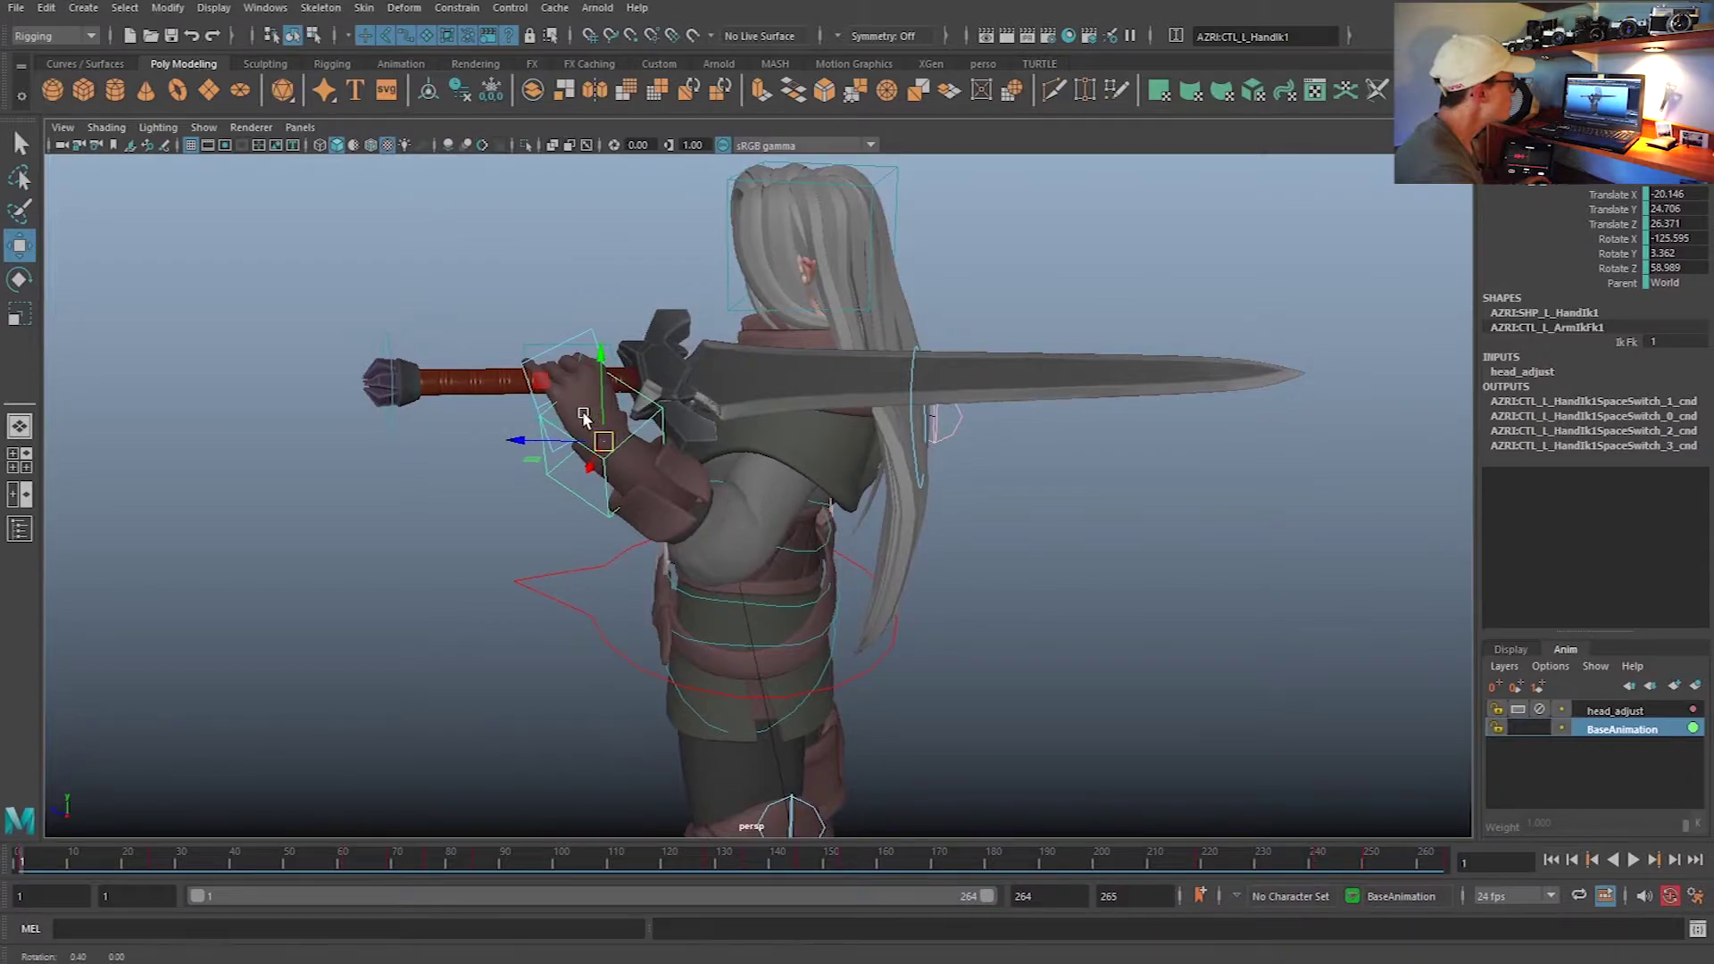
# Move the character's left hand IK control to about X -18.42, Y 17.34, Z 27.19 and rotate it together with the sword
pyautogui.moveTo(584, 417)
pyautogui.keyDown('alt'); pyautogui.mouseDown()
pyautogui.moveTo(570, 401)
pyautogui.moveTo(562, 428)
pyautogui.mouseUp(); pyautogui.keyUp('alt')
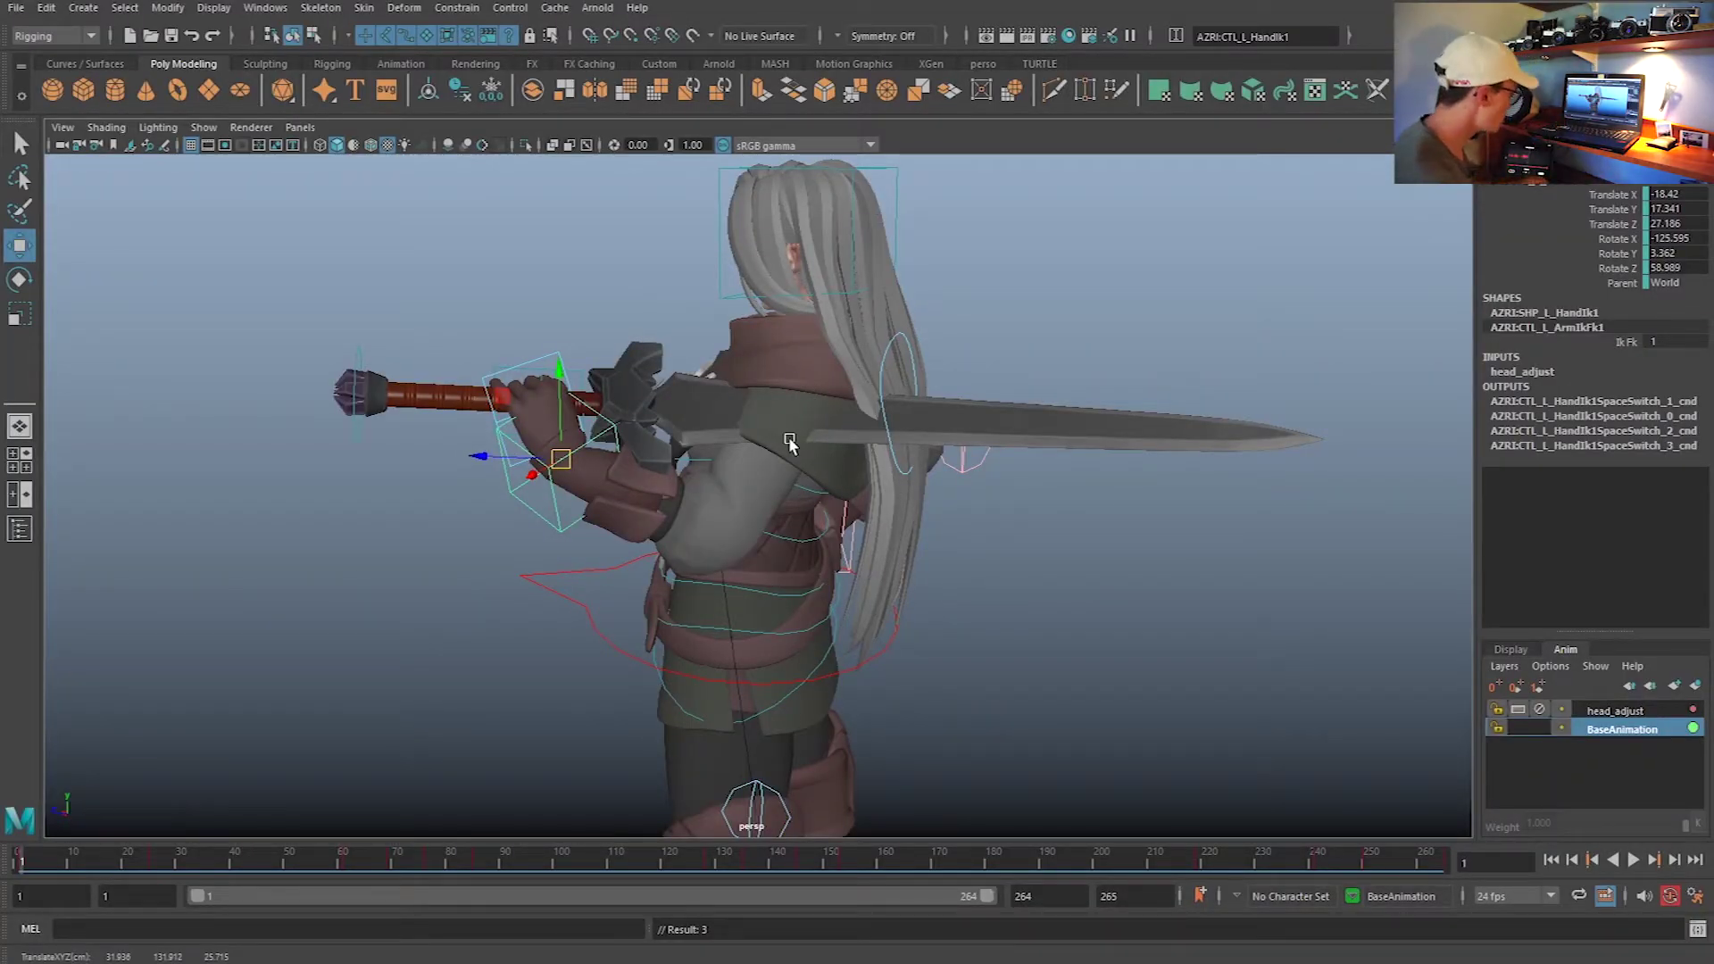
pyautogui.press('e')
pyautogui.moveTo(630, 399)
pyautogui.keyDown('alt'); pyautogui.mouseDown()
pyautogui.moveTo(613, 356)
pyautogui.moveTo(608, 404)
pyautogui.mouseUp(); pyautogui.keyUp('alt')
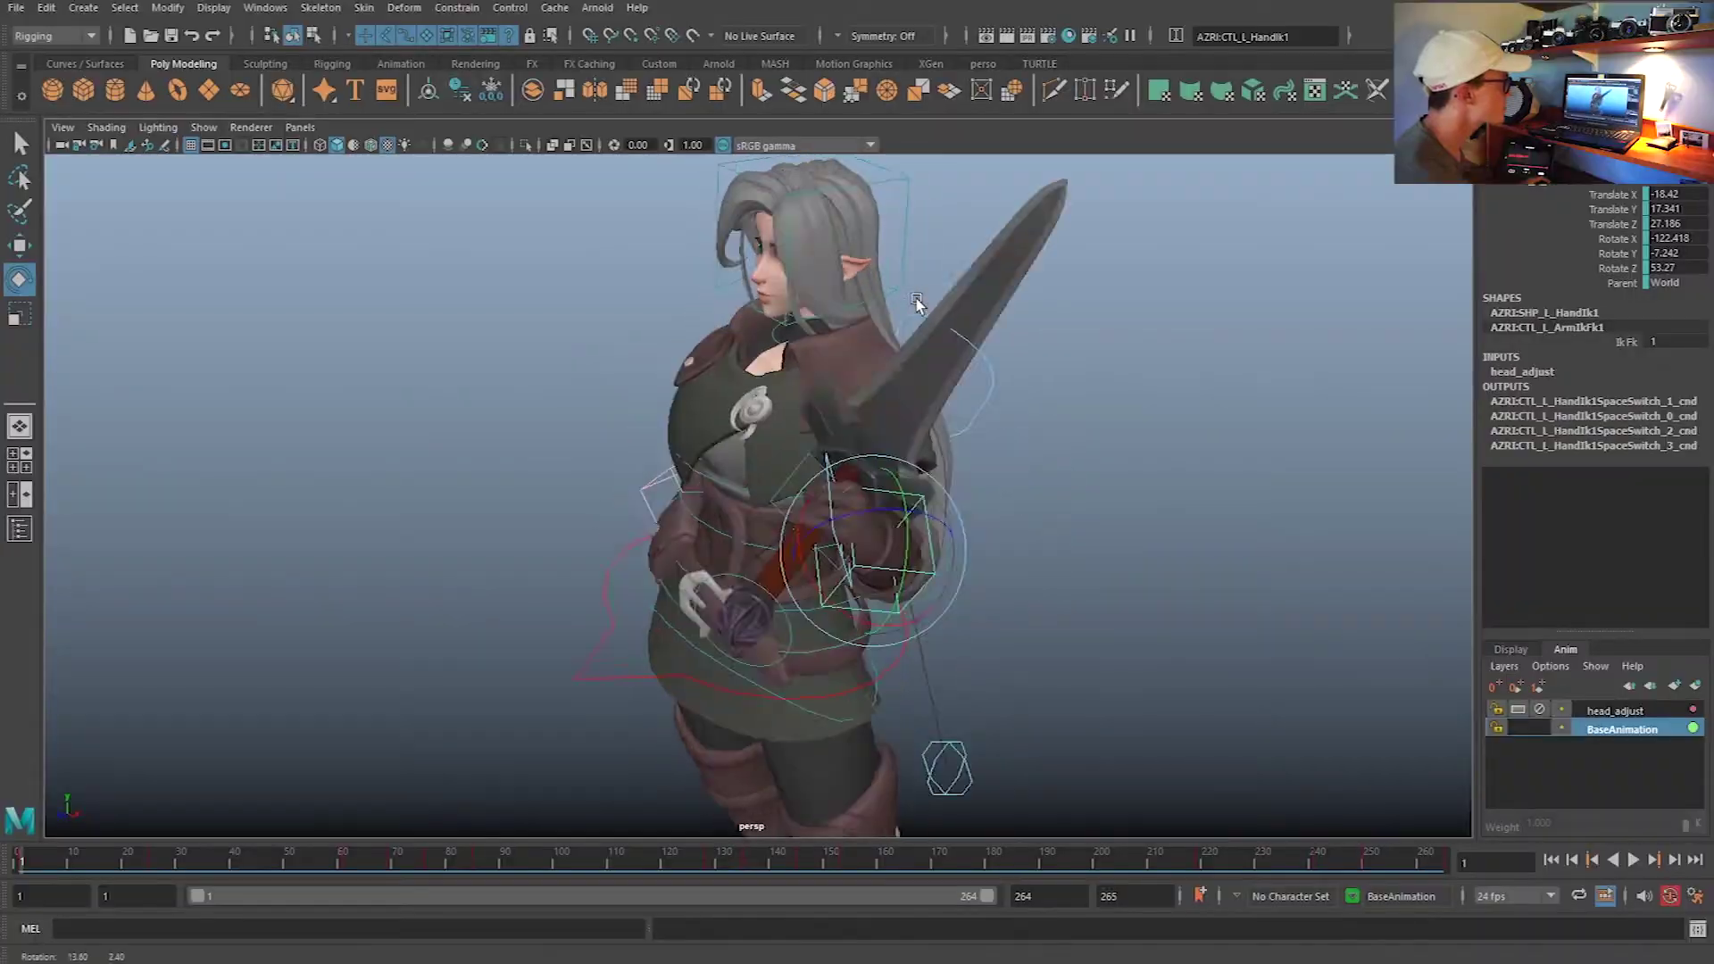
pyautogui.keyDown('alt'); pyautogui.moveTo(892, 357); pyautogui.dragTo(735, 375); pyautogui.keyUp('alt')
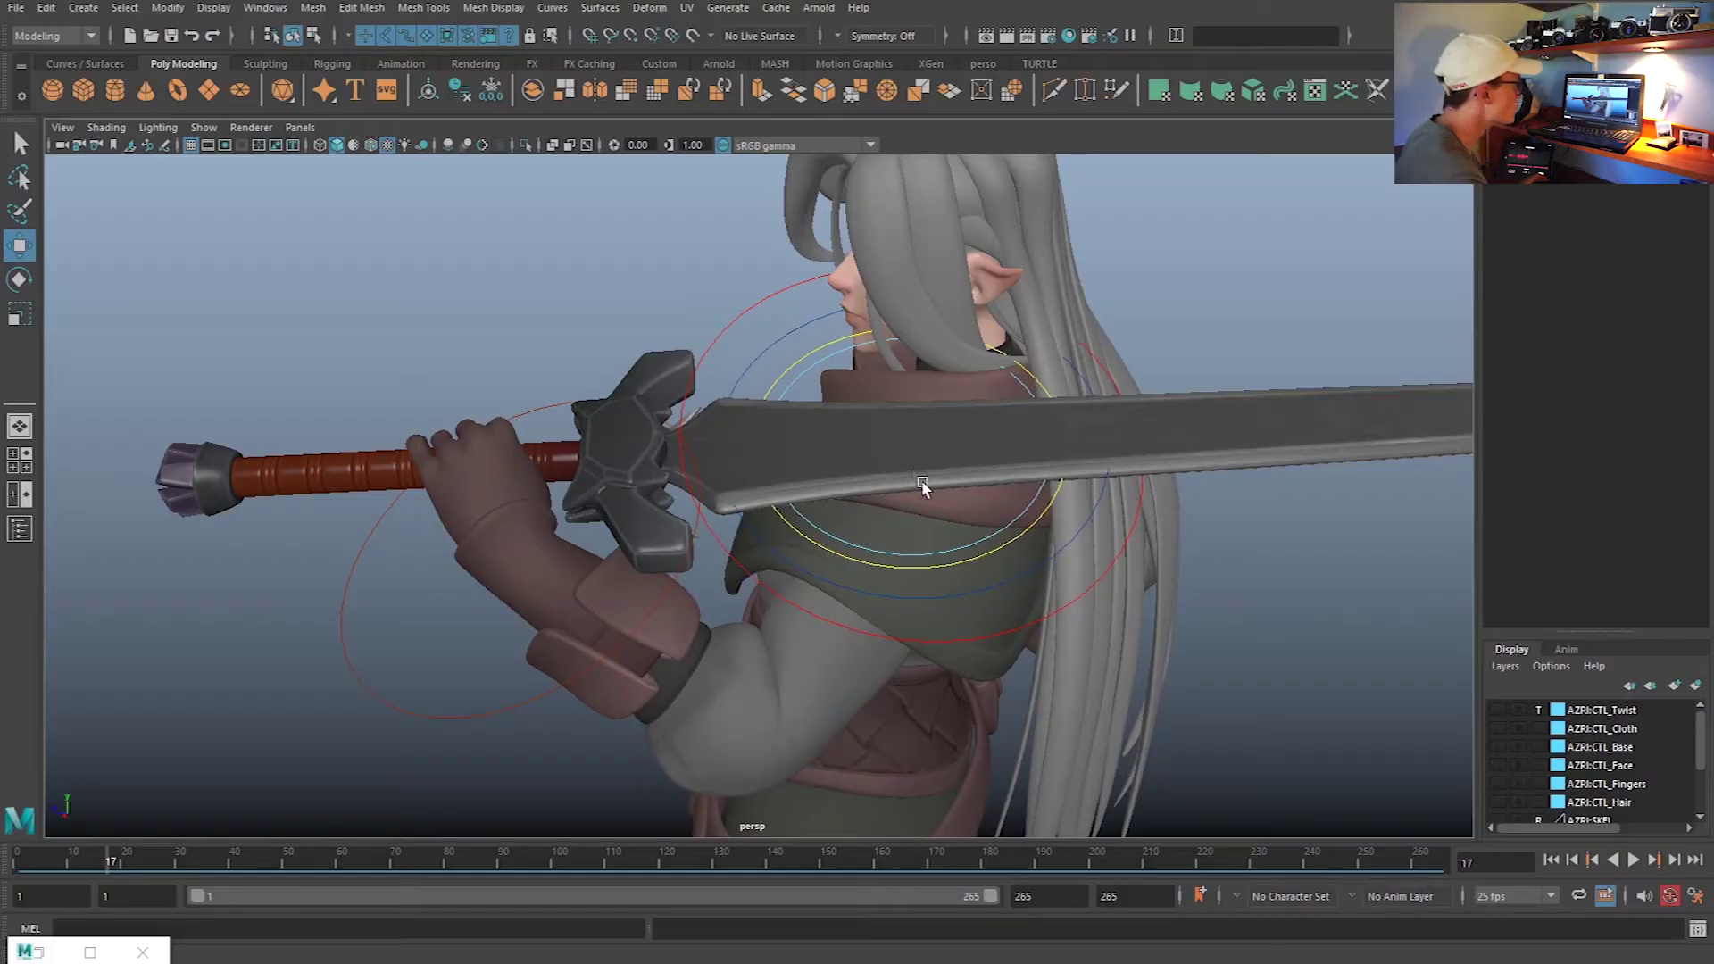
# Try rotating the ctrl_shoulder_extra control at the shoulder slightly, to about -0.44 on X
pyautogui.click(1498, 748)
pyautogui.click(970, 455)
pyautogui.press('e')
pyautogui.moveTo(1015, 449); pyautogui.dragTo(1003, 460)
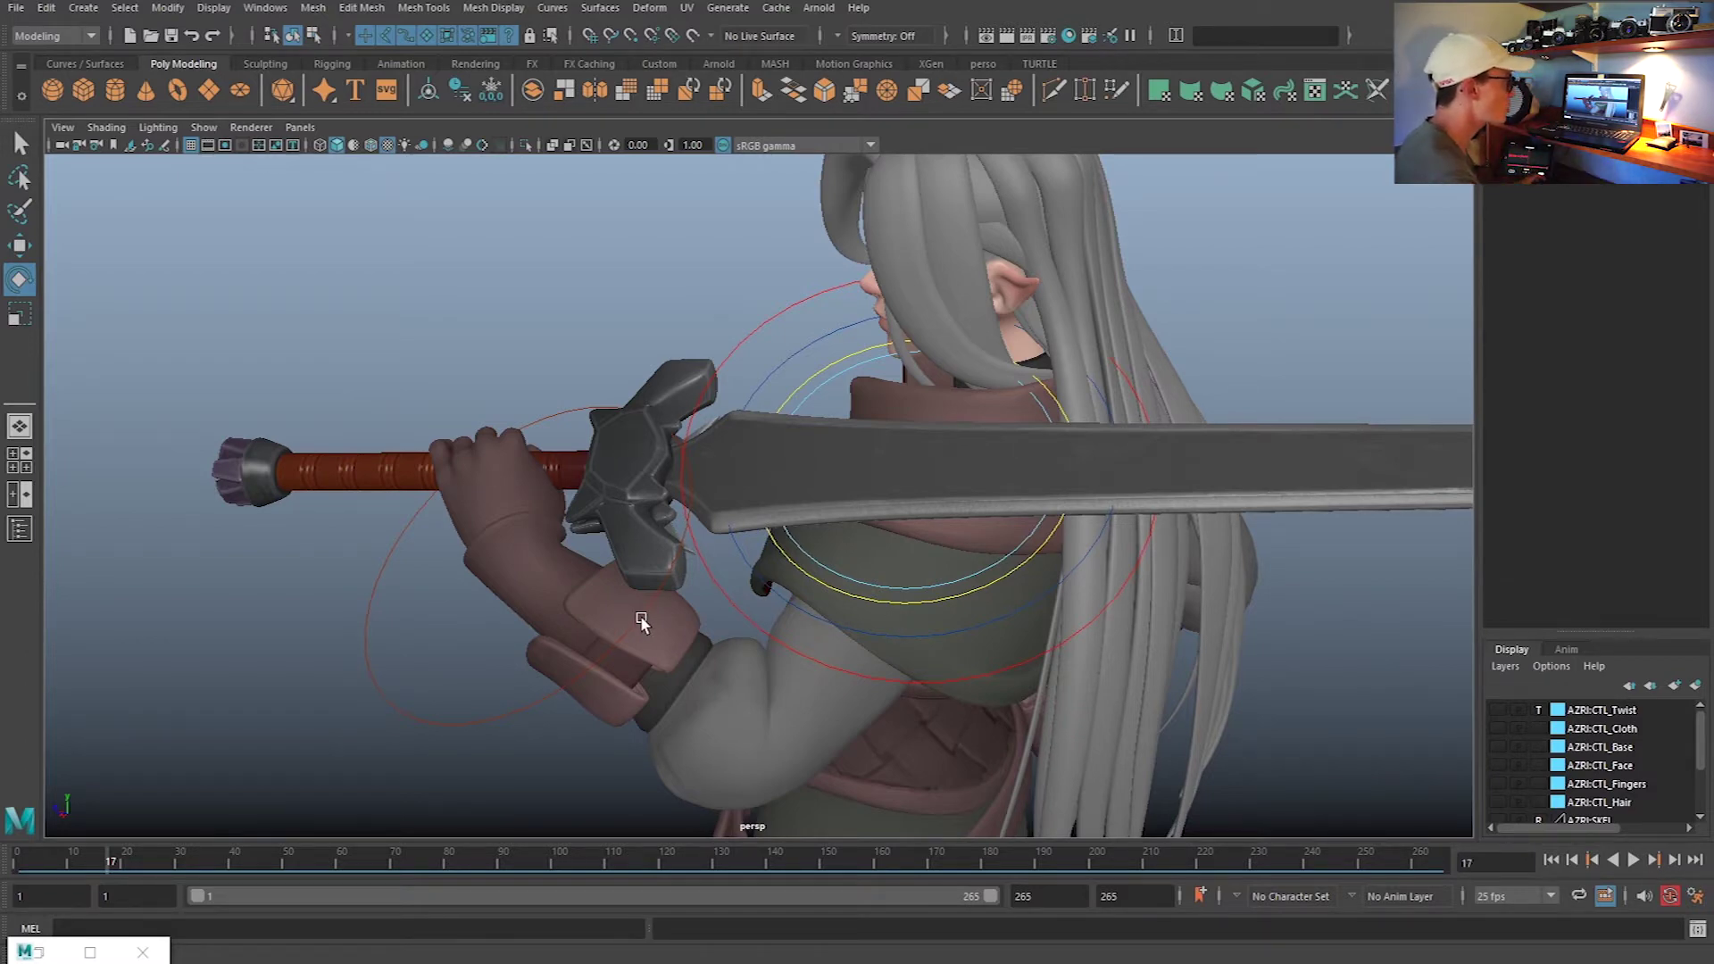
pyautogui.click(909, 464)
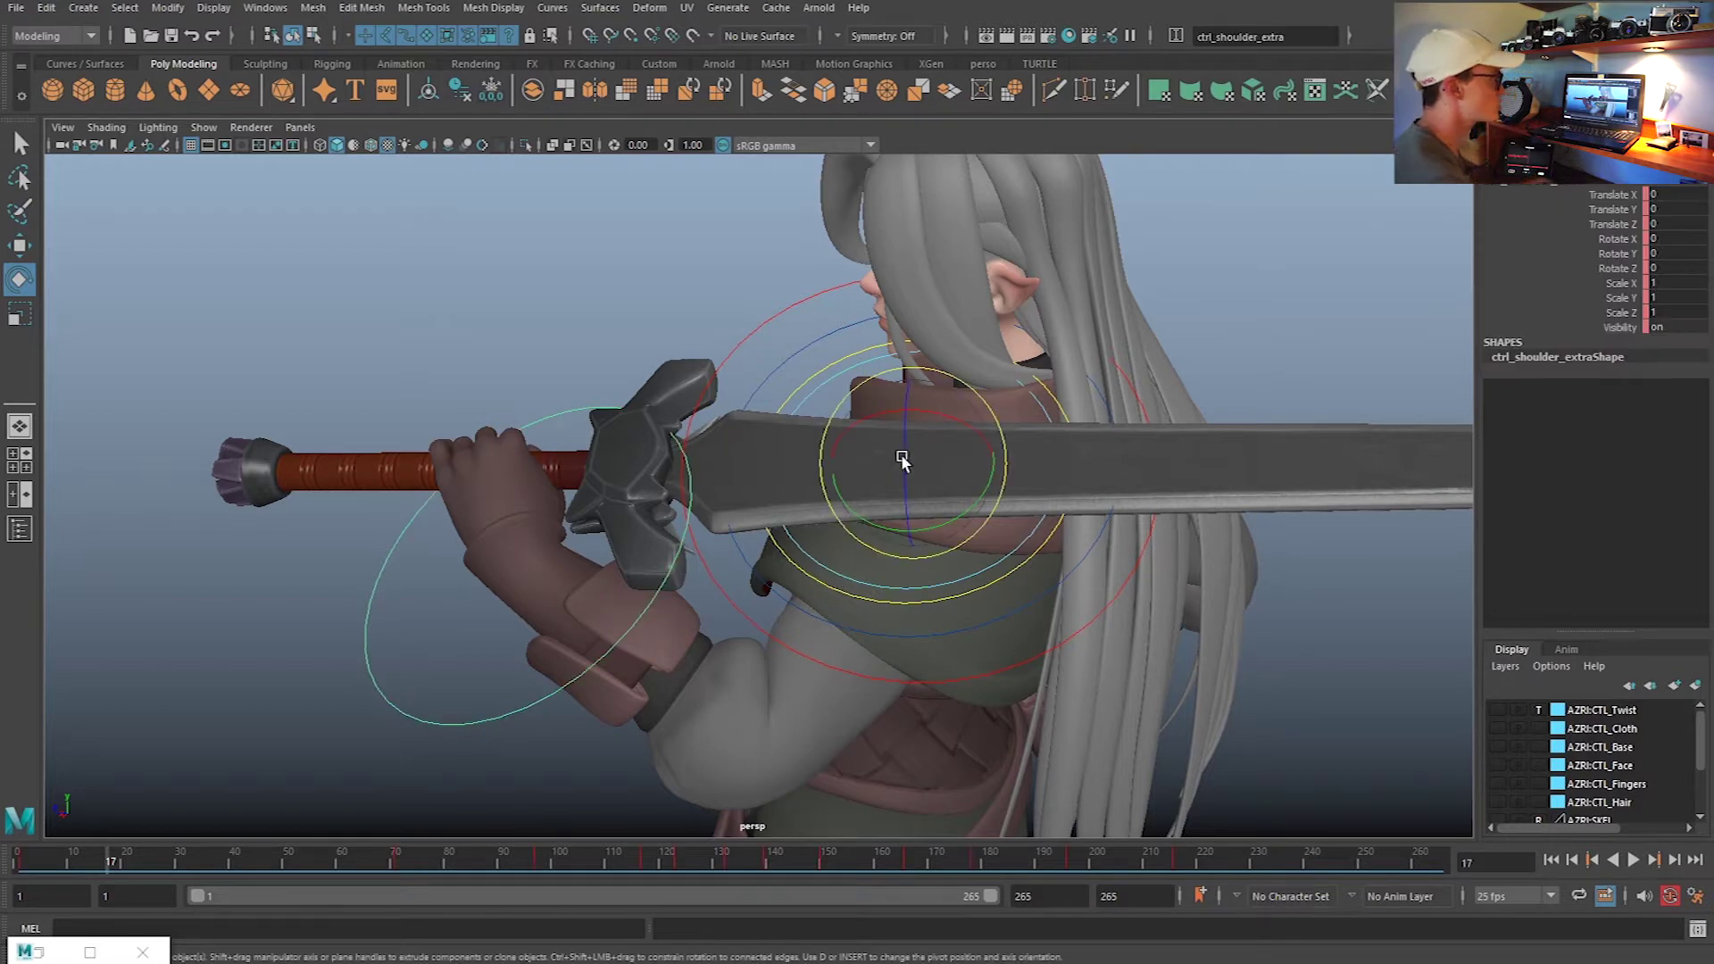
pyautogui.moveTo(879, 420)
pyautogui.mouseDown()
pyautogui.moveTo(889, 437)
pyautogui.moveTo(879, 424)
pyautogui.mouseUp()
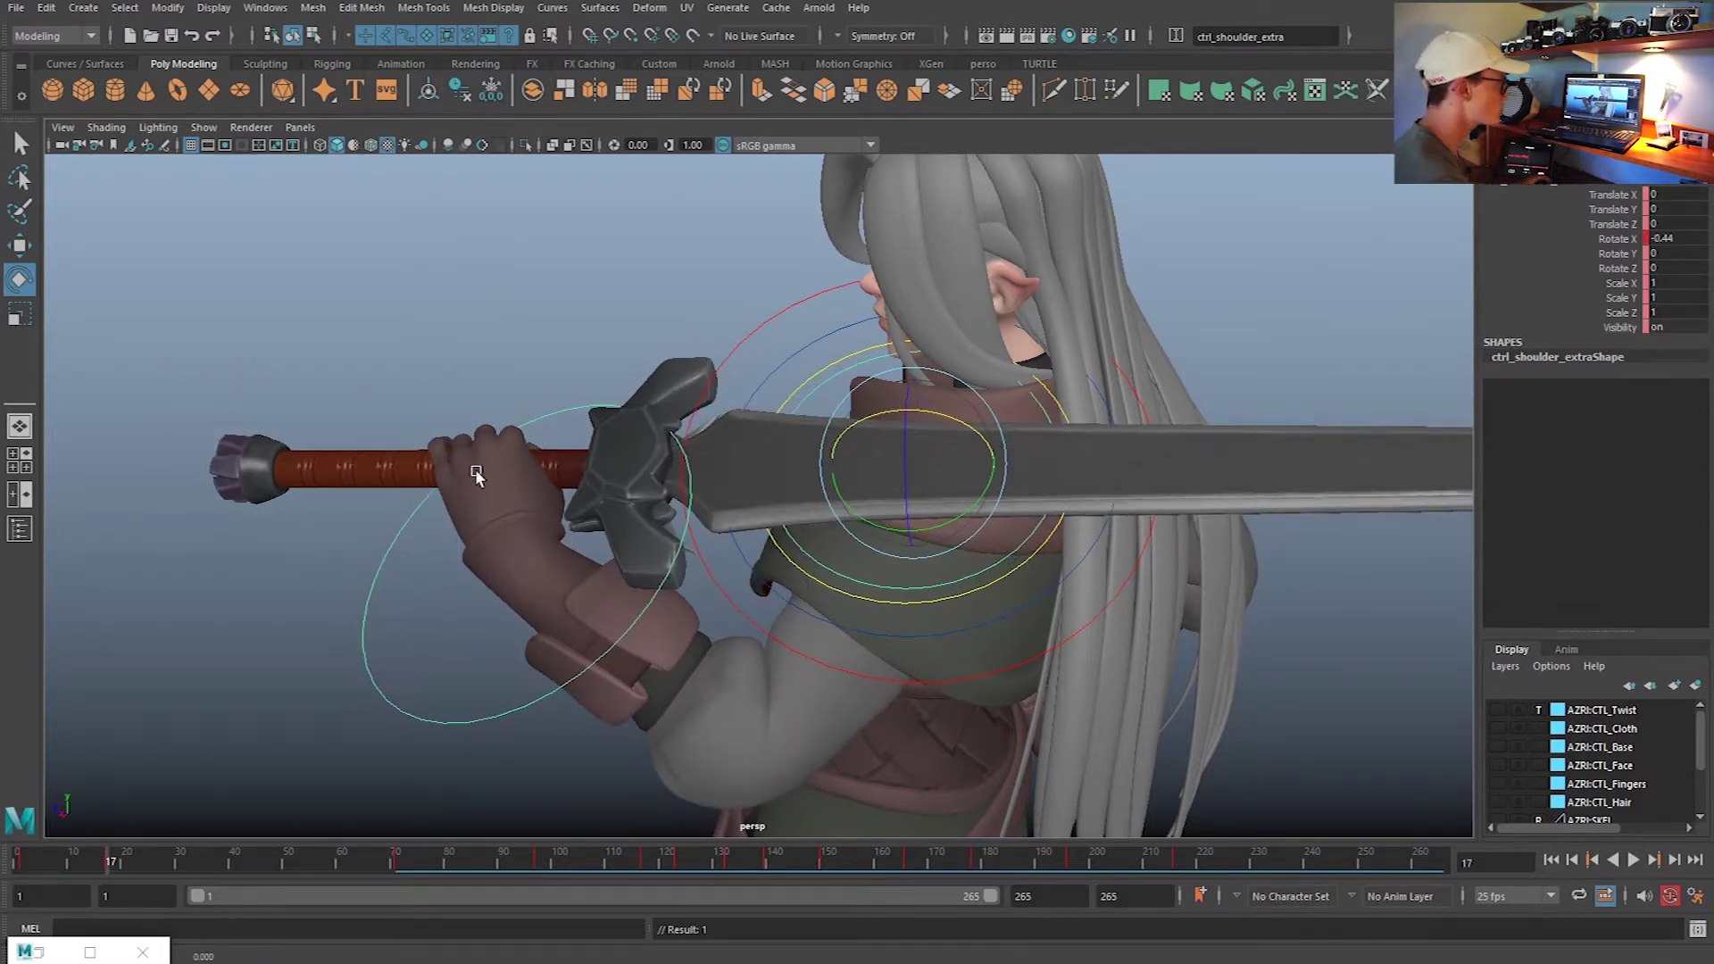
# Try moving the ctrl_shoulder_hand control around the hand slightly
pyautogui.click(547, 585)
pyautogui.press('w')
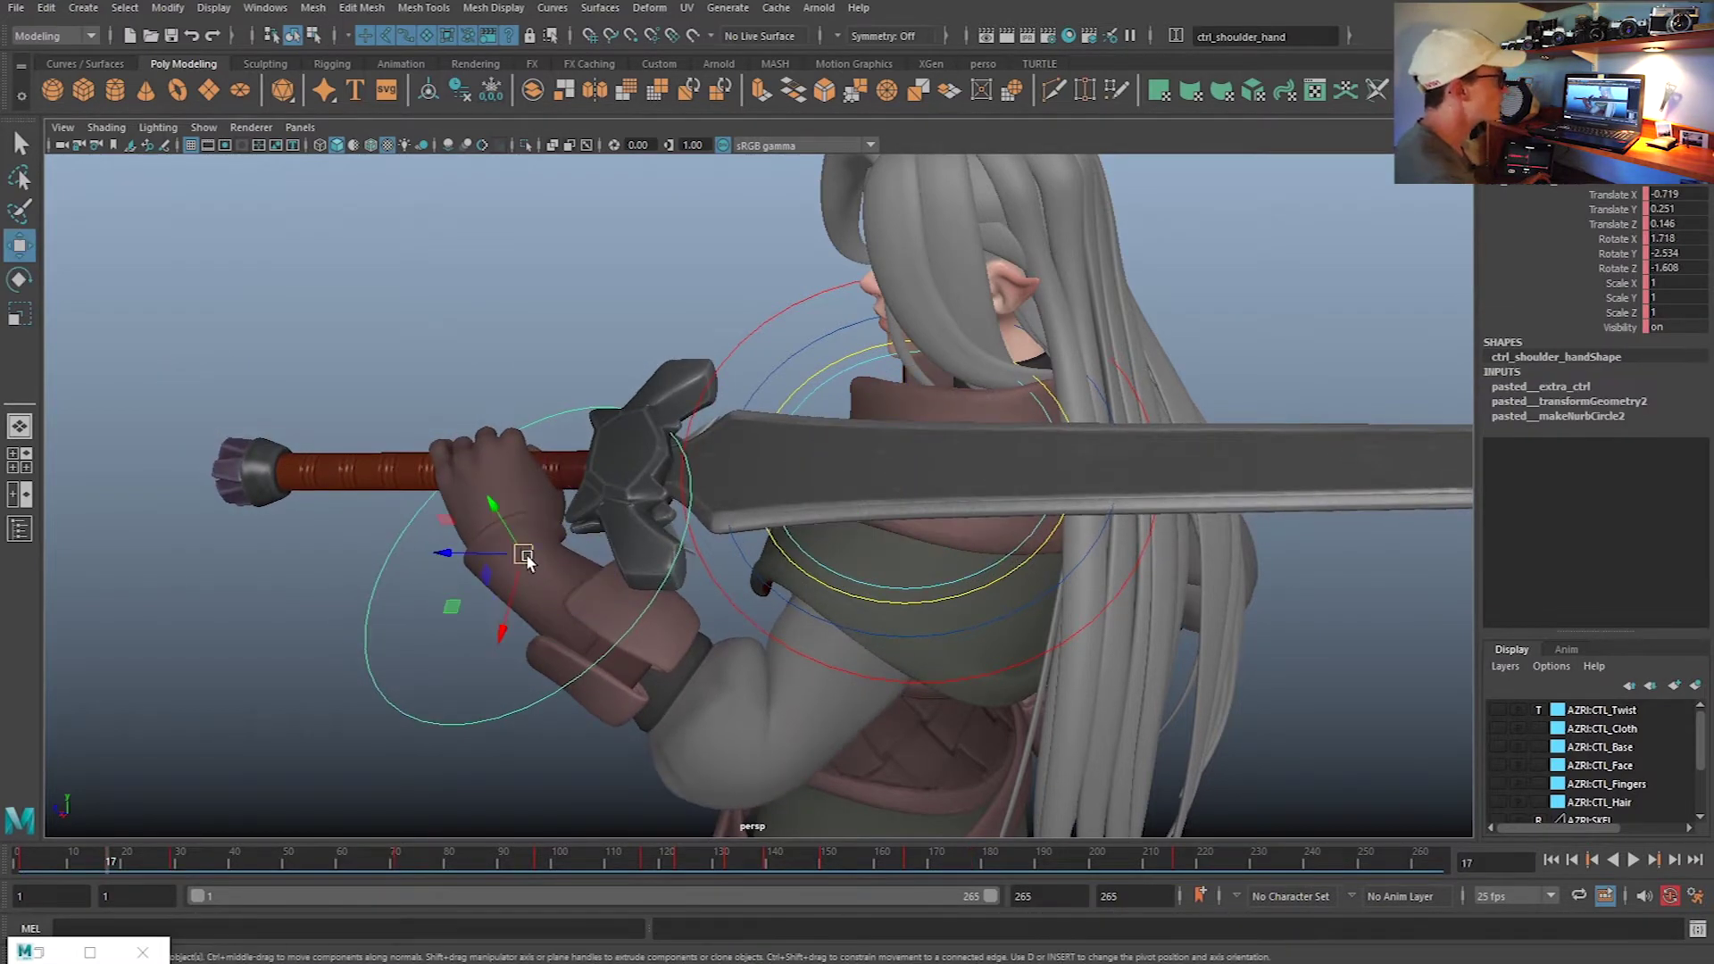
pyautogui.moveTo(497, 552); pyautogui.dragTo(501, 557)
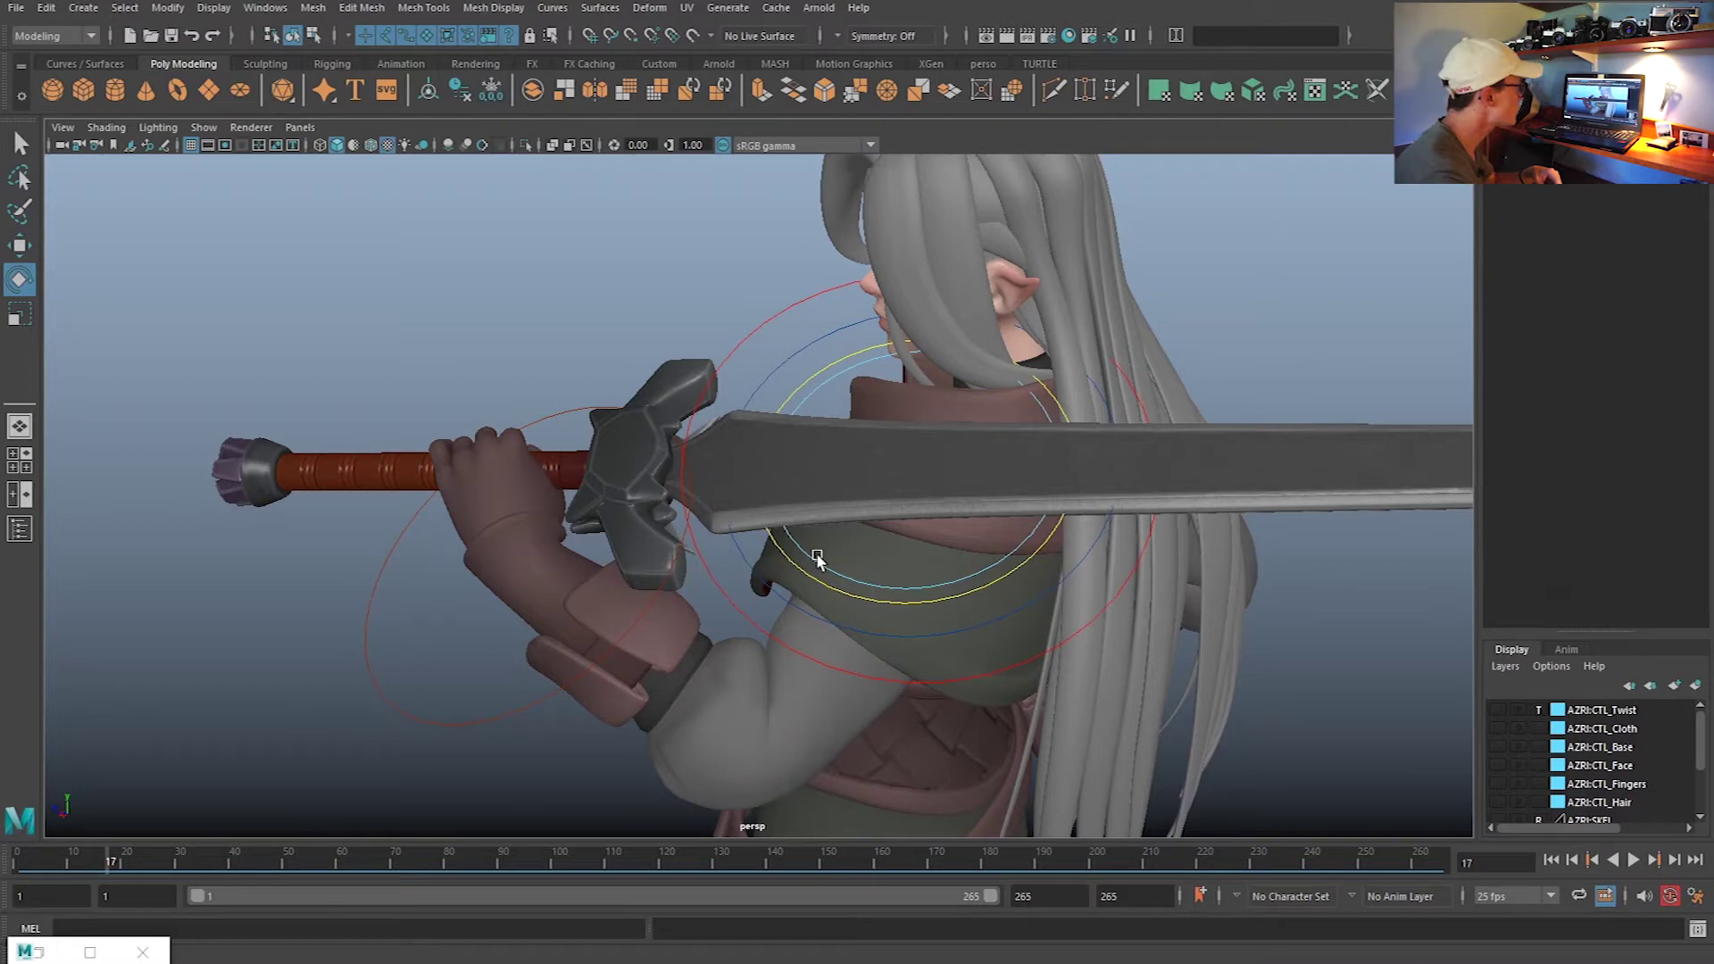
# Slide the ctrl_shoulder_extra control along its Z axis toward the sword hilt and rotate it
pyautogui.click(685, 537)
pyautogui.press('w')
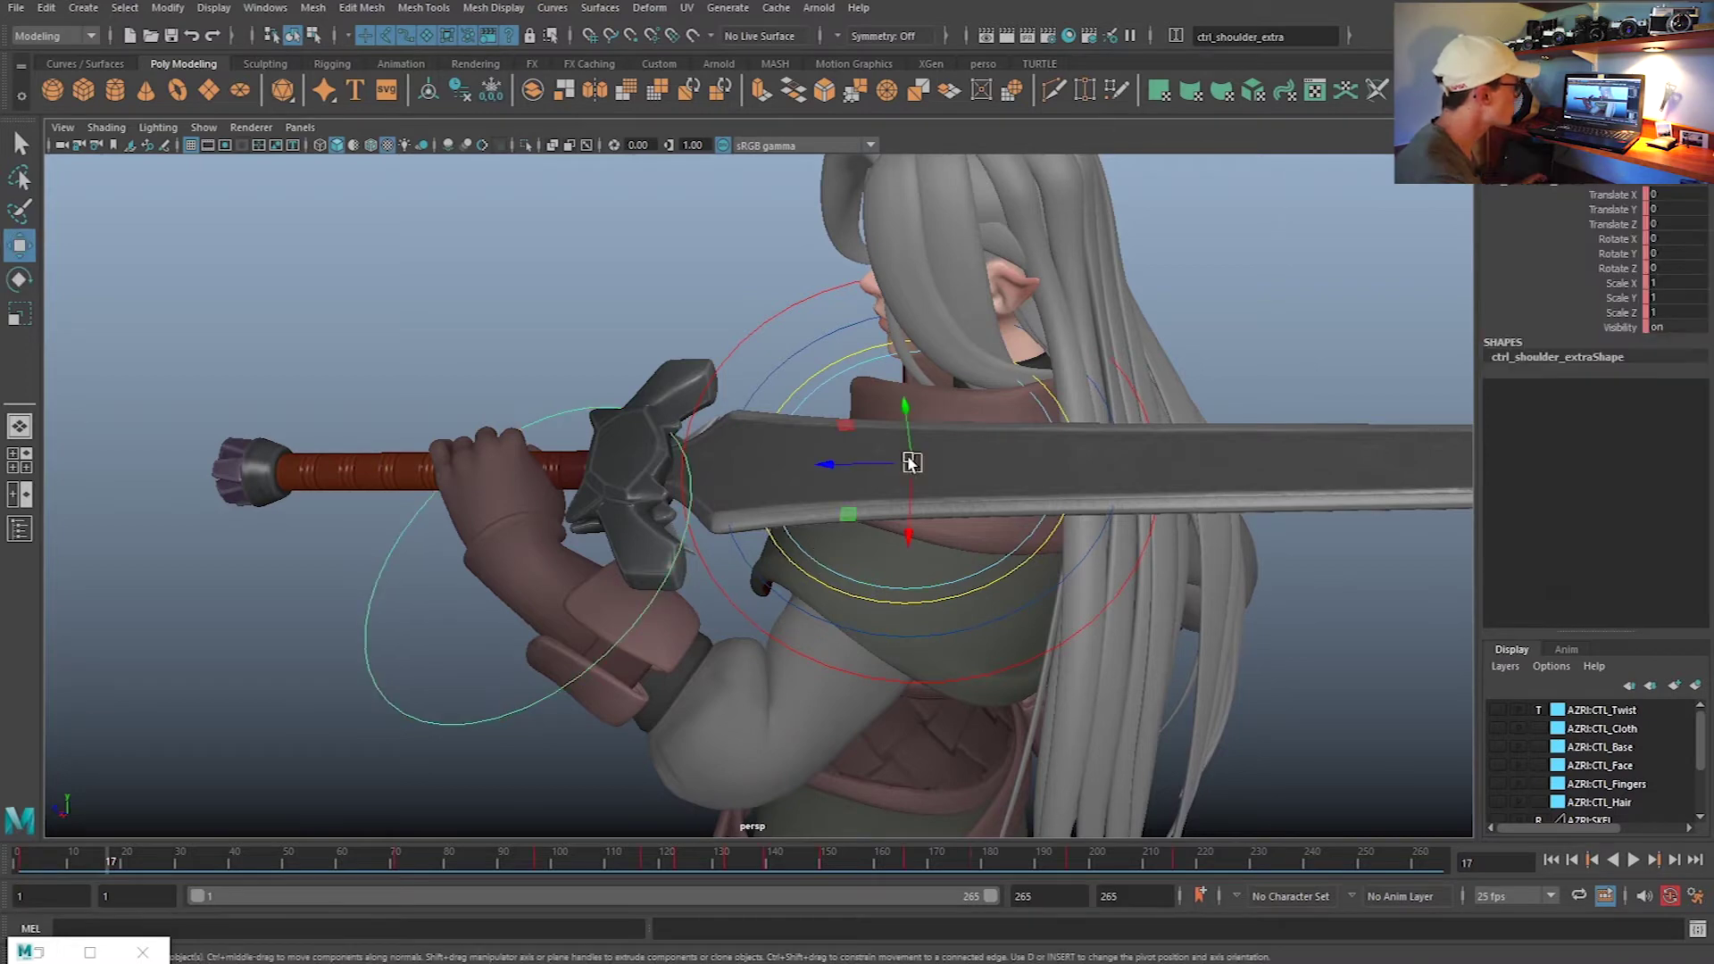
pyautogui.moveTo(847, 465); pyautogui.dragTo(692, 474)
pyautogui.press('e')
pyautogui.moveTo(937, 457); pyautogui.dragTo(996, 482)
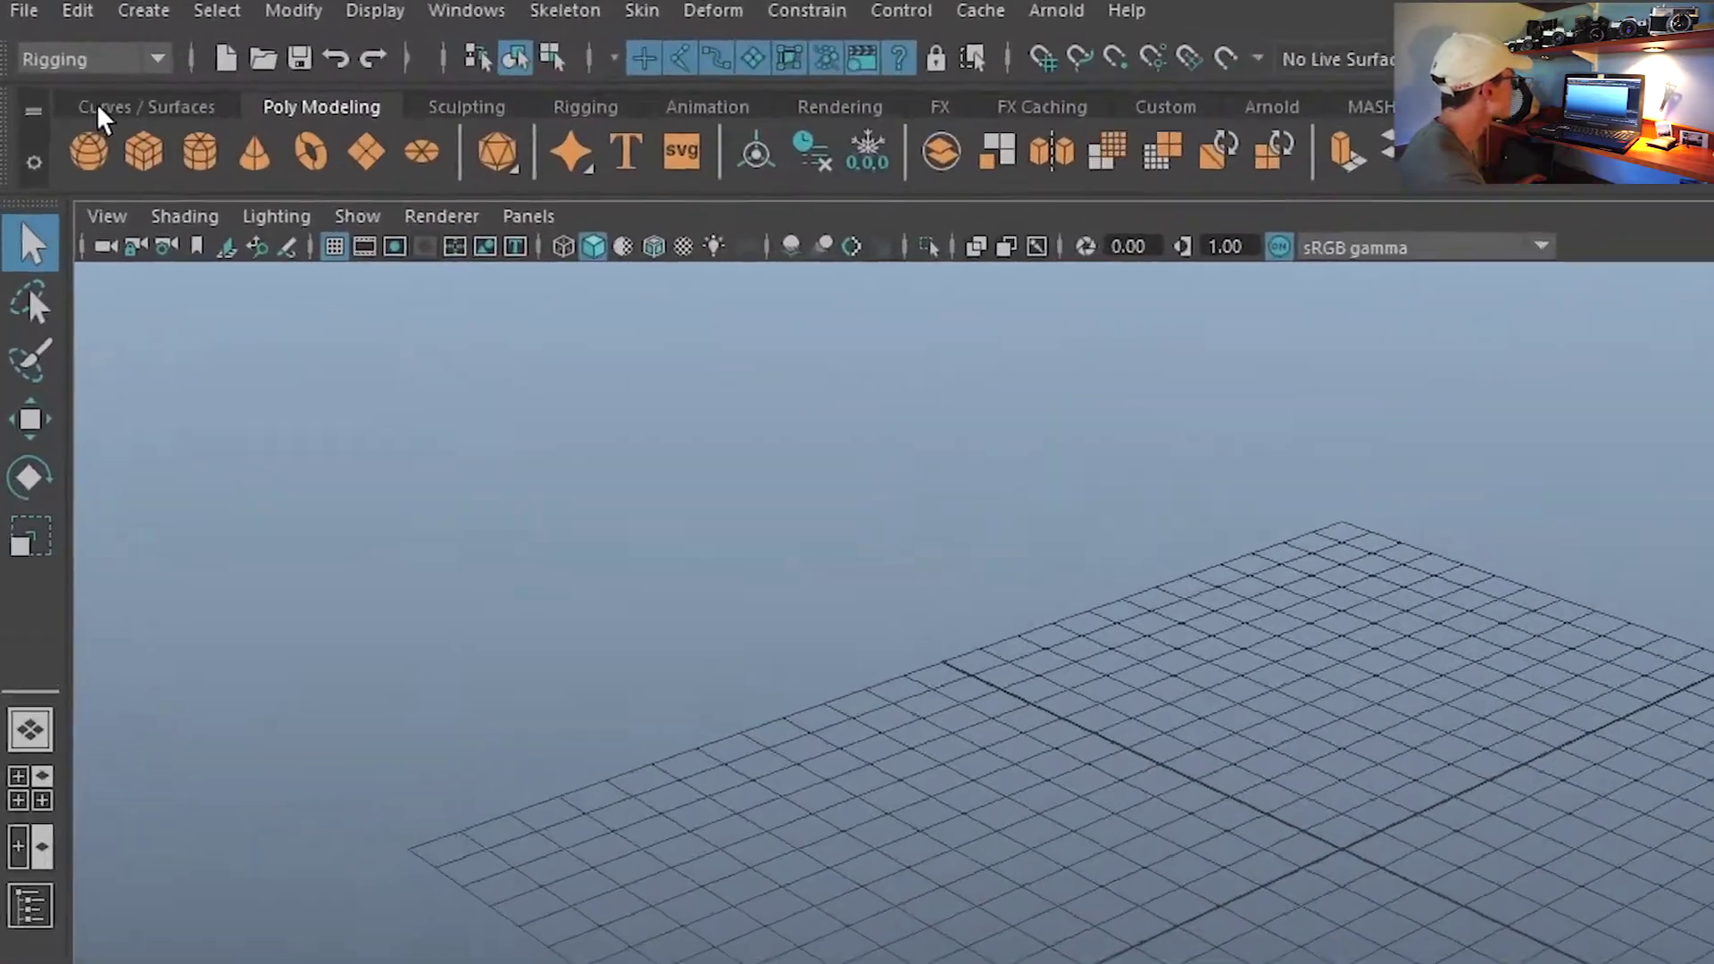
# Create a NURBS circle at the origin, scale it uniformly to about 69.75, and hide the grid
pyautogui.click(90, 66)
pyautogui.click(93, 183)
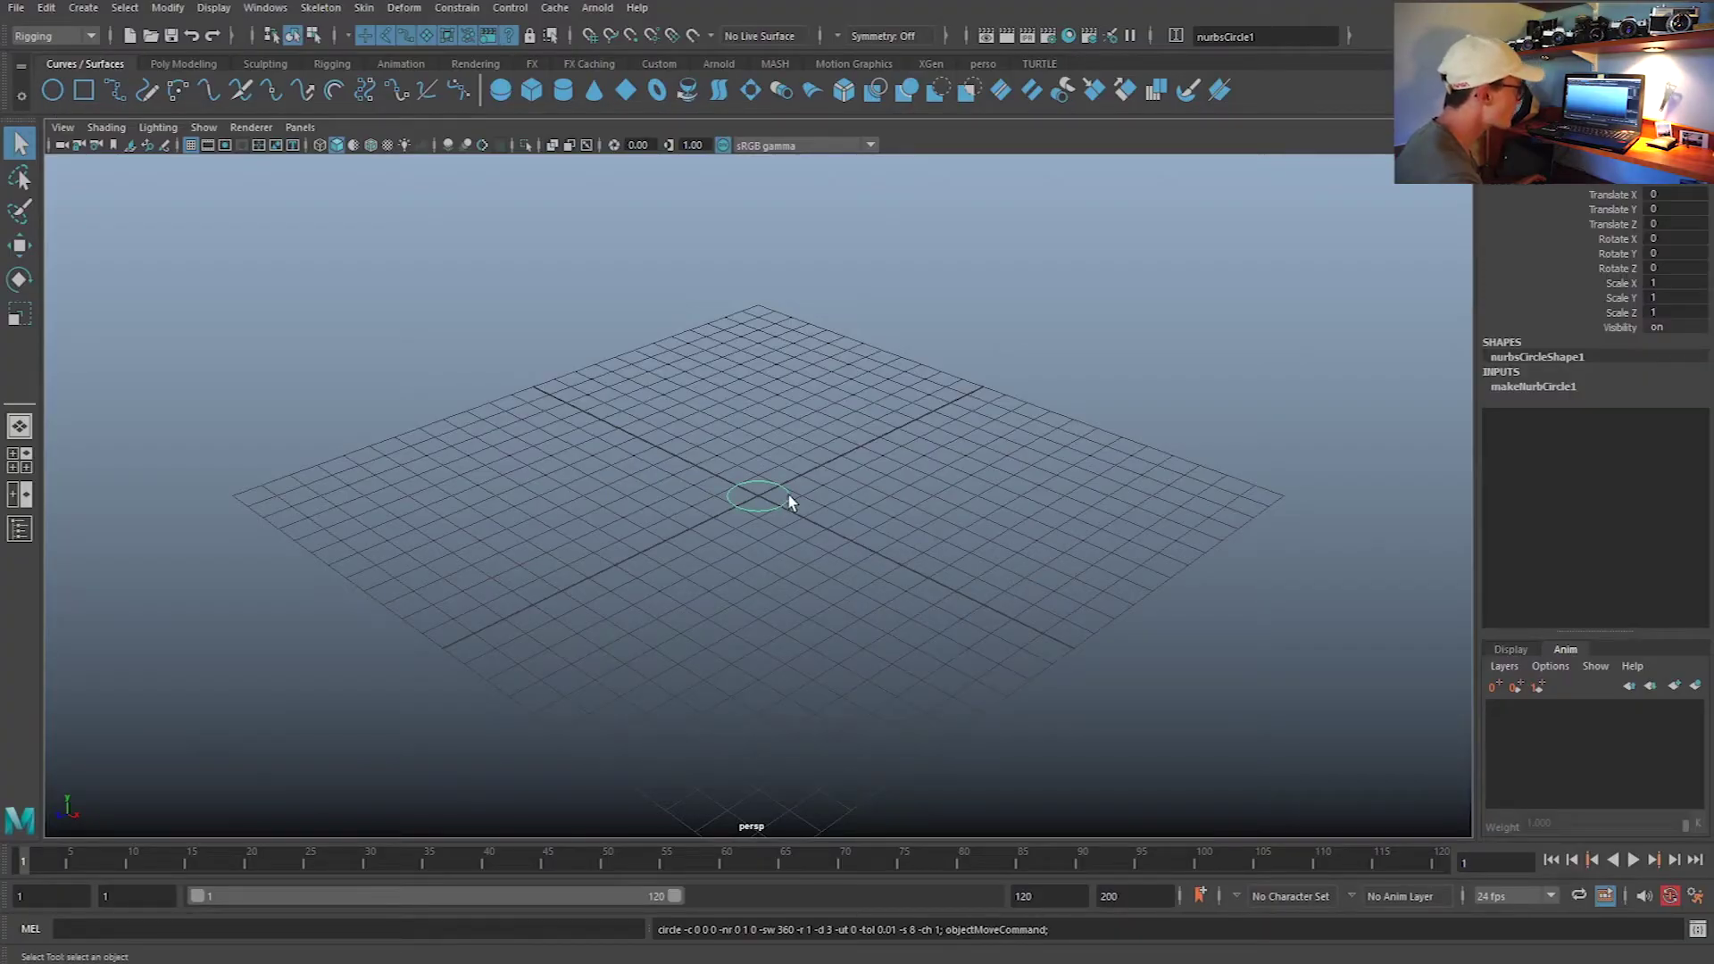
pyautogui.press('r')
pyautogui.scroll(-10, 787, 522)
pyautogui.moveTo(758, 495); pyautogui.dragTo(840, 487)
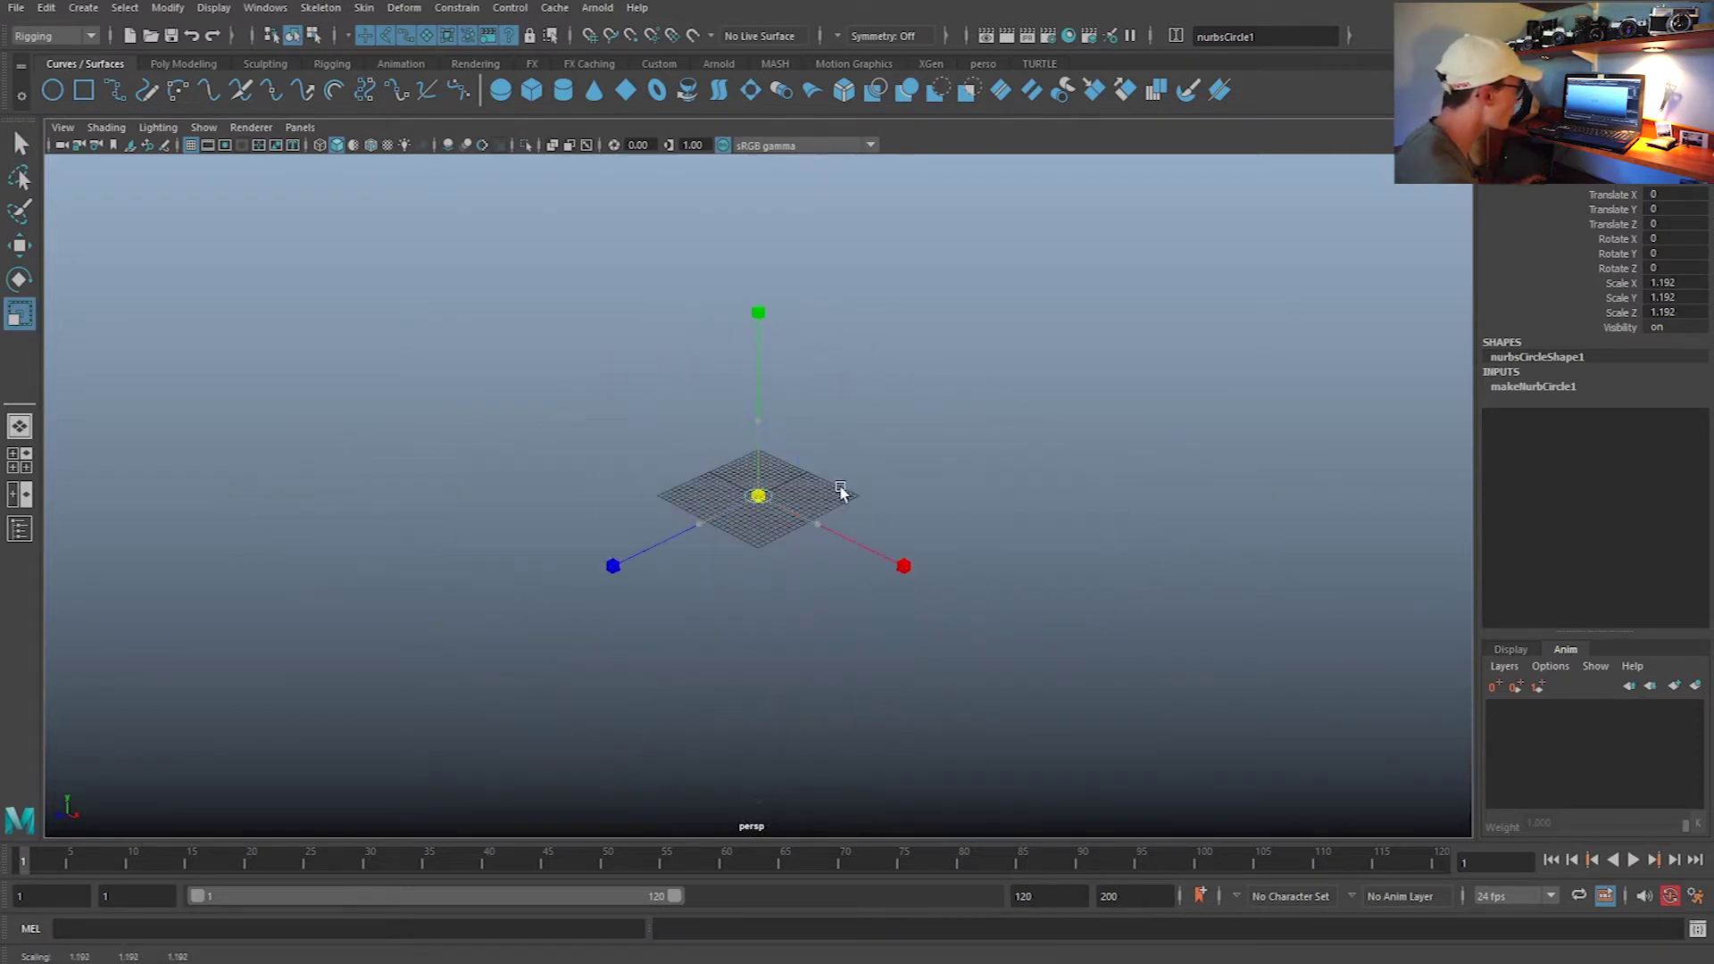
pyautogui.click(191, 147)
pyautogui.click(1163, 455)
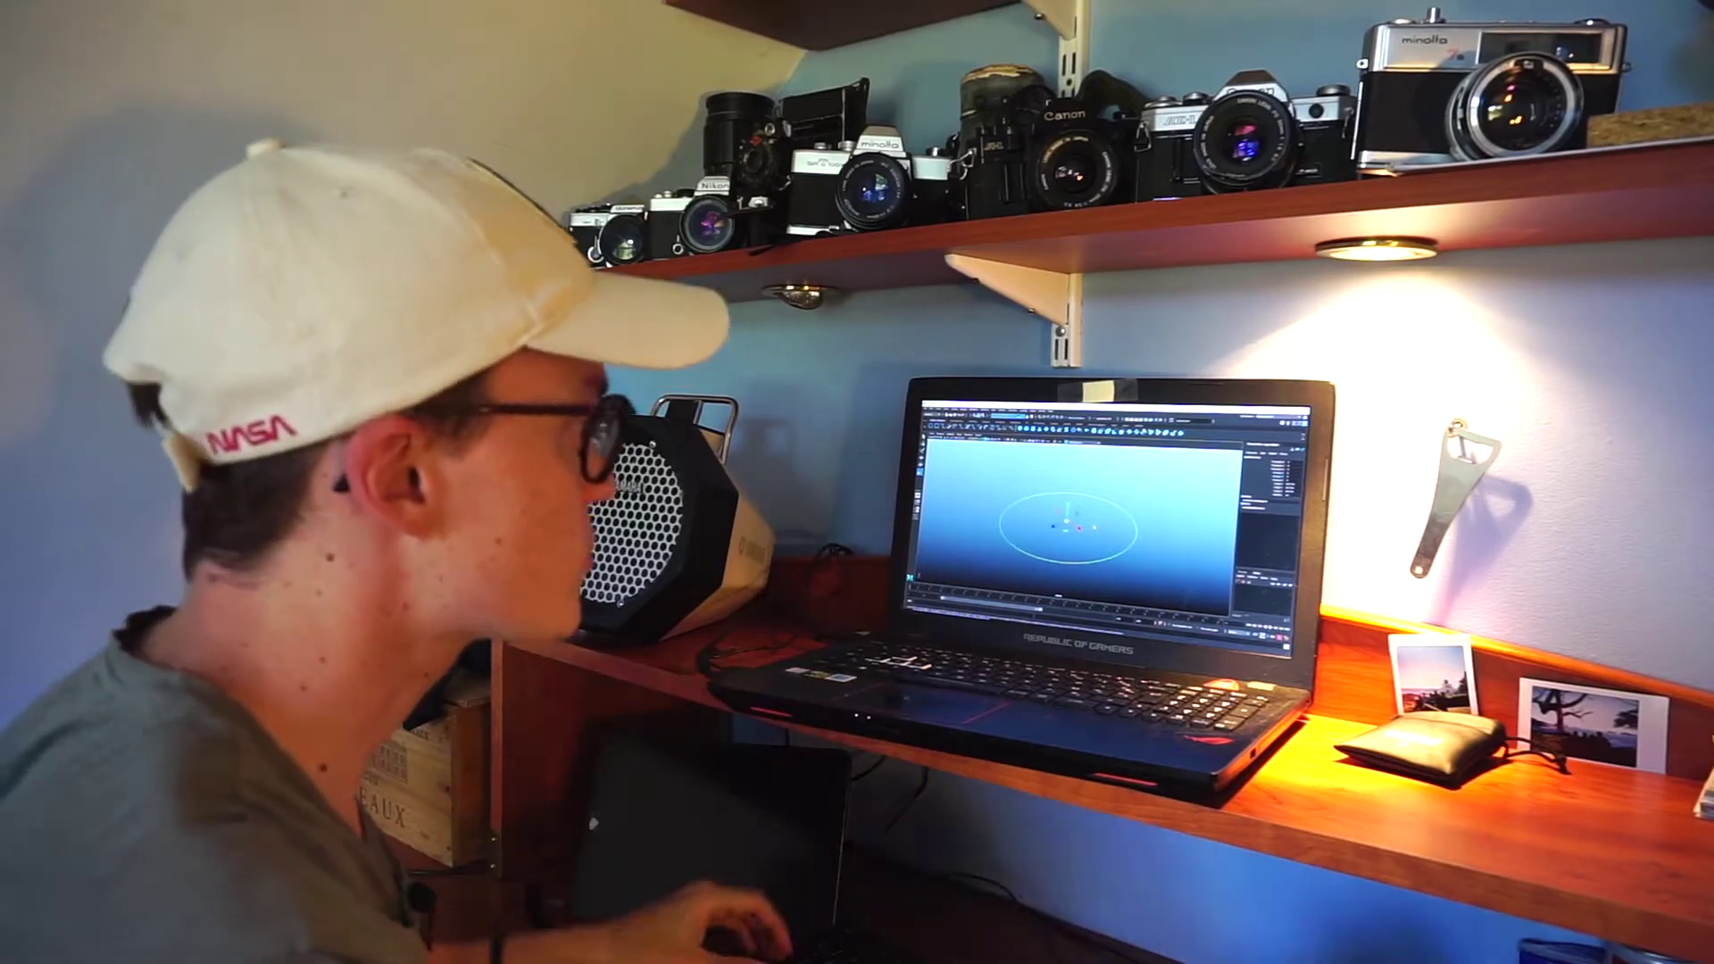
pyautogui.moveTo(974, 484); pyautogui.dragTo(1175, 548)
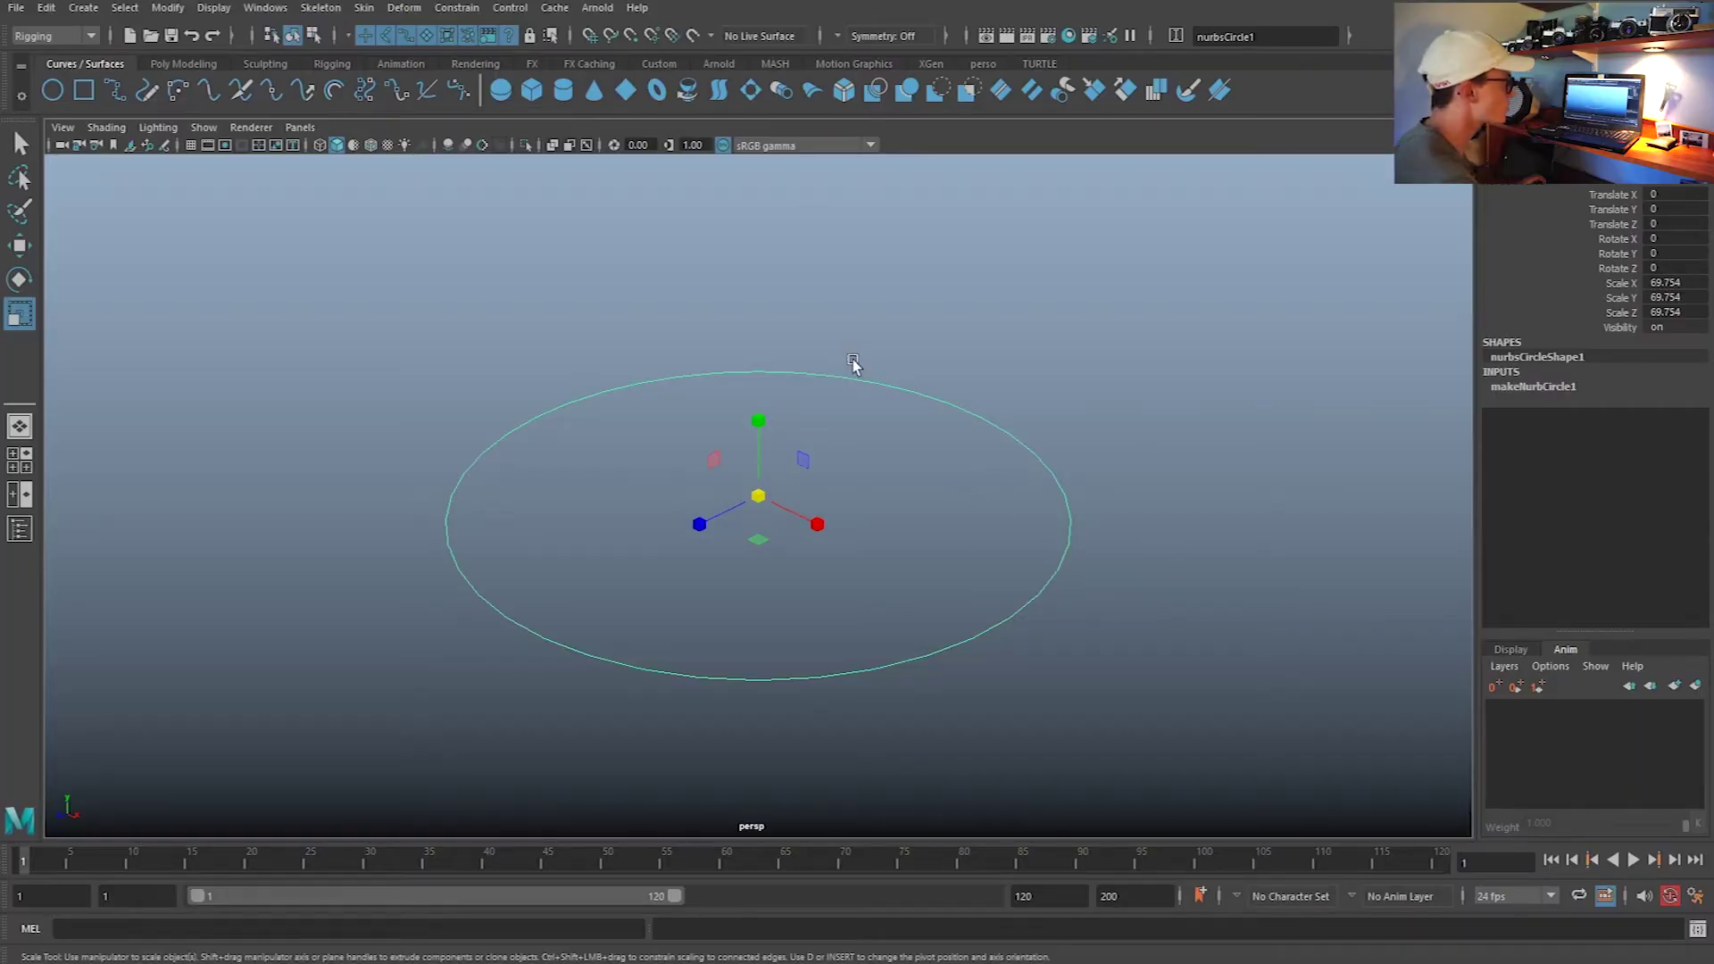
# Create a second, smaller concentric NURBS circle scaled uniformly to about 52.4
pyautogui.click(1107, 396)
pyautogui.moveTo(1108, 396); pyautogui.dragTo(1026, 509)
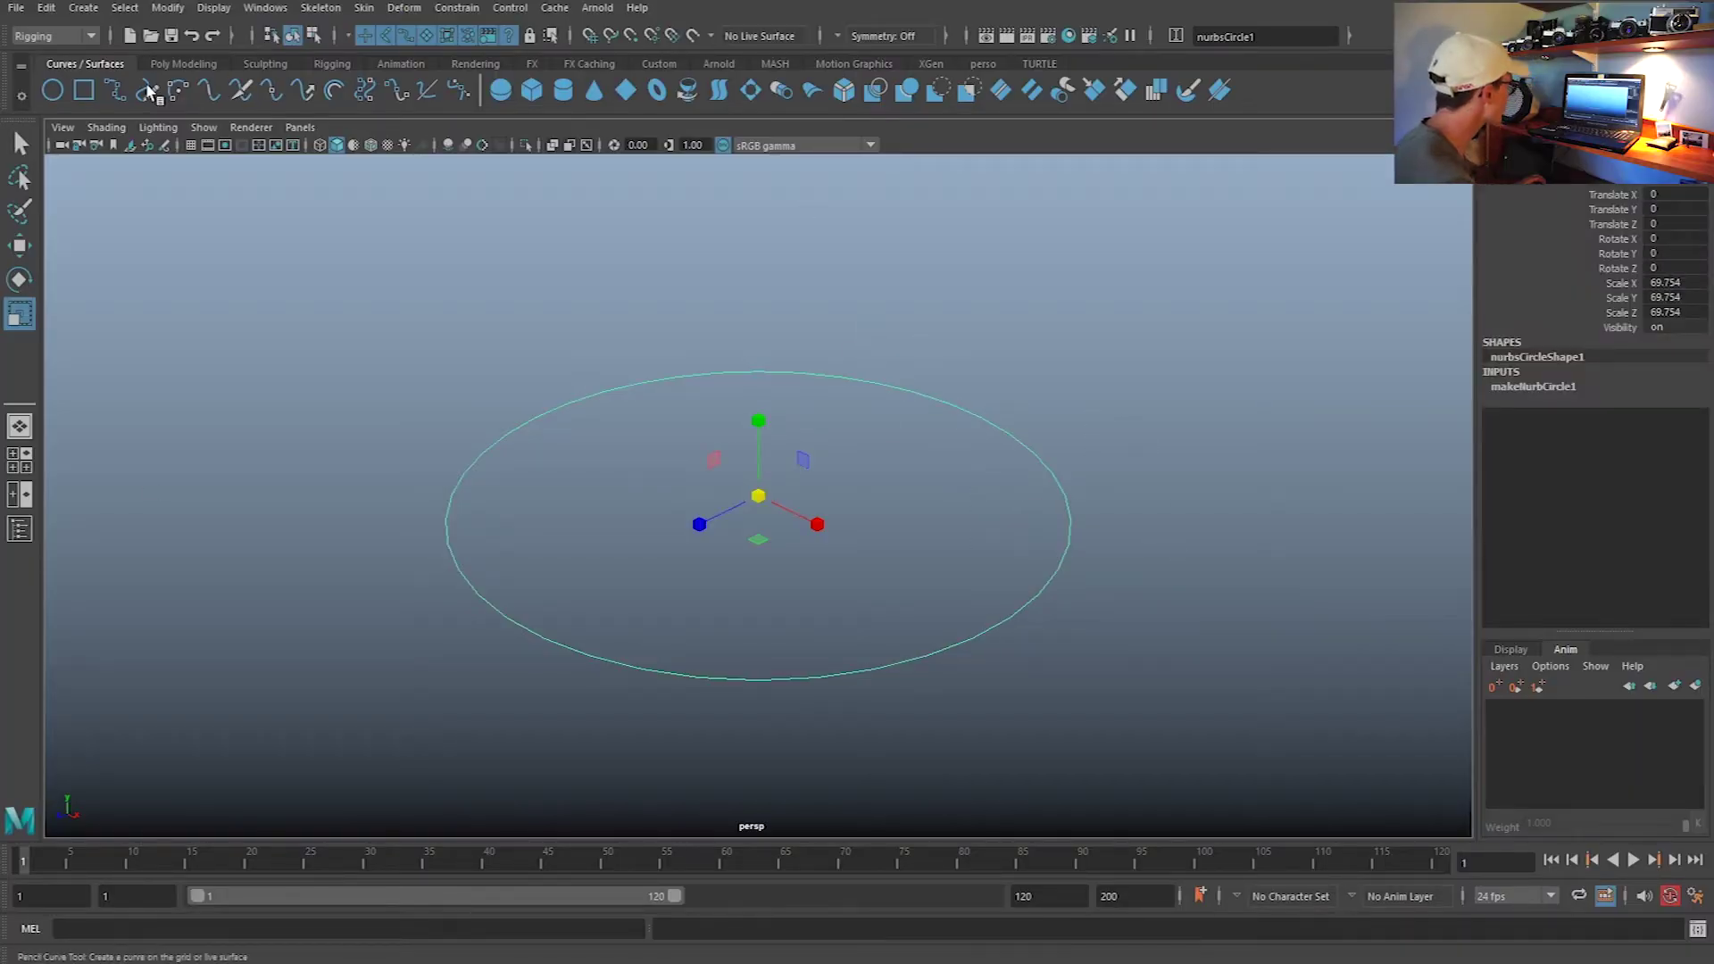
pyautogui.moveTo(763, 498); pyautogui.dragTo(972, 470)
pyautogui.click(1108, 404)
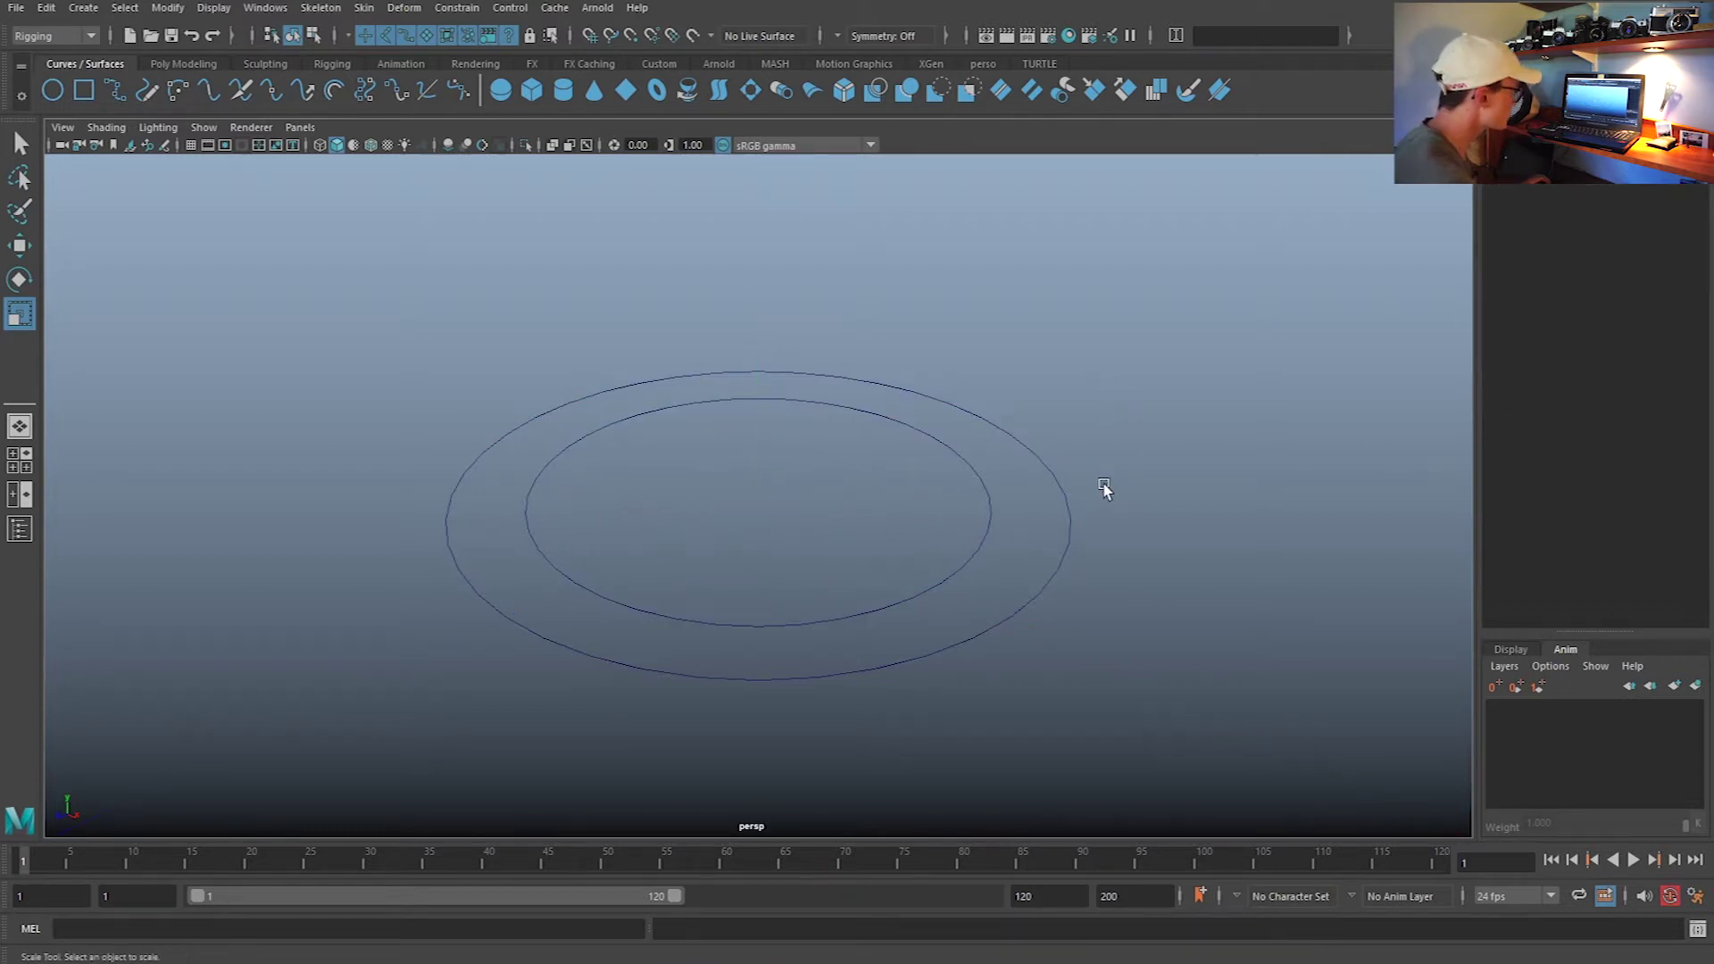
# Move the outer and inner circles separately to test their independence, undoing each move
pyautogui.moveTo(1038, 507); pyautogui.dragTo(1031, 509)
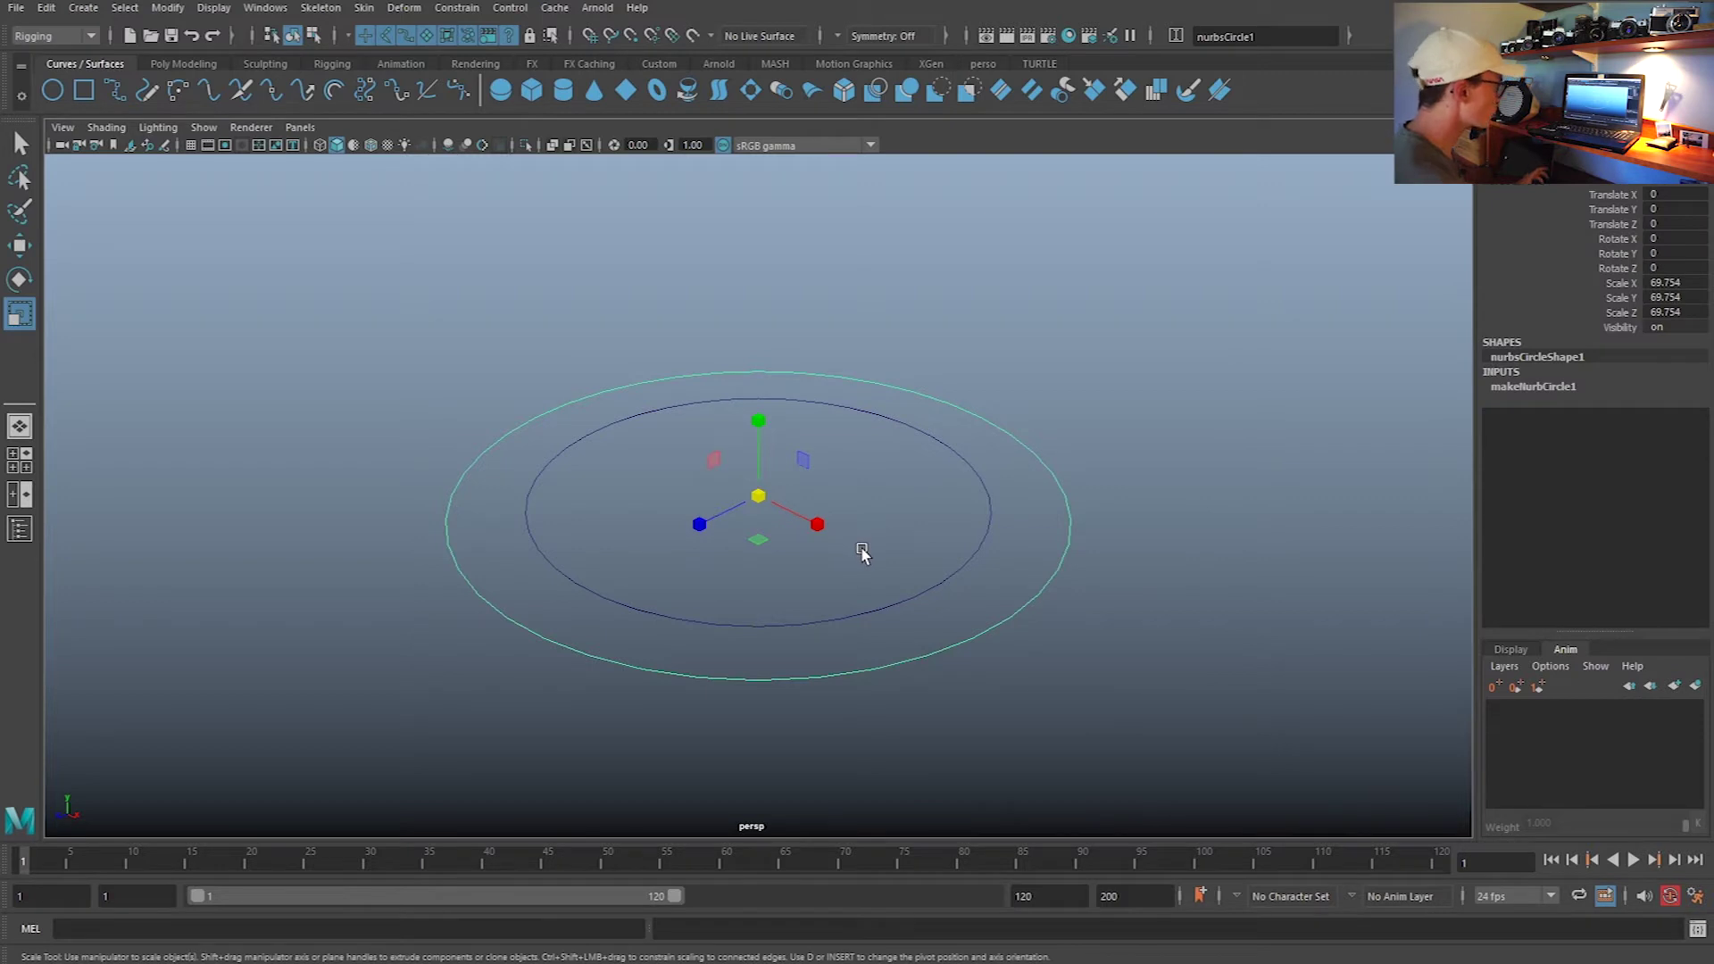
pyautogui.press('w')
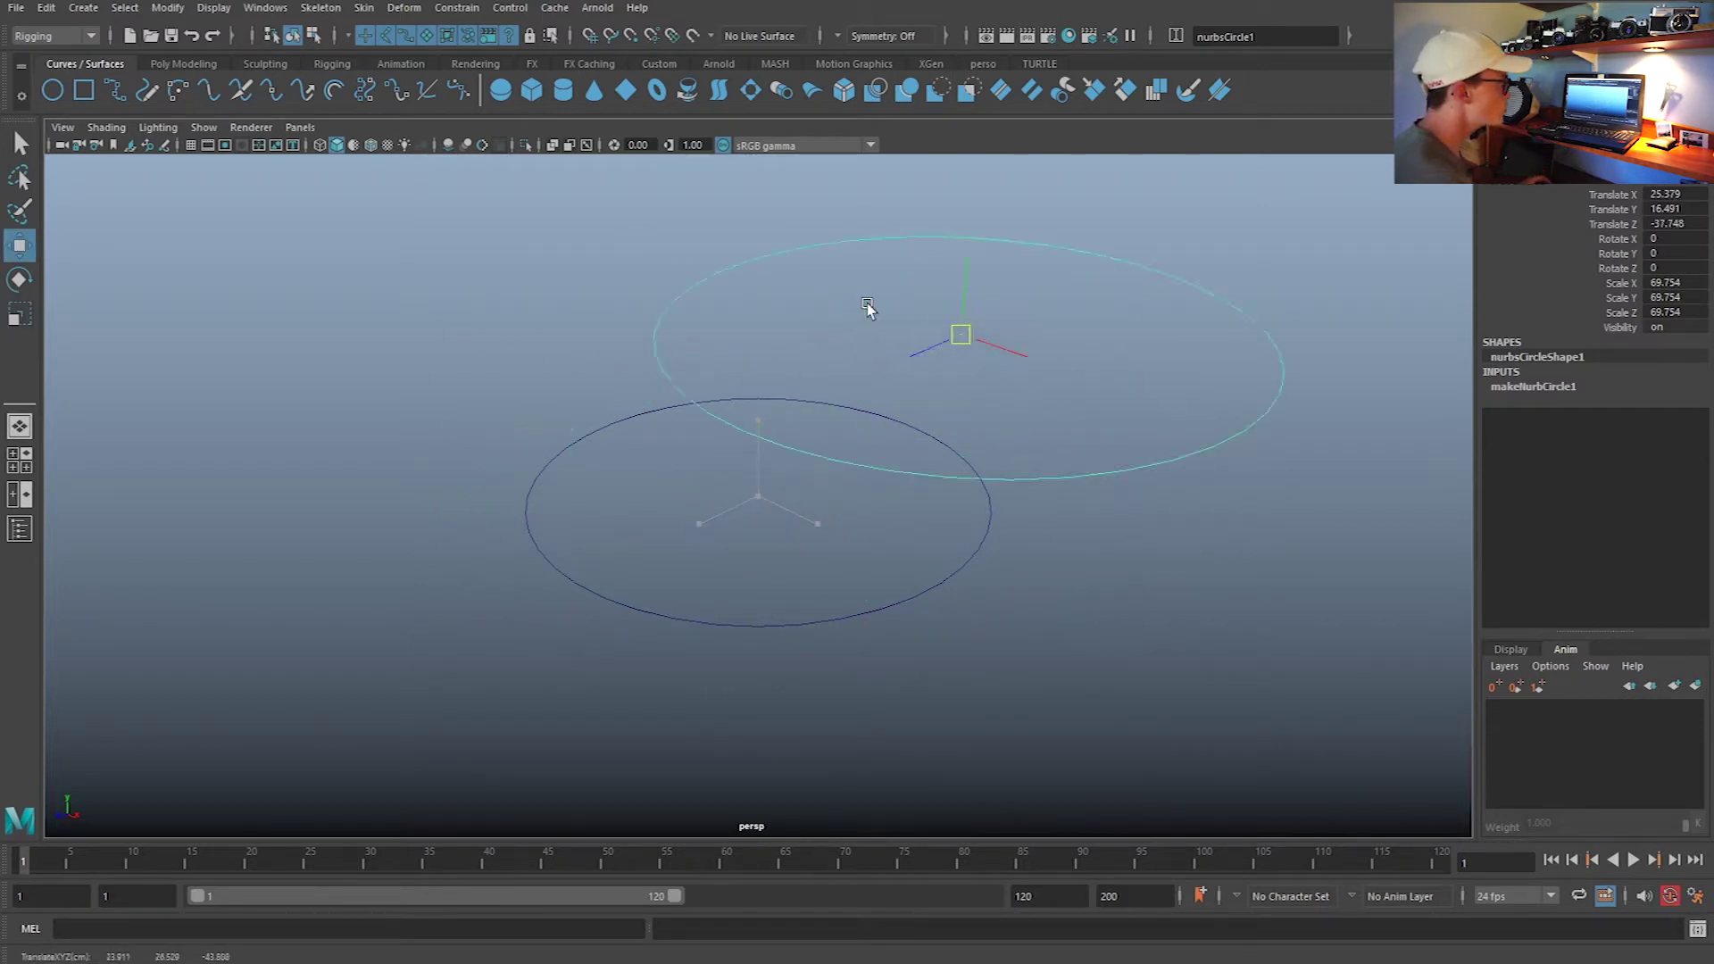
pyautogui.hotkey('ctrl', 'z')
pyautogui.moveTo(962, 519); pyautogui.dragTo(1016, 561)
pyautogui.moveTo(757, 498); pyautogui.dragTo(772, 487)
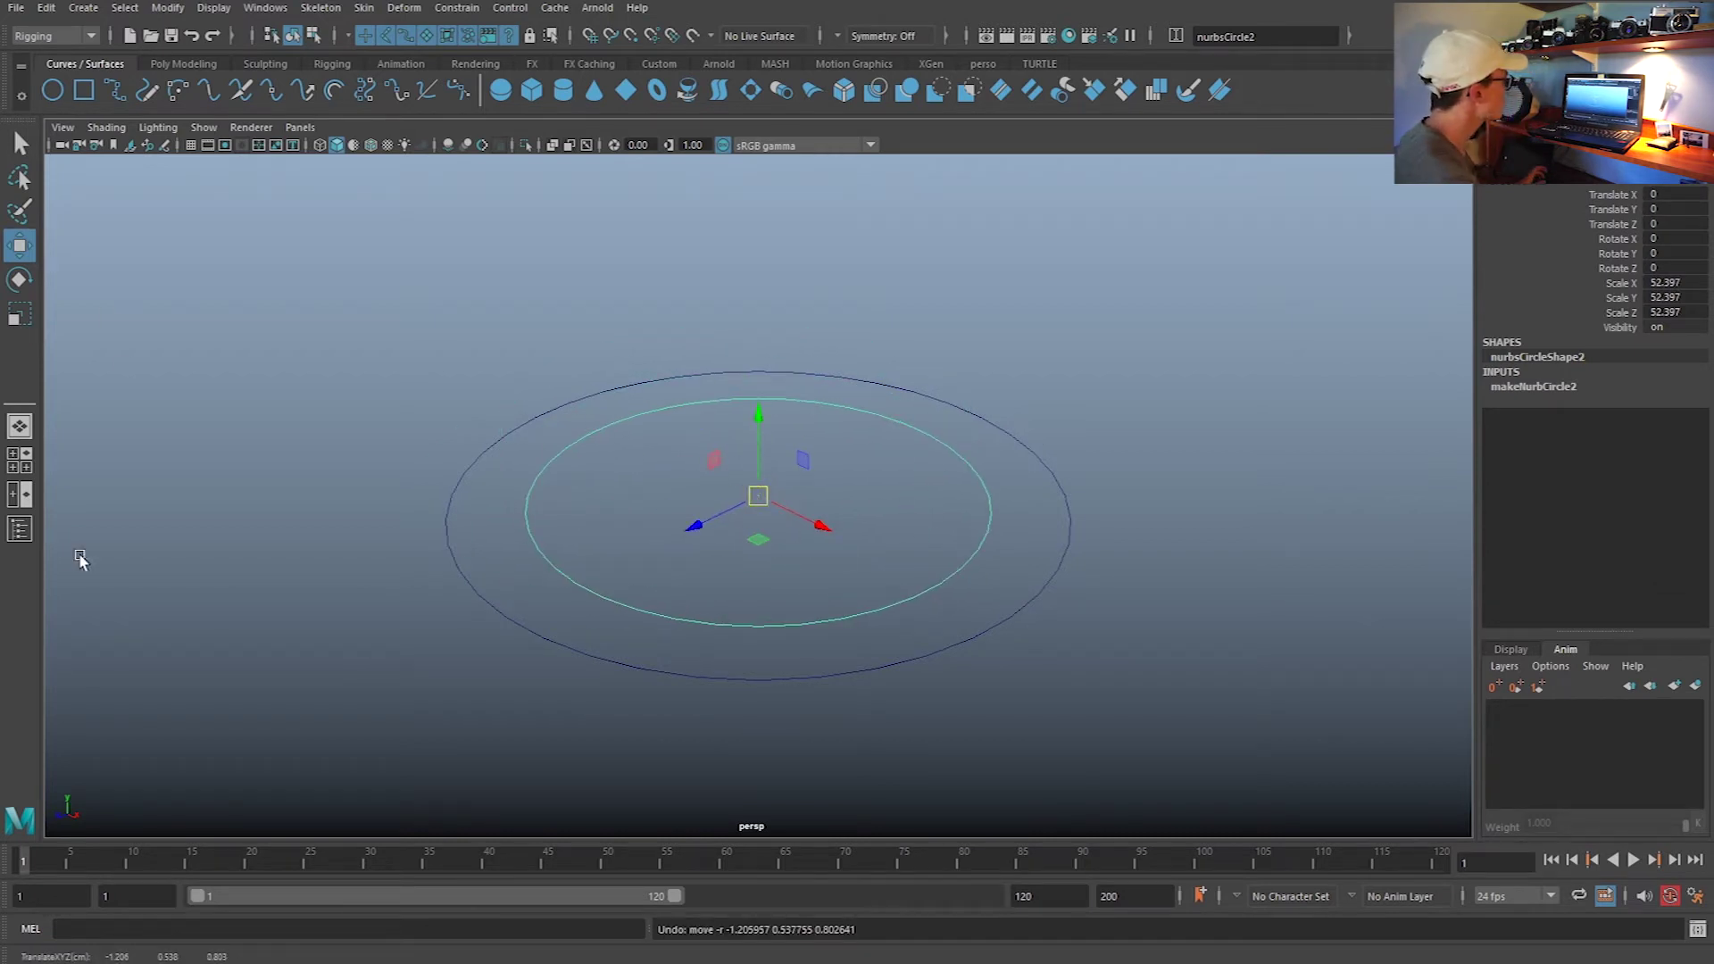
# Rename the outer circle as Ctrl1 in the Outliner
pyautogui.click(20, 528)
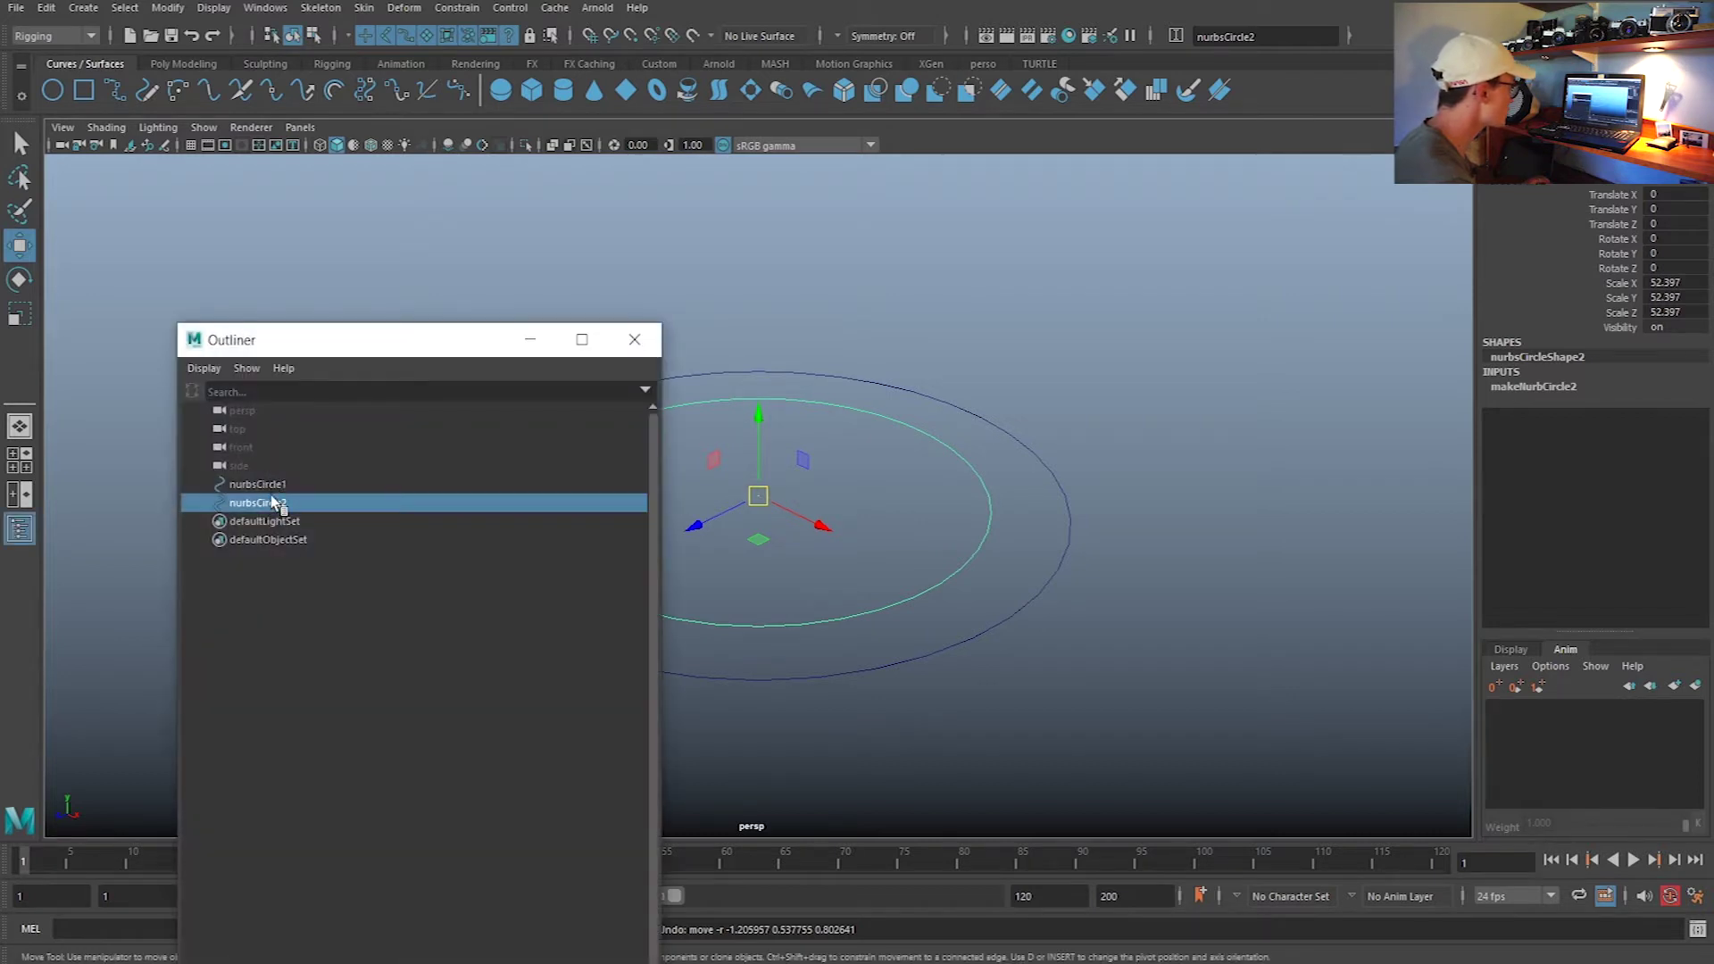
pyautogui.click(257, 483)
pyautogui.moveTo(358, 339); pyautogui.dragTo(271, 242)
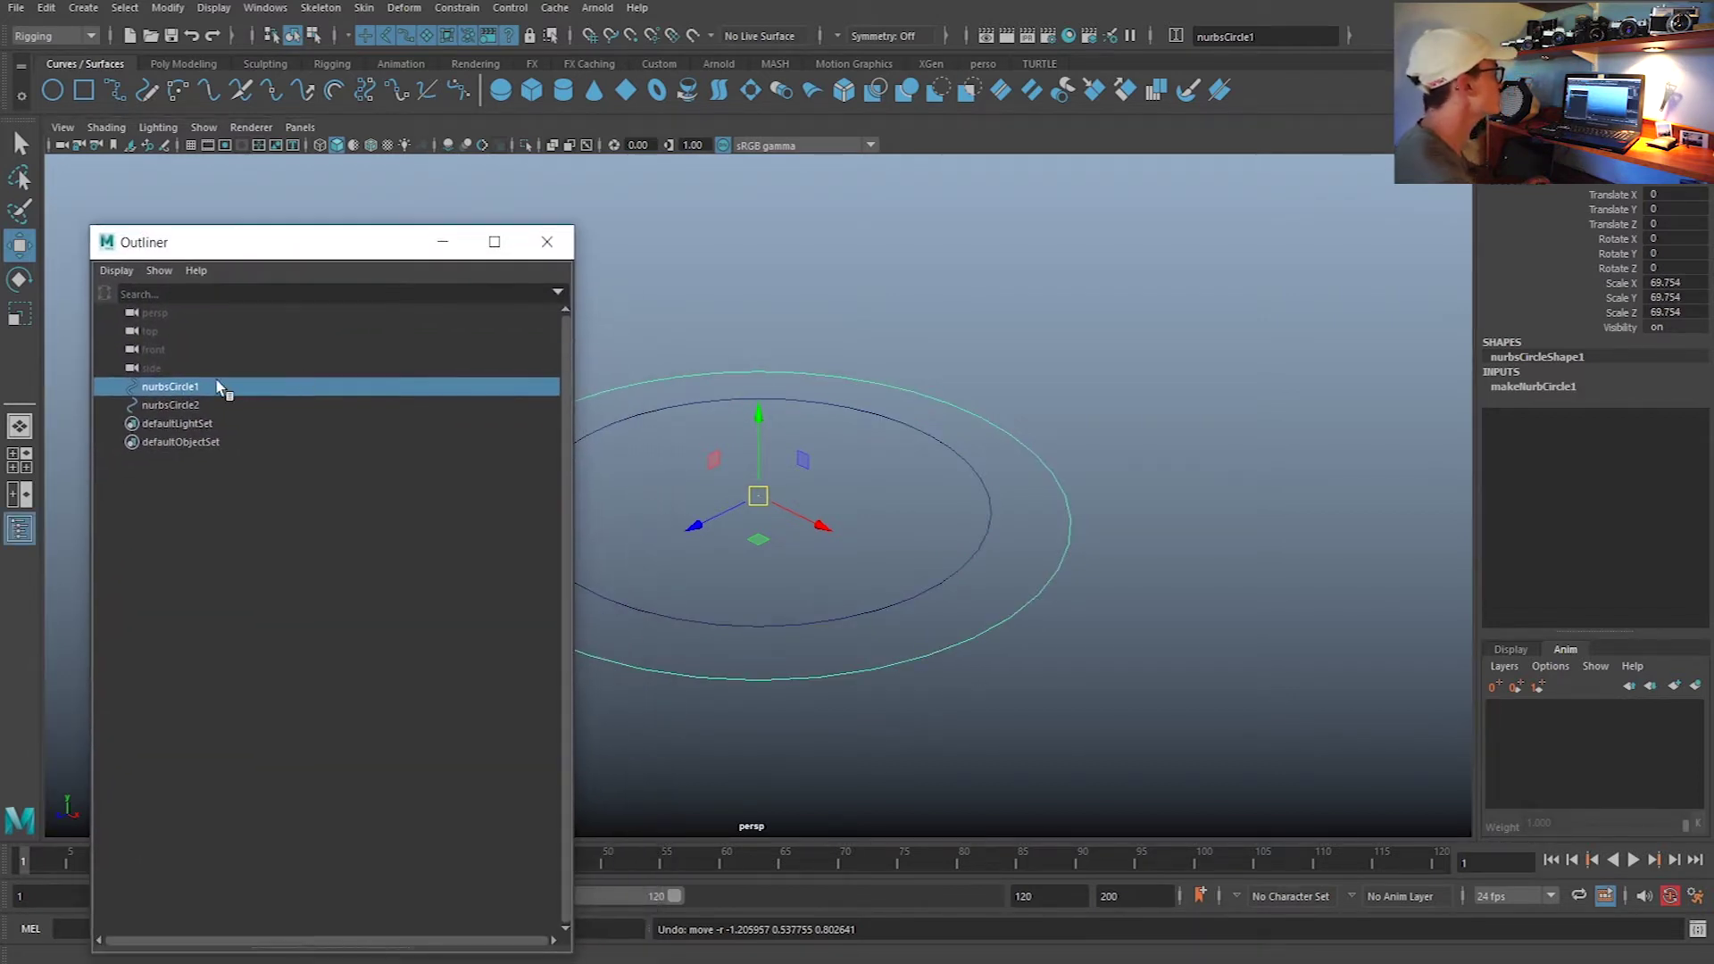
pyautogui.doubleClick(166, 389)
pyautogui.press('BackSpace')
pyautogui.write('ctrl1')
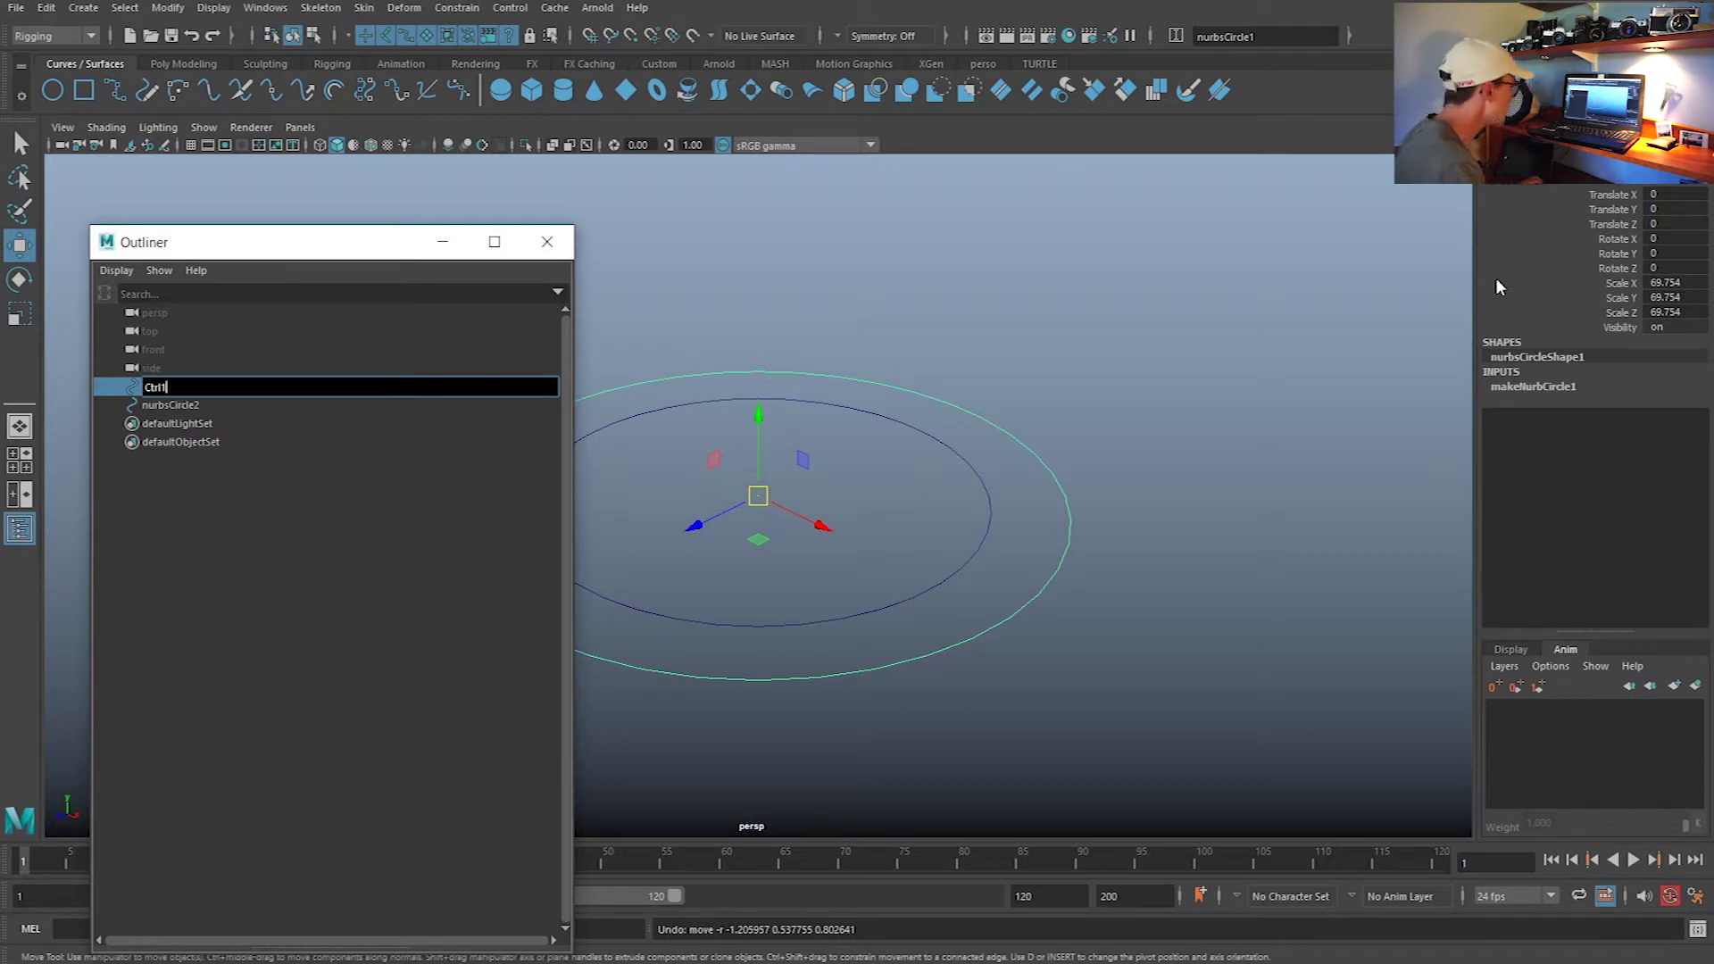
pyautogui.press('Return')
# Rename the inner circle as Ctrl2
pyautogui.doubleClick(375, 406)
pyautogui.press('BackSpace')
pyautogui.write('Ctrl2')
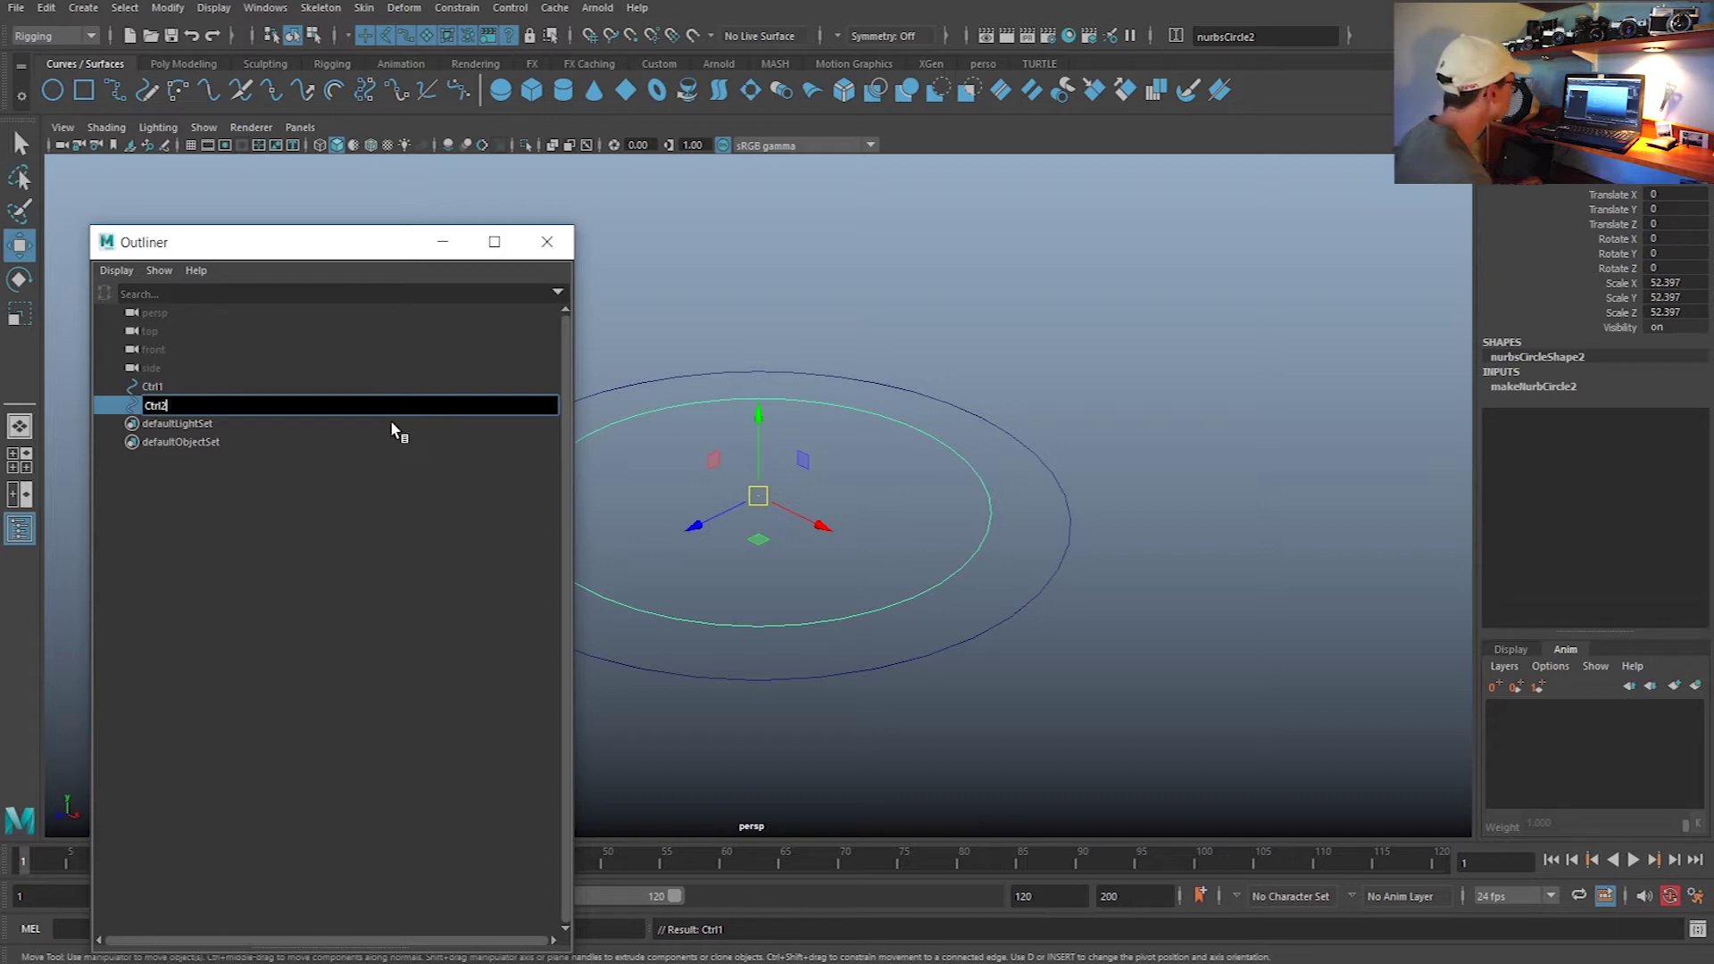
pyautogui.click(679, 313)
# Parent Ctrl2 under Ctrl1 in the Outliner, expand the hierarchy, and minimize the Outliner
pyautogui.click(154, 404)
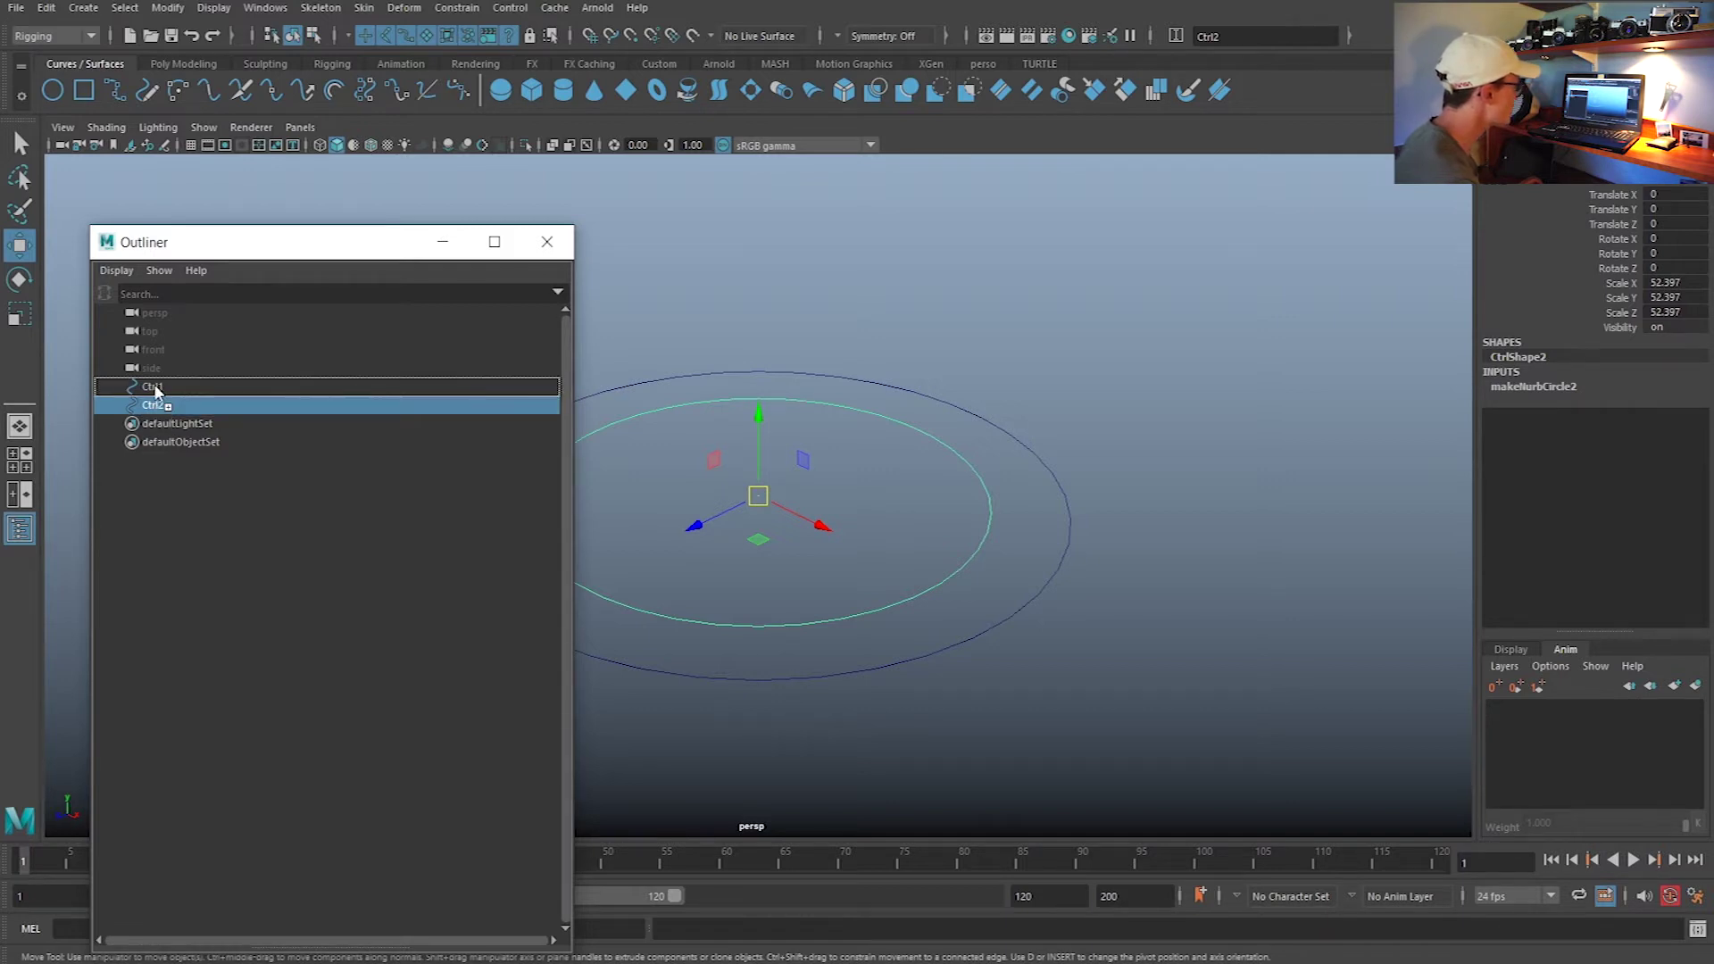
pyautogui.moveTo(156, 391); pyautogui.dragTo(157, 389, button='middle')
pyautogui.click(115, 388)
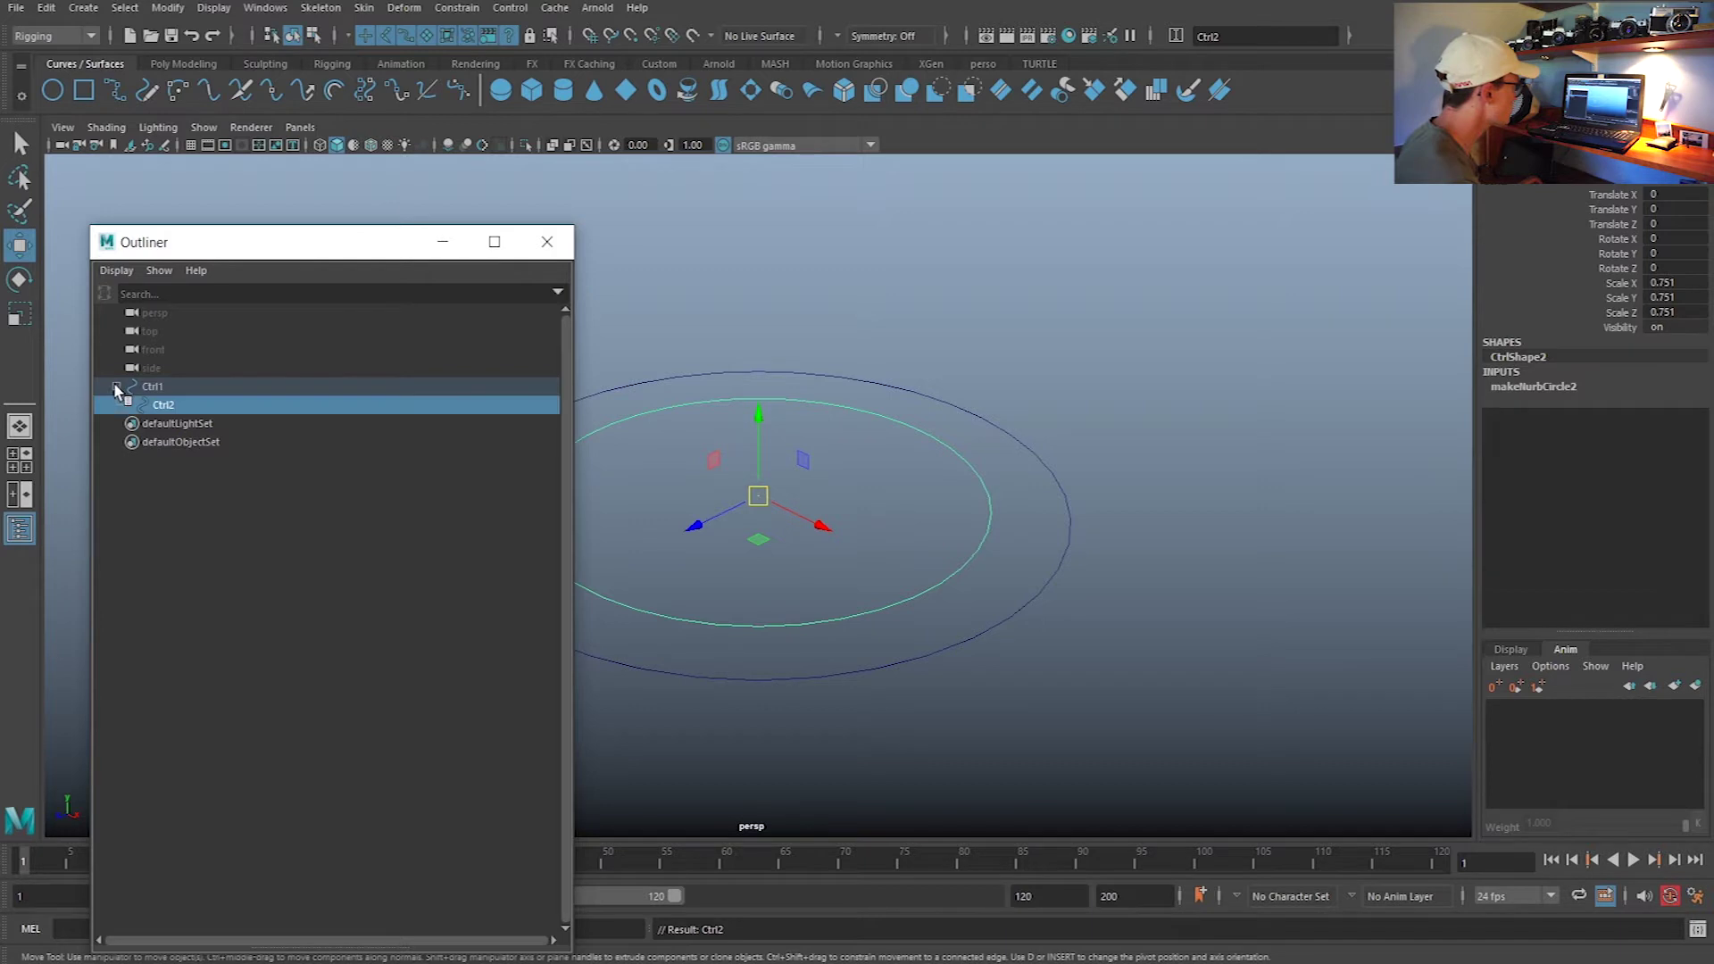
pyautogui.click(1071, 439)
pyautogui.click(443, 242)
# Move the parent circle Ctrl1 to test how its child circle responds, undoing the moves
pyautogui.click(1066, 500)
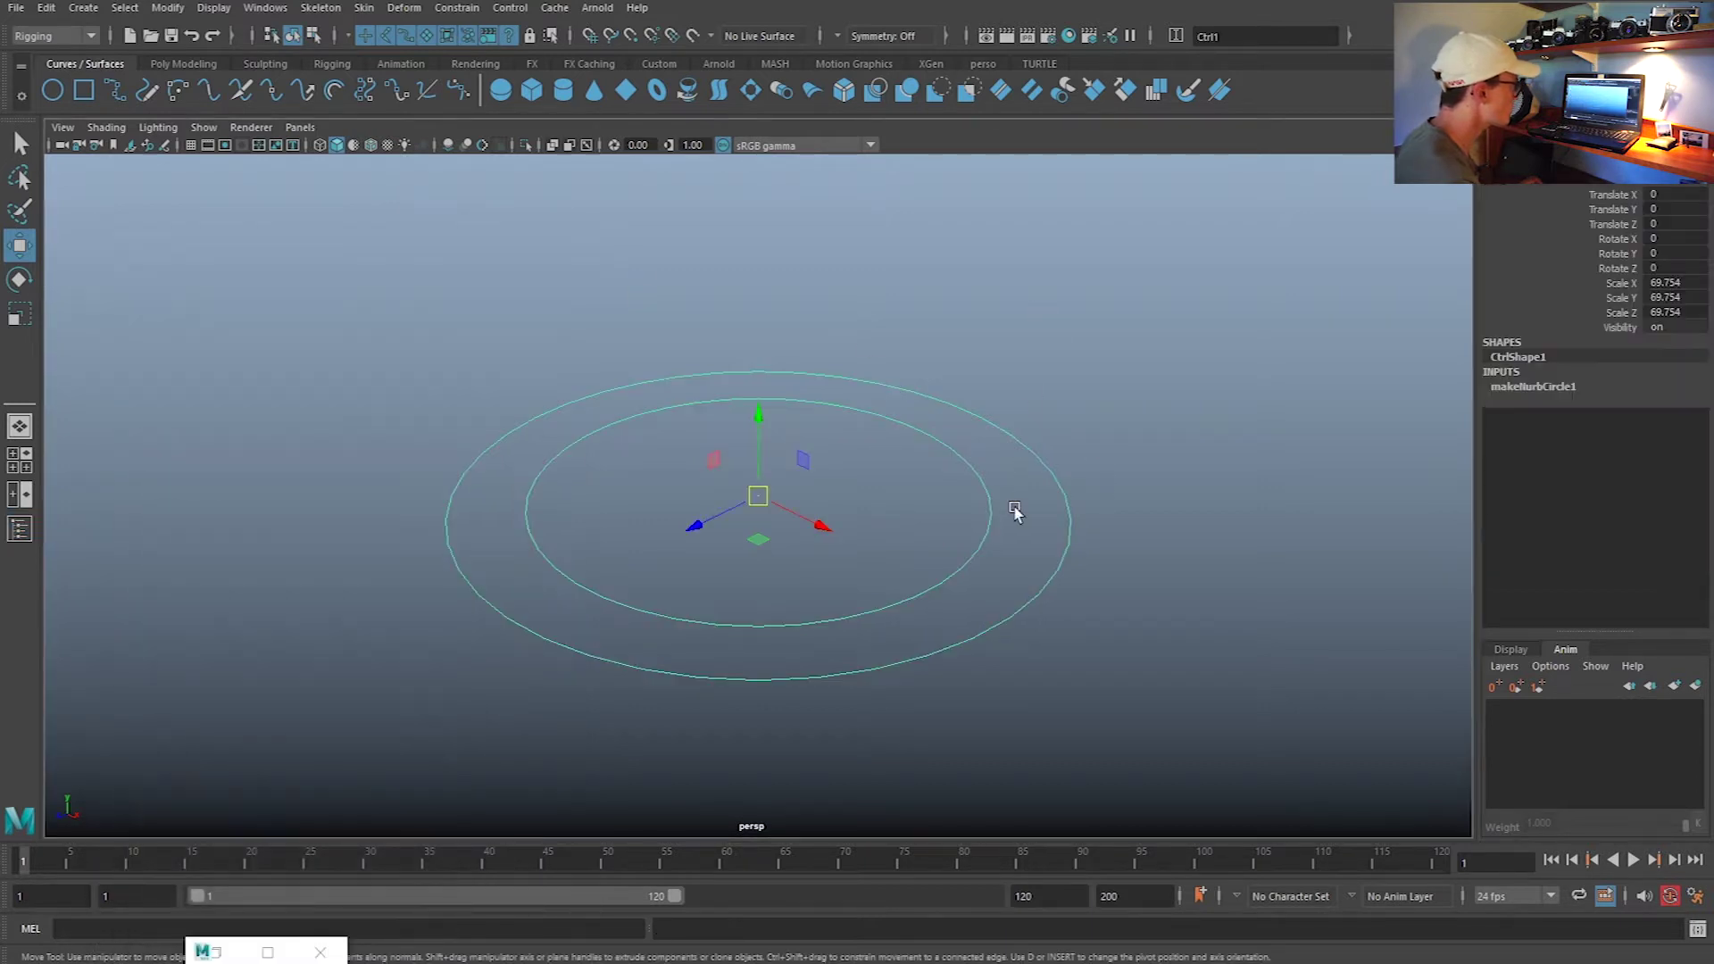
pyautogui.moveTo(822, 522); pyautogui.dragTo(764, 416)
pyautogui.click(1066, 444)
pyautogui.hotkey('ctrl', 'z')
pyautogui.hotkey('ctrl', 'z')
pyautogui.hotkey('ctrl', 'z')
pyautogui.hotkey('ctrl', 'z')
pyautogui.moveTo(731, 487); pyautogui.dragTo(602, 400)
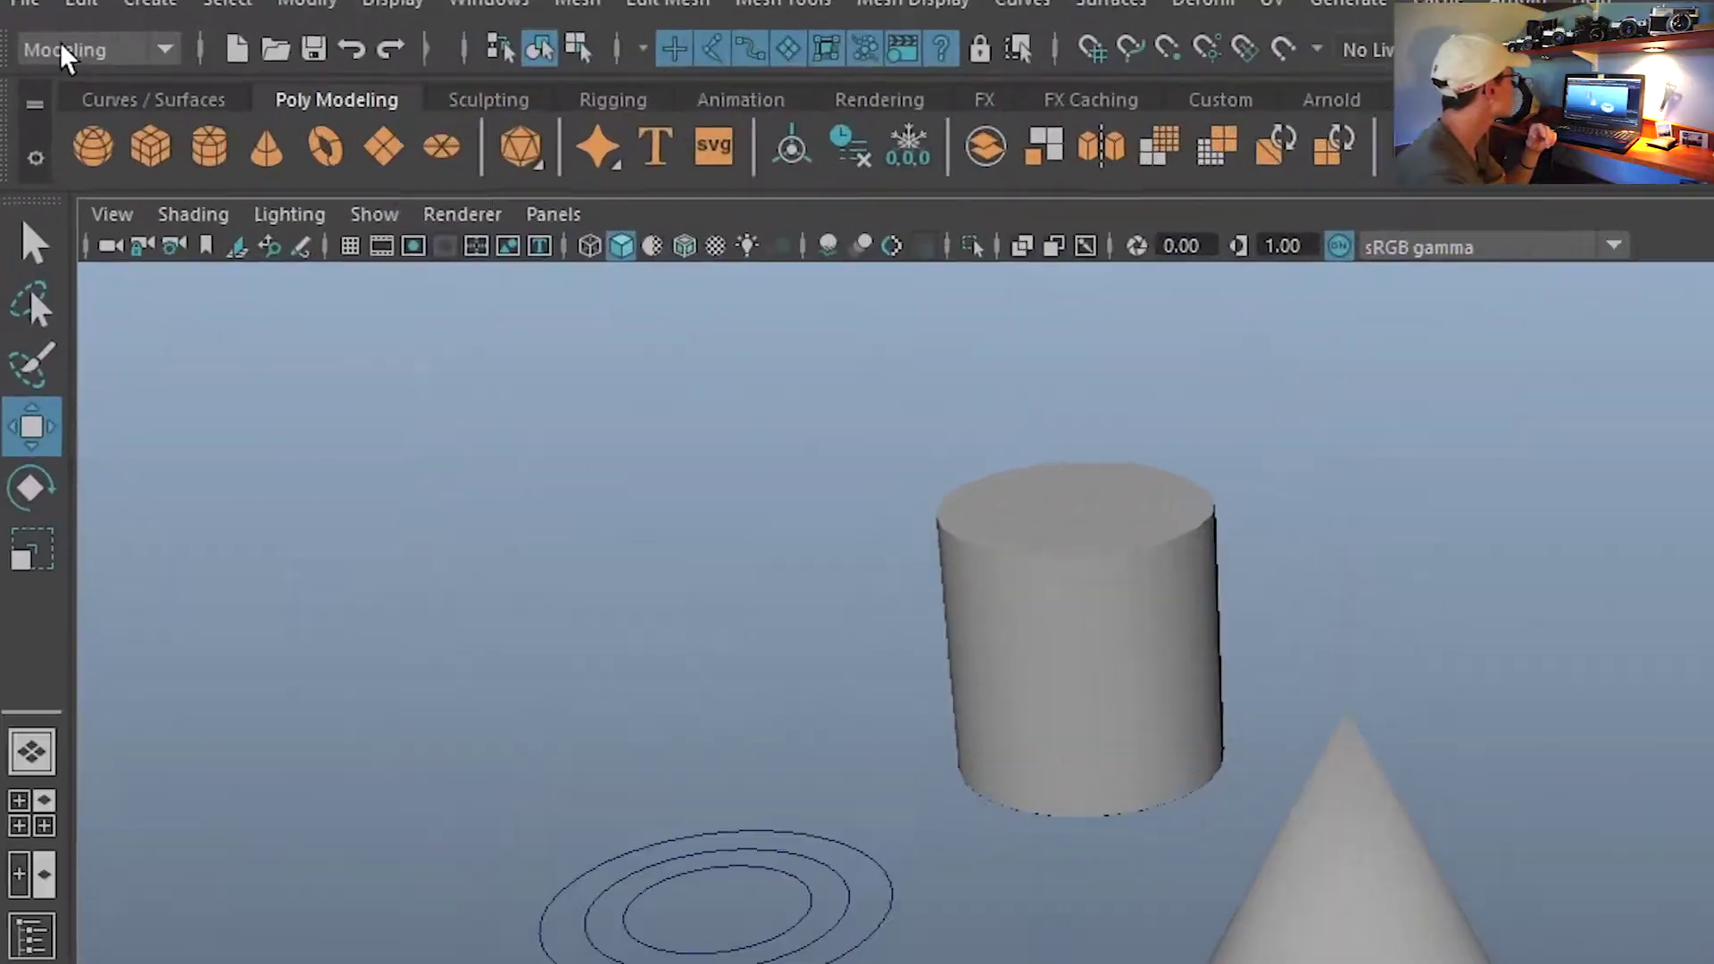
# Switch the menu set from Modeling to Rigging to access the constraint commands
pyautogui.click(52, 38)
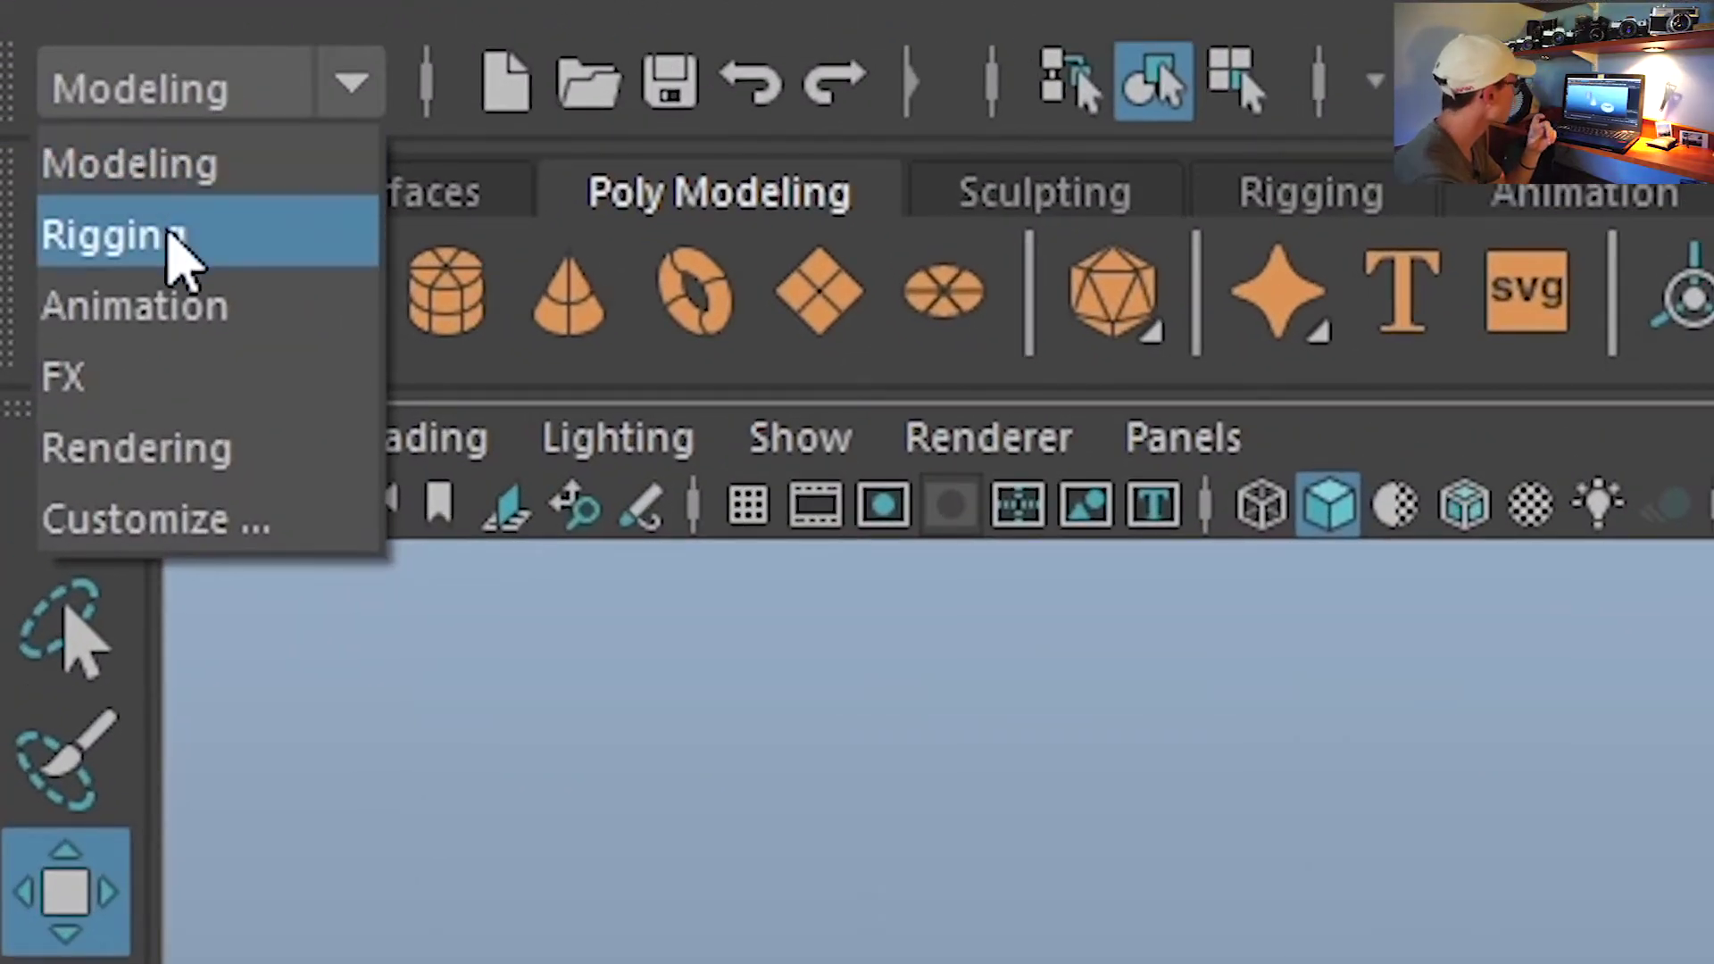
pyautogui.click(165, 236)
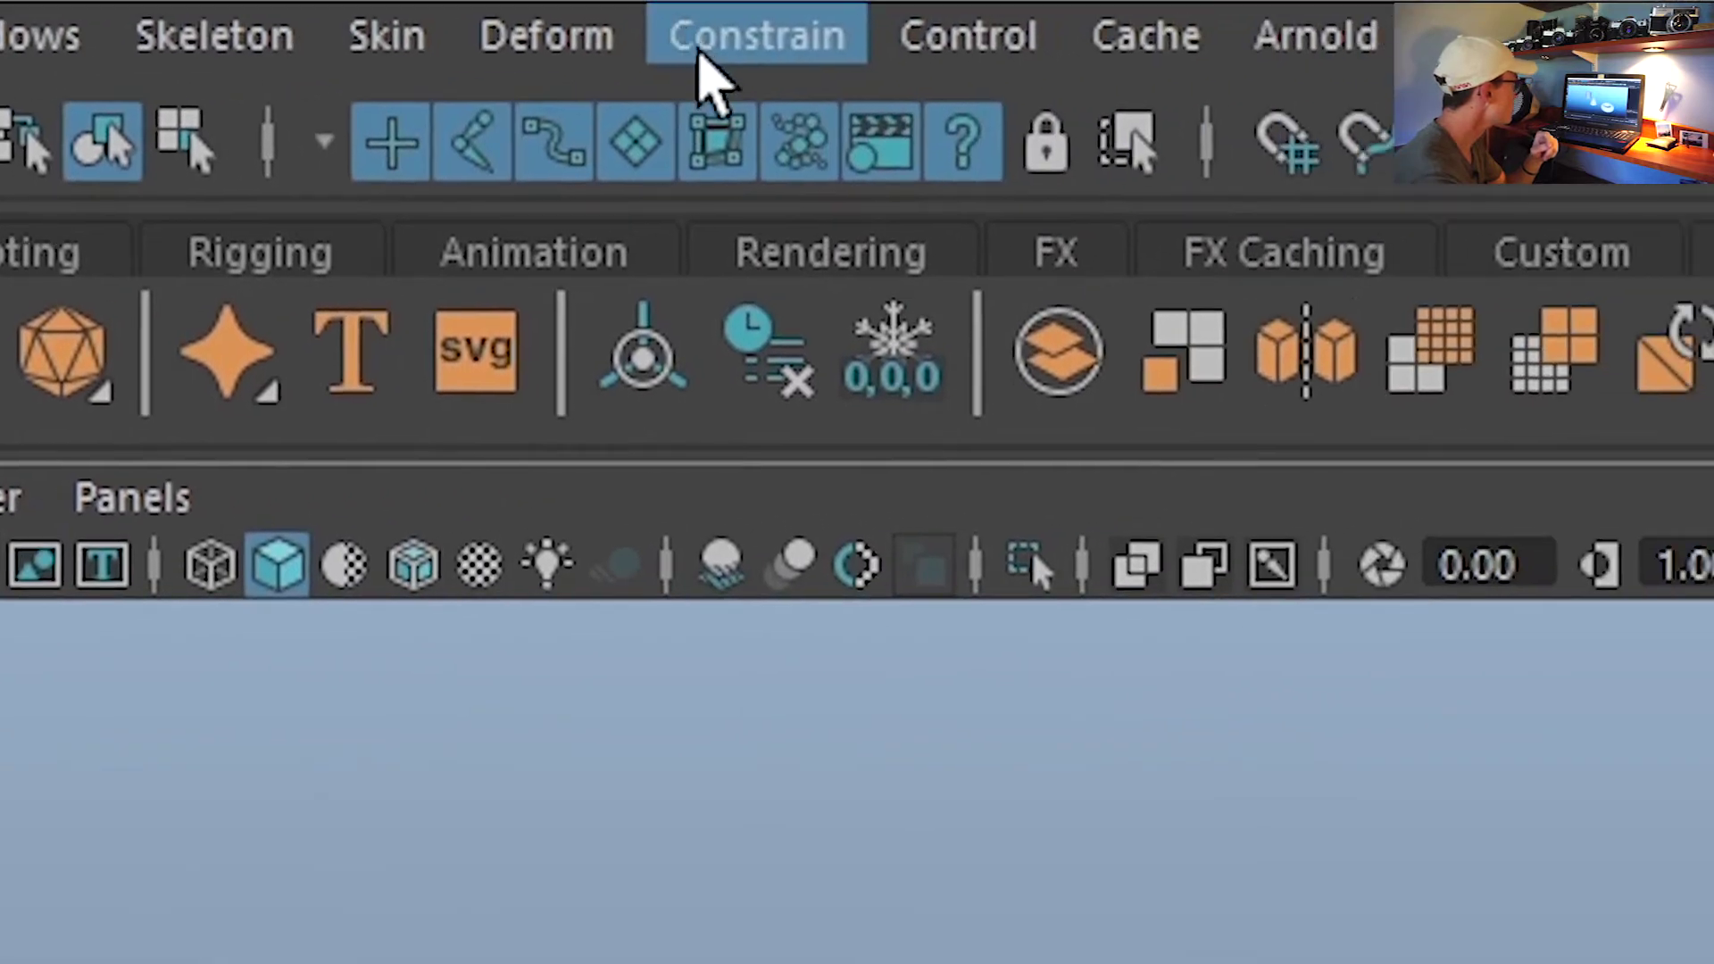
pyautogui.click(960, 31)
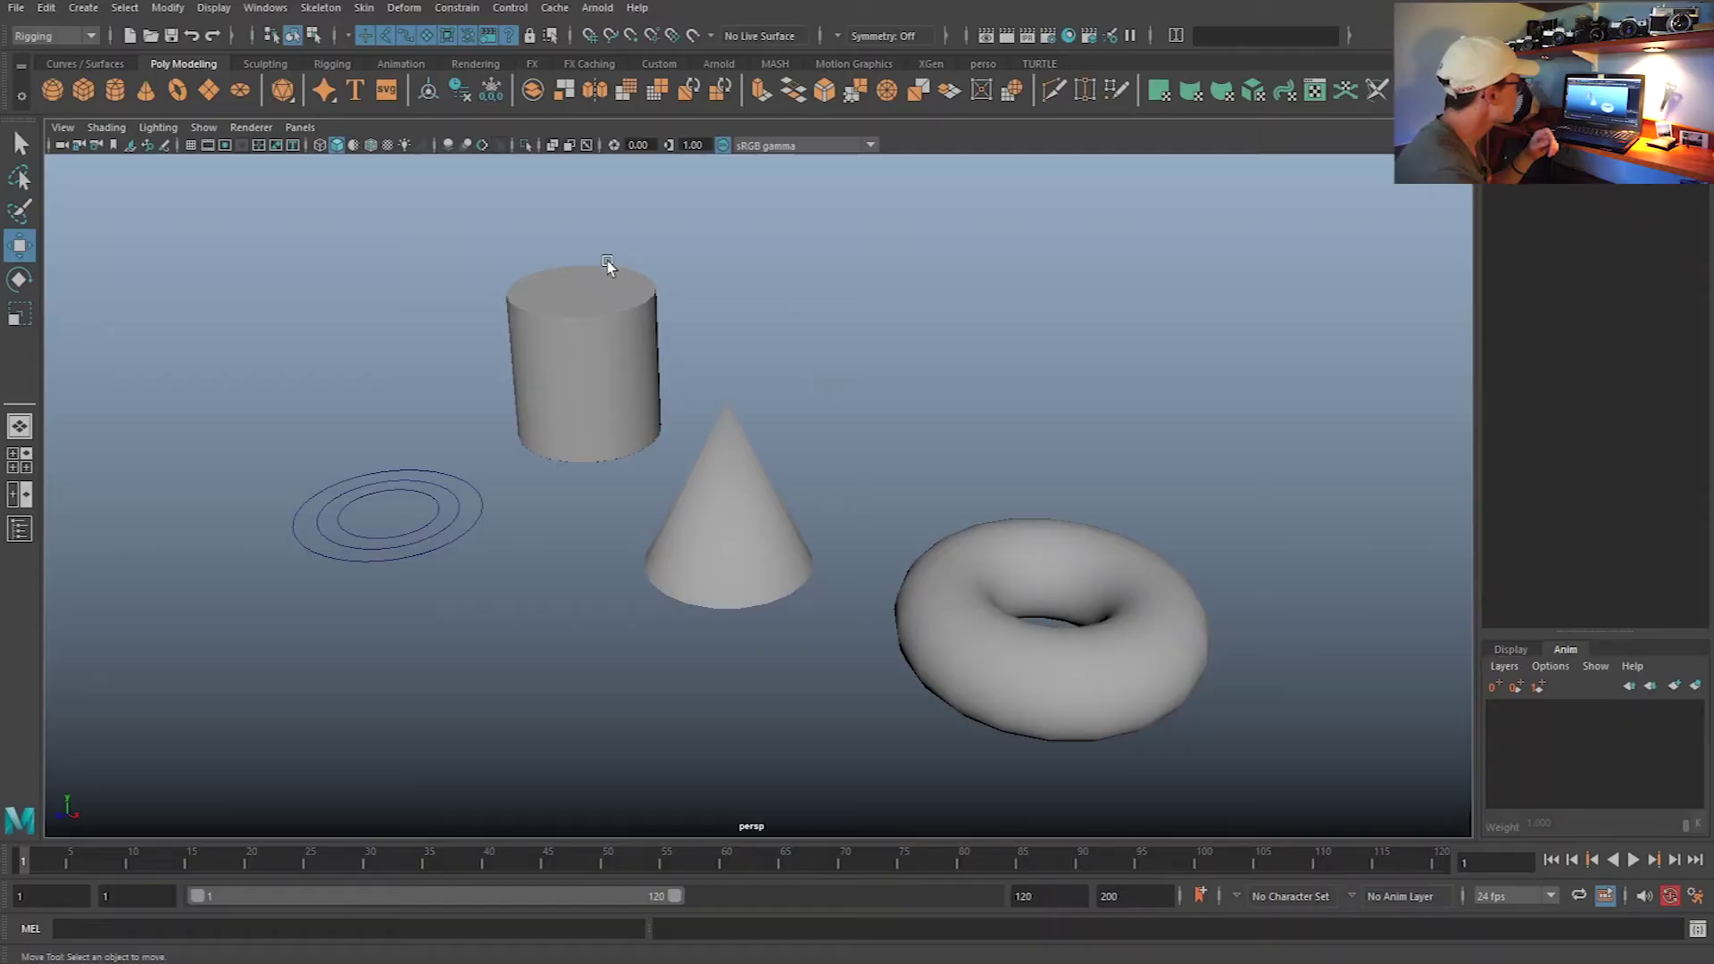
pyautogui.click(577, 334)
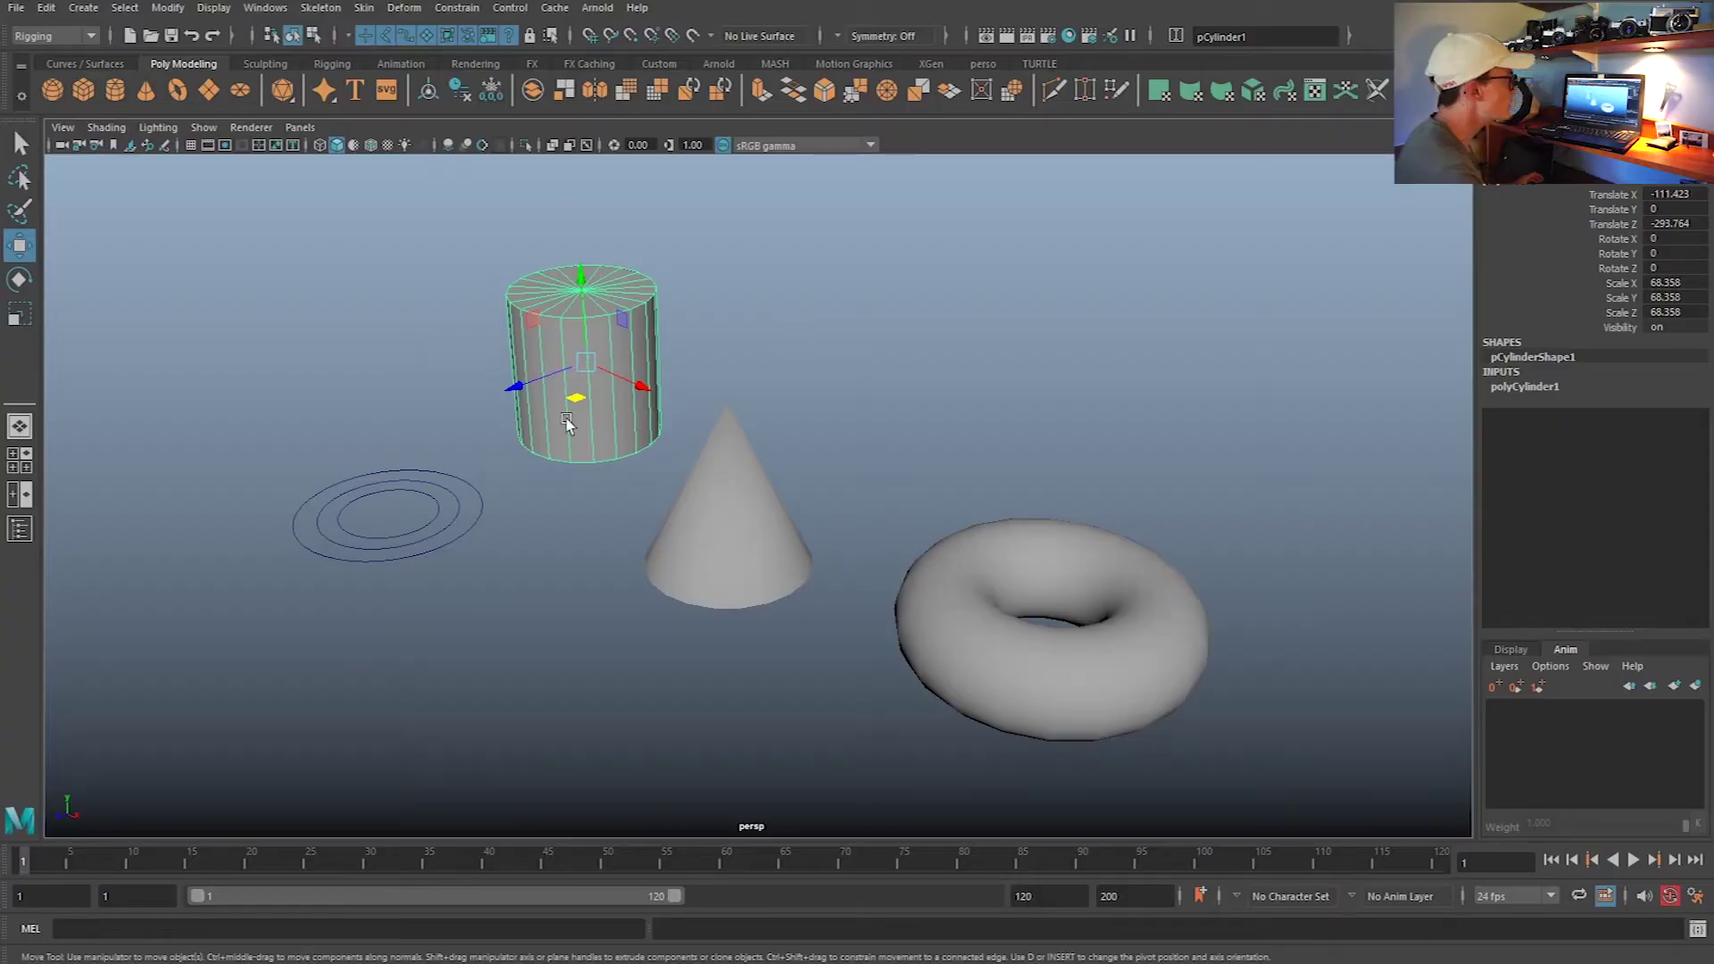
pyautogui.click(719, 521)
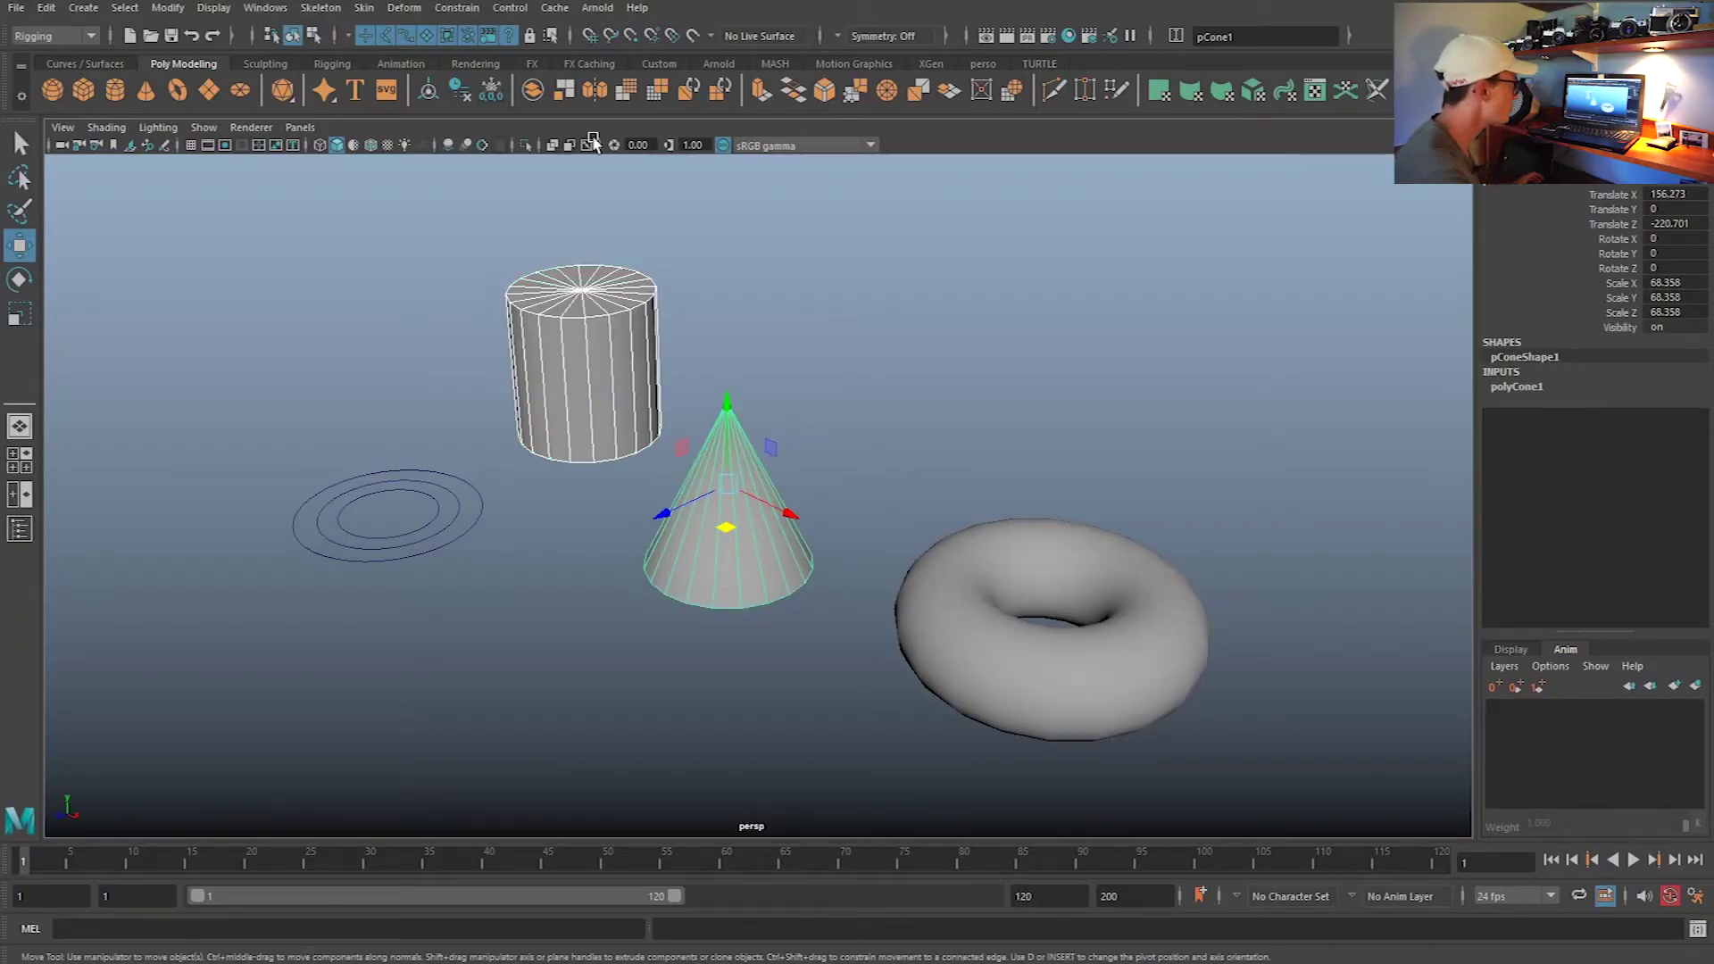
pyautogui.click(459, 9)
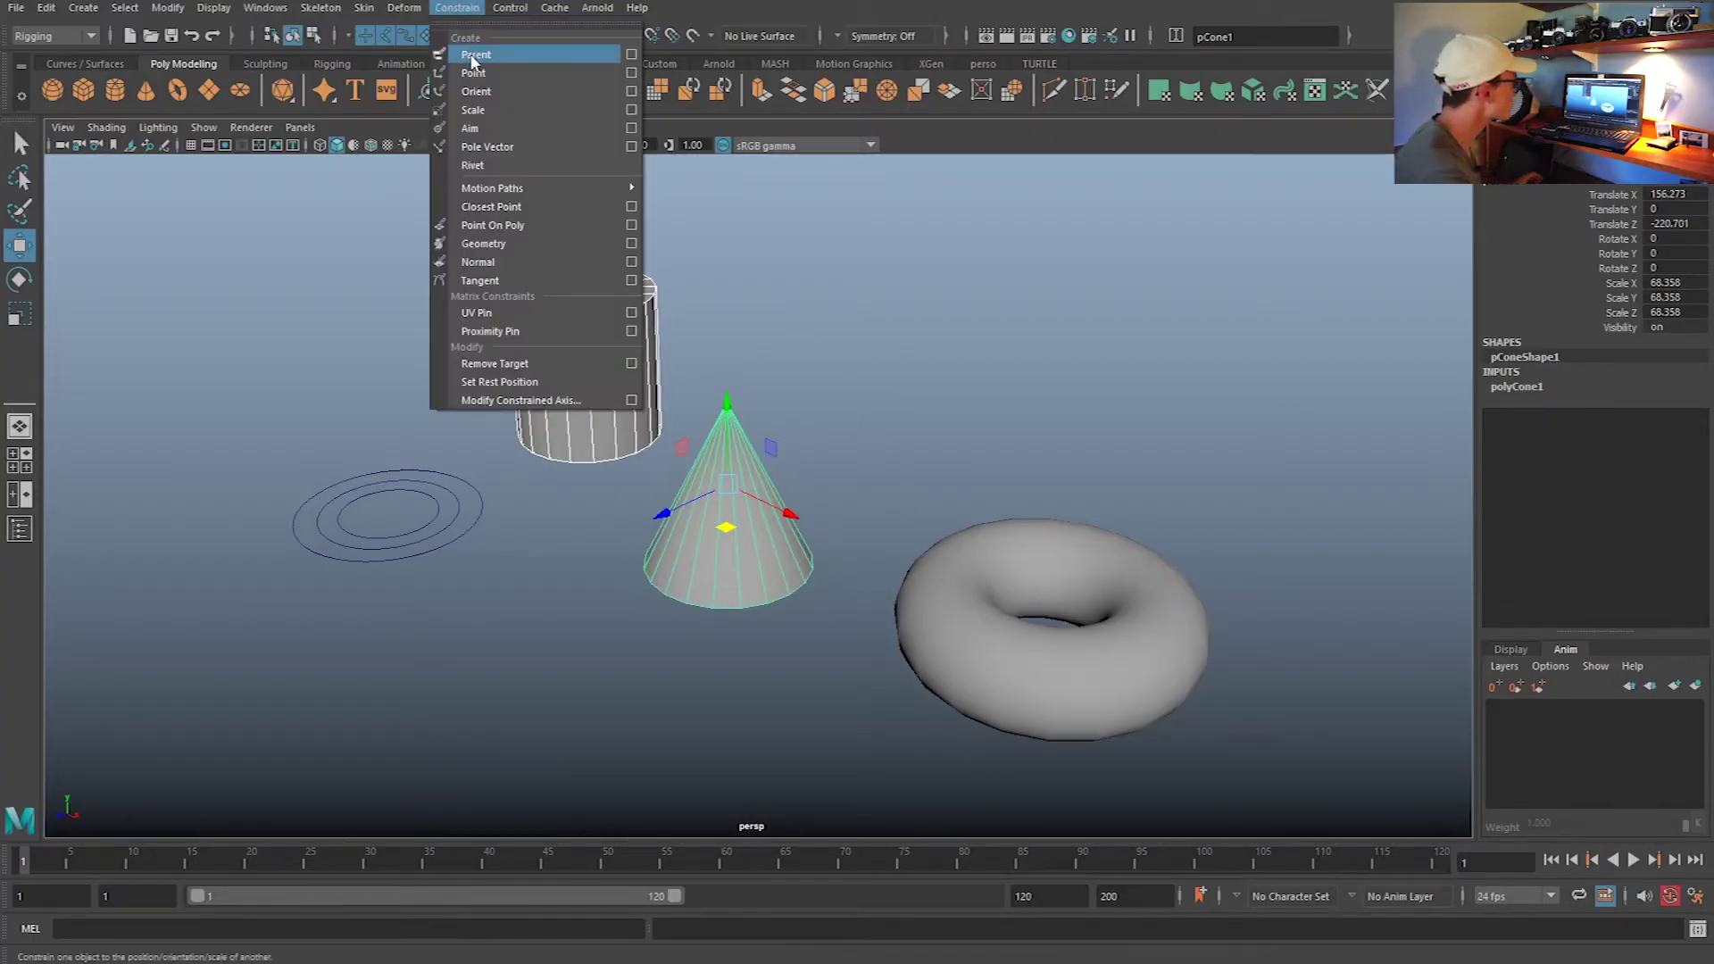
pyautogui.press('Escape')
pyautogui.click(831, 260)
# Try moving and rotating the cylinder on its own, independently of the cone
pyautogui.click(631, 332)
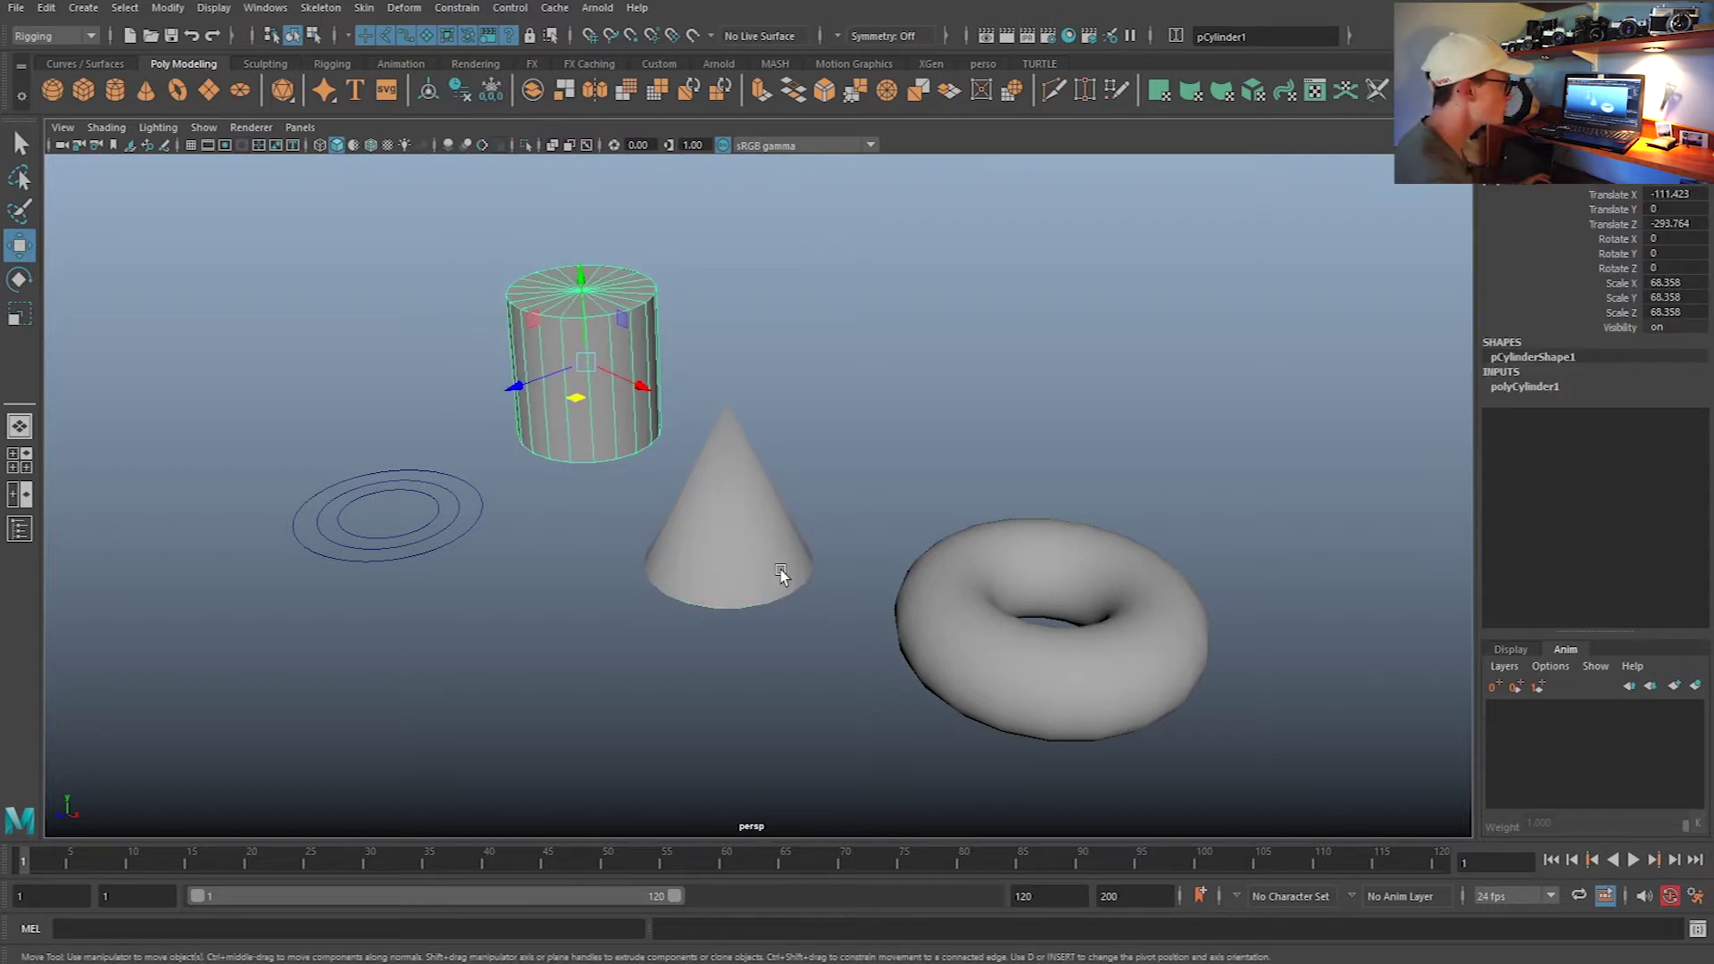
pyautogui.moveTo(586, 362); pyautogui.dragTo(589, 316)
pyautogui.keyDown('alt'); pyautogui.moveTo(597, 334); pyautogui.dragTo(658, 496); pyautogui.keyUp('alt')
pyautogui.press('e')
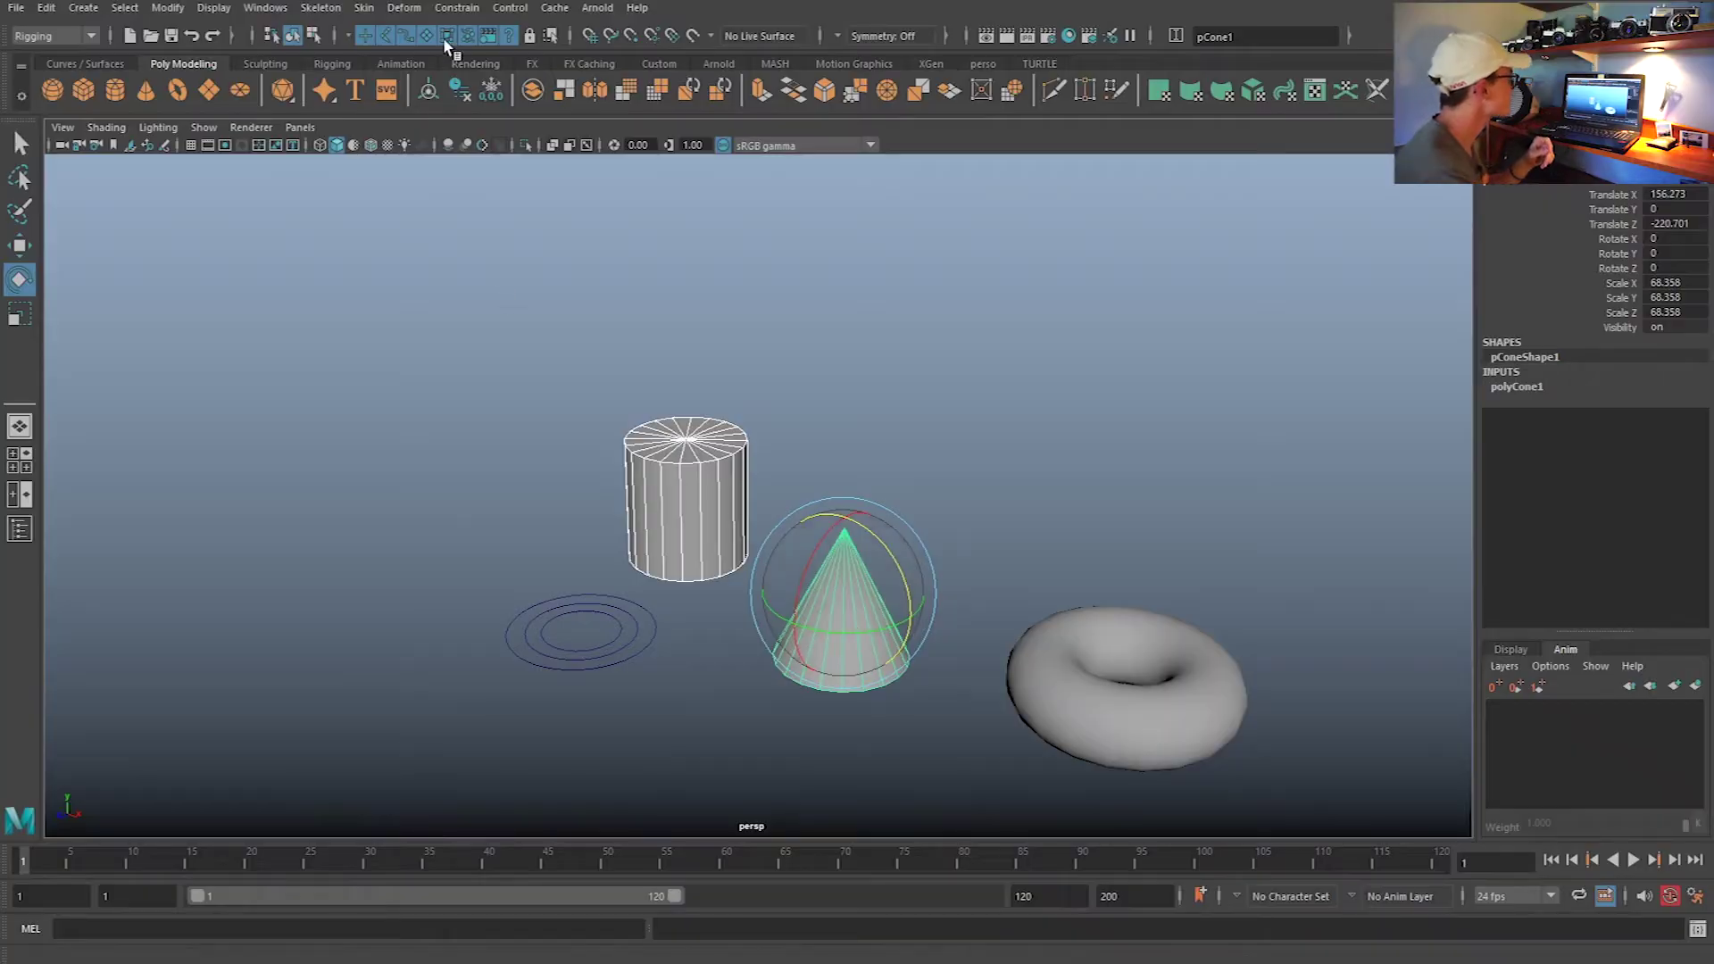
# Parent-constrain the cone to the cylinder on Translate X only, keeping Maintain offset on and all Rotate axes off
pyautogui.click(449, 9)
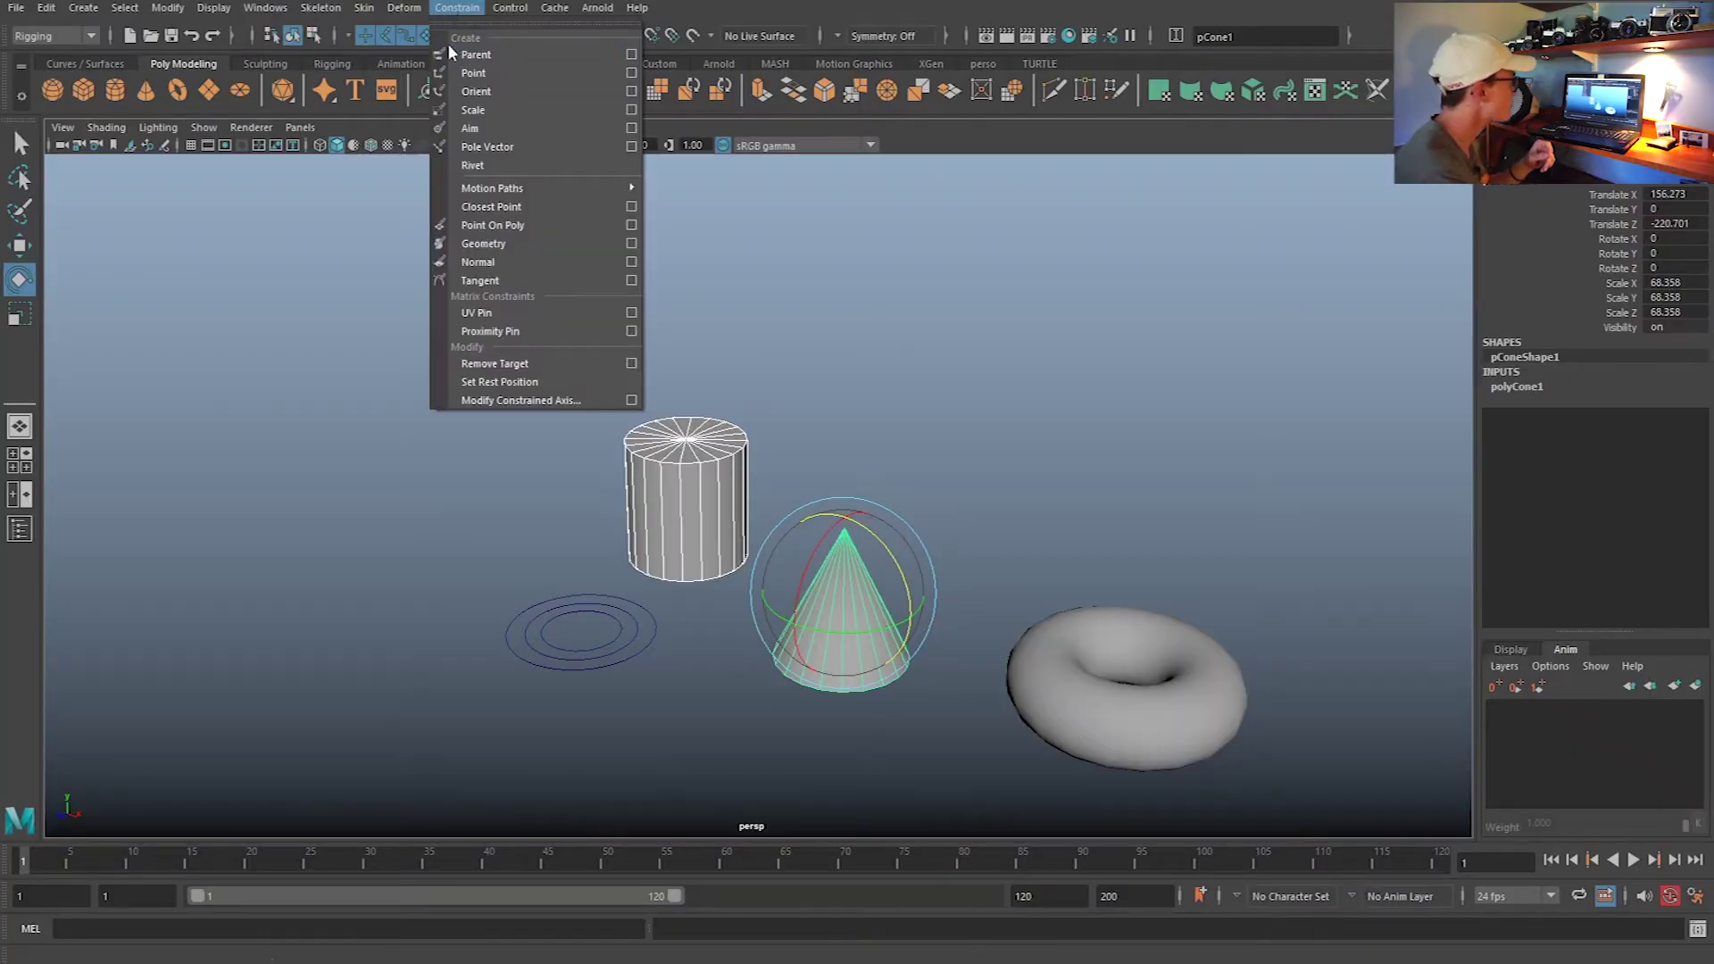
pyautogui.click(632, 56)
pyautogui.moveTo(326, 284); pyautogui.dragTo(1091, 181)
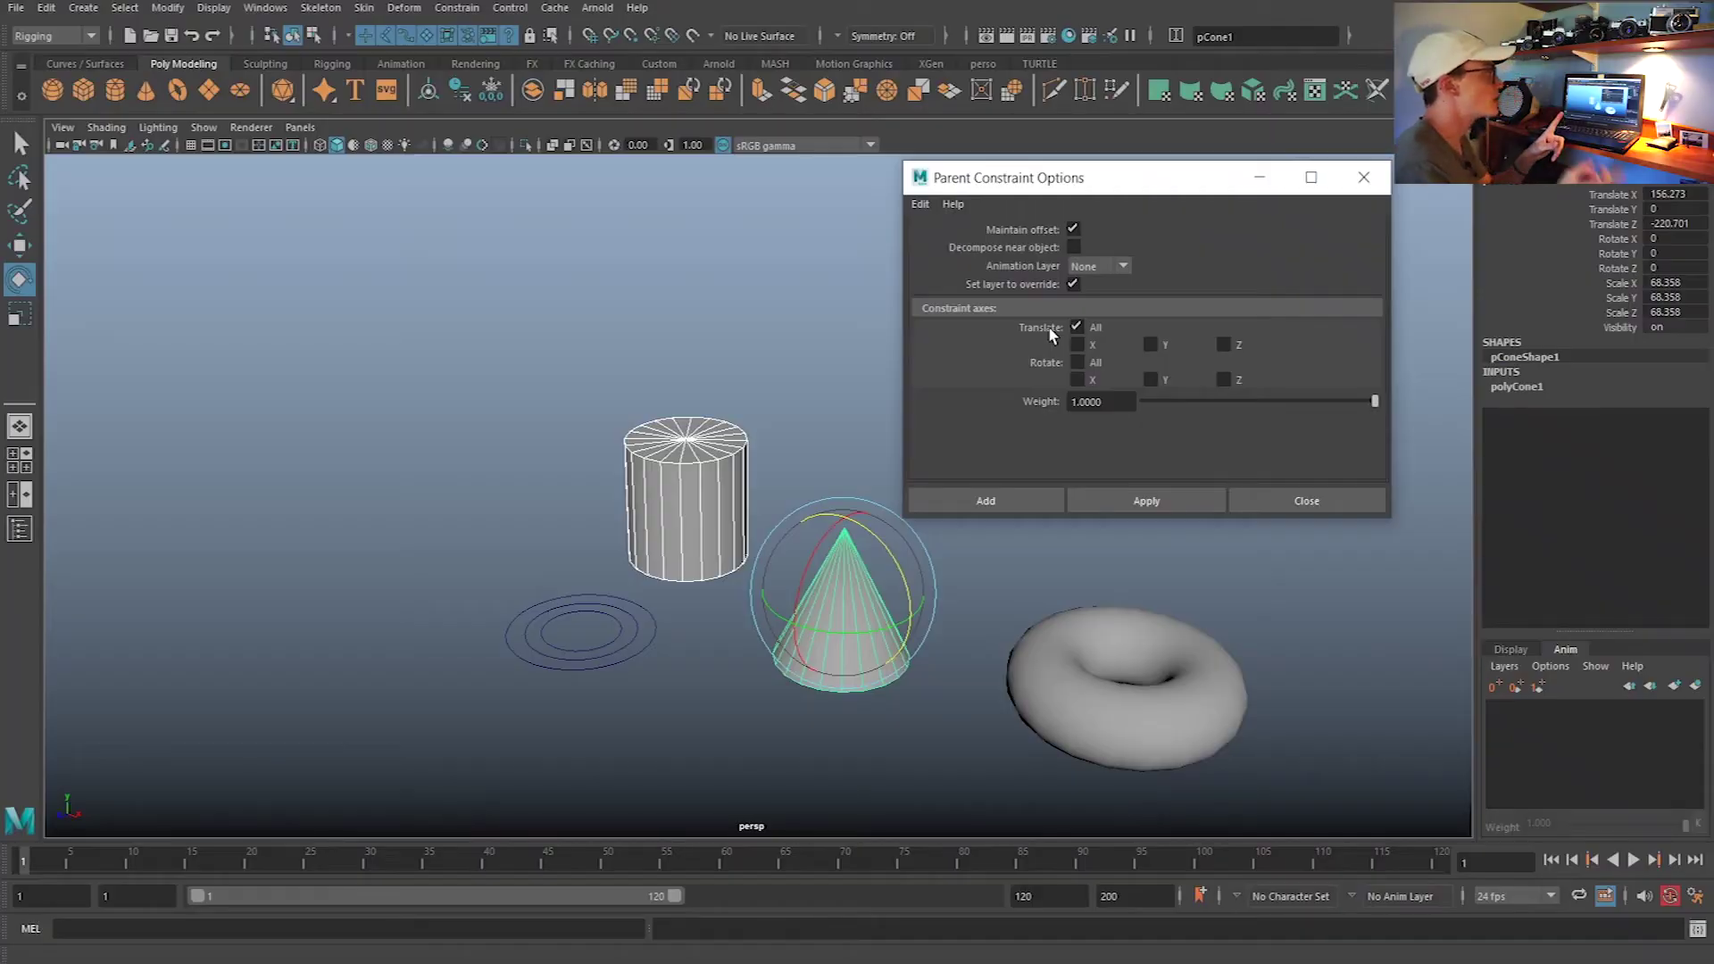
pyautogui.click(1078, 345)
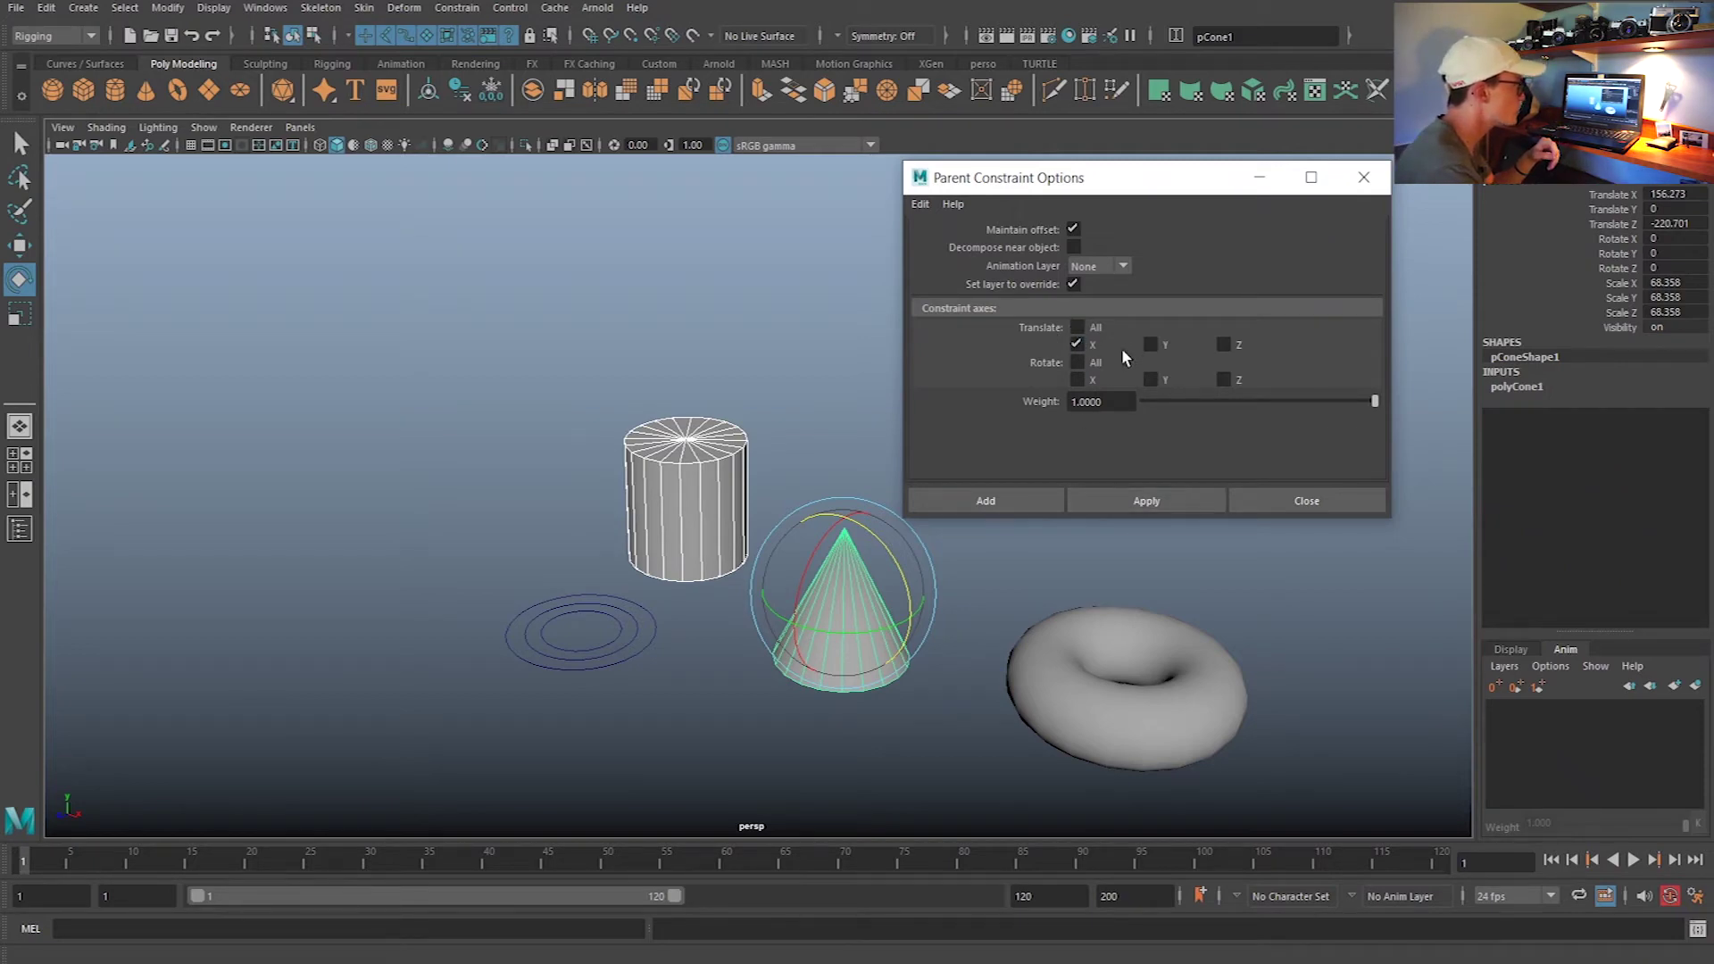
pyautogui.click(1125, 499)
pyautogui.click(1261, 182)
# Move the cylinder to about X -177, Y 123, Z -310 to test how the cone follows
pyautogui.click(692, 507)
pyautogui.press('w')
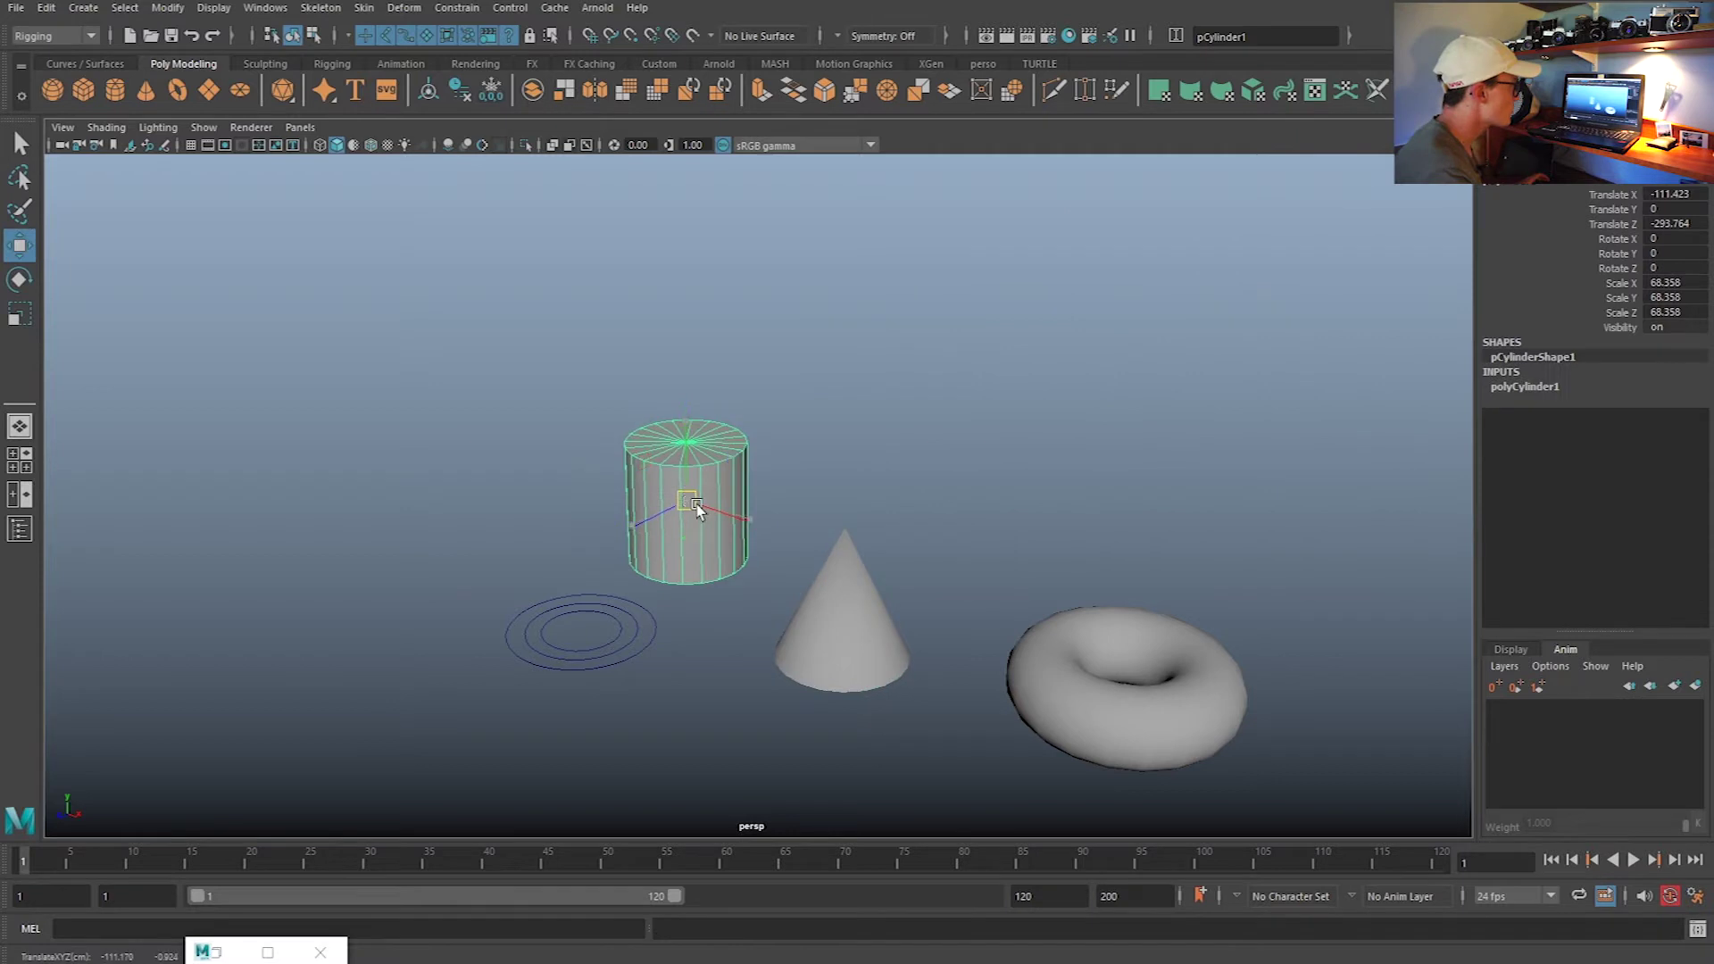
pyautogui.moveTo(691, 503); pyautogui.dragTo(639, 427)
# Try parent-constraining the cone to the cylinder on Translate X and Rotate X, with Maintain offset on
pyautogui.click(808, 608)
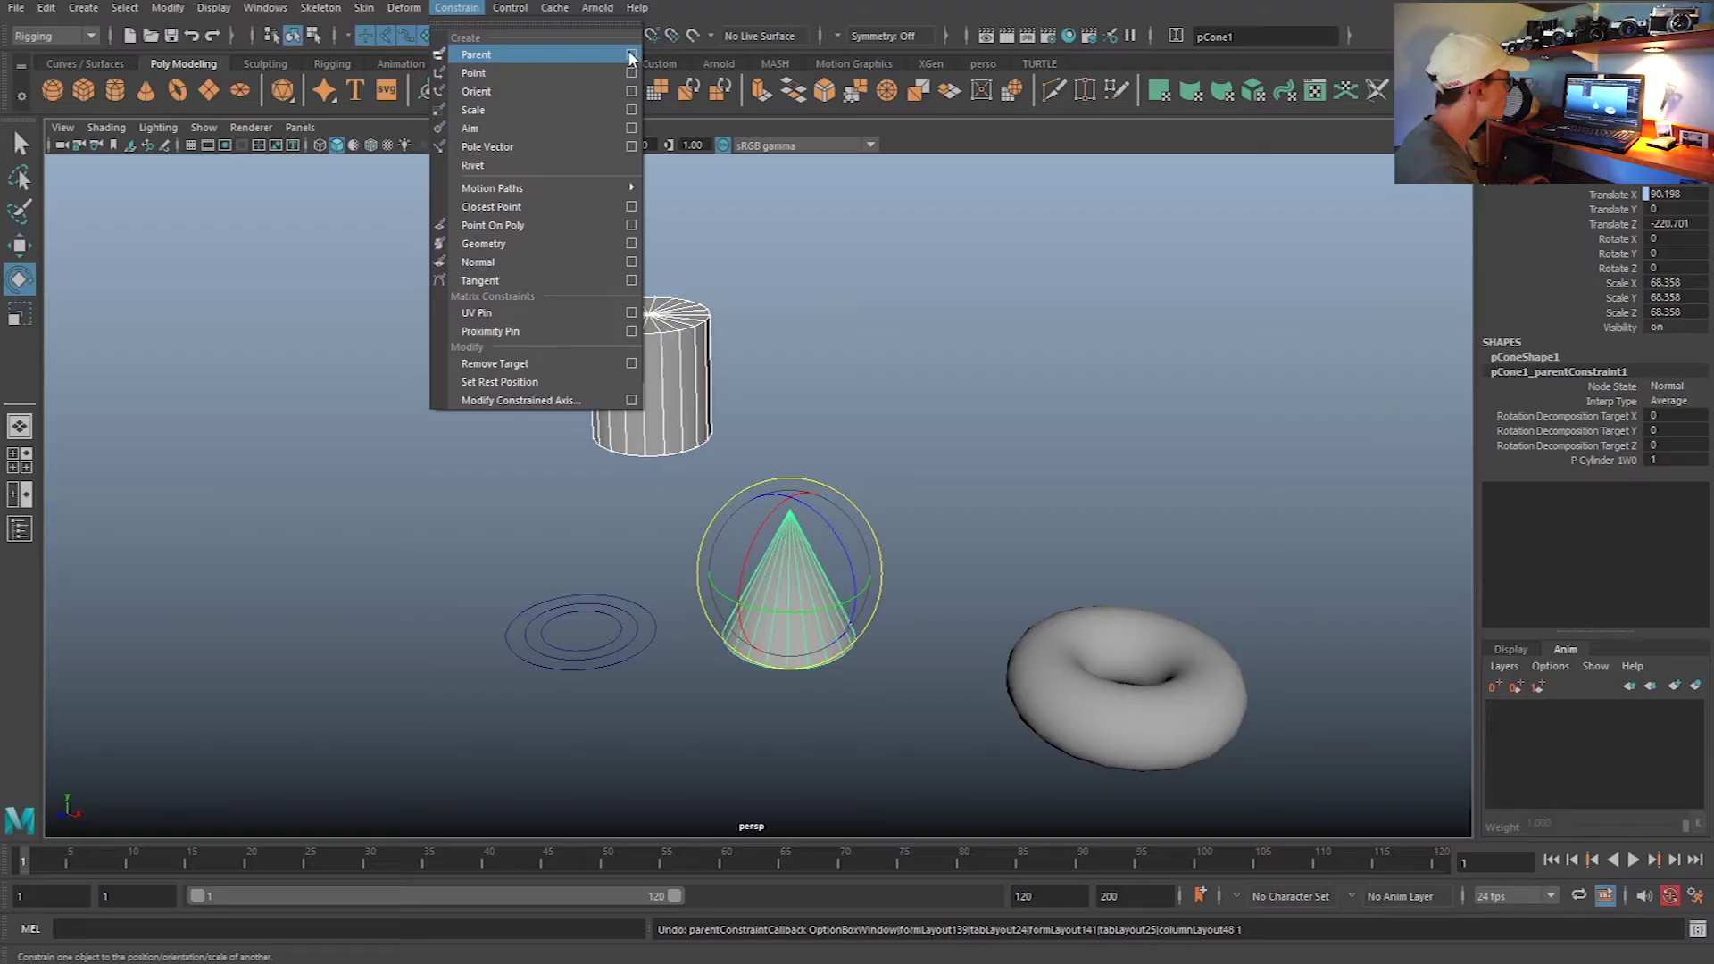
pyautogui.click(623, 54)
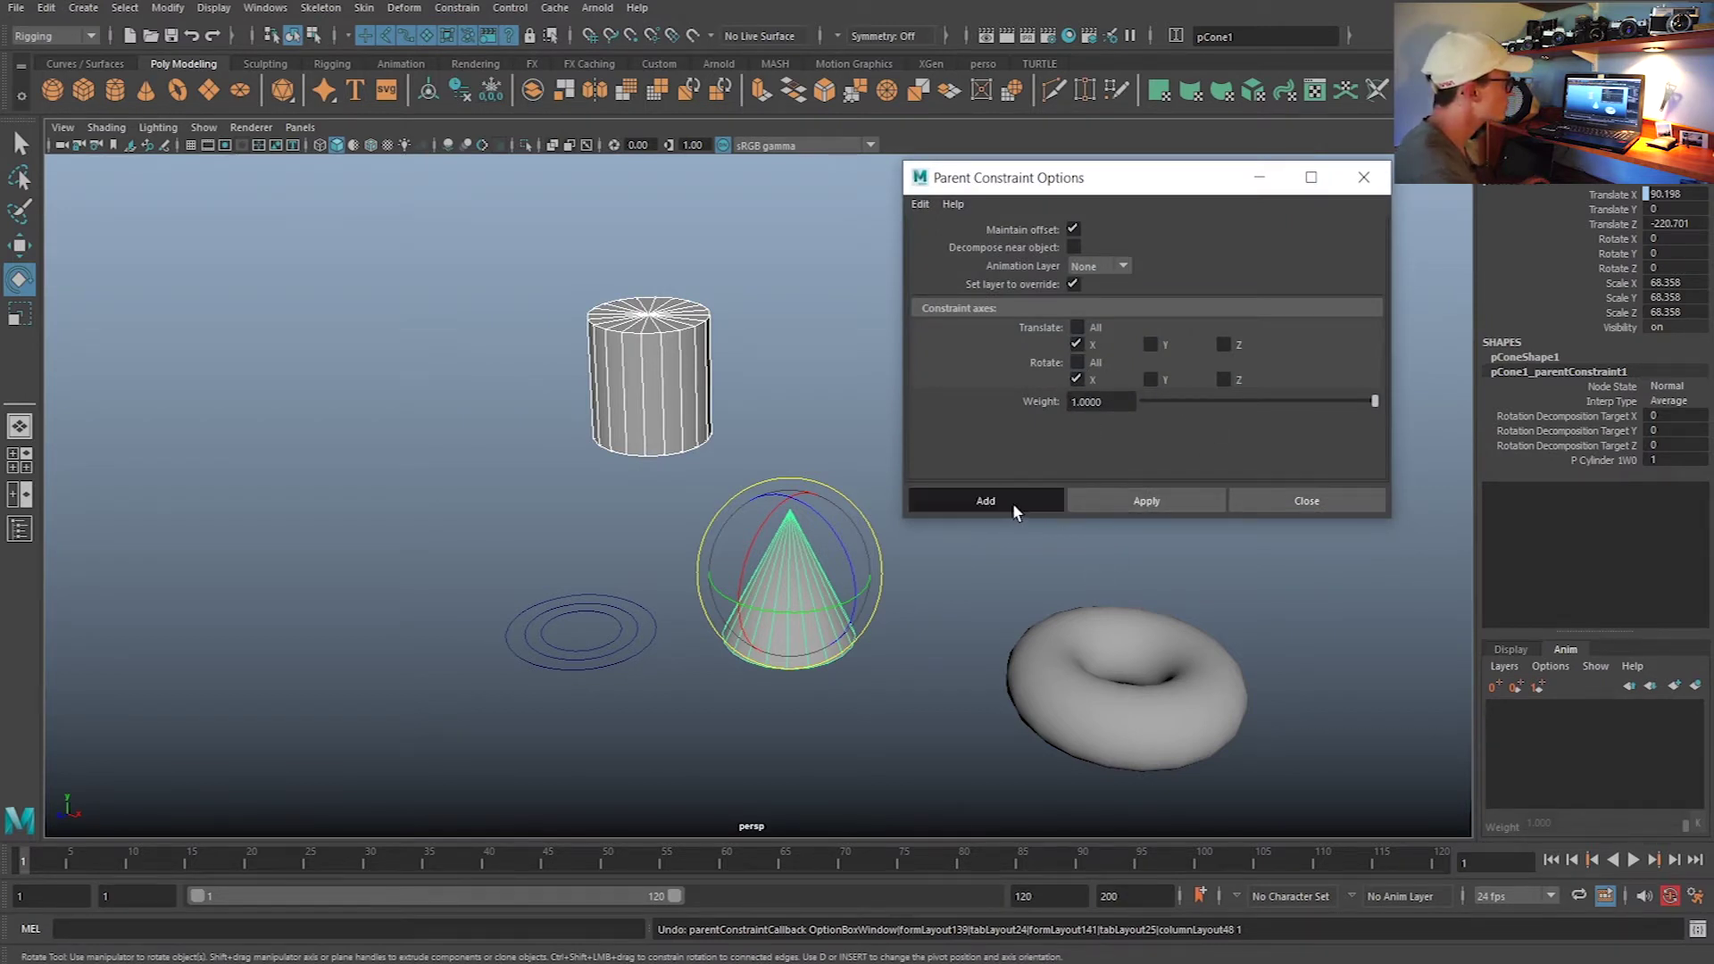
pyautogui.click(986, 501)
# Rotate the cylinder to test how the parent-constrained cone responds
pyautogui.click(926, 467)
pyautogui.click(635, 368)
pyautogui.moveTo(672, 357); pyautogui.dragTo(627, 371)
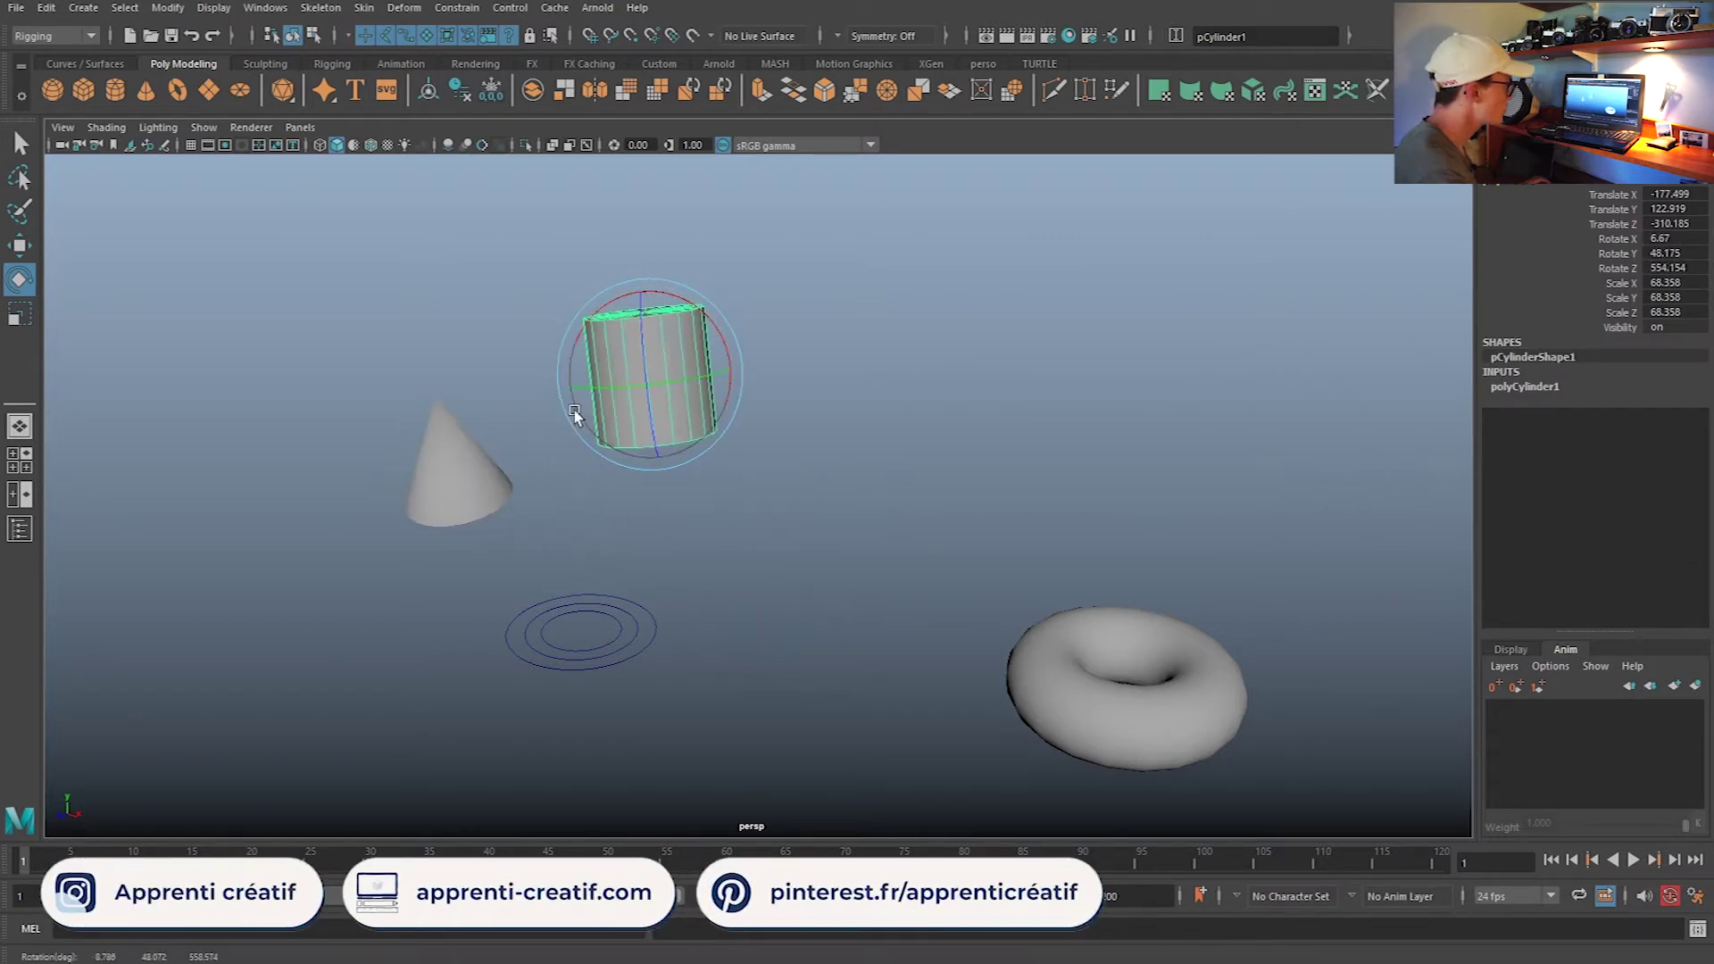
pyautogui.click(465, 466)
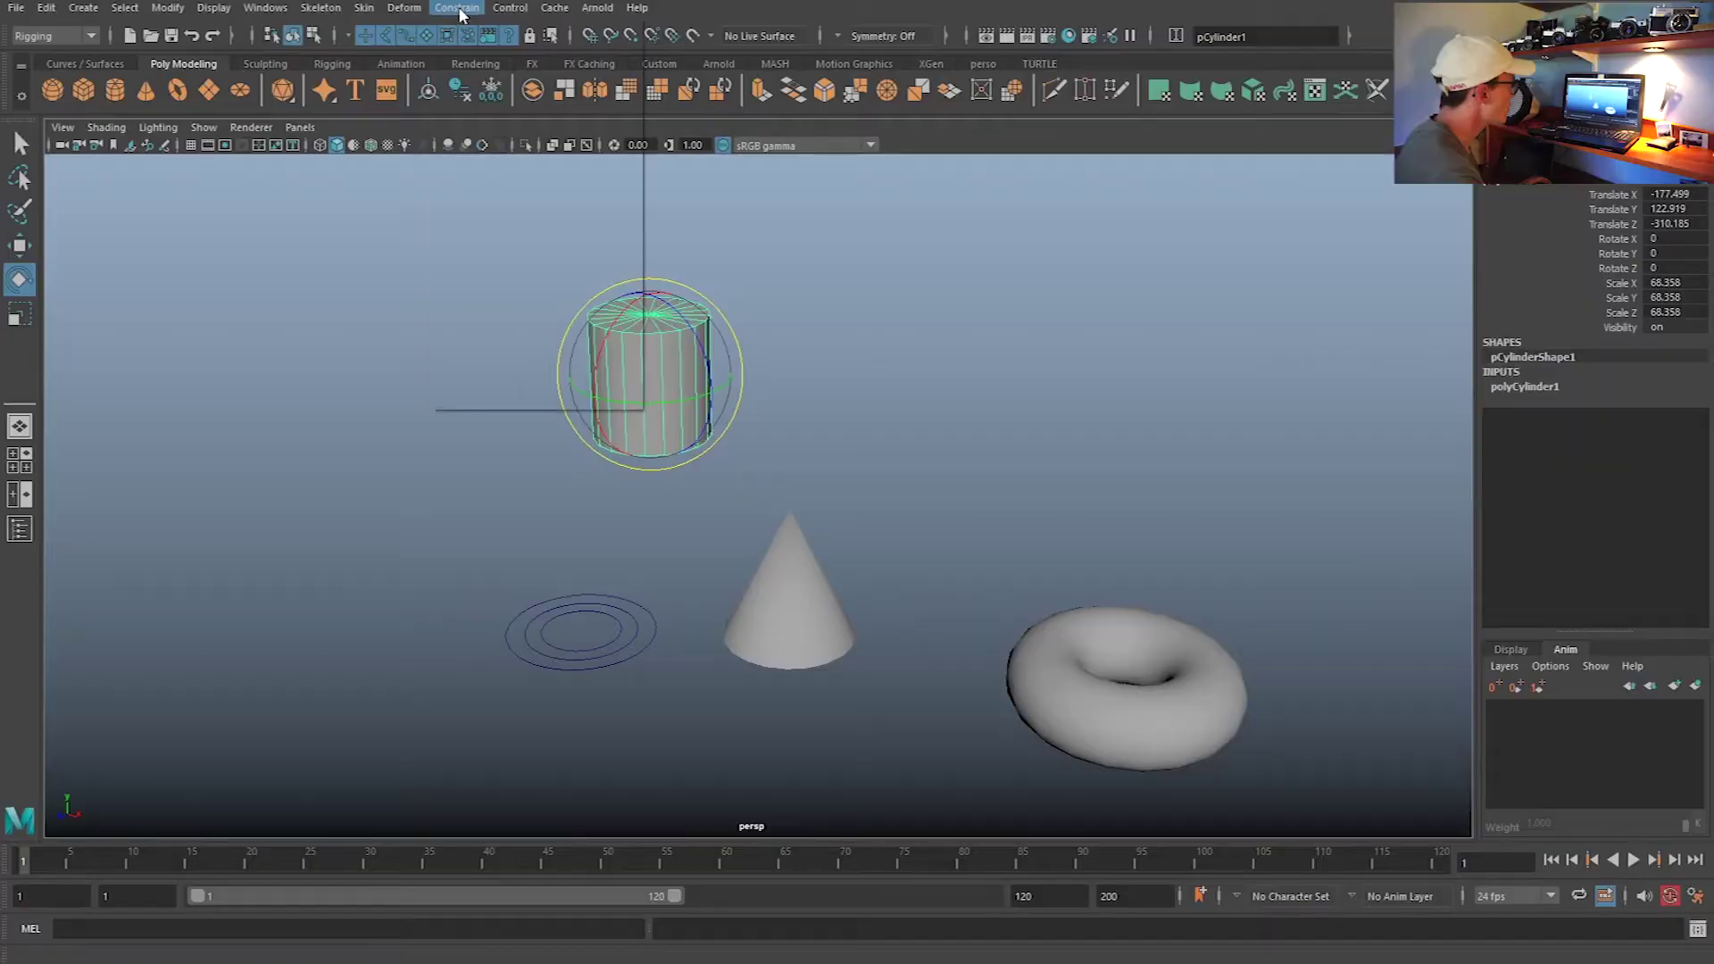
# Try a Point constraint from the cylinder to the cone and move the cylinder to test it
pyautogui.click(458, 9)
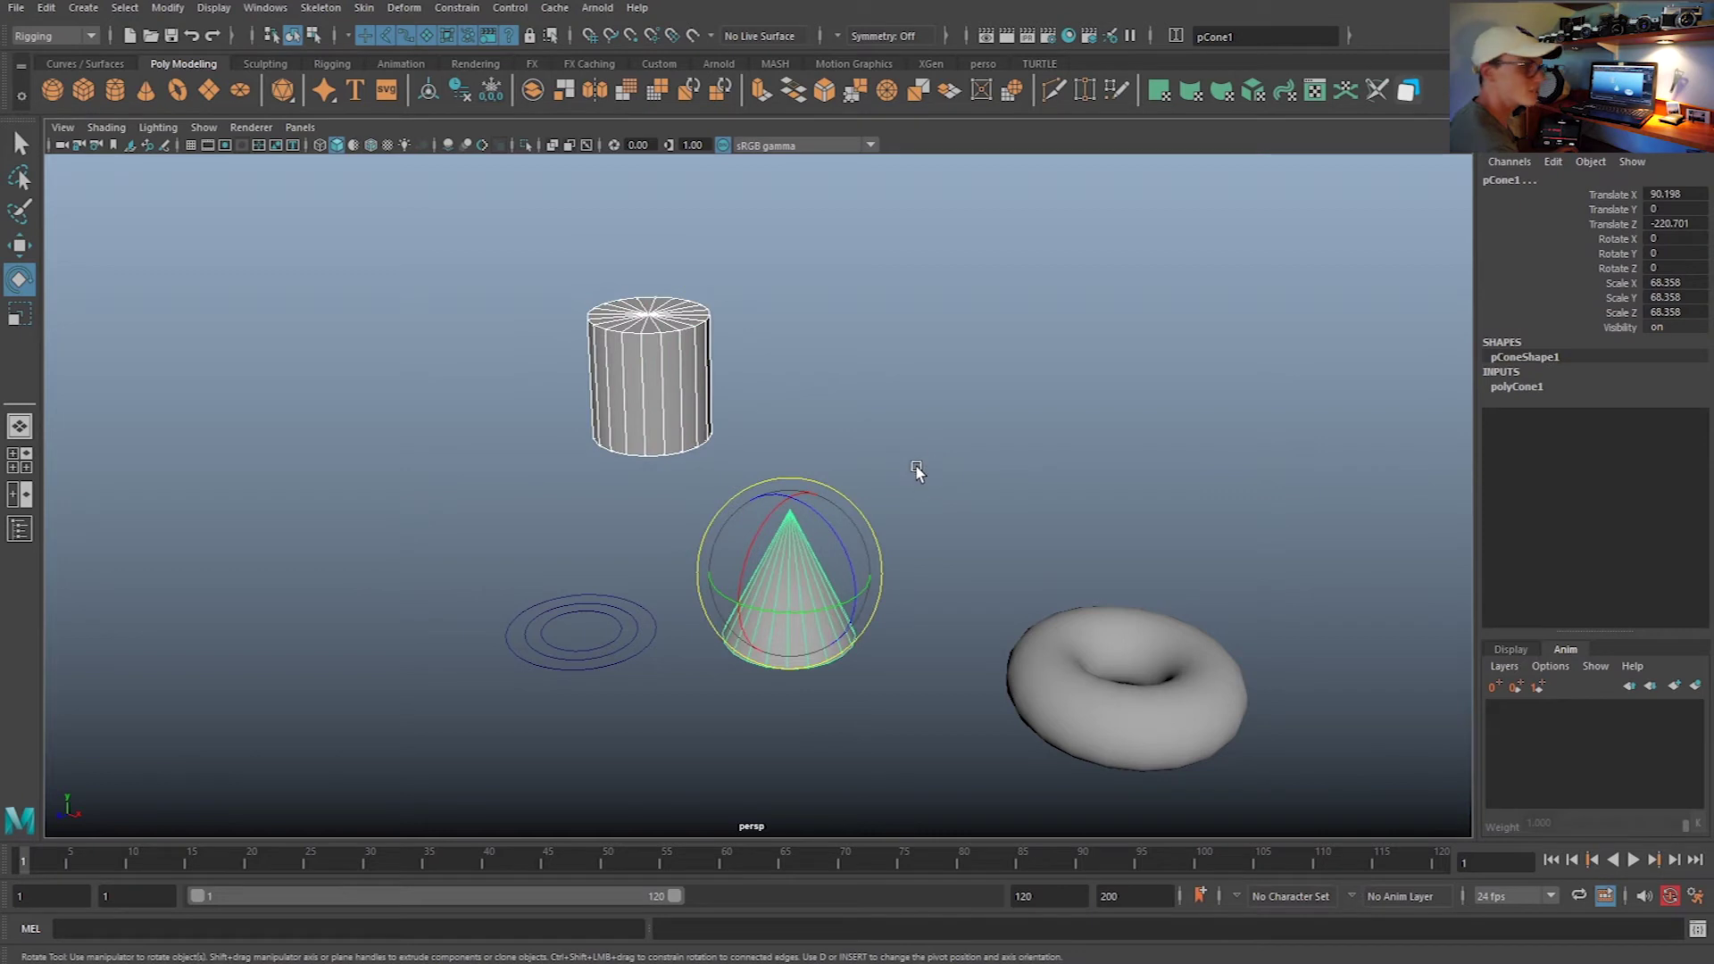
pyautogui.click(455, 9)
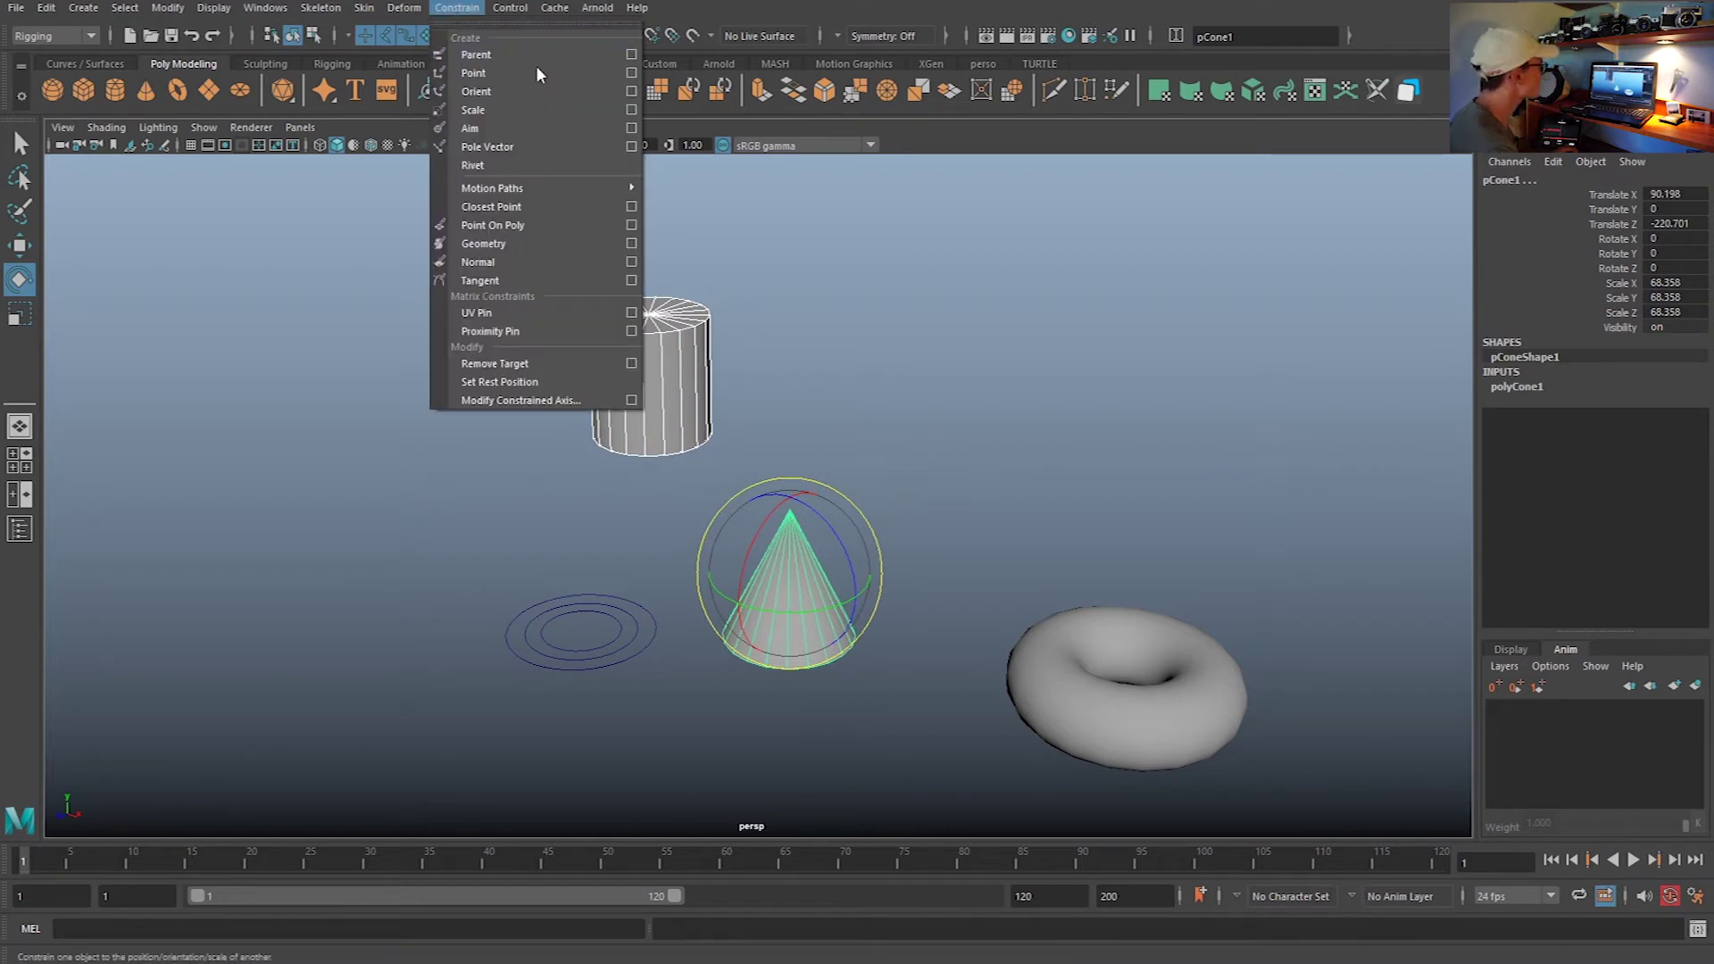
pyautogui.click(638, 72)
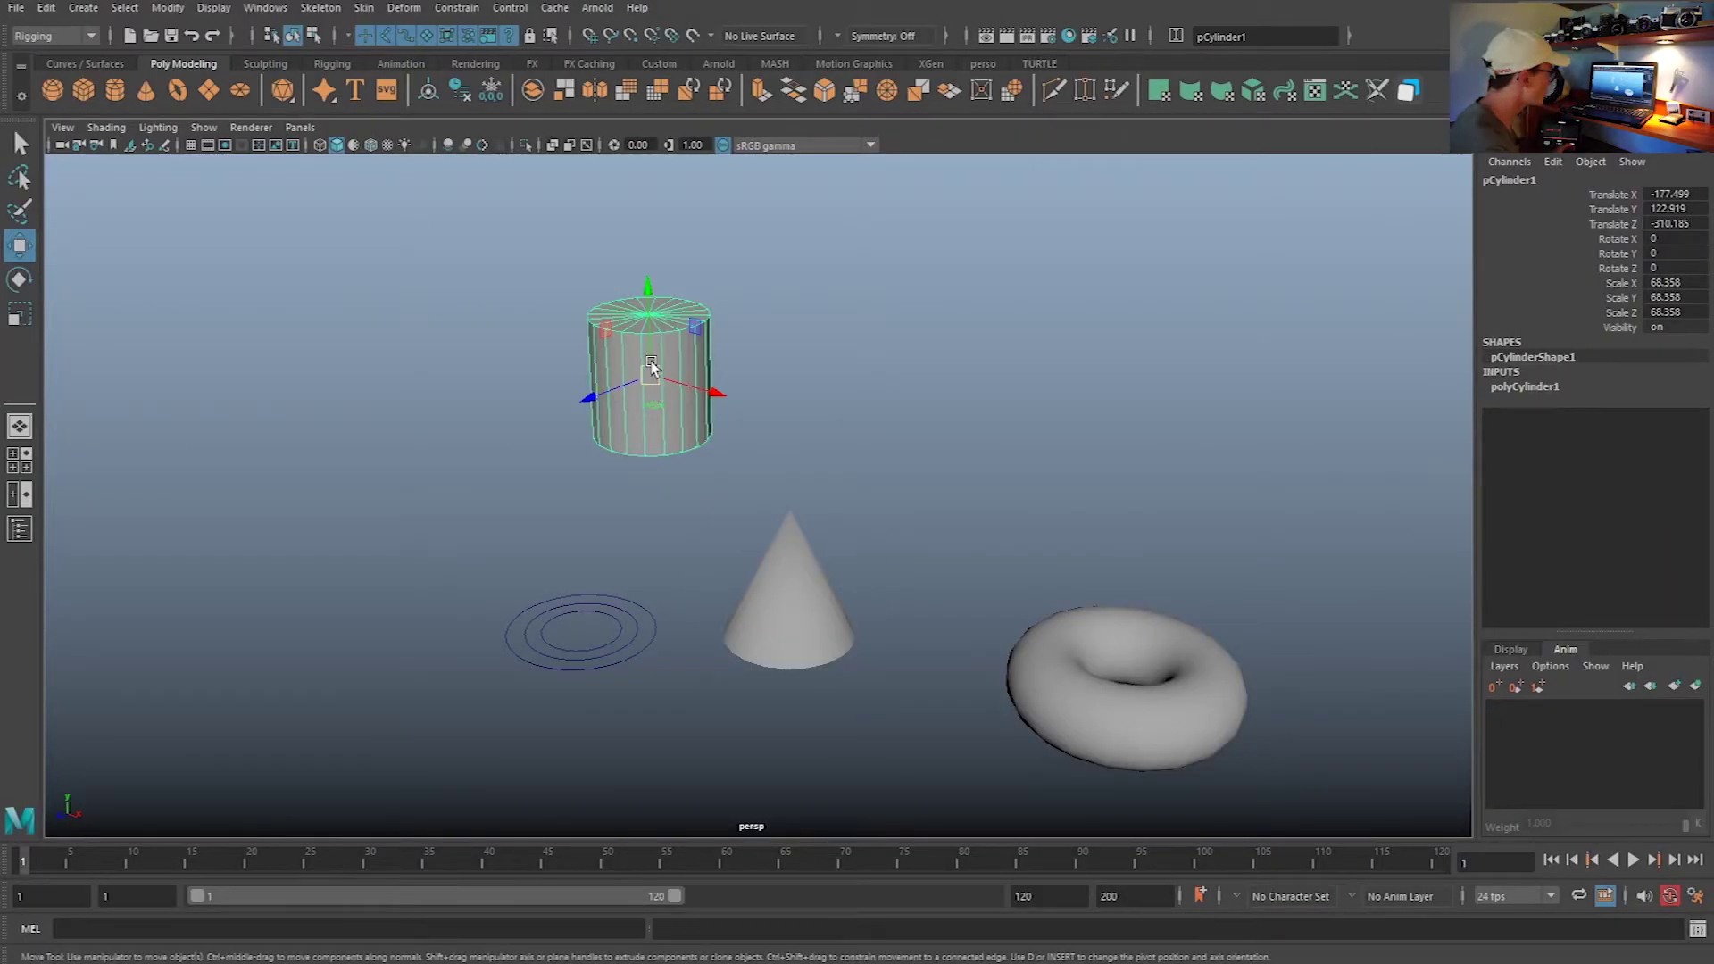
pyautogui.keyDown('alt'); pyautogui.moveTo(625, 384); pyautogui.dragTo(859, 371); pyautogui.keyUp('alt')
pyautogui.moveTo(509, 422); pyautogui.dragTo(497, 298)
pyautogui.keyDown('alt'); pyautogui.moveTo(704, 268); pyautogui.dragTo(542, 312); pyautogui.keyUp('alt')
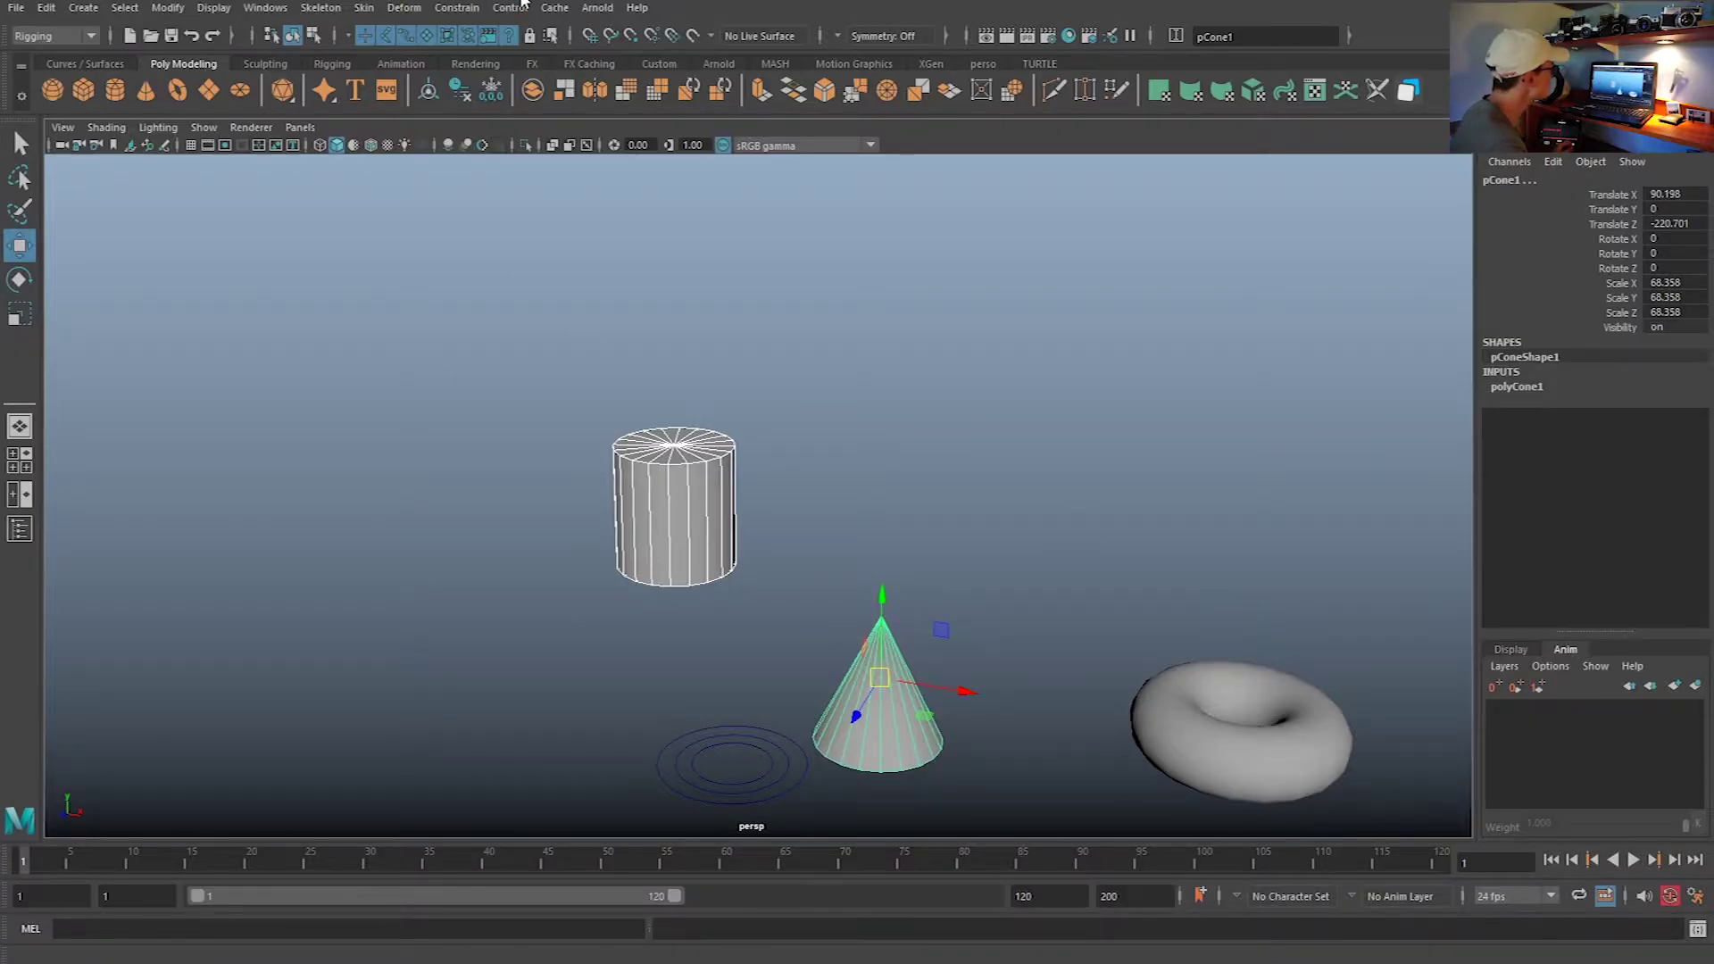
# Orient-constrain the cone to the cylinder on all axes with Maintain offset on
pyautogui.click(457, 8)
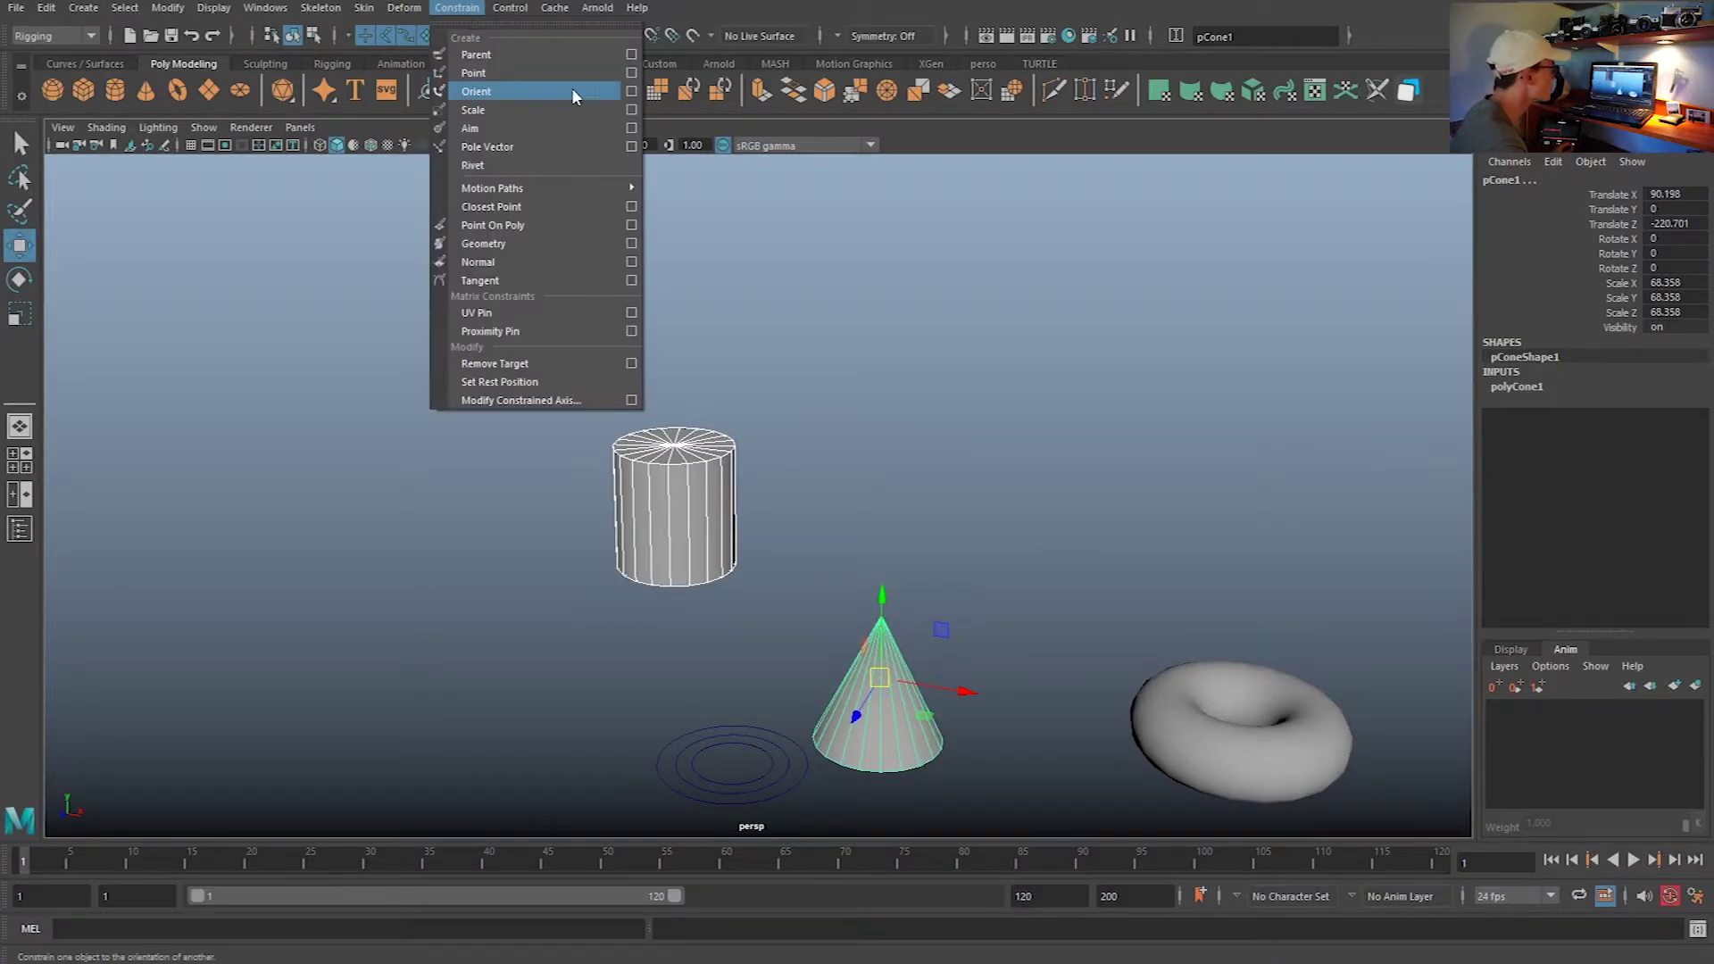
pyautogui.click(631, 92)
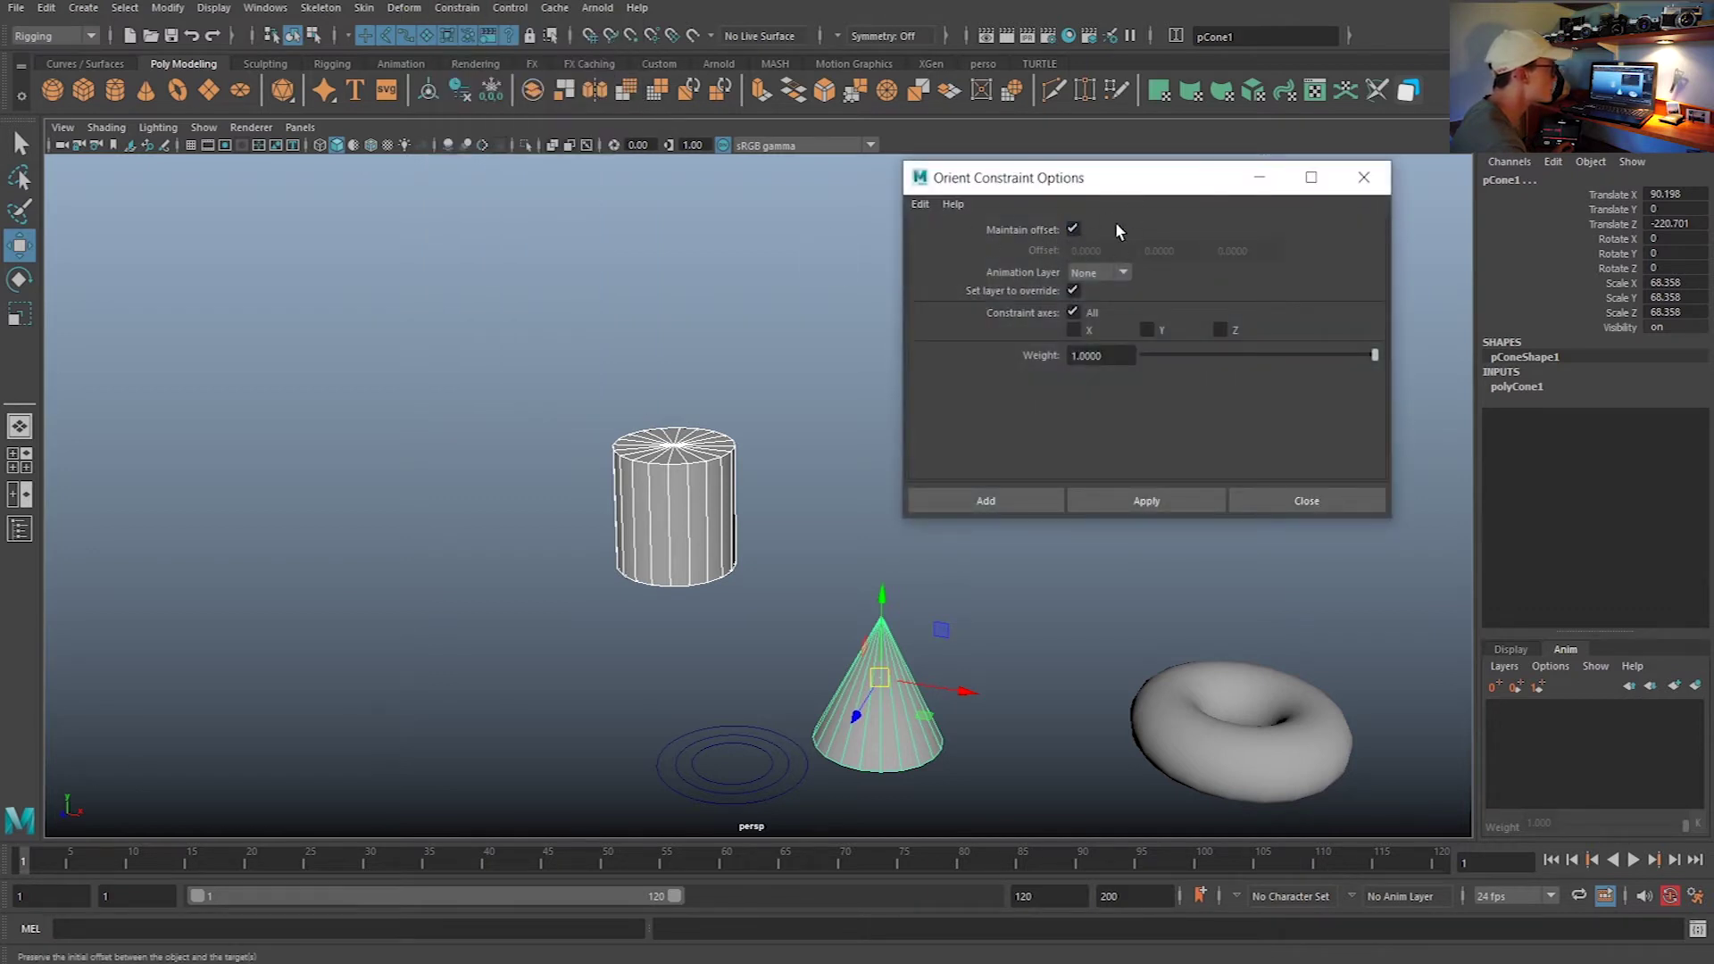
pyautogui.click(1033, 501)
pyautogui.click(995, 497)
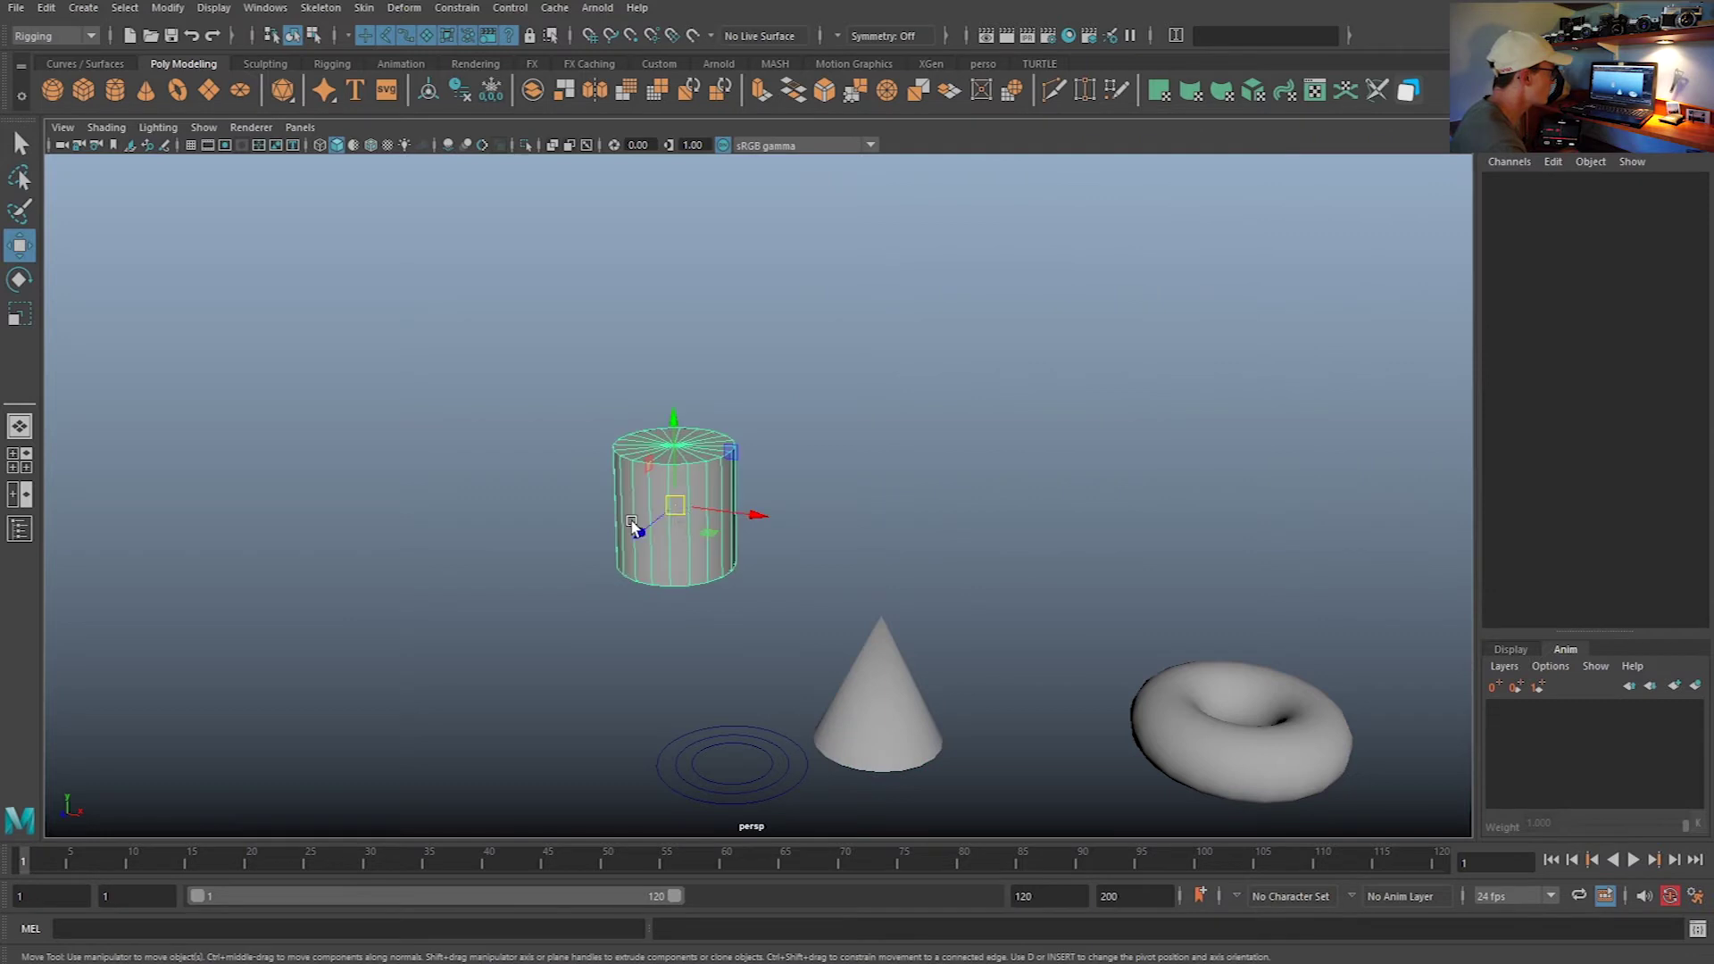
# Rotate the cylinder to about X -121, Y 149, Z 511 to test the cone's Orient constraint
pyautogui.click(630, 524)
pyautogui.press('e')
pyautogui.moveTo(714, 465); pyautogui.dragTo(673, 432)
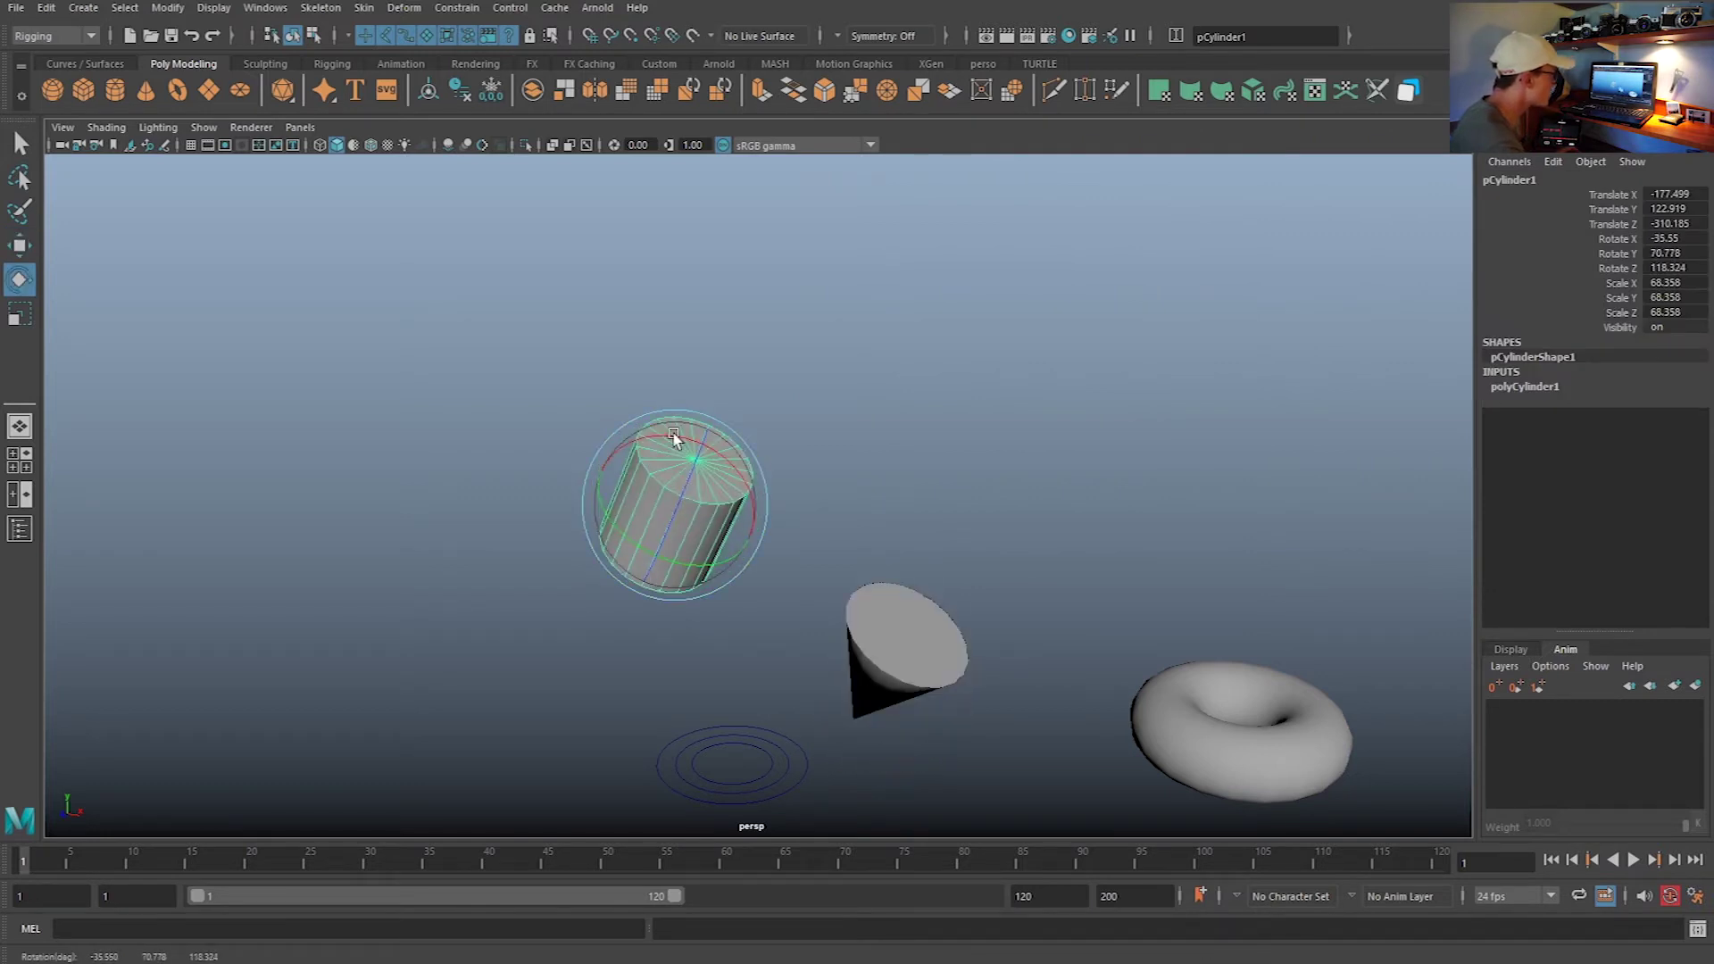
pyautogui.moveTo(707, 516); pyautogui.dragTo(697, 500)
# Scale-constrain the cone to the cylinder and scale the cylinder uniformly to test how the cone responds
pyautogui.keyDown('shift'); pyautogui.click(857, 669); pyautogui.keyUp('shift')
pyautogui.click(457, 7)
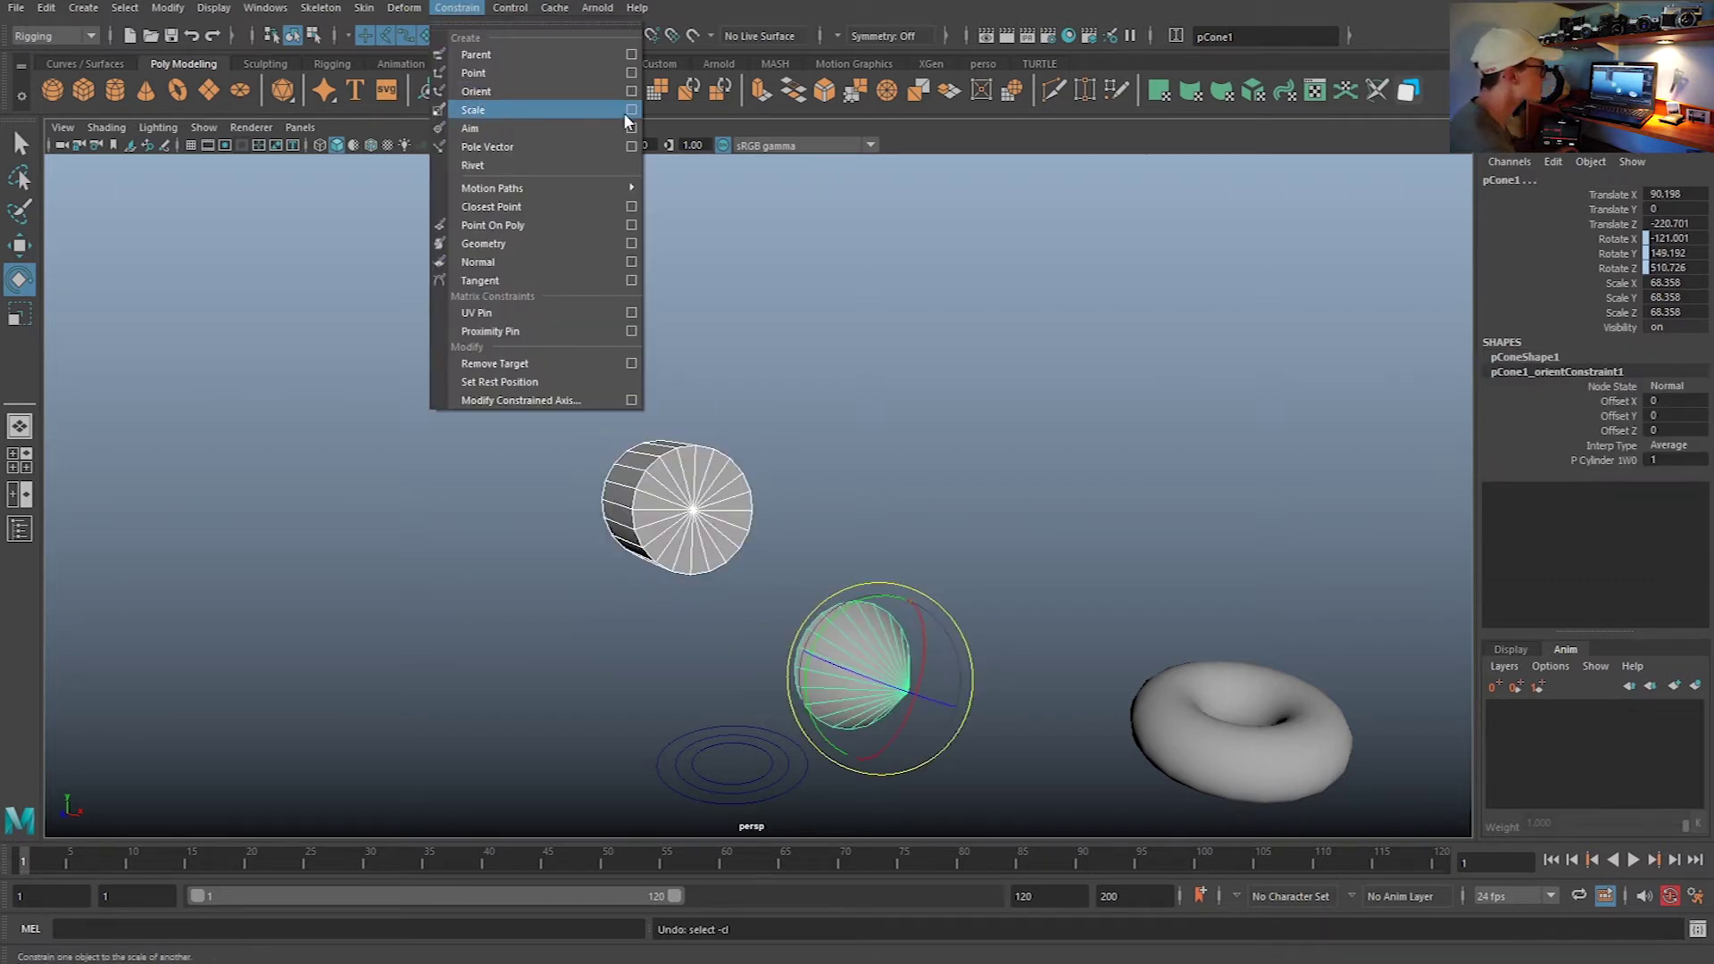
pyautogui.click(434, 9)
pyautogui.click(437, 9)
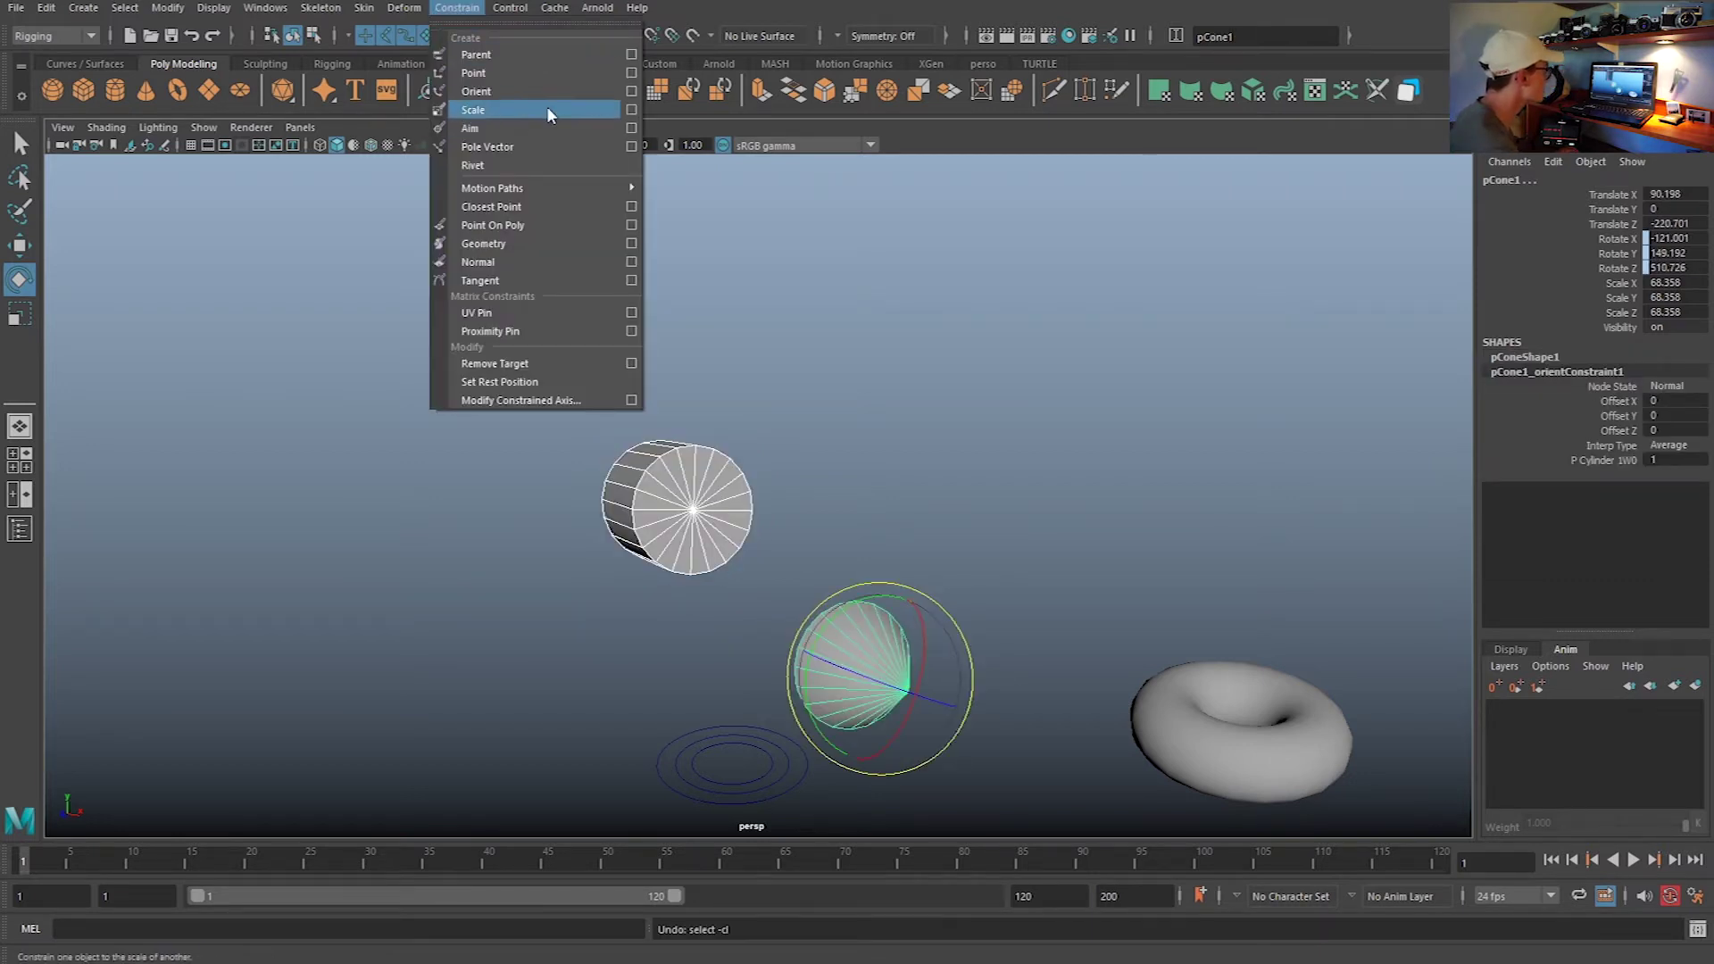
pyautogui.click(548, 111)
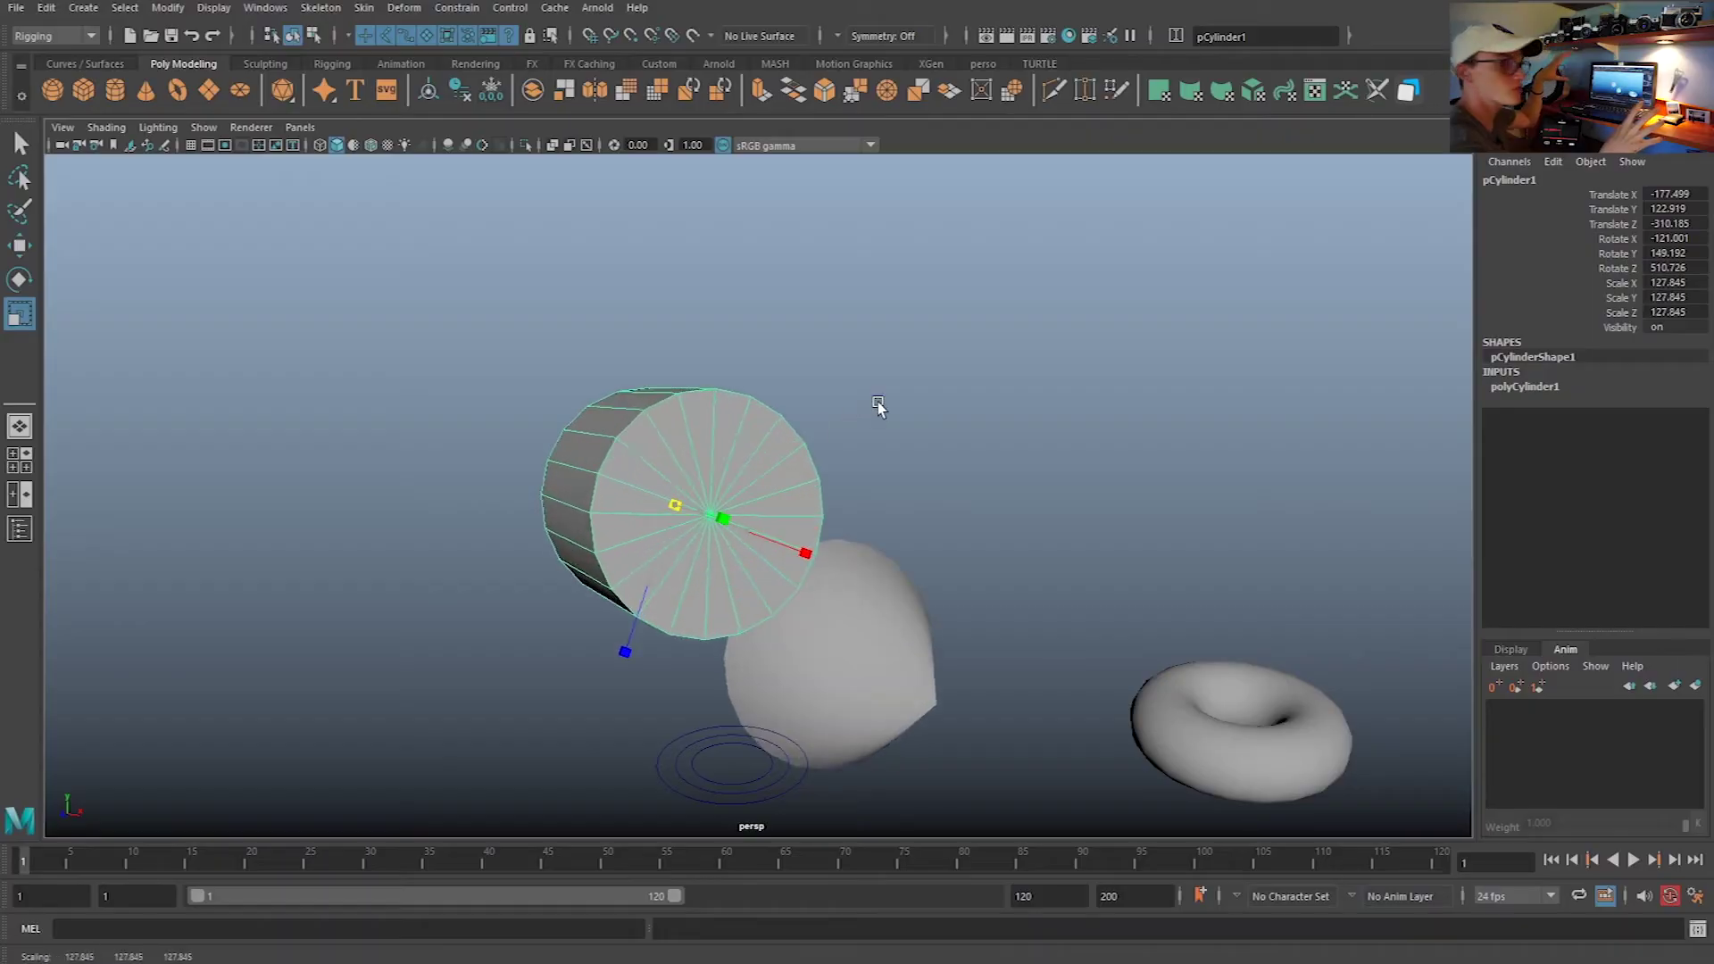
pyautogui.moveTo(876, 406); pyautogui.dragTo(841, 431, button='middle')
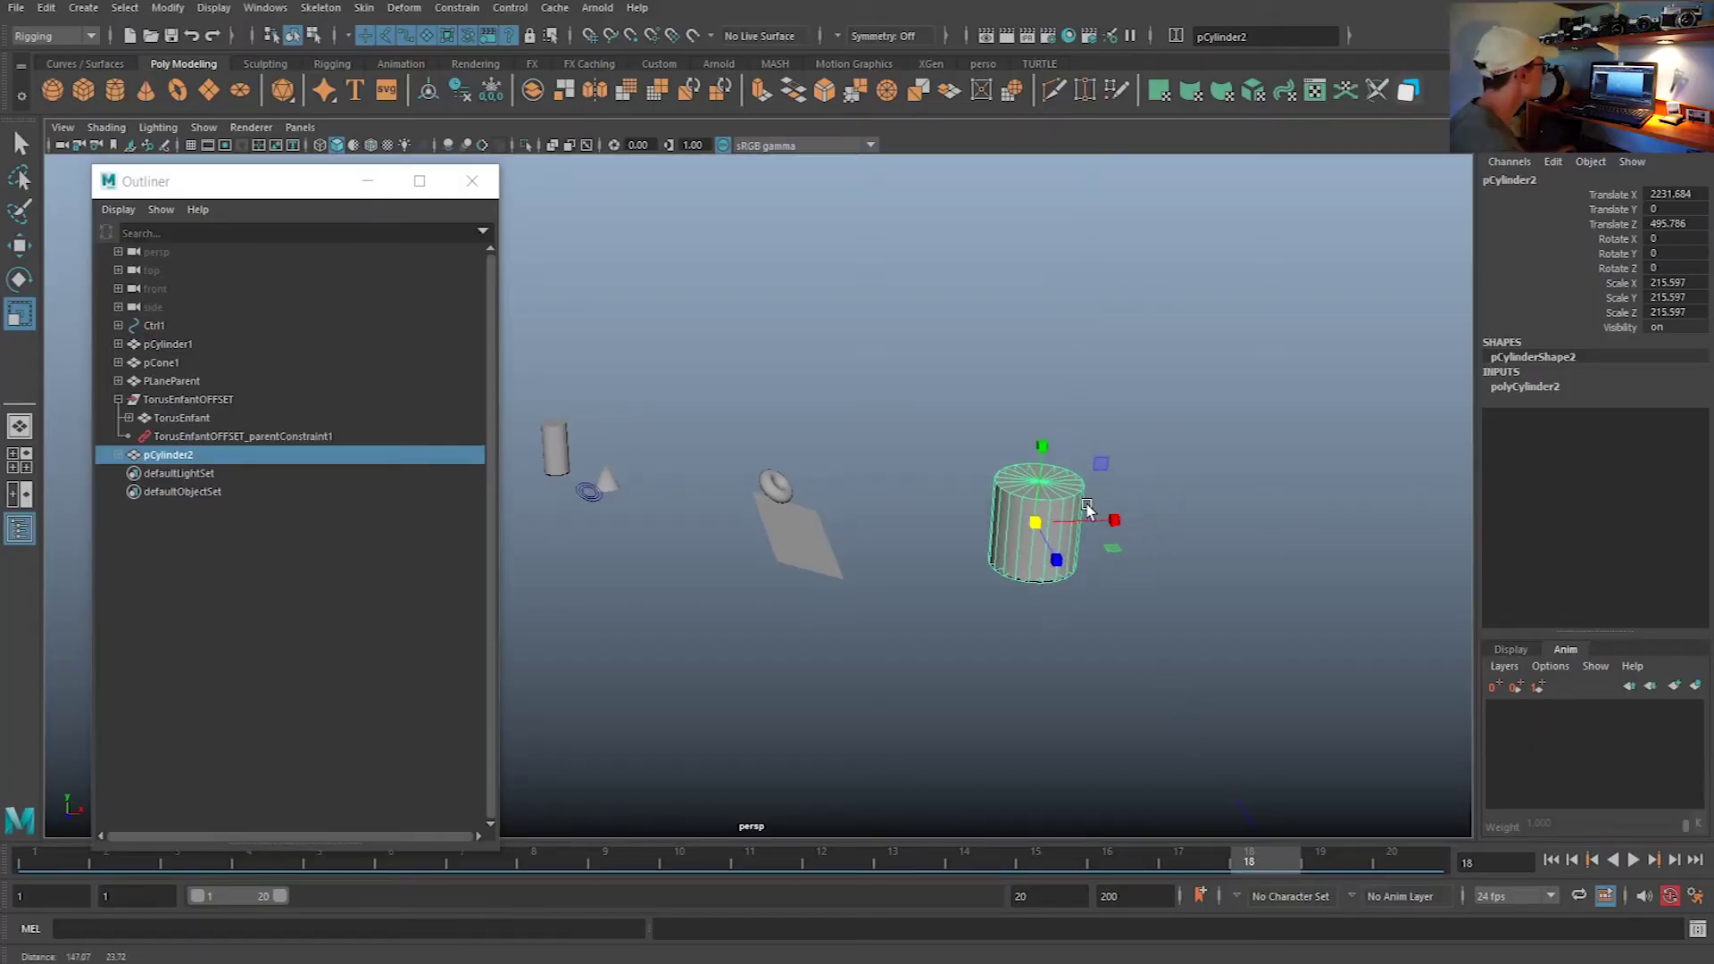
# Duplicate the large cylinder and place a narrower copy, about 118.5 in Scale X and Z, on top of it
pyautogui.keyDown('alt'); pyautogui.moveTo(1104, 507); pyautogui.dragTo(1014, 536, button='middle'); pyautogui.keyUp('alt')
pyautogui.hotkey('ctrl', 'd')
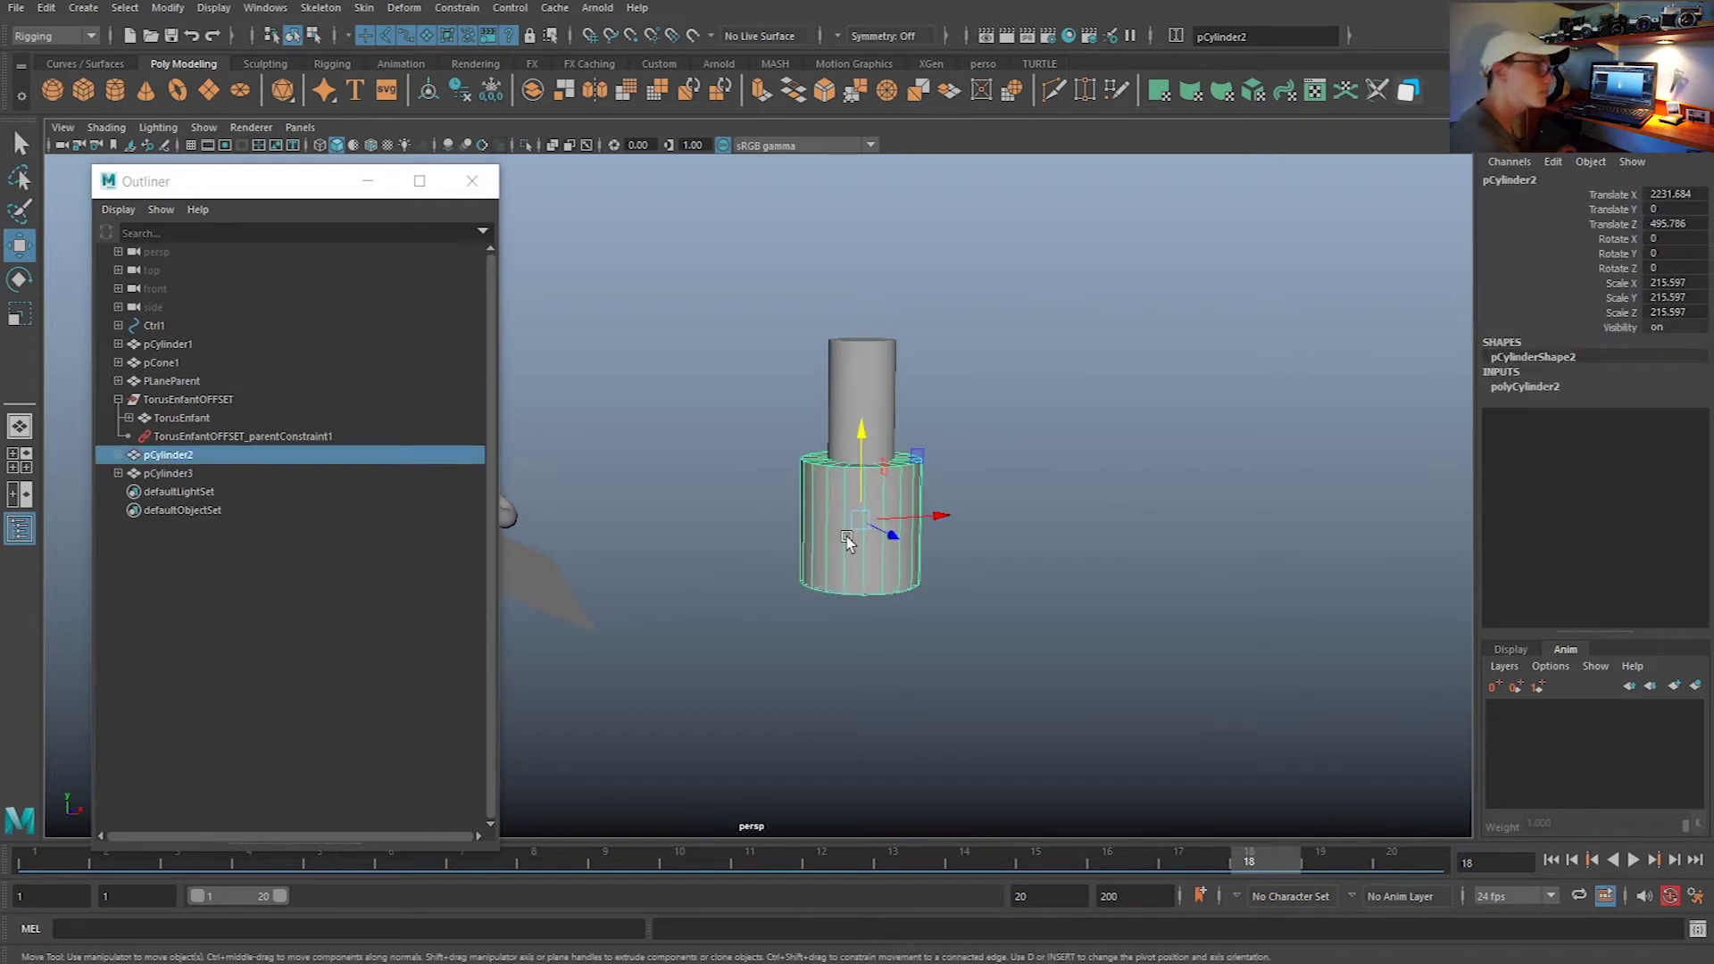
# Aim-constrain the narrow cylinder at the large one on all axes, with Maintain offset on and aim vector 1, 0, 0
pyautogui.keyDown('shift'); pyautogui.click(895, 374); pyautogui.keyUp('shift')
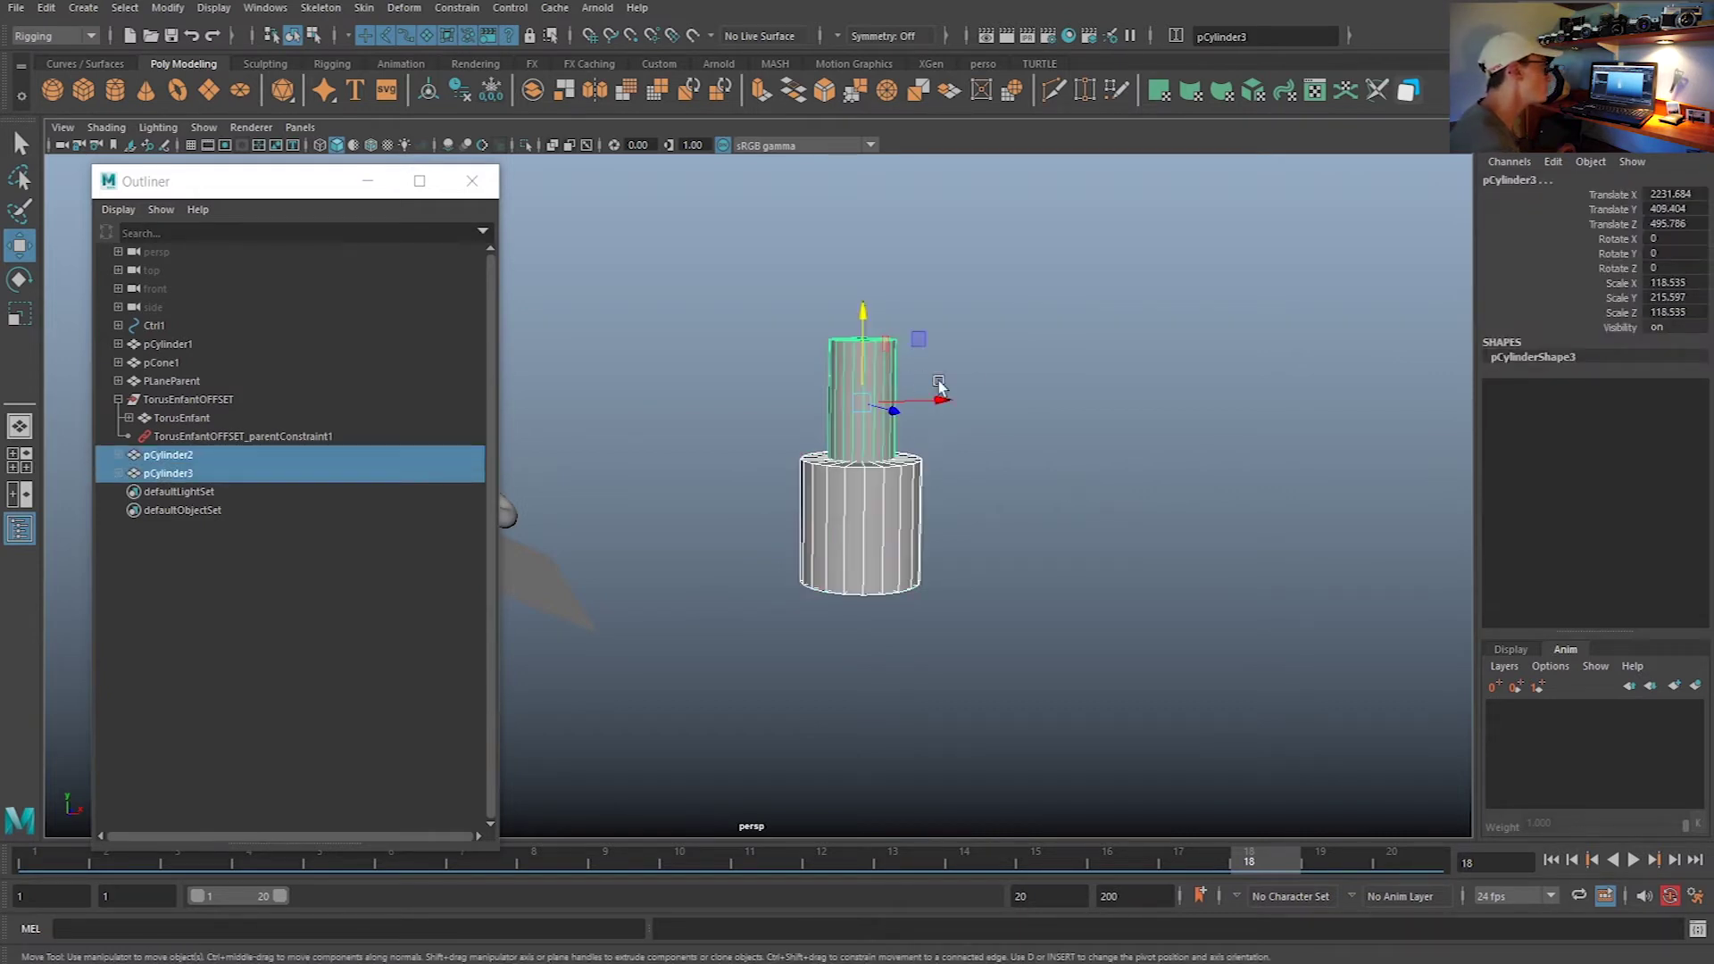
pyautogui.click(465, 8)
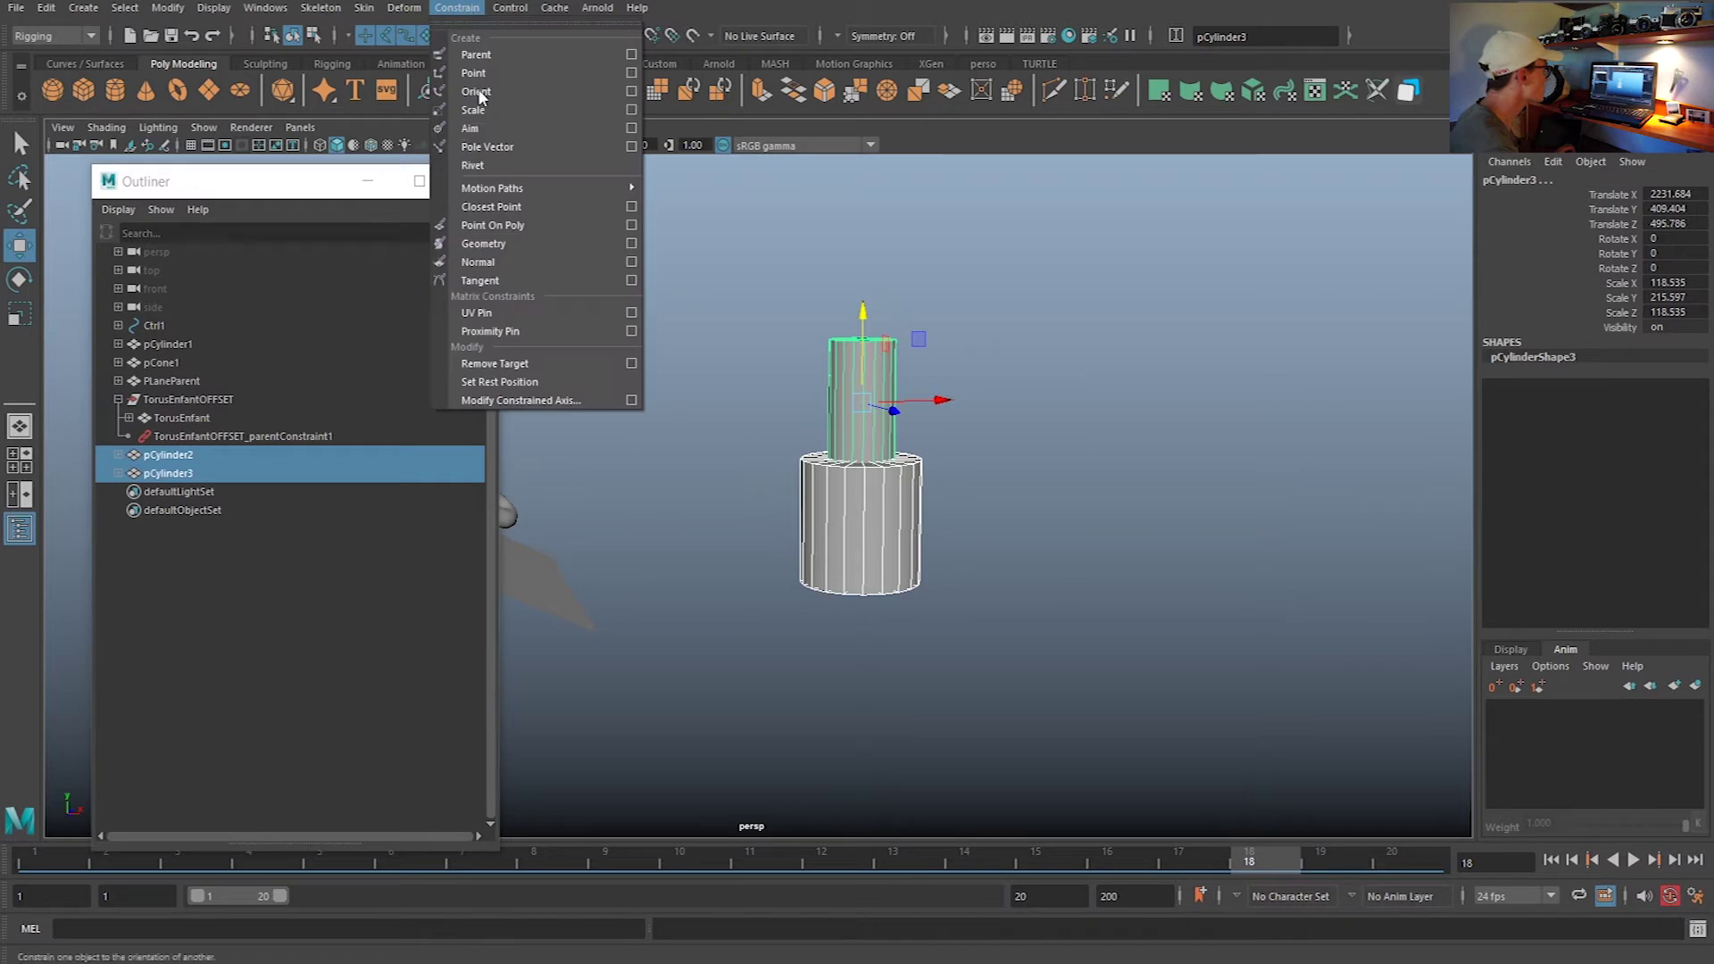
pyautogui.click(632, 129)
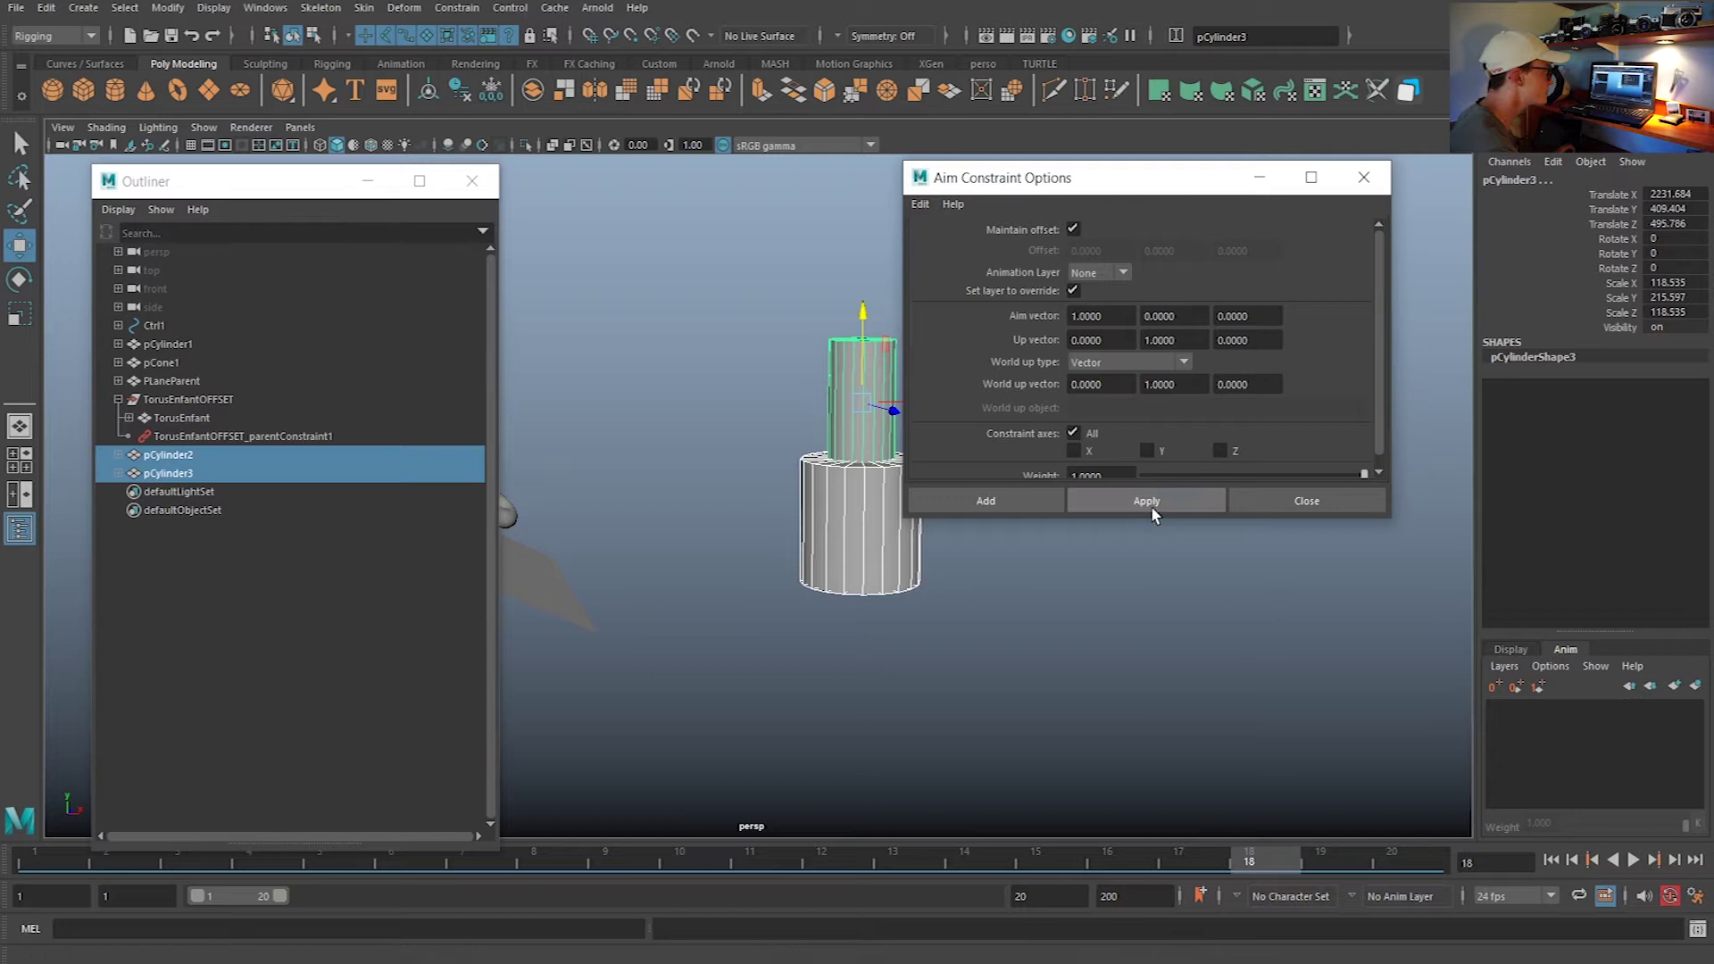
pyautogui.moveTo(1225, 177); pyautogui.dragTo(1155, 782)
# Move the narrow cylinder around to test how it aims at the large cylinder
pyautogui.click(893, 382)
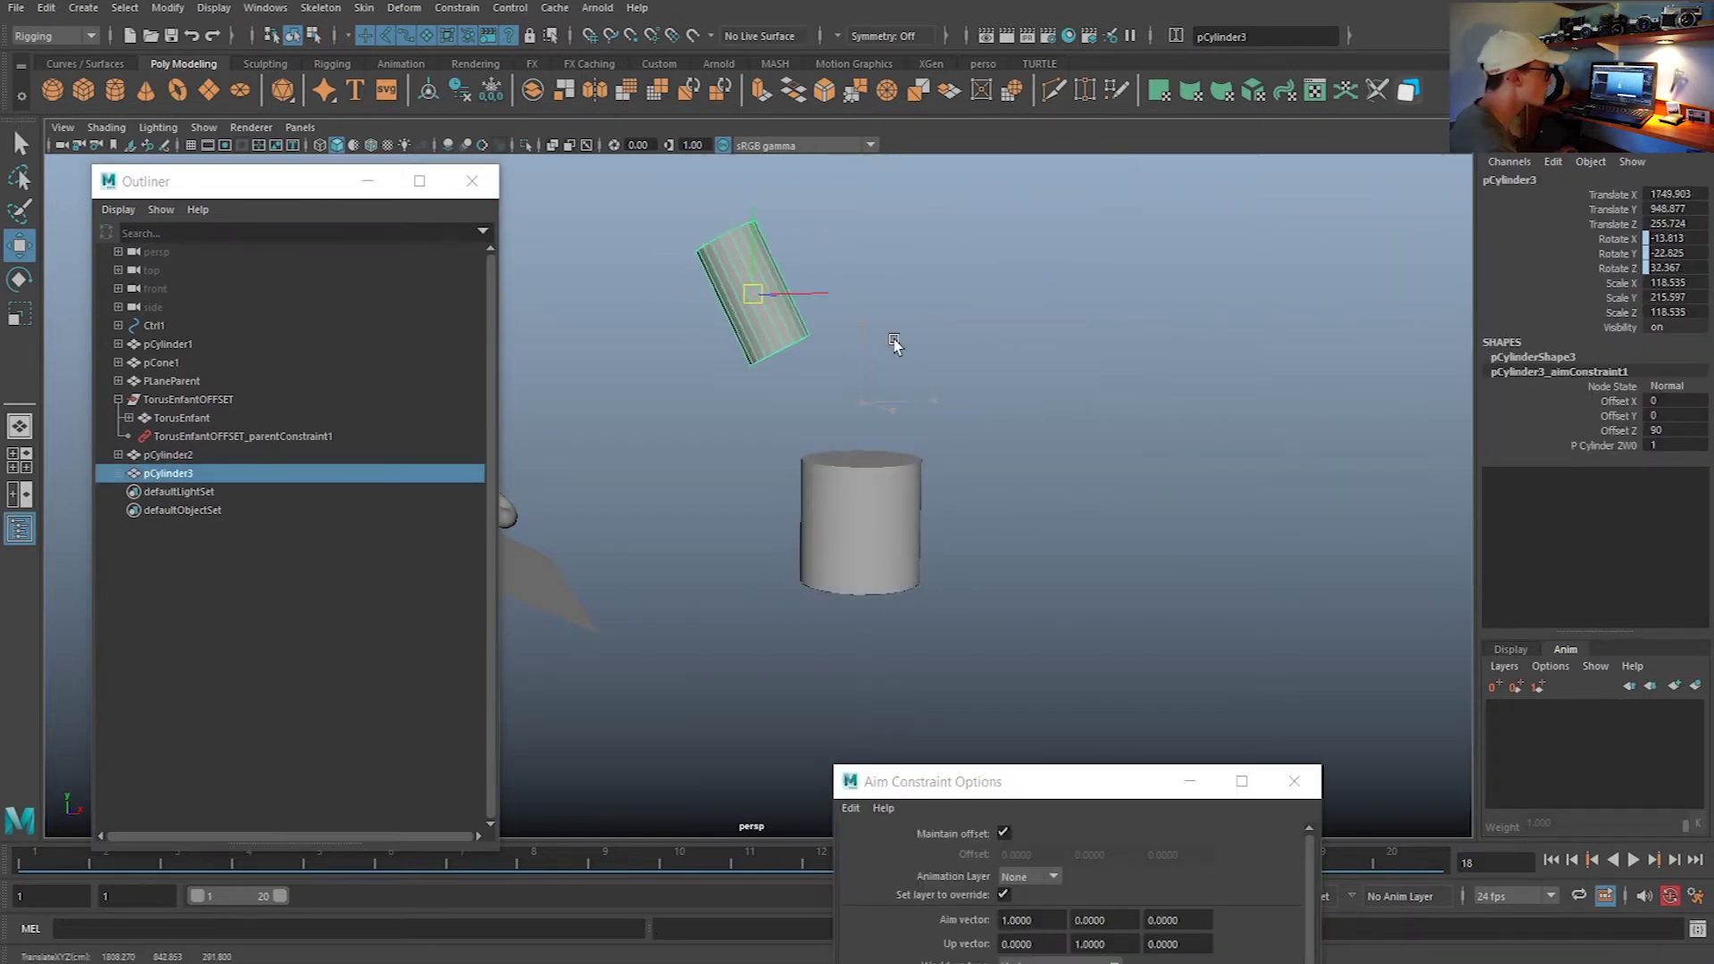
pyautogui.keyDown('alt'); pyautogui.moveTo(886, 295); pyautogui.dragTo(899, 273); pyautogui.keyUp('alt')
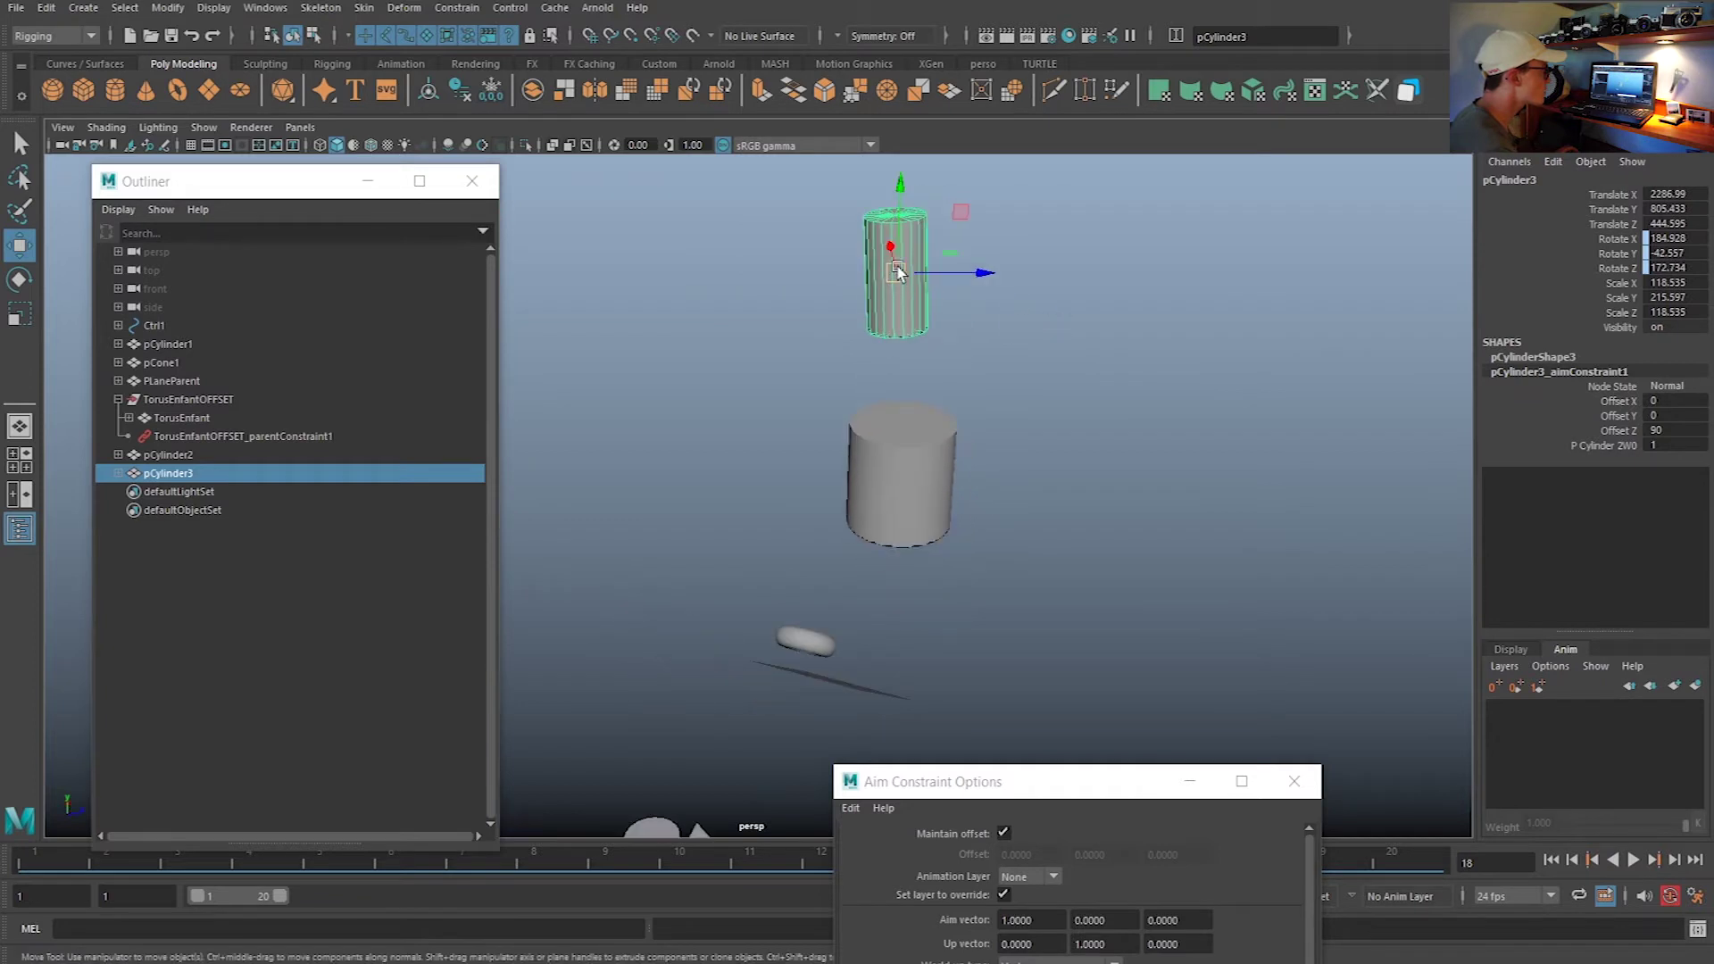
pyautogui.moveTo(823, 321); pyautogui.dragTo(785, 257)
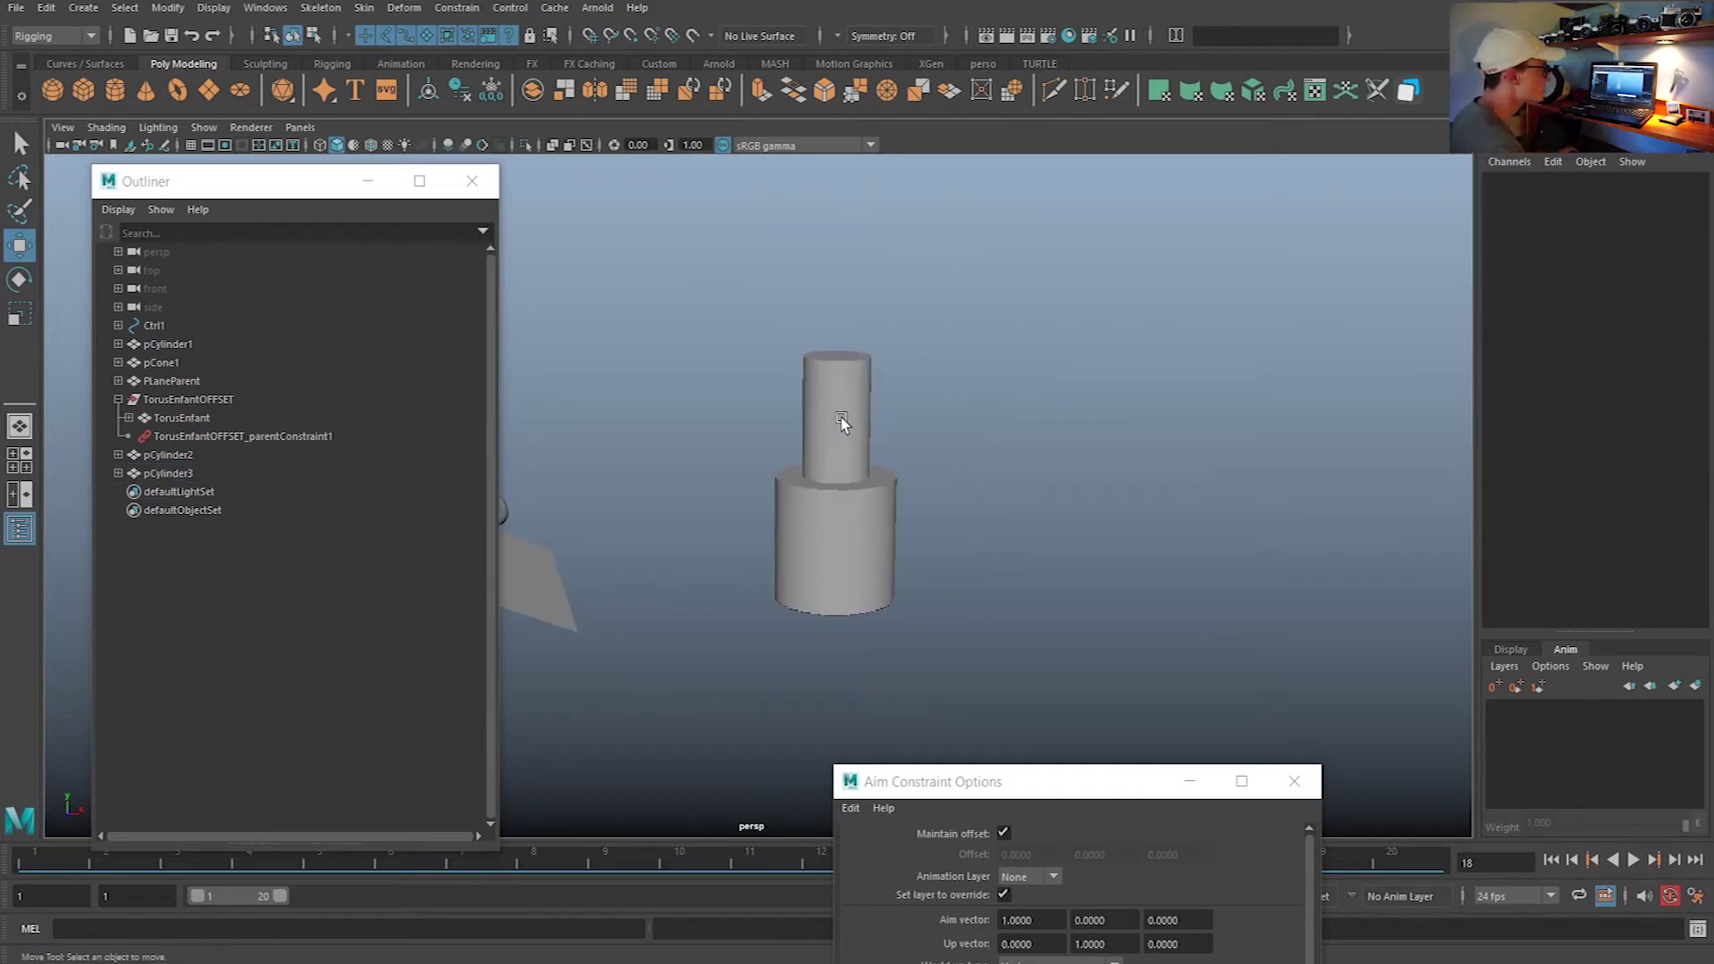
# Aim-constrain the large cylinder back at the narrow one, with Maintain offset on
pyautogui.click(844, 390)
pyautogui.keyDown('shift'); pyautogui.click(855, 546); pyautogui.keyUp('shift')
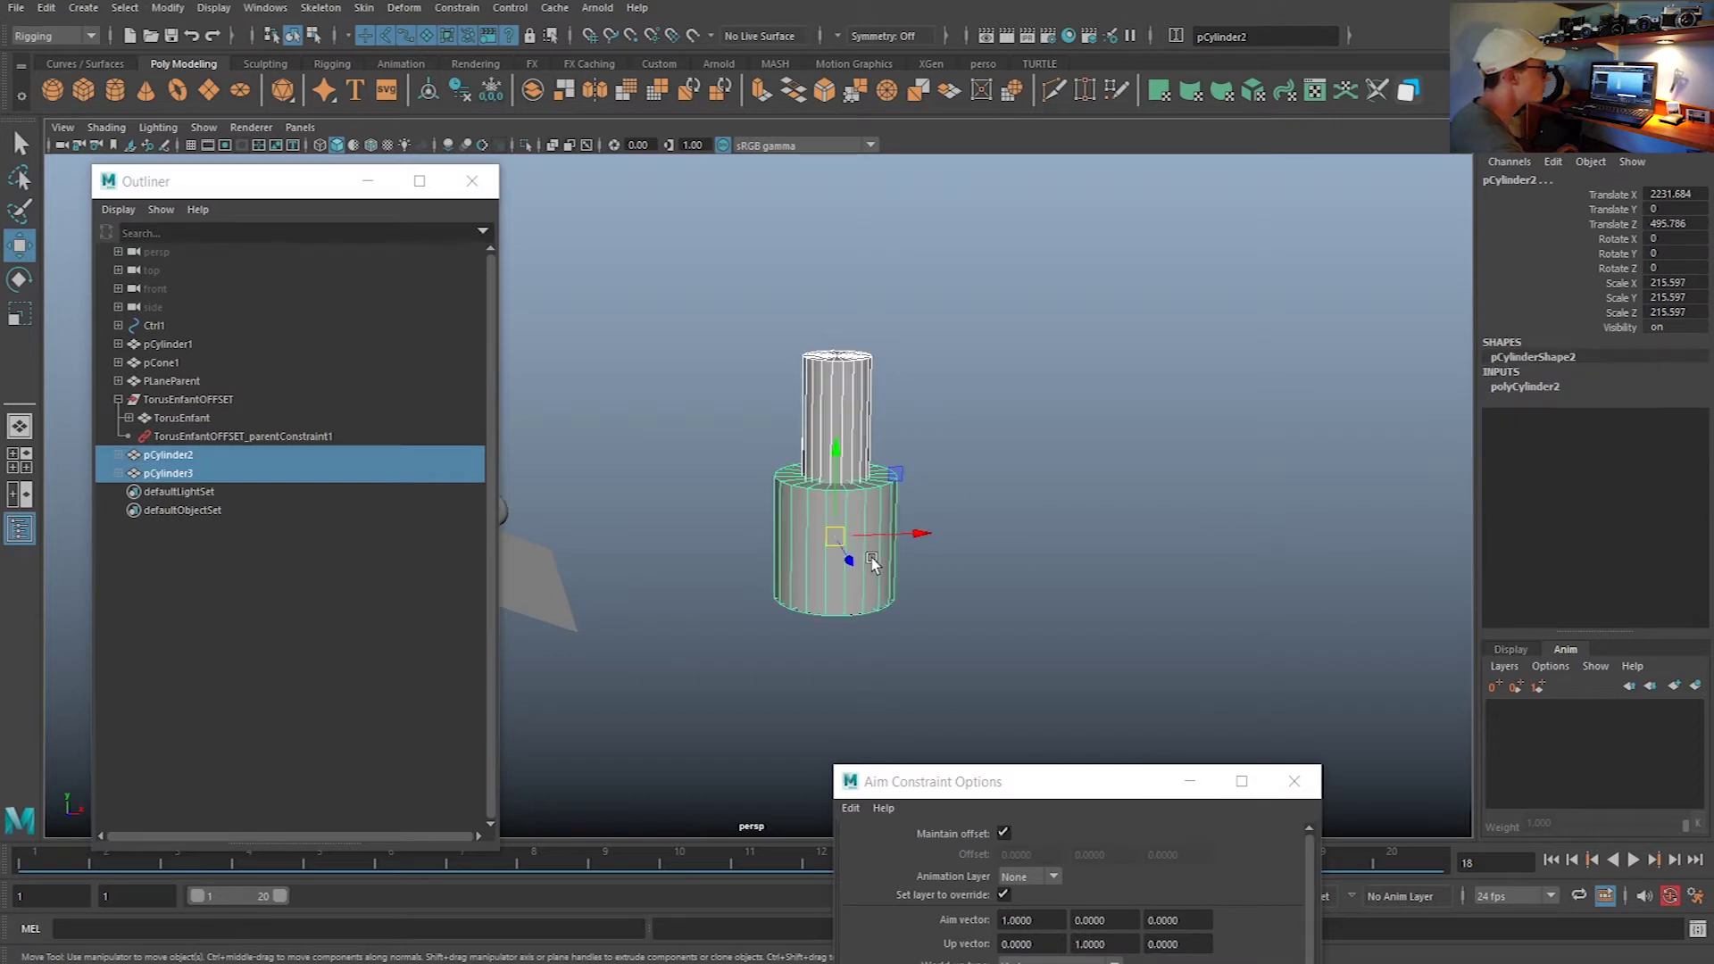
pyautogui.click(451, 11)
pyautogui.click(629, 130)
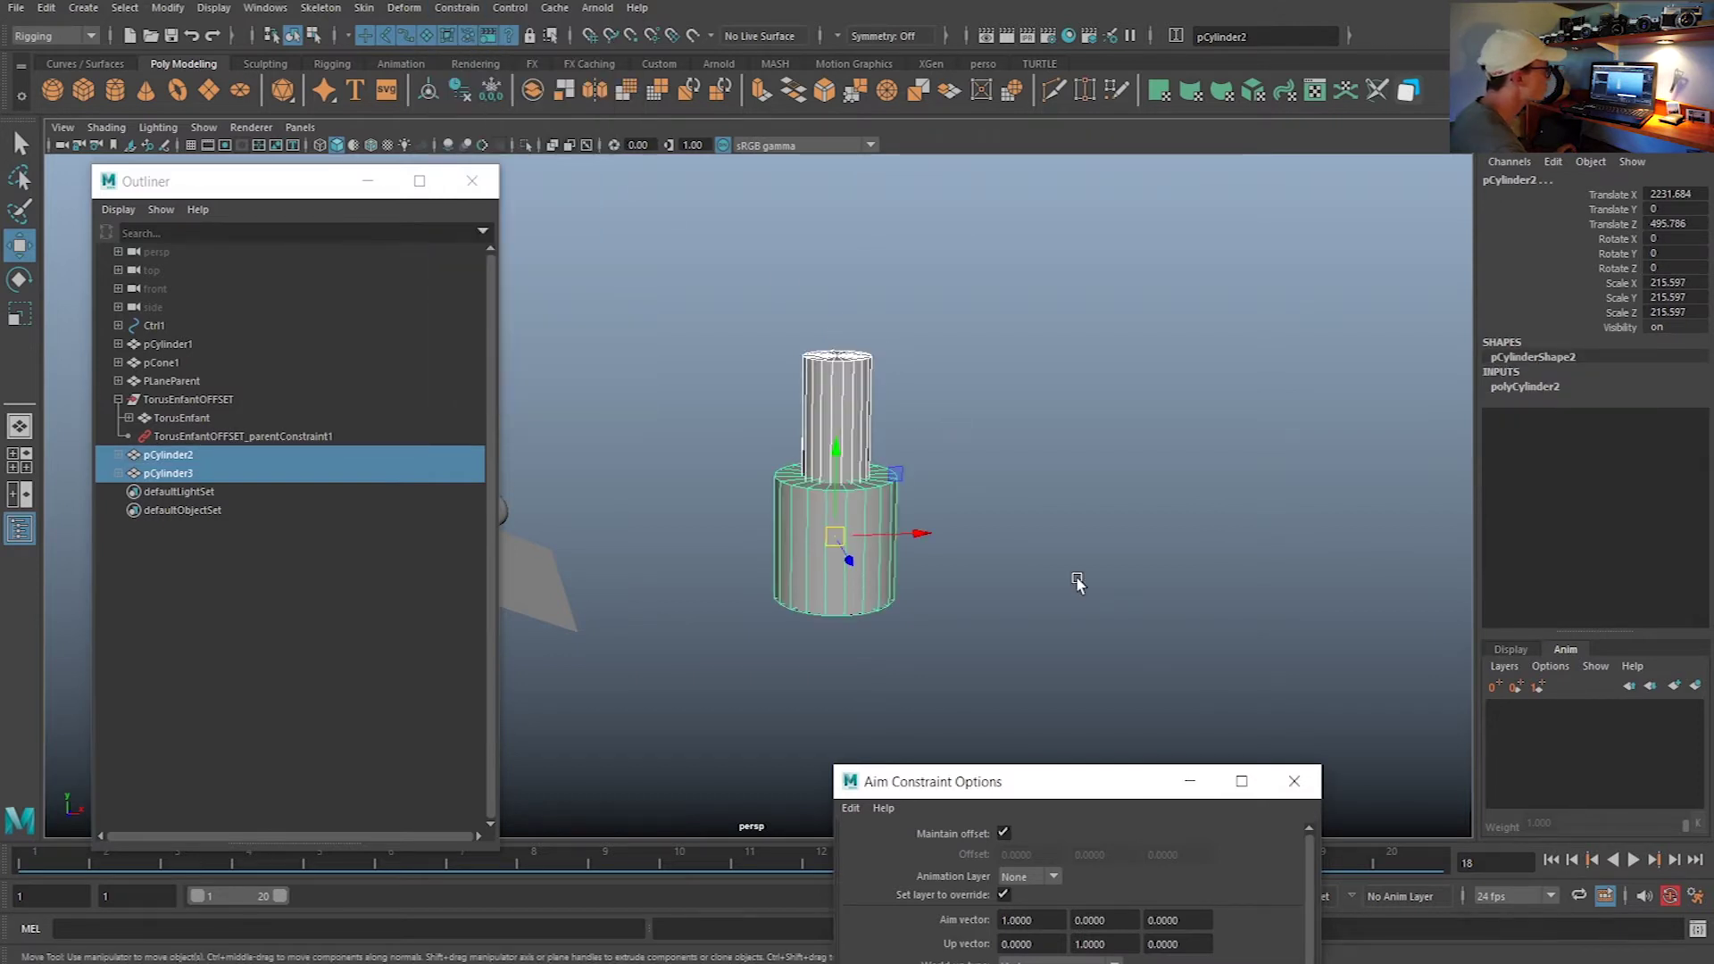
pyautogui.moveTo(1060, 784); pyautogui.dragTo(1225, 328)
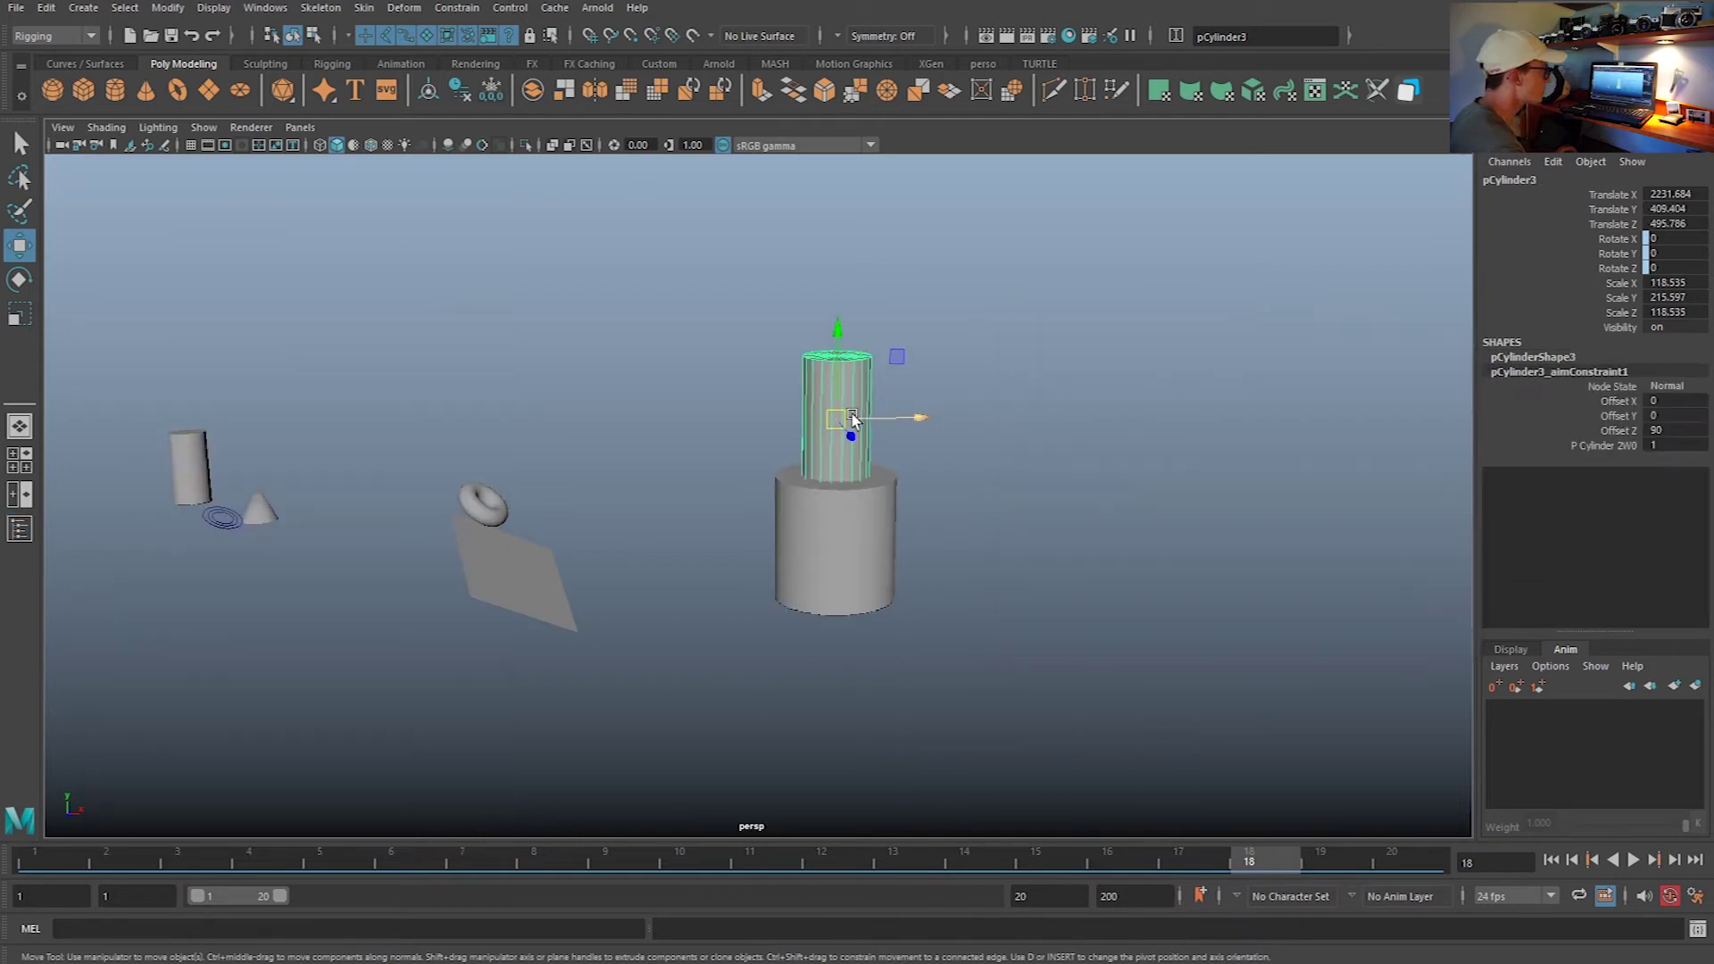
# Move the narrow cylinder and then the large one to test how they aim at each other
pyautogui.moveTo(837, 419); pyautogui.dragTo(875, 439)
pyautogui.moveTo(883, 543); pyautogui.dragTo(1099, 441)
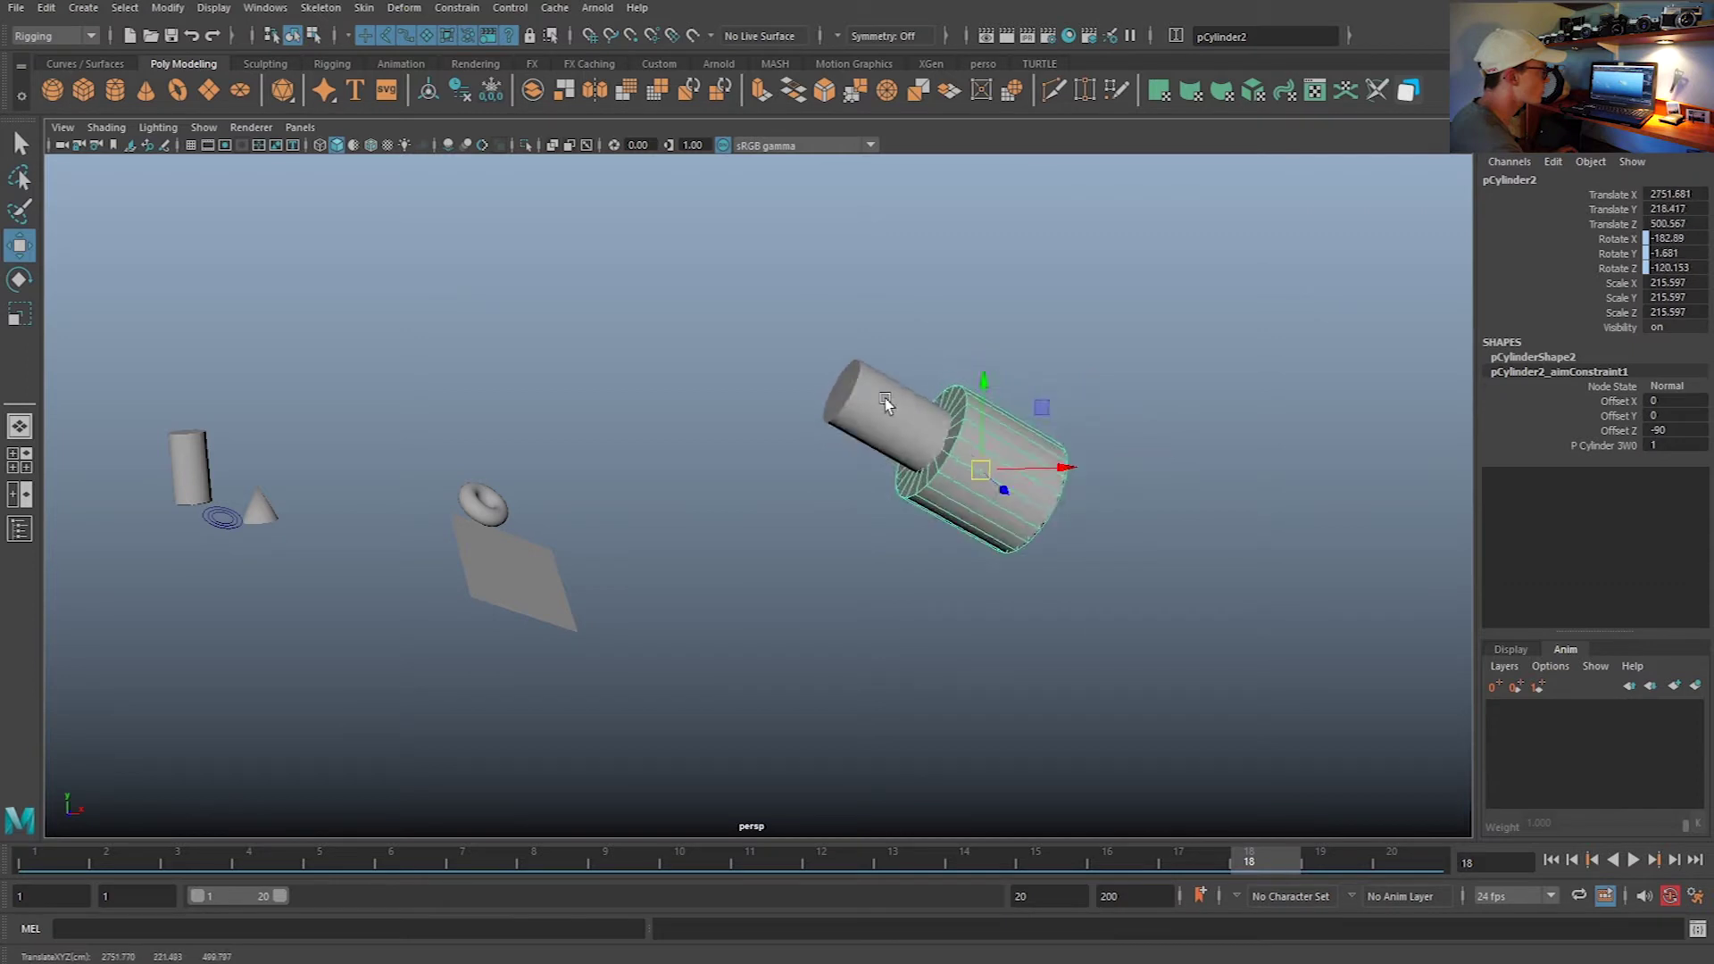
pyautogui.keyDown('alt'); pyautogui.moveTo(926, 451); pyautogui.dragTo(1007, 395); pyautogui.keyUp('alt')
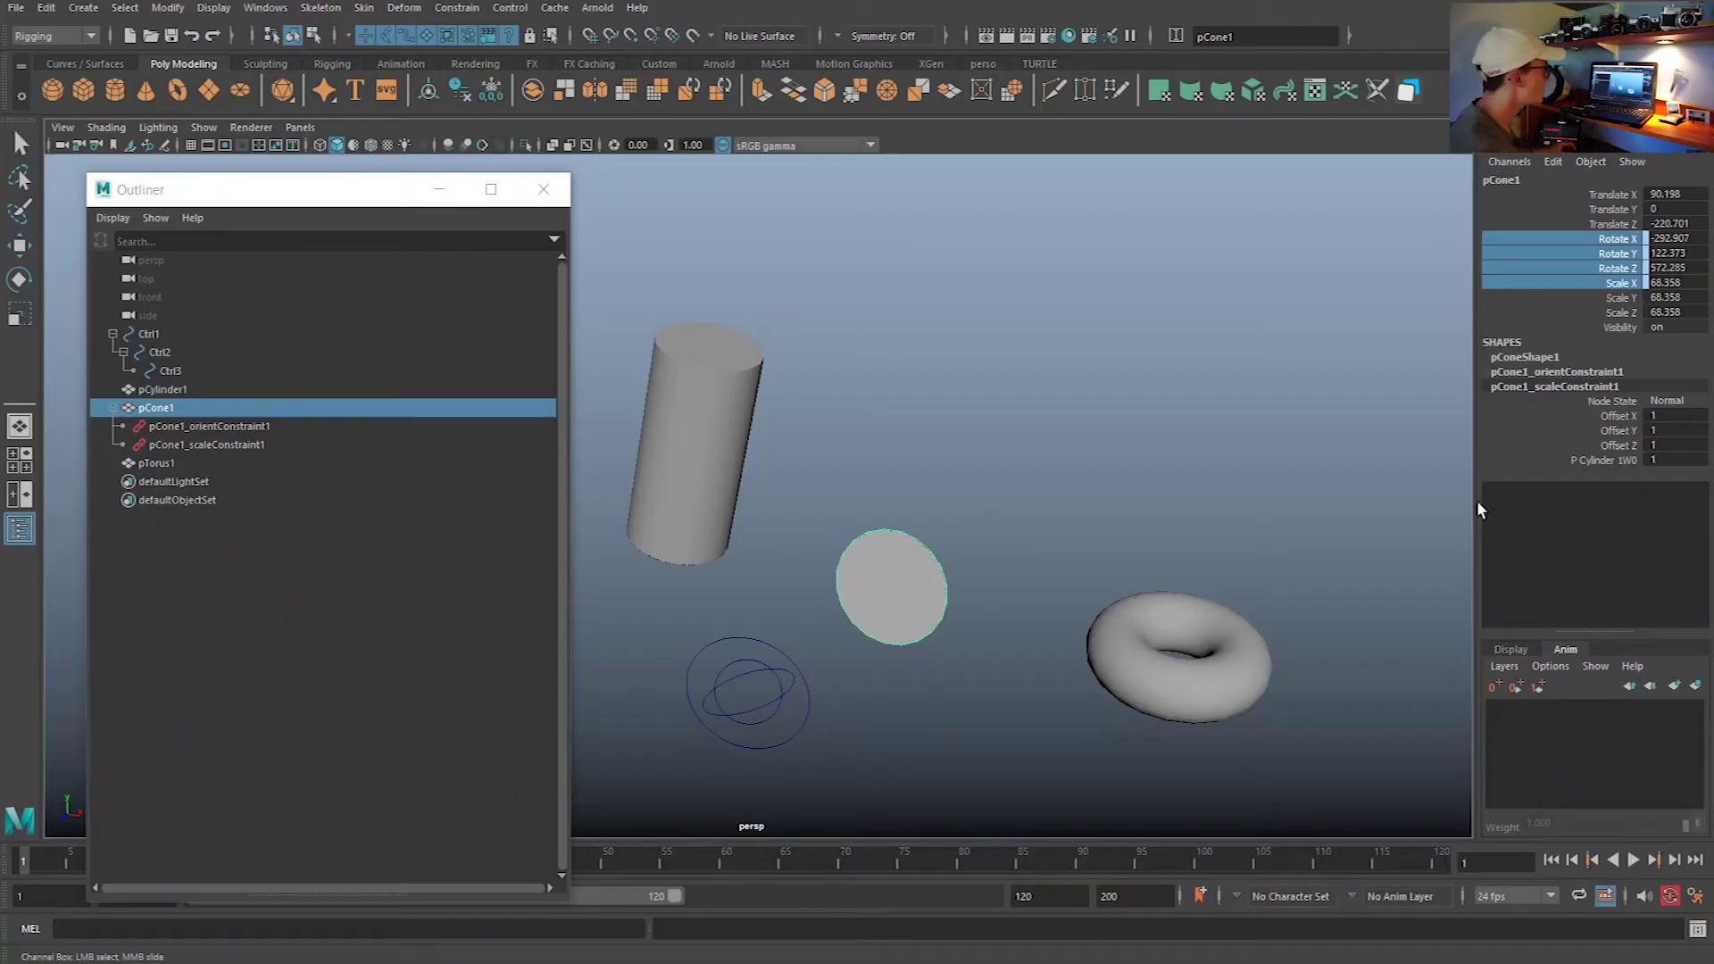
# Try rotating the constrained cone on its own, independently of the cylinder
pyautogui.press('e')
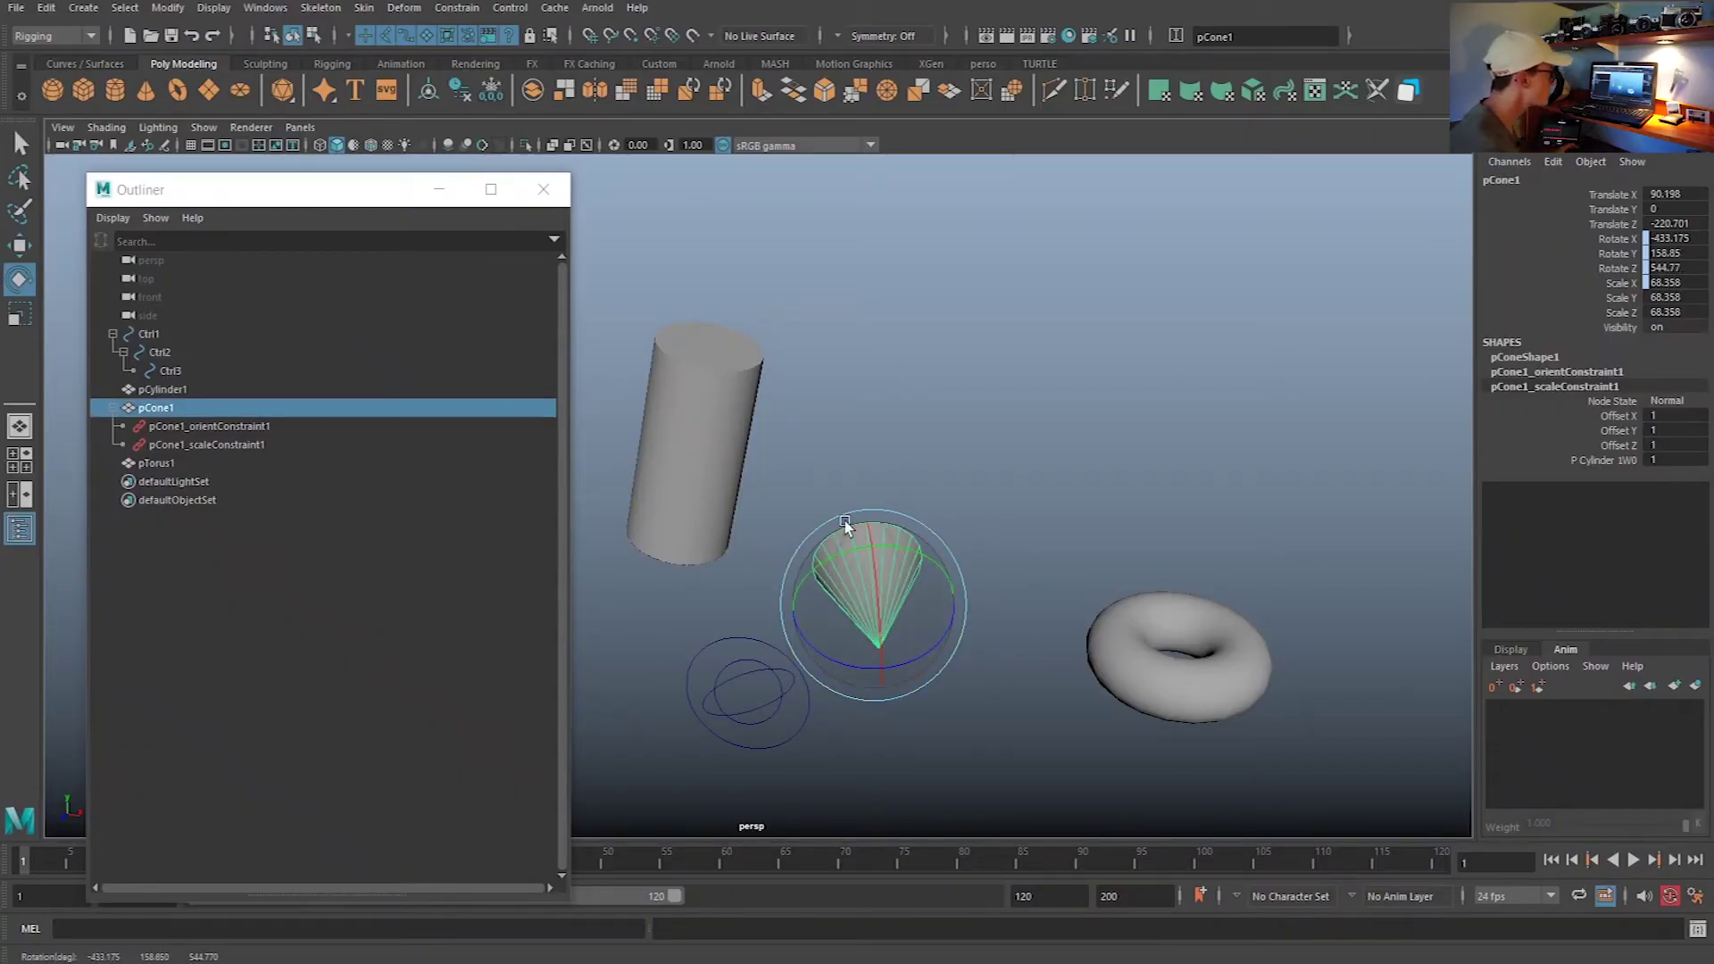
pyautogui.click(695, 403)
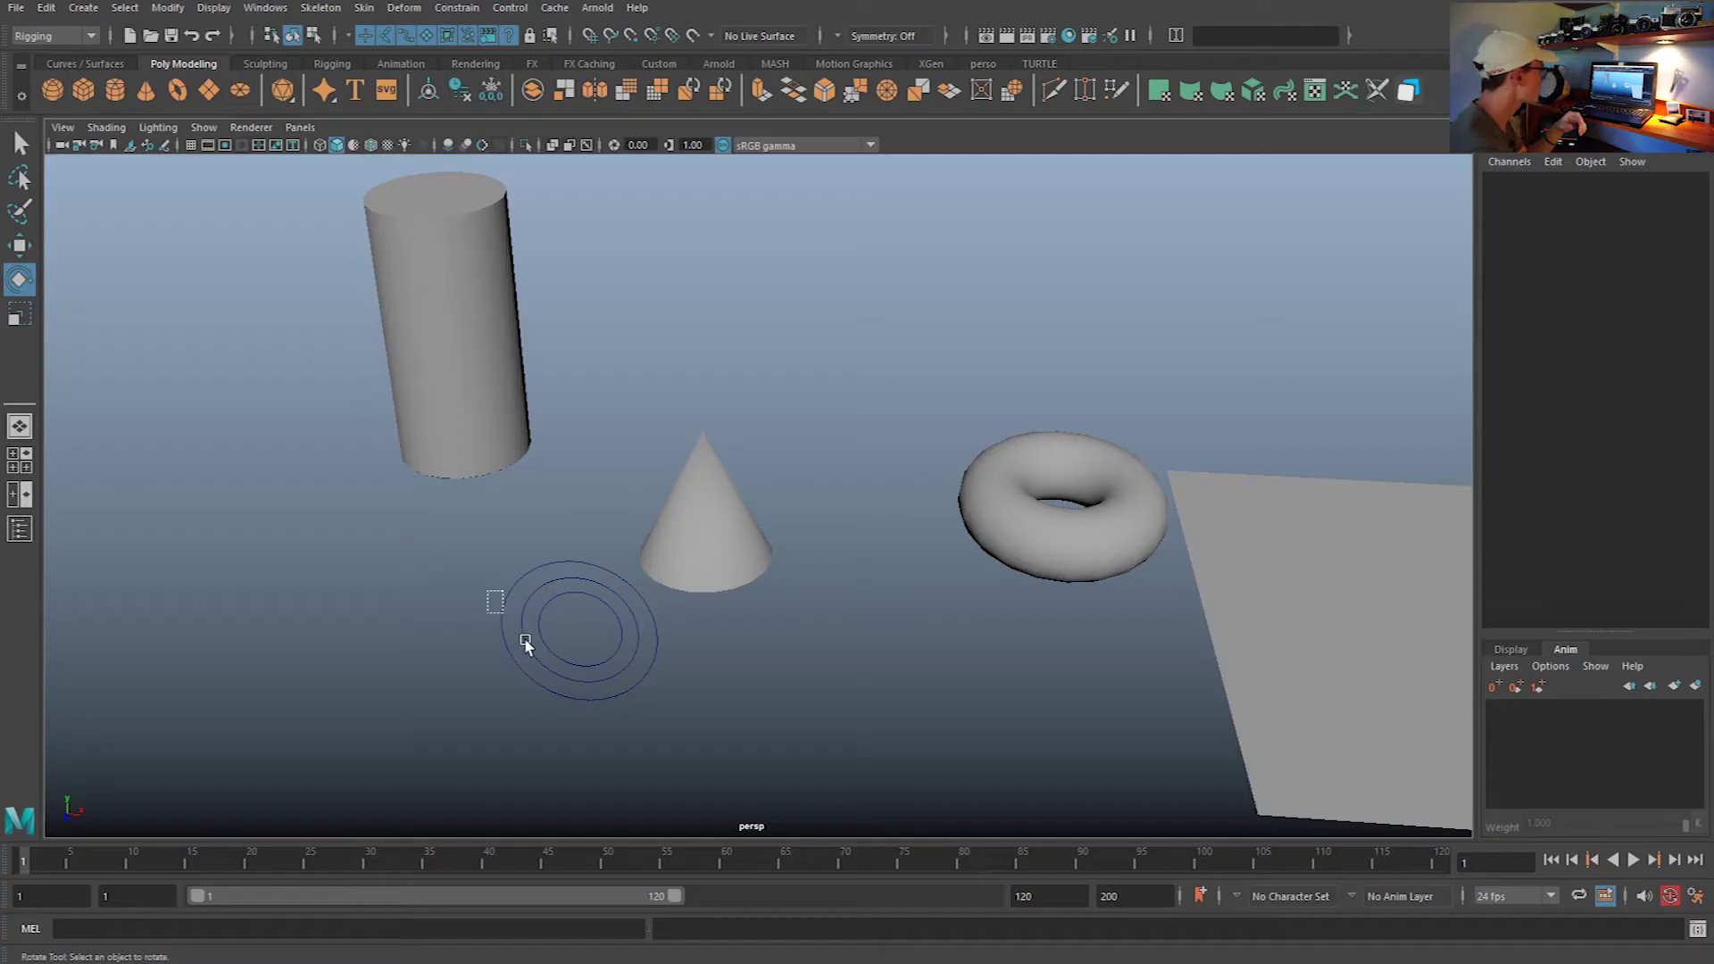
pyautogui.click(560, 665)
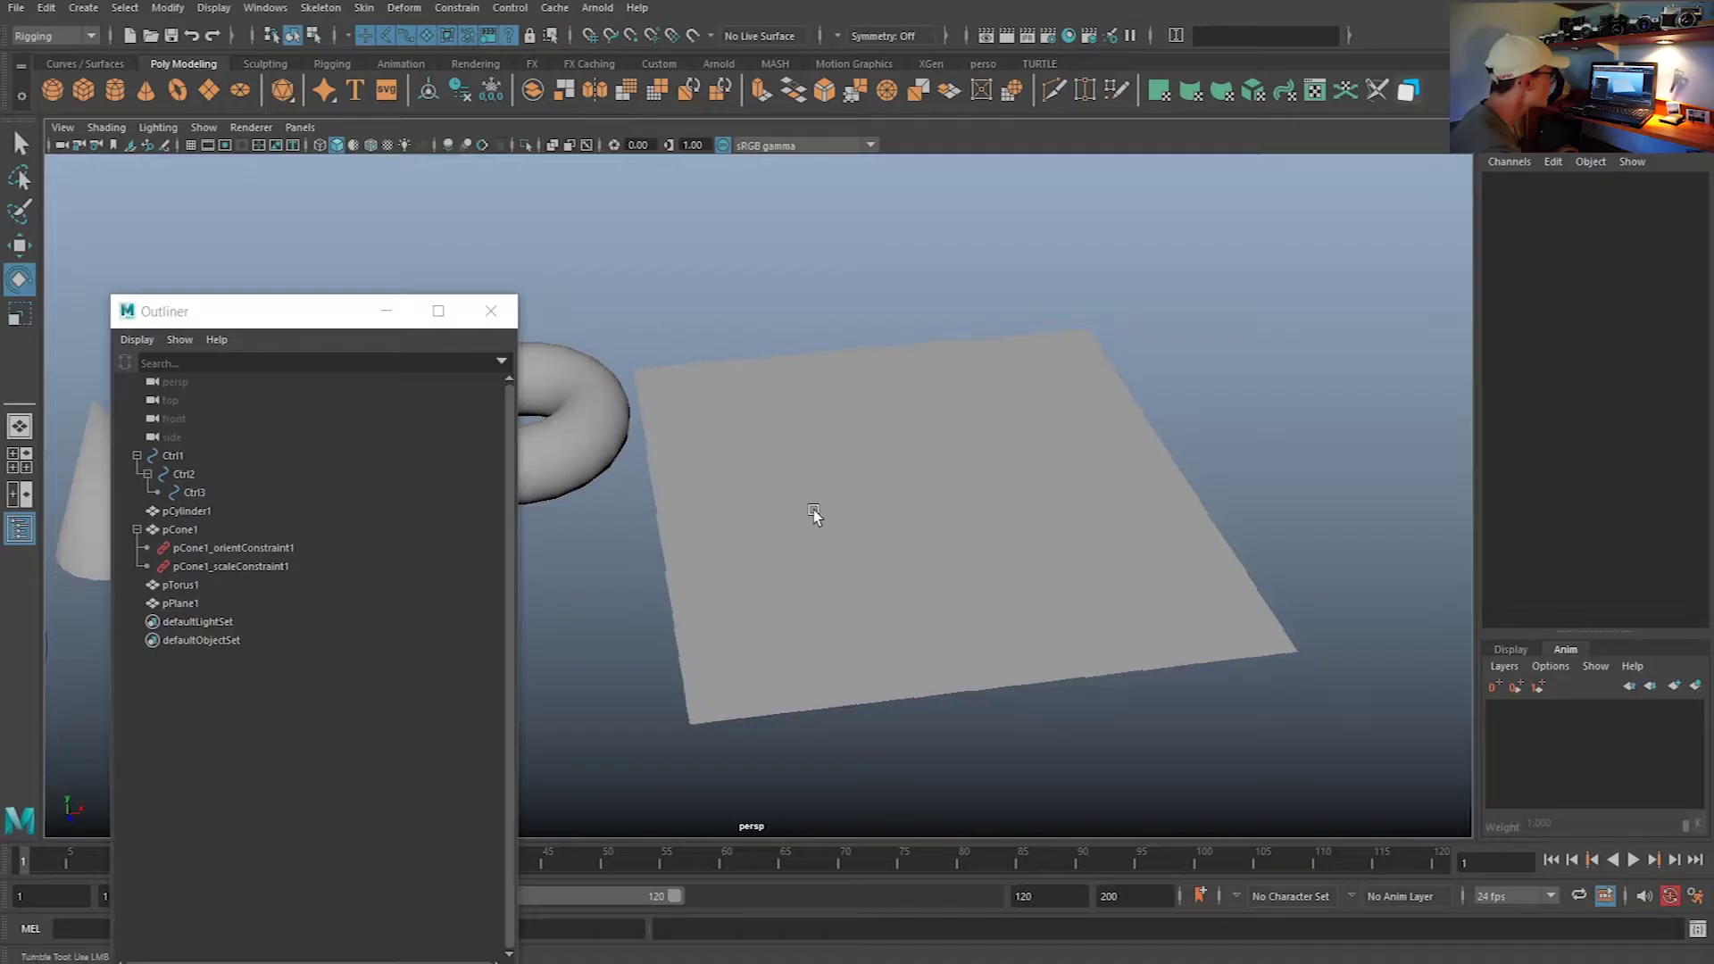
# Rename the torus as TorusEnfant and the plane as PLaneParent
pyautogui.keyDown('alt'); pyautogui.moveTo(821, 511); pyautogui.dragTo(929, 535); pyautogui.keyUp('alt')
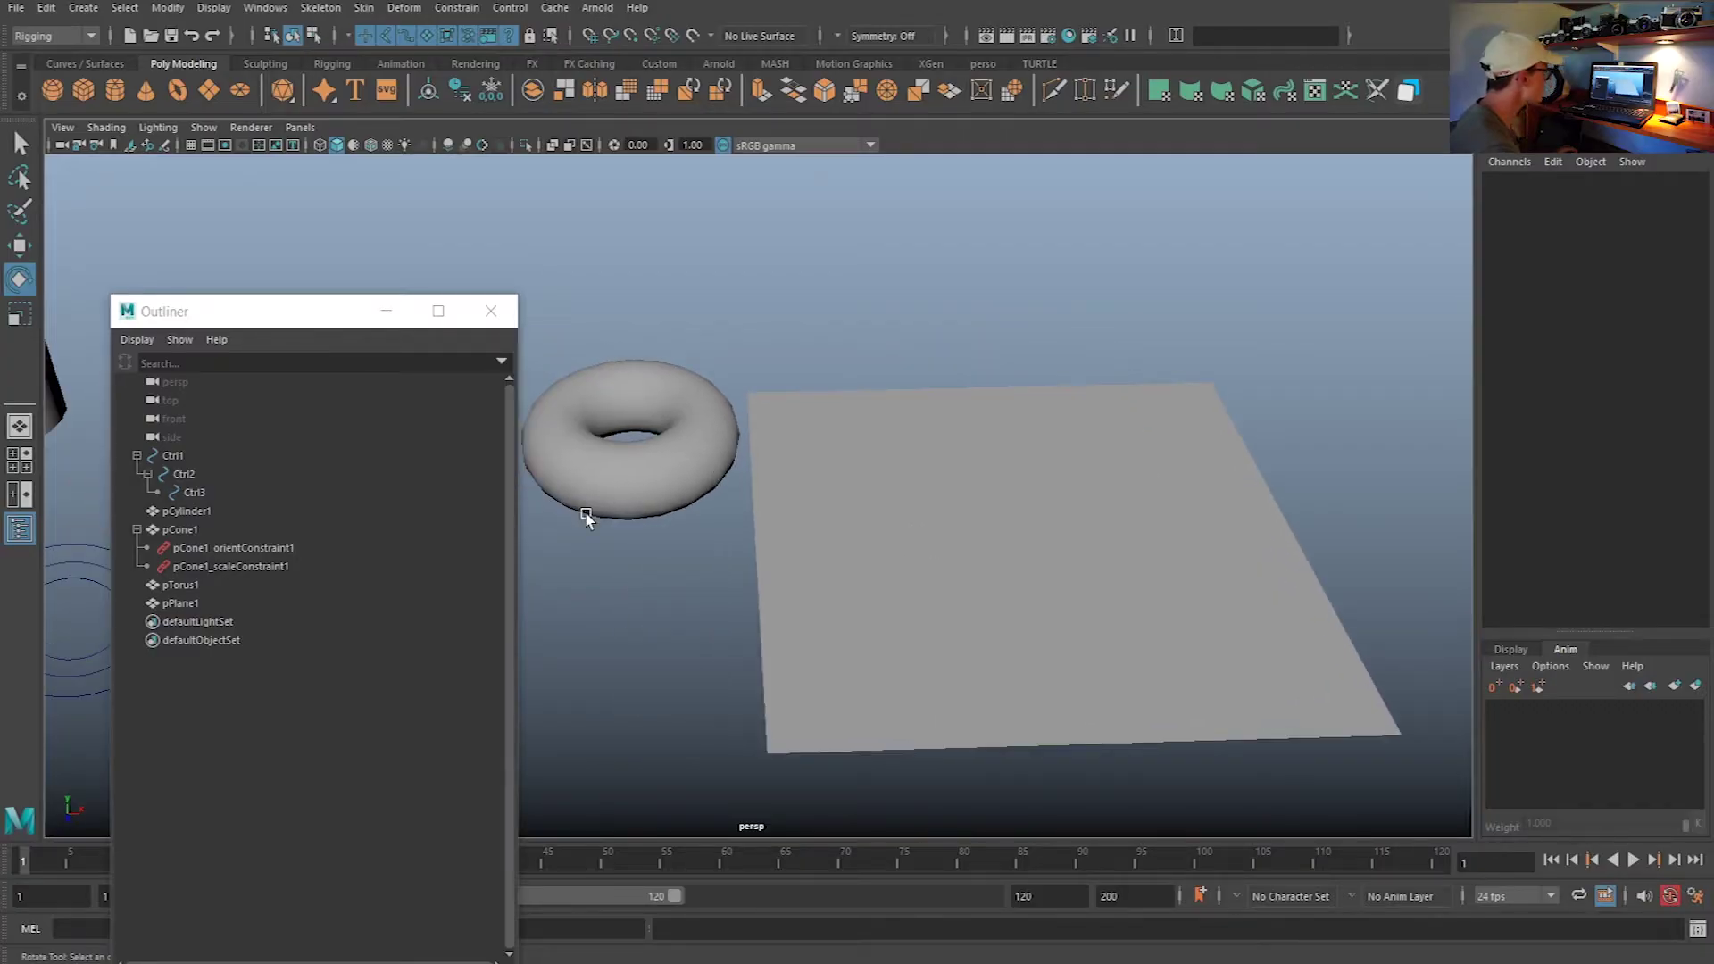
pyautogui.click(189, 585)
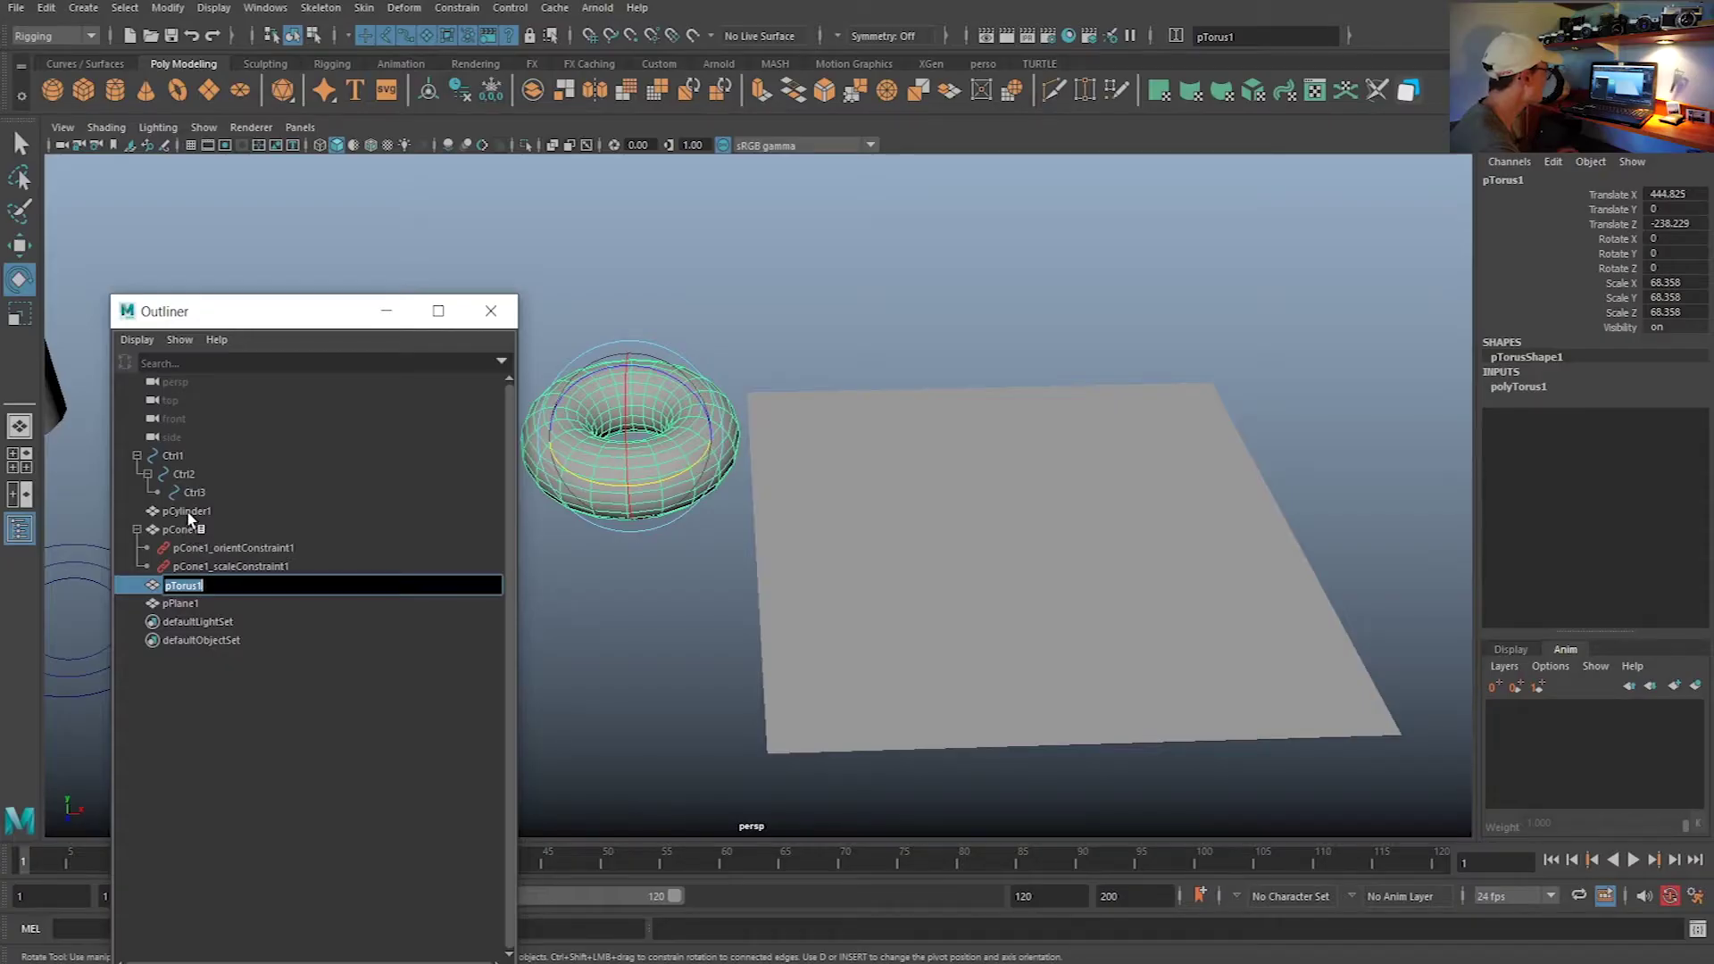
pyautogui.moveTo(192, 511); pyautogui.dragTo(212, 572)
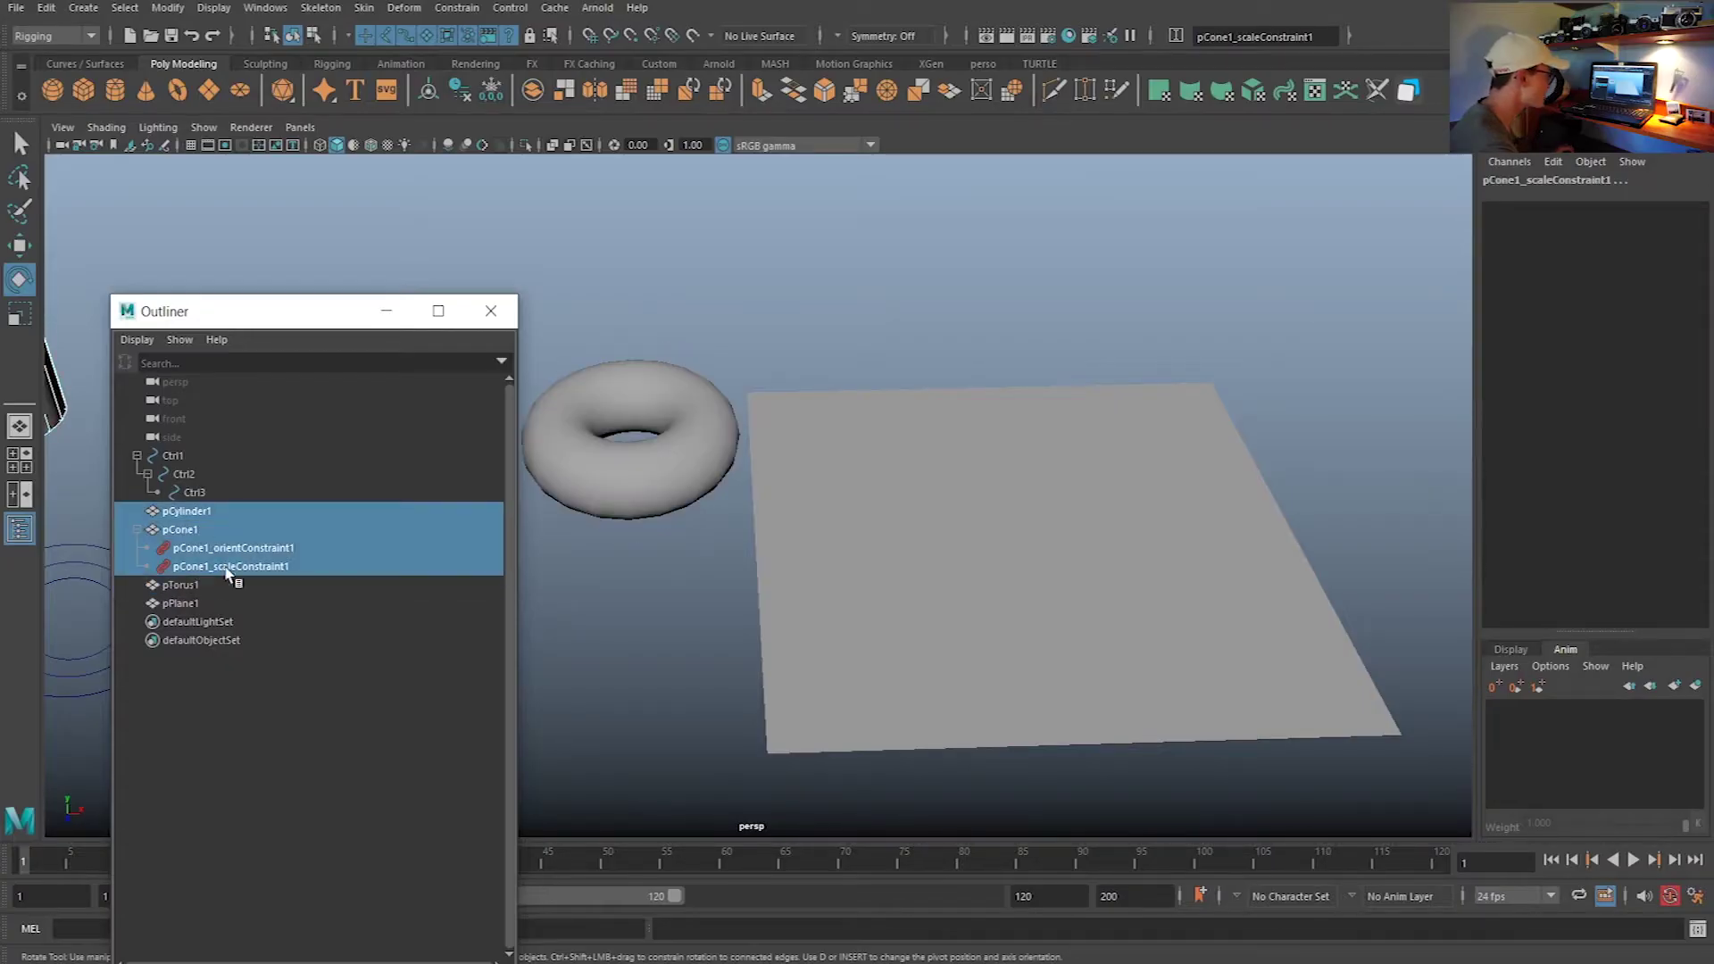
pyautogui.click(194, 585)
pyautogui.doubleClick(194, 585)
pyautogui.write('TorusEnfant')
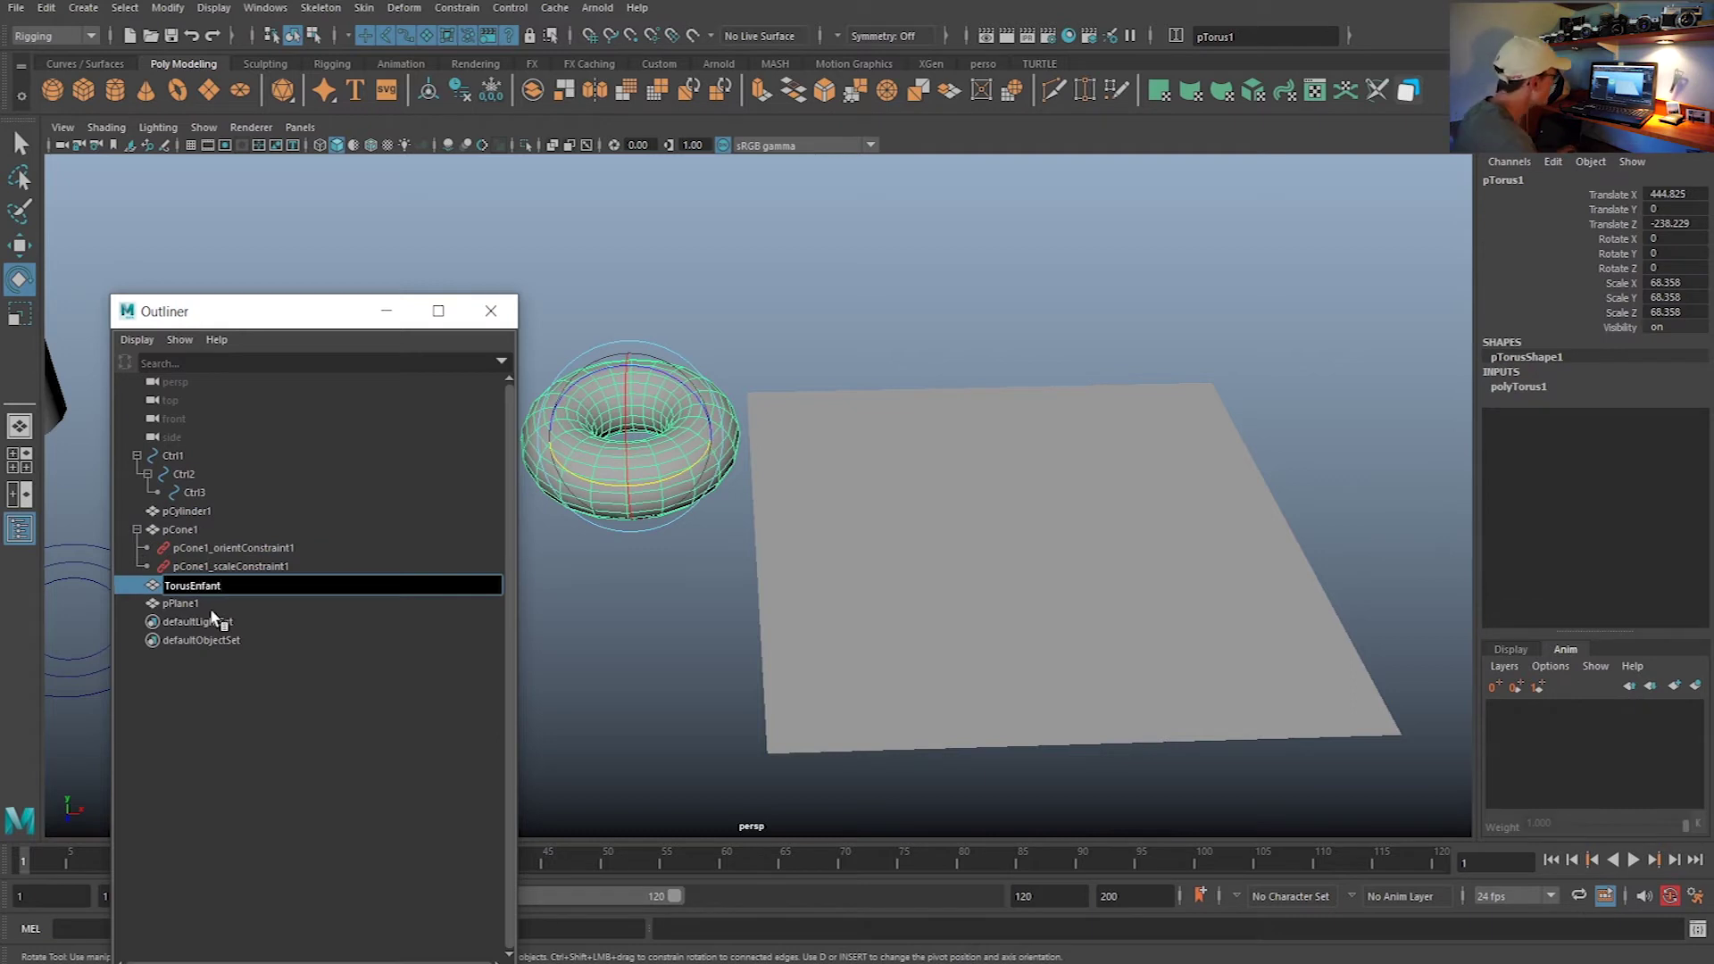
pyautogui.click(183, 604)
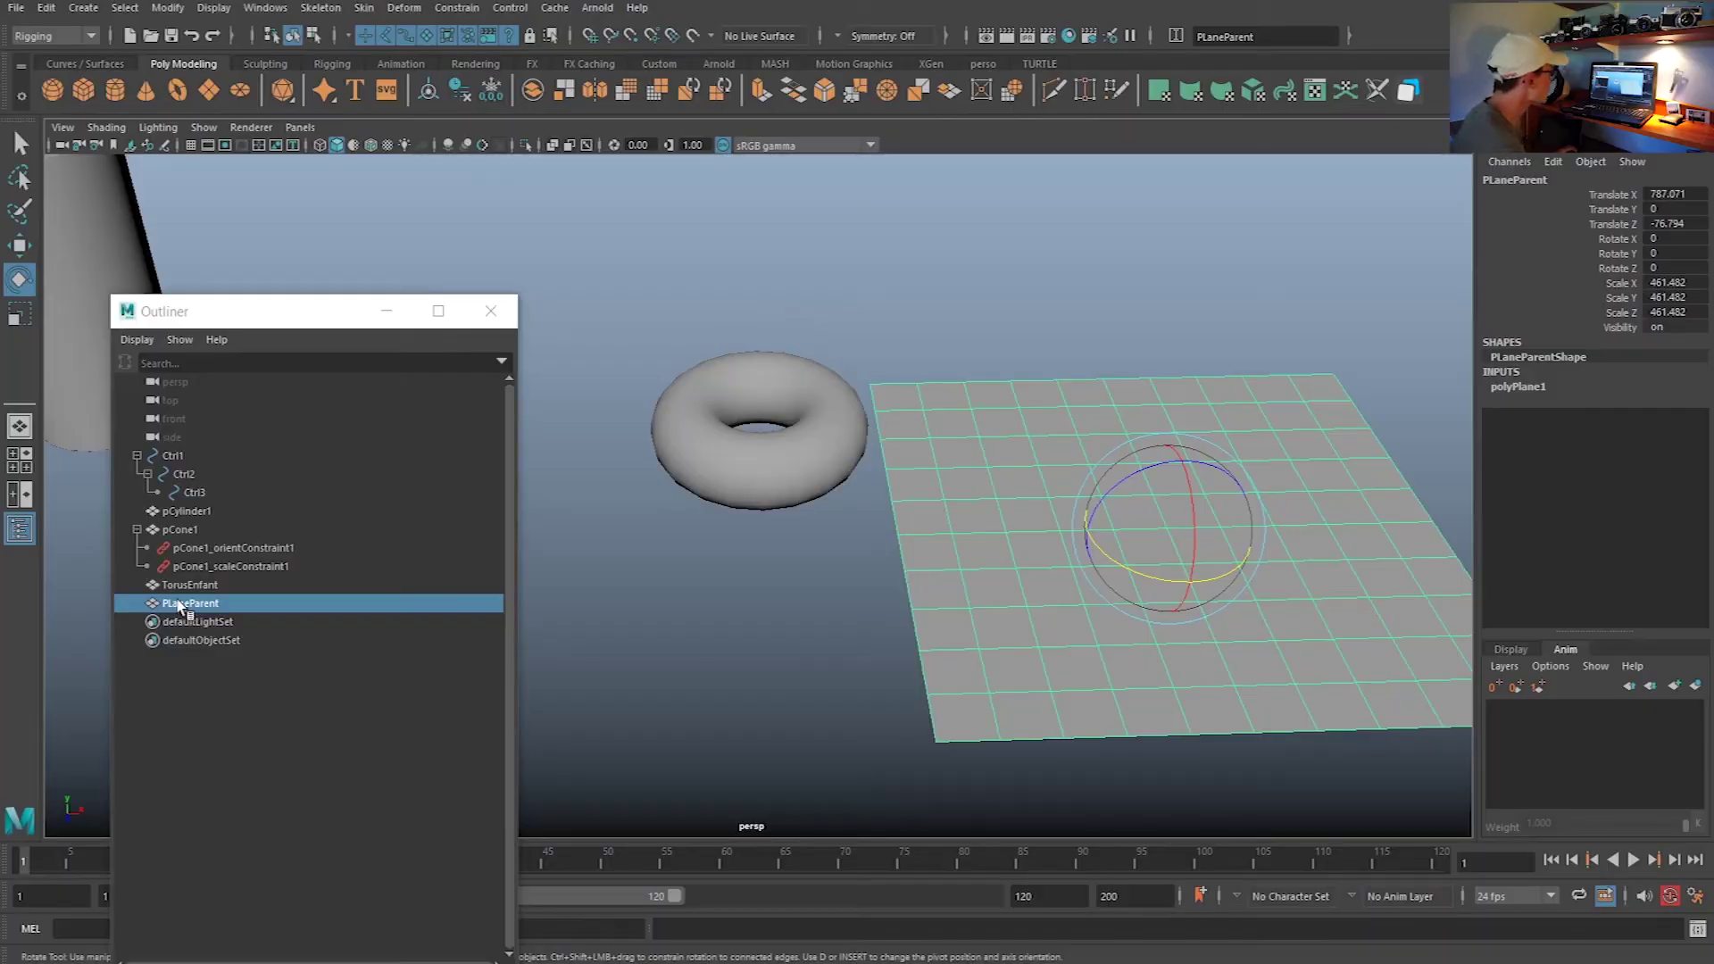
# Duplicate TorusEnfant and rename the copy as TorusEnfantOFFSET
pyautogui.click(183, 585)
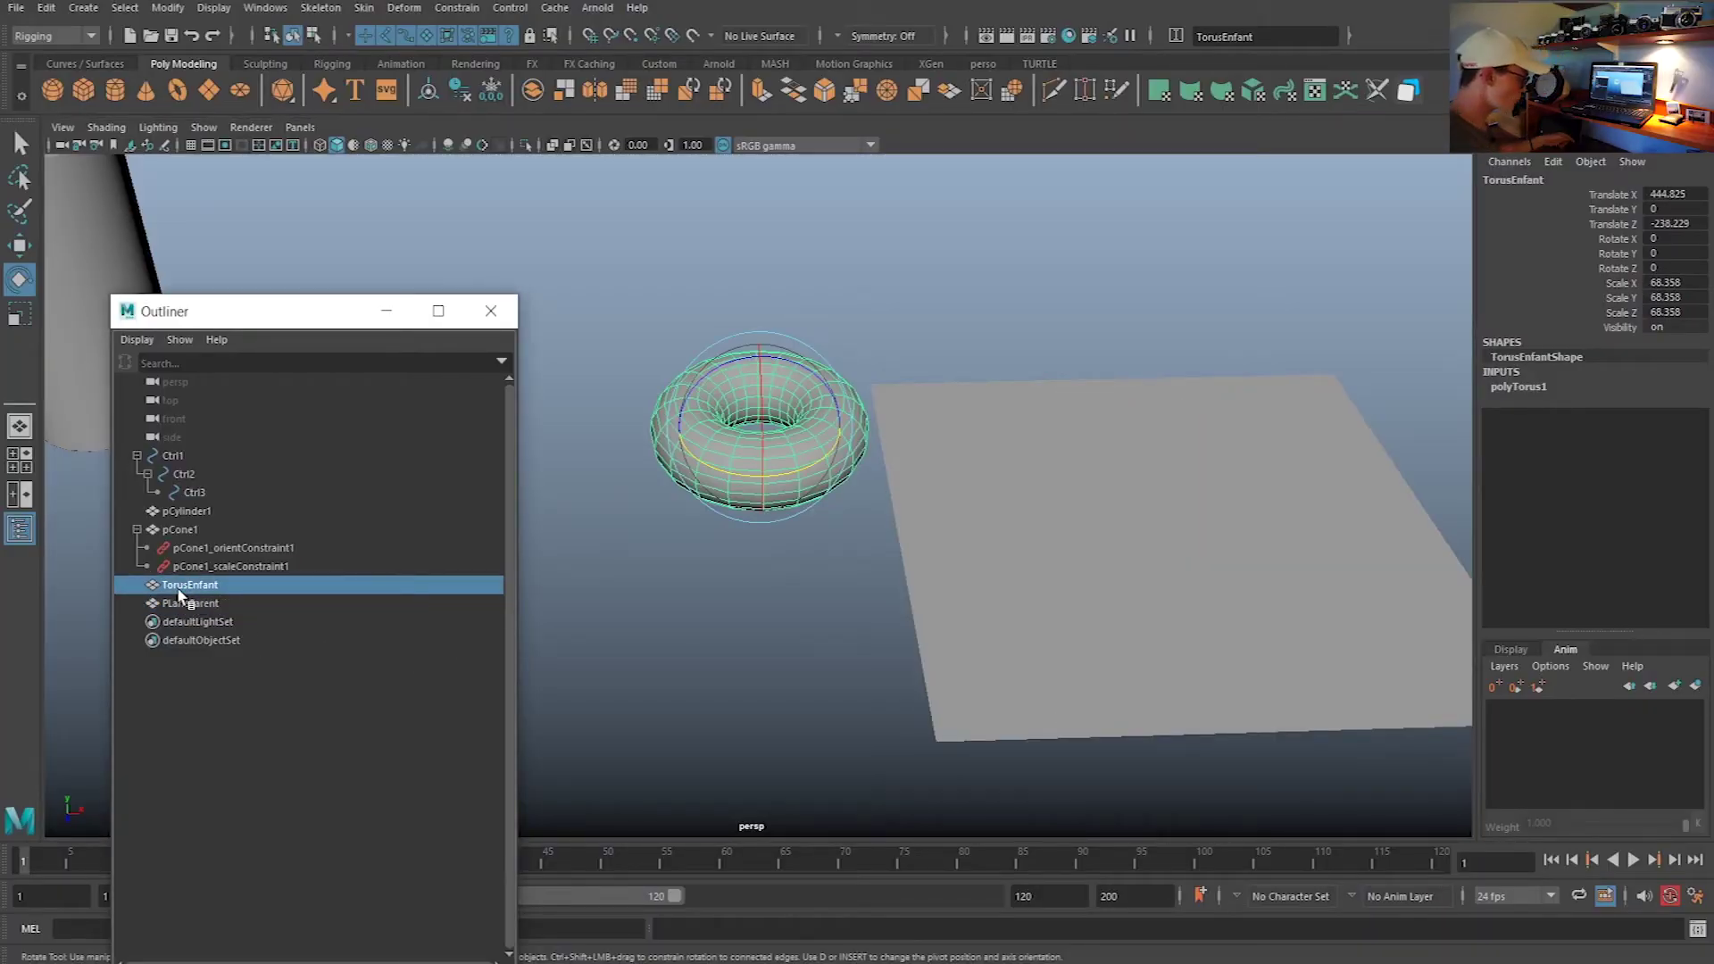
pyautogui.hotkey('ctrl', 'd')
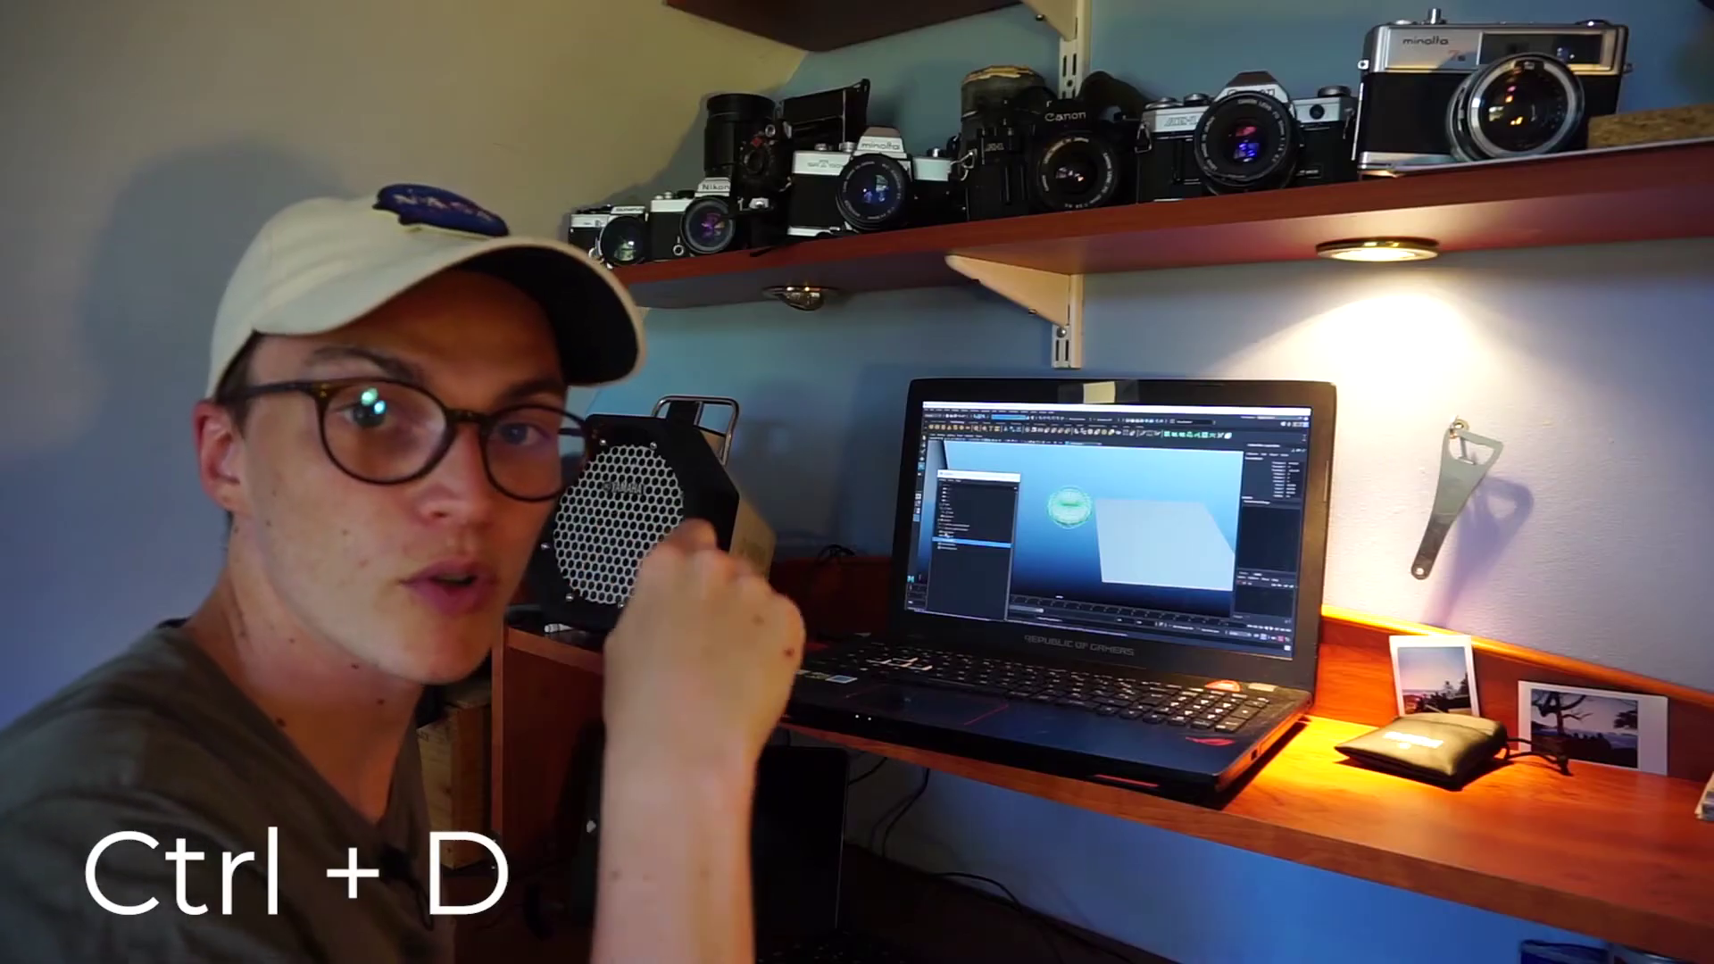
pyautogui.doubleClick(232, 622)
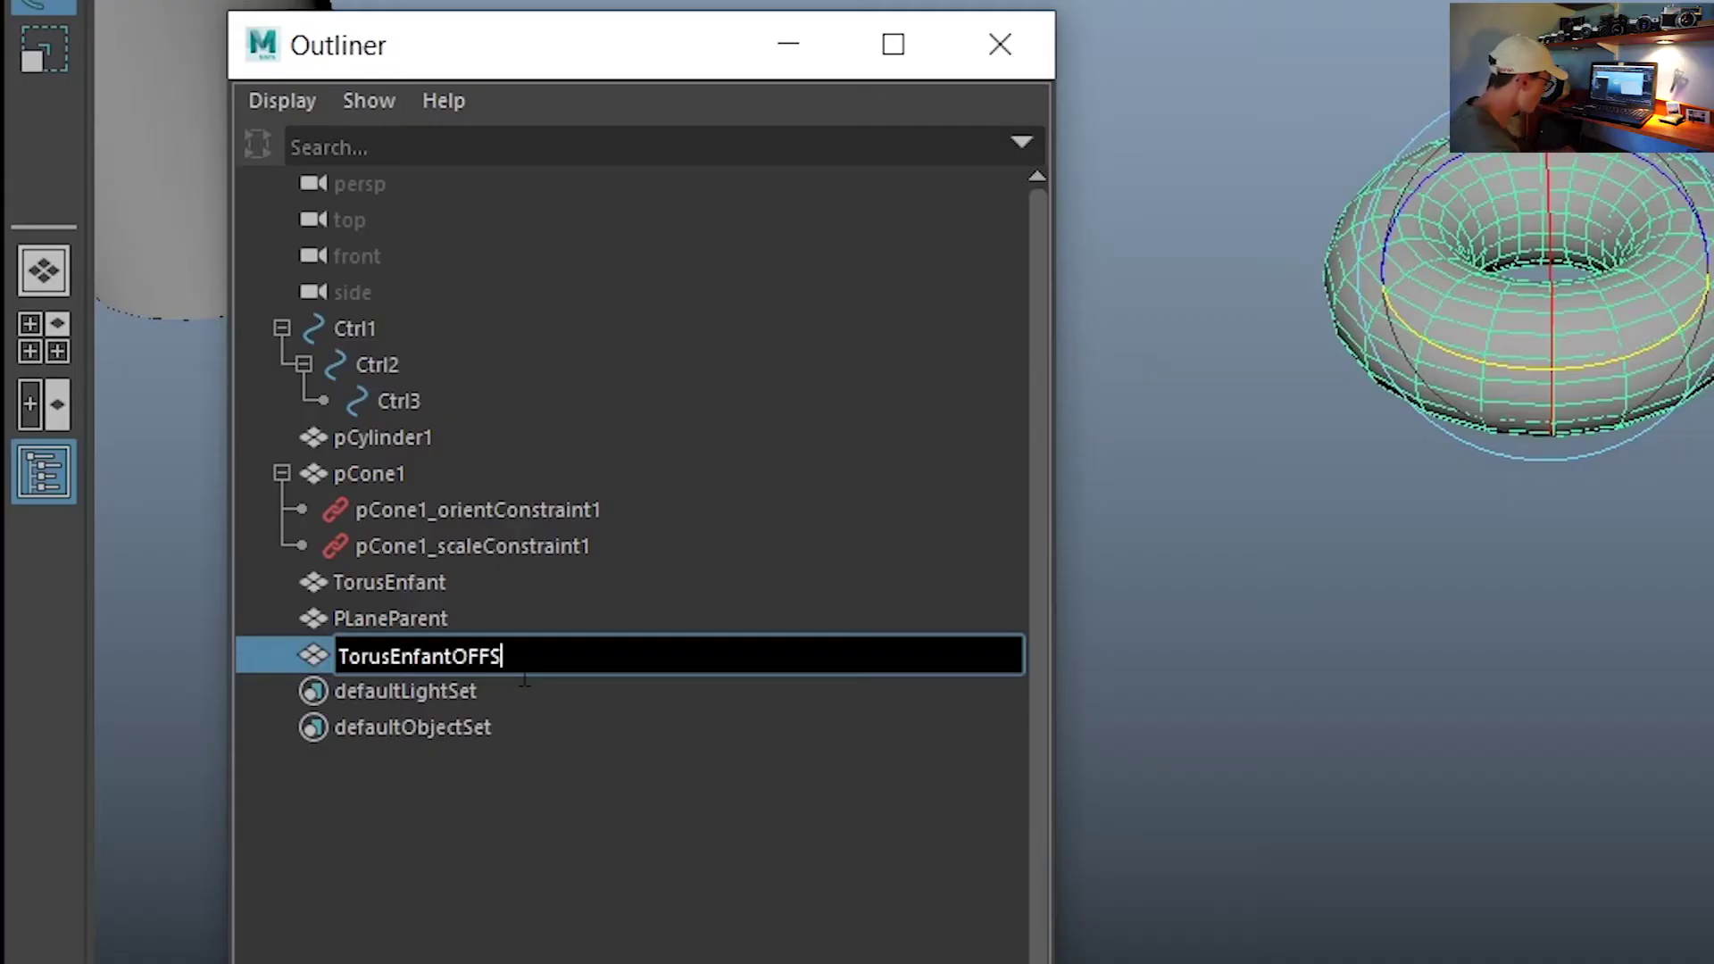
pyautogui.press('Return')
# Show shape nodes in the Outliner and delete TorusEnfantOFFSETShape, keeping only its transform node
pyautogui.click(272, 100)
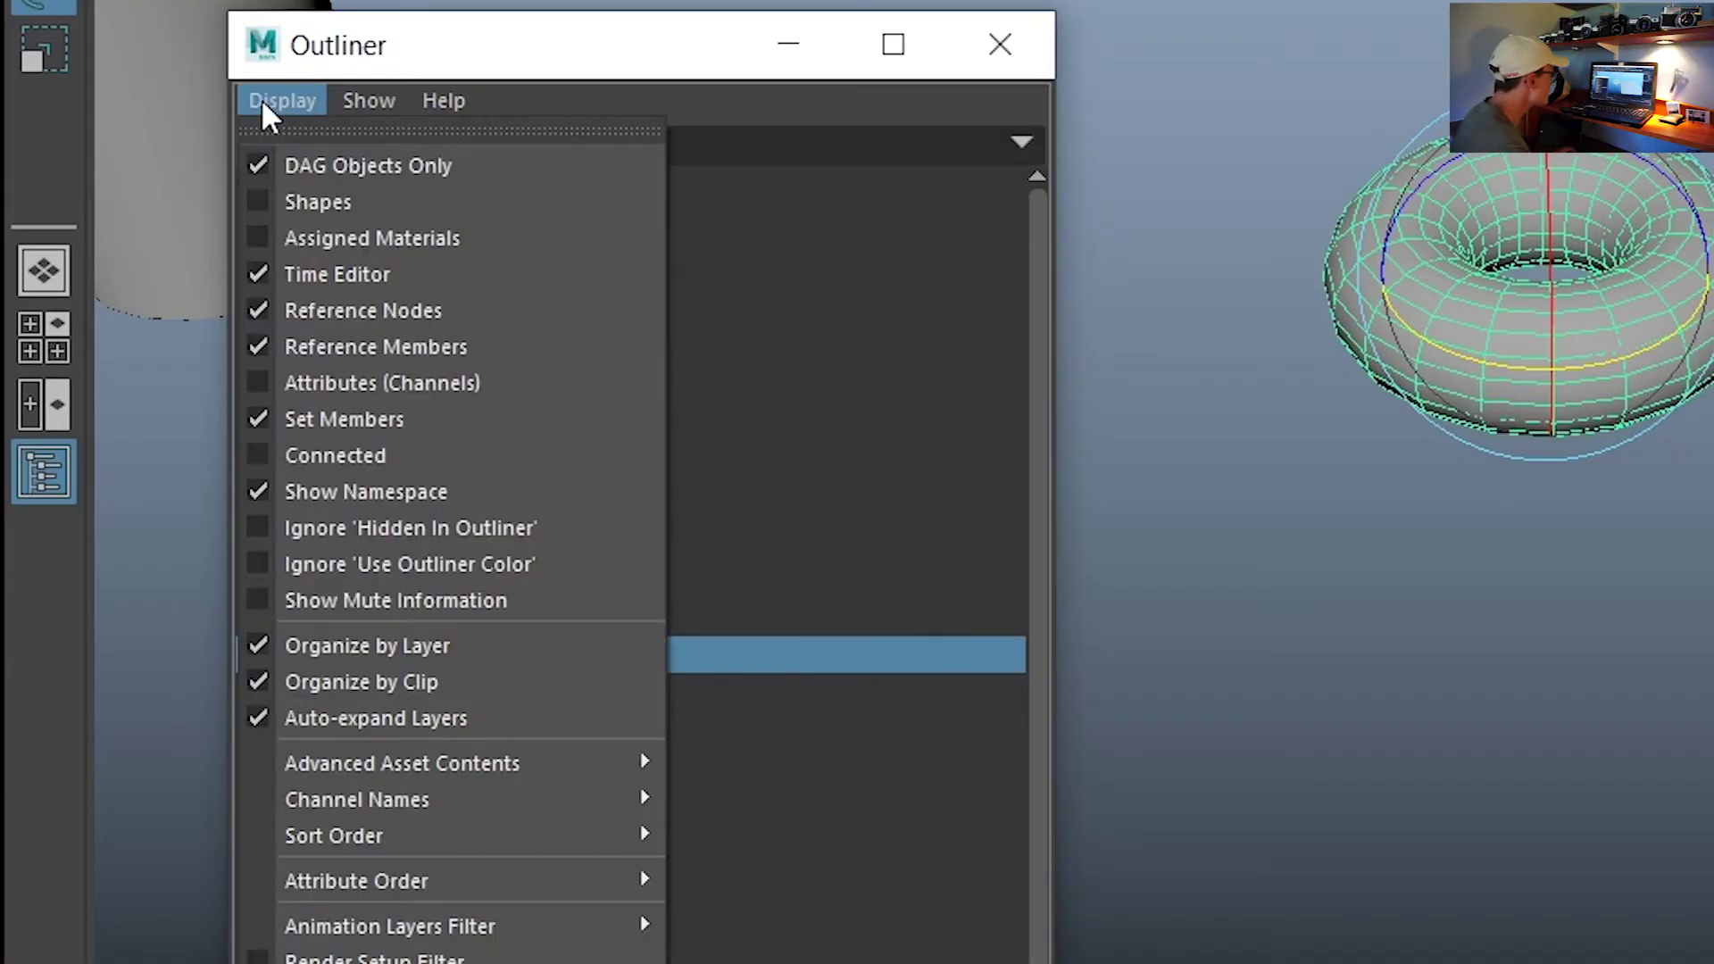
pyautogui.click(260, 202)
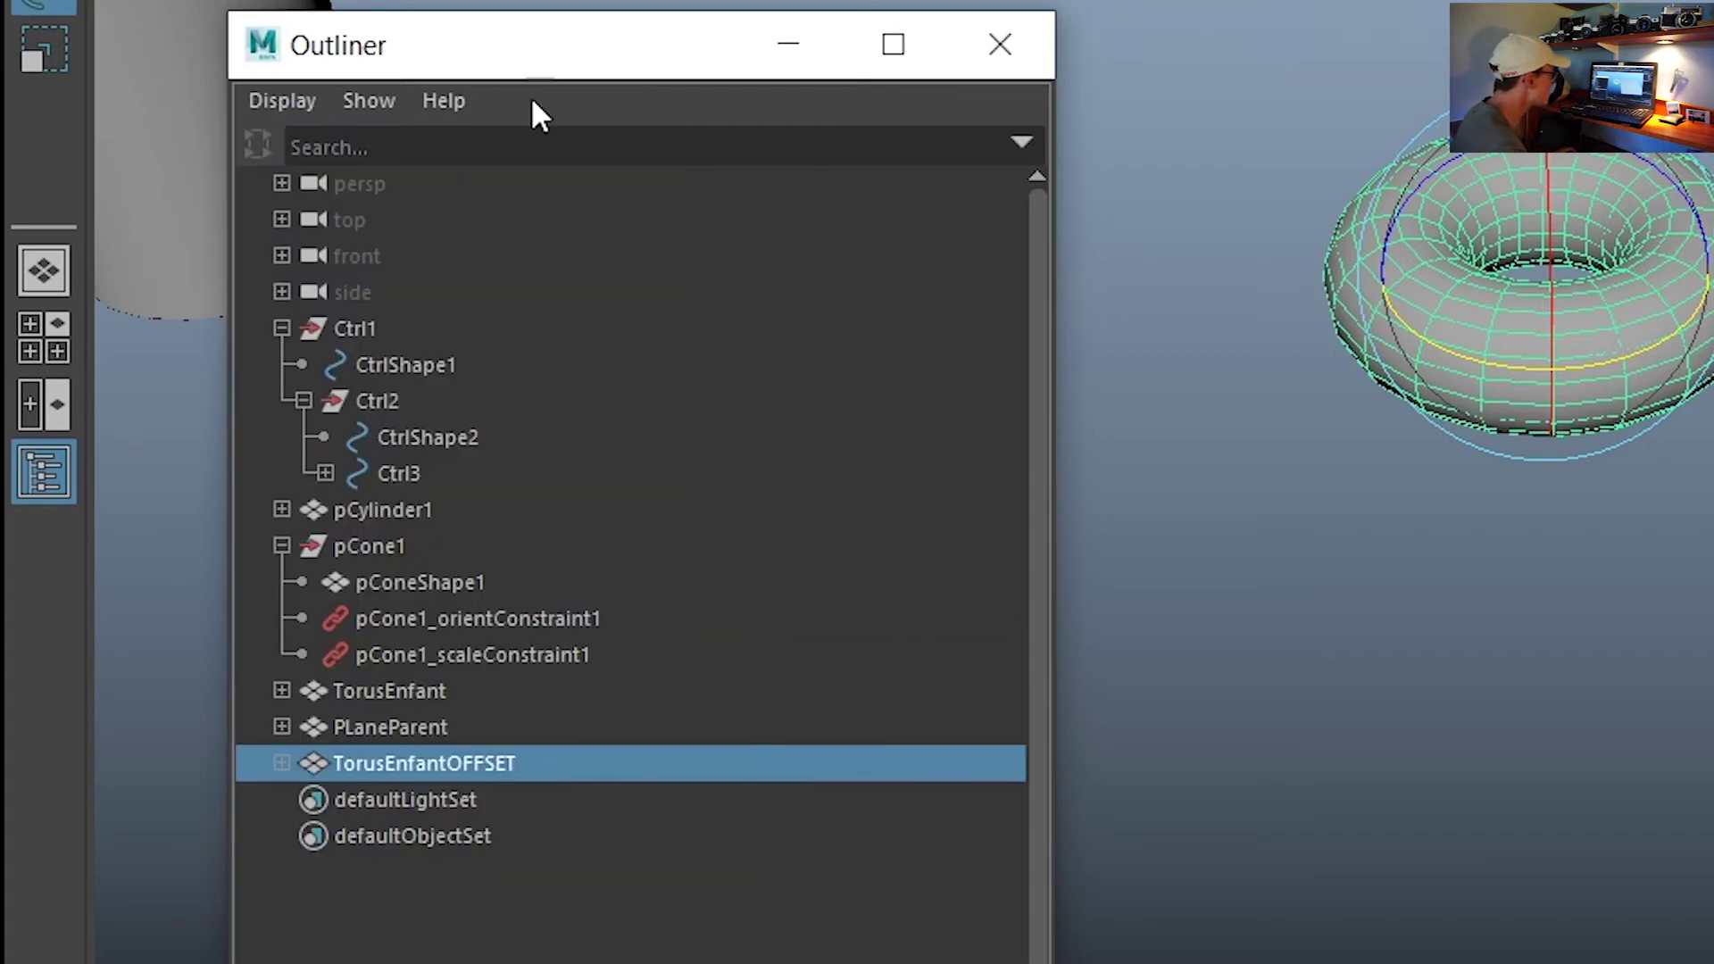
pyautogui.click(282, 763)
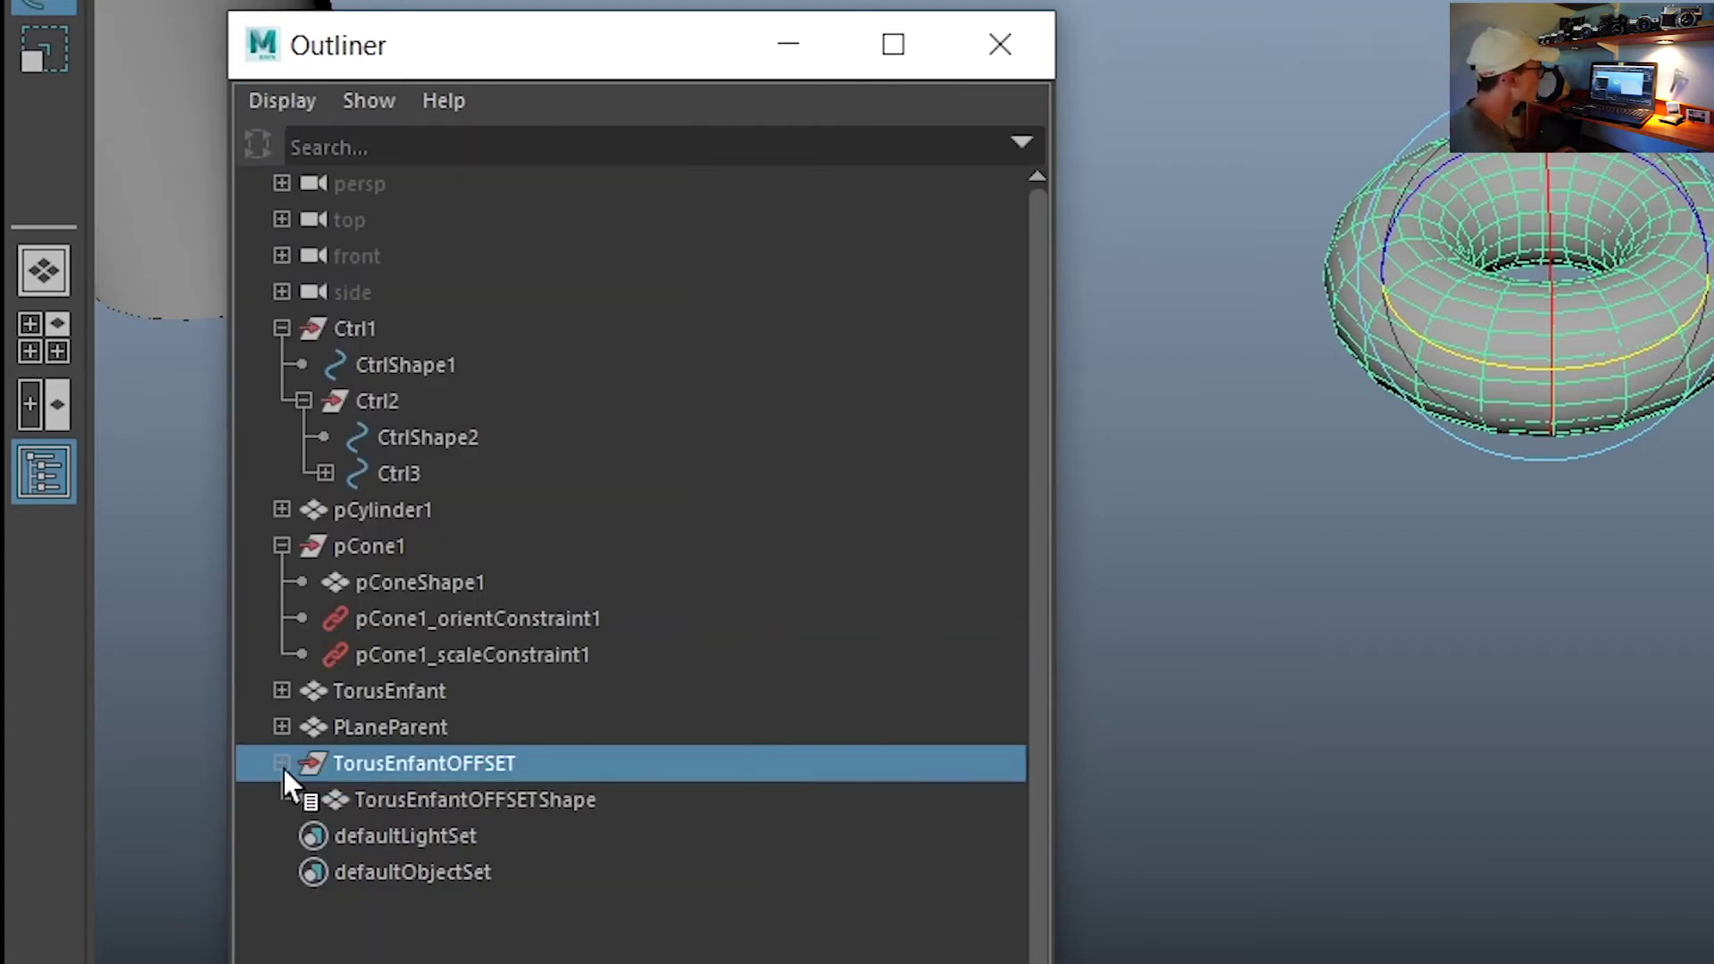
pyautogui.click(587, 799)
pyautogui.press('Delete')
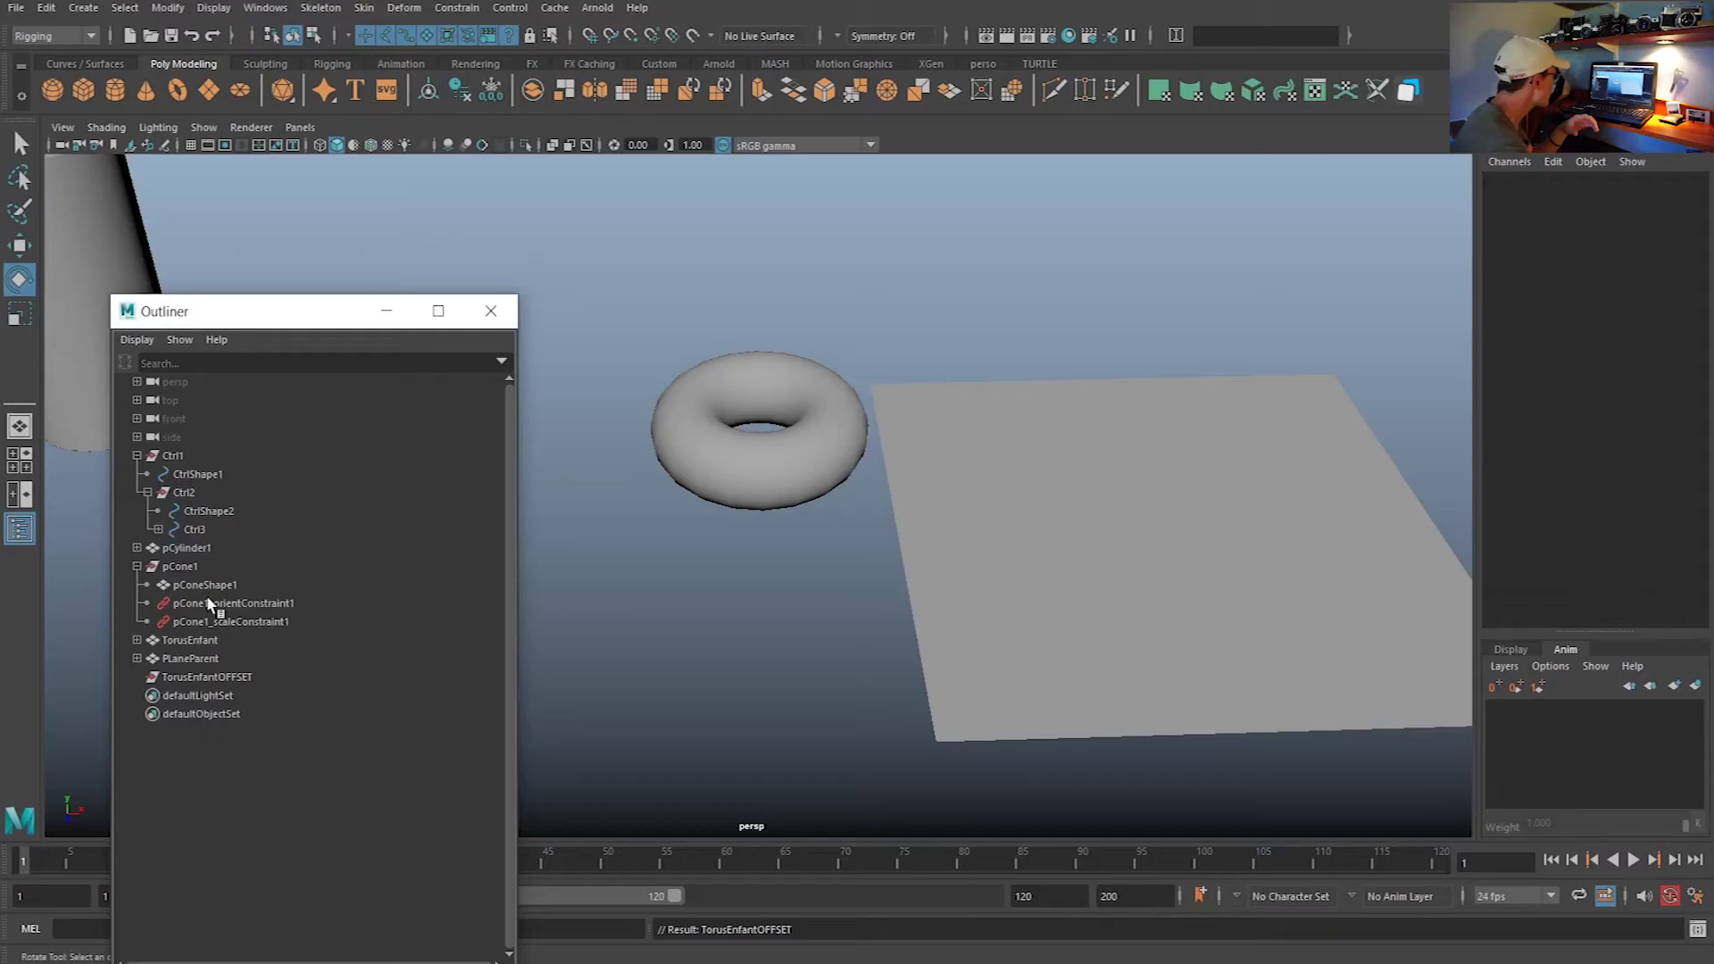
# Parent TorusEnfant under the TorusEnfantOFFSET group in the hierarchy
pyautogui.click(203, 641)
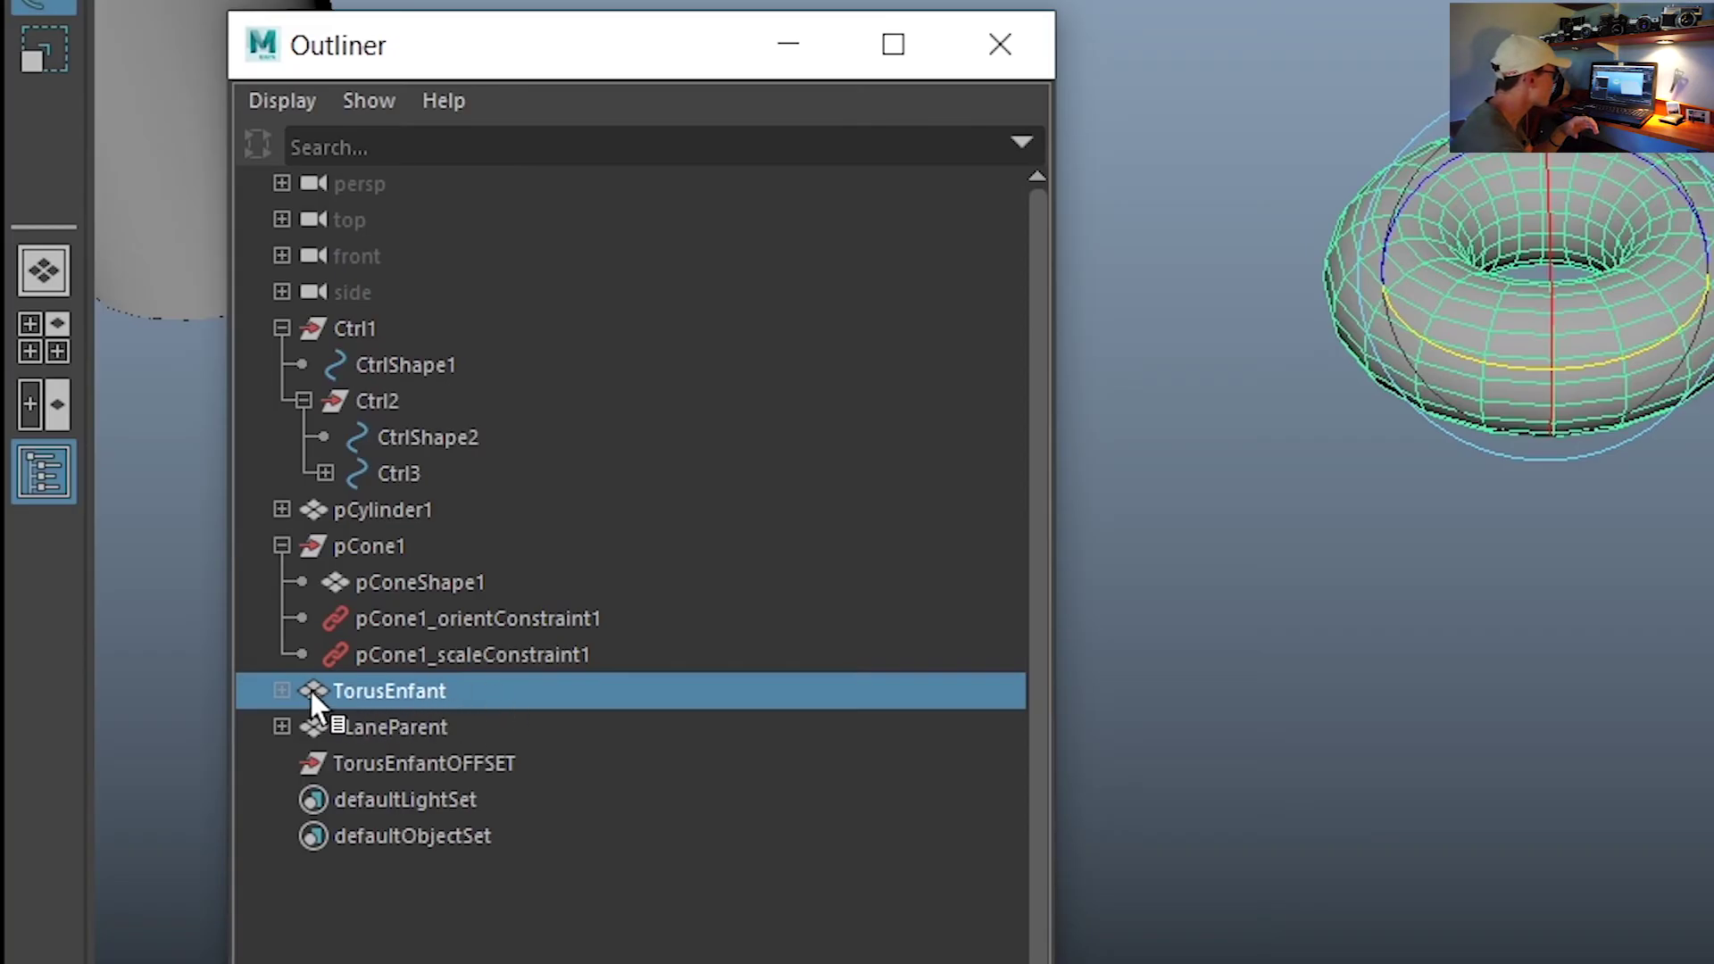
pyautogui.moveTo(346, 697); pyautogui.dragTo(547, 773)
pyautogui.click(402, 726)
pyautogui.click(398, 759)
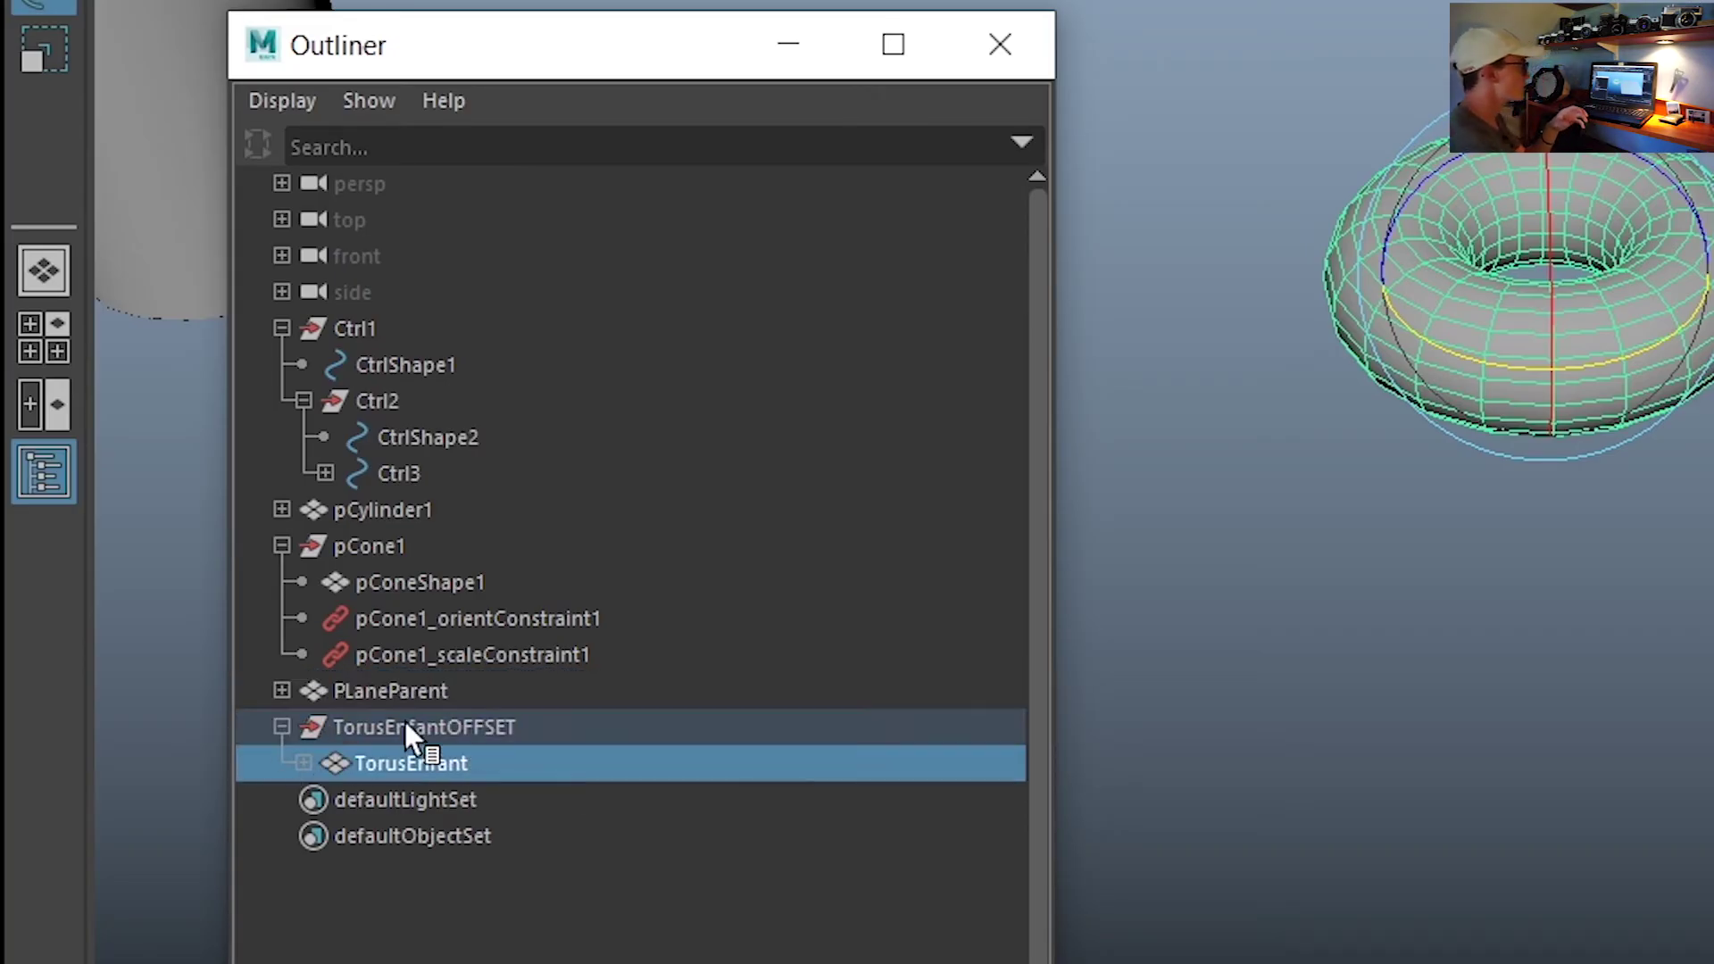
# Compare the translate, rotate and scale values of TorusEnfantOFFSET with those of TorusEnfant
pyautogui.click(405, 723)
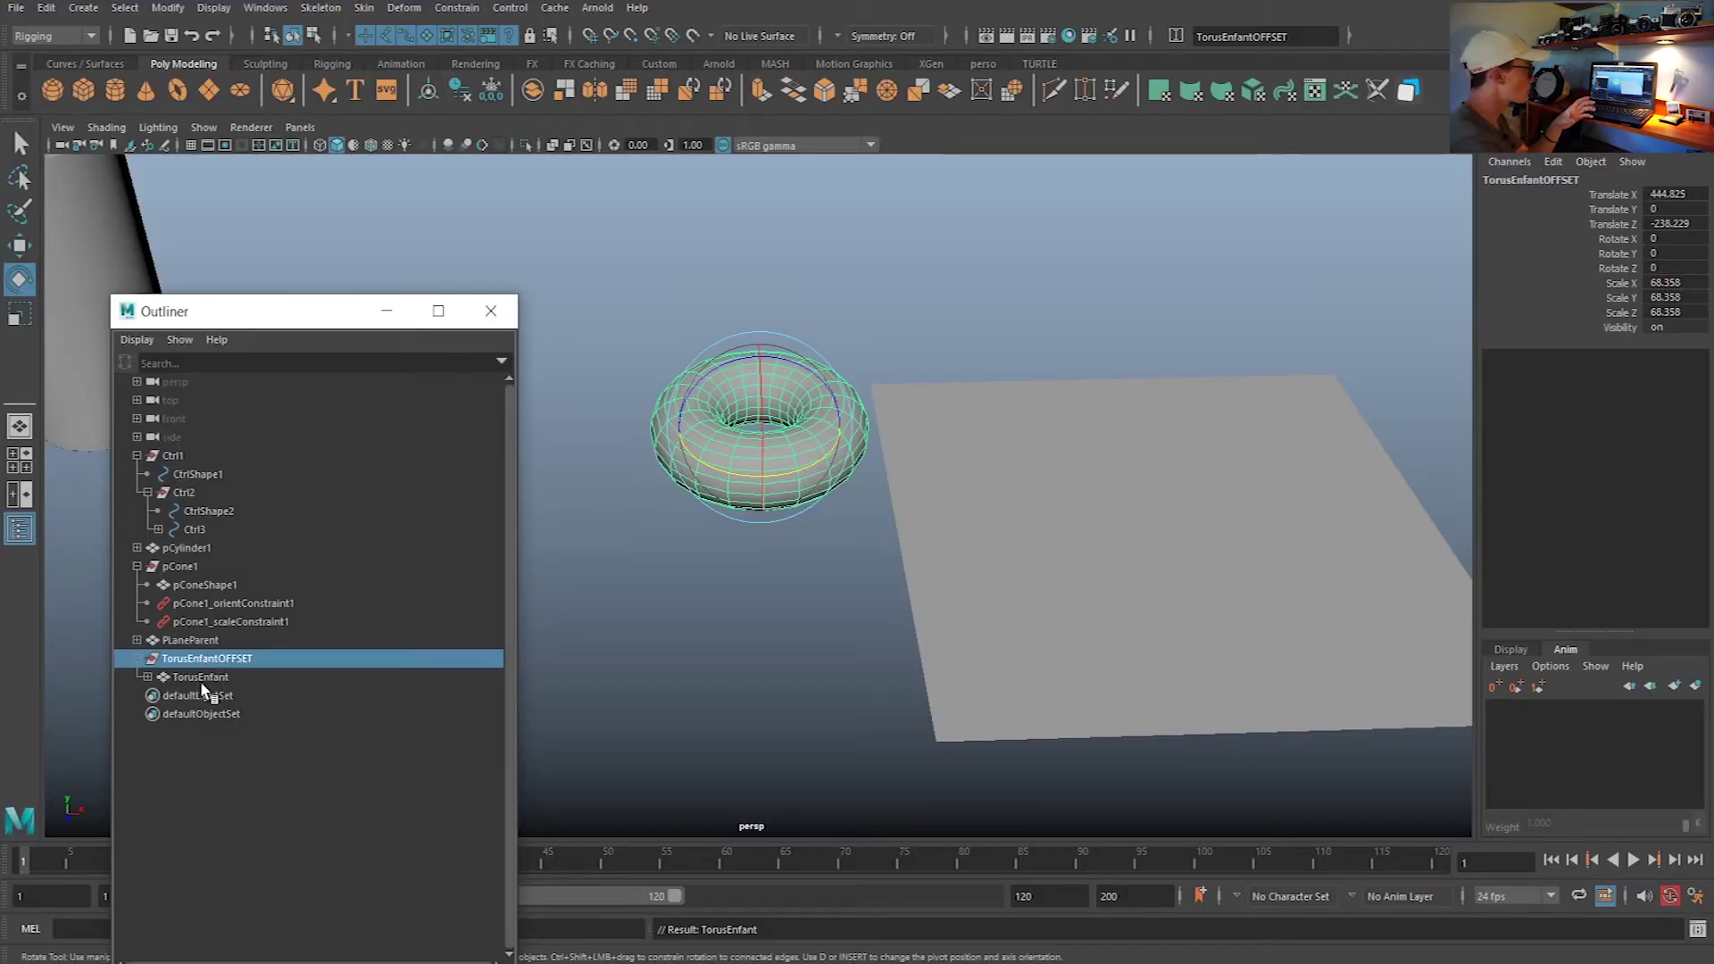
pyautogui.click(201, 681)
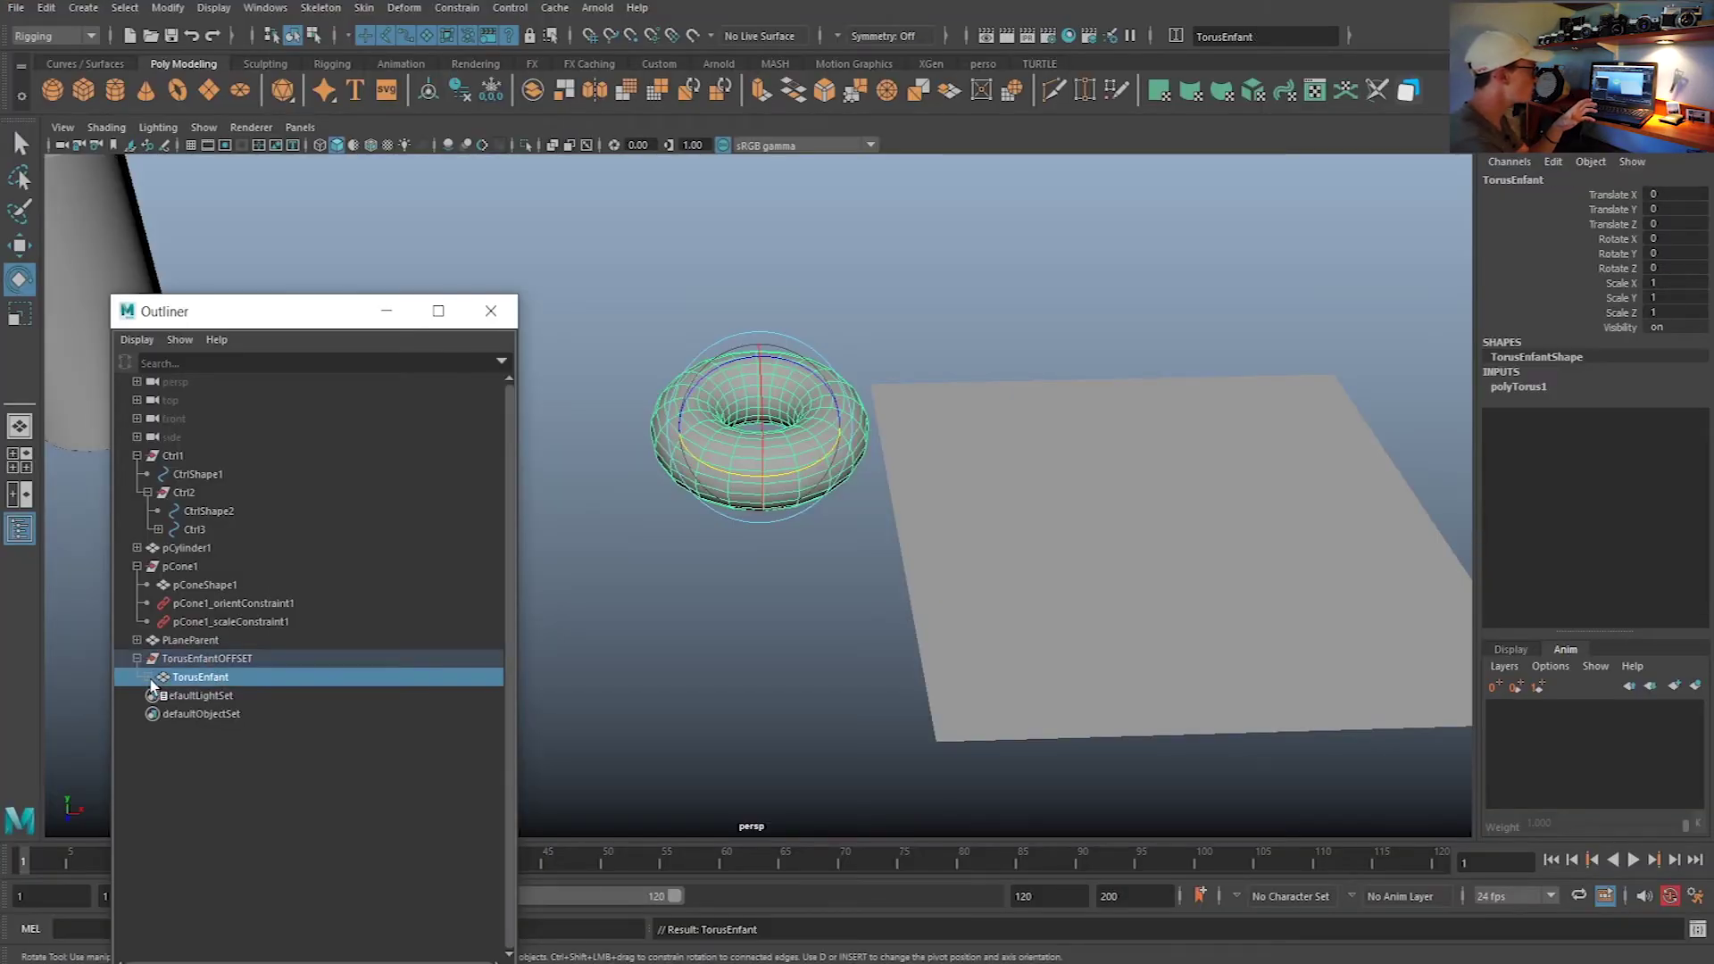
pyautogui.moveTo(1656, 194); pyautogui.dragTo(1688, 256)
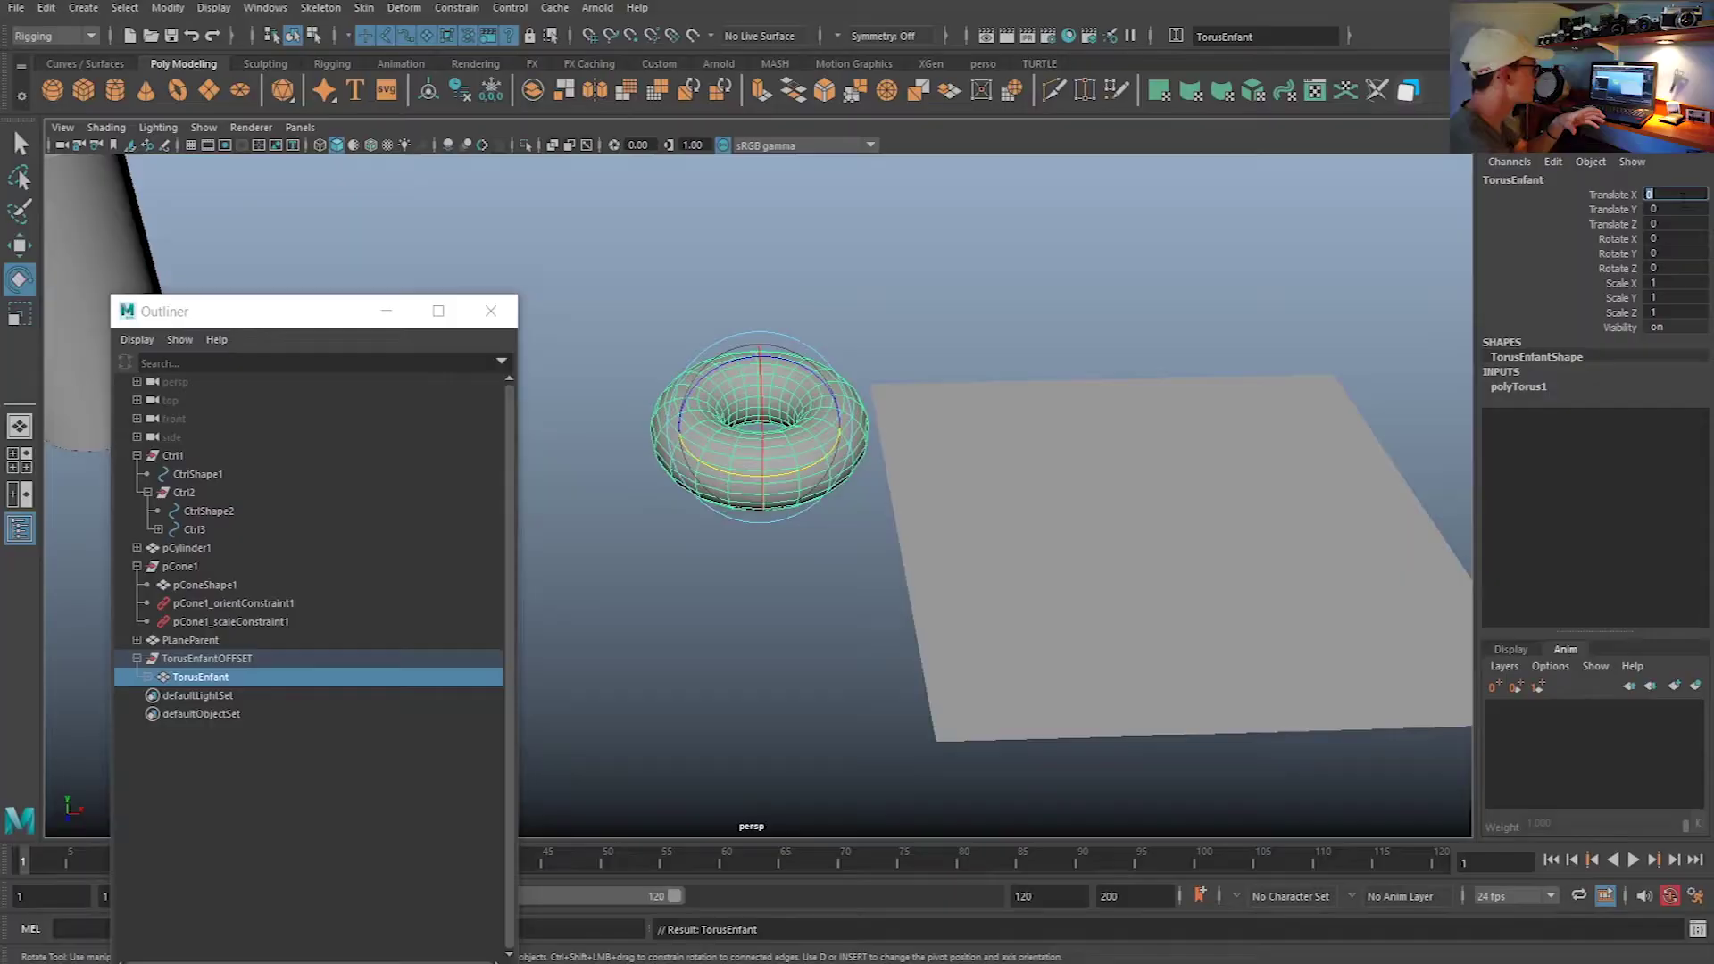
pyautogui.click(197, 660)
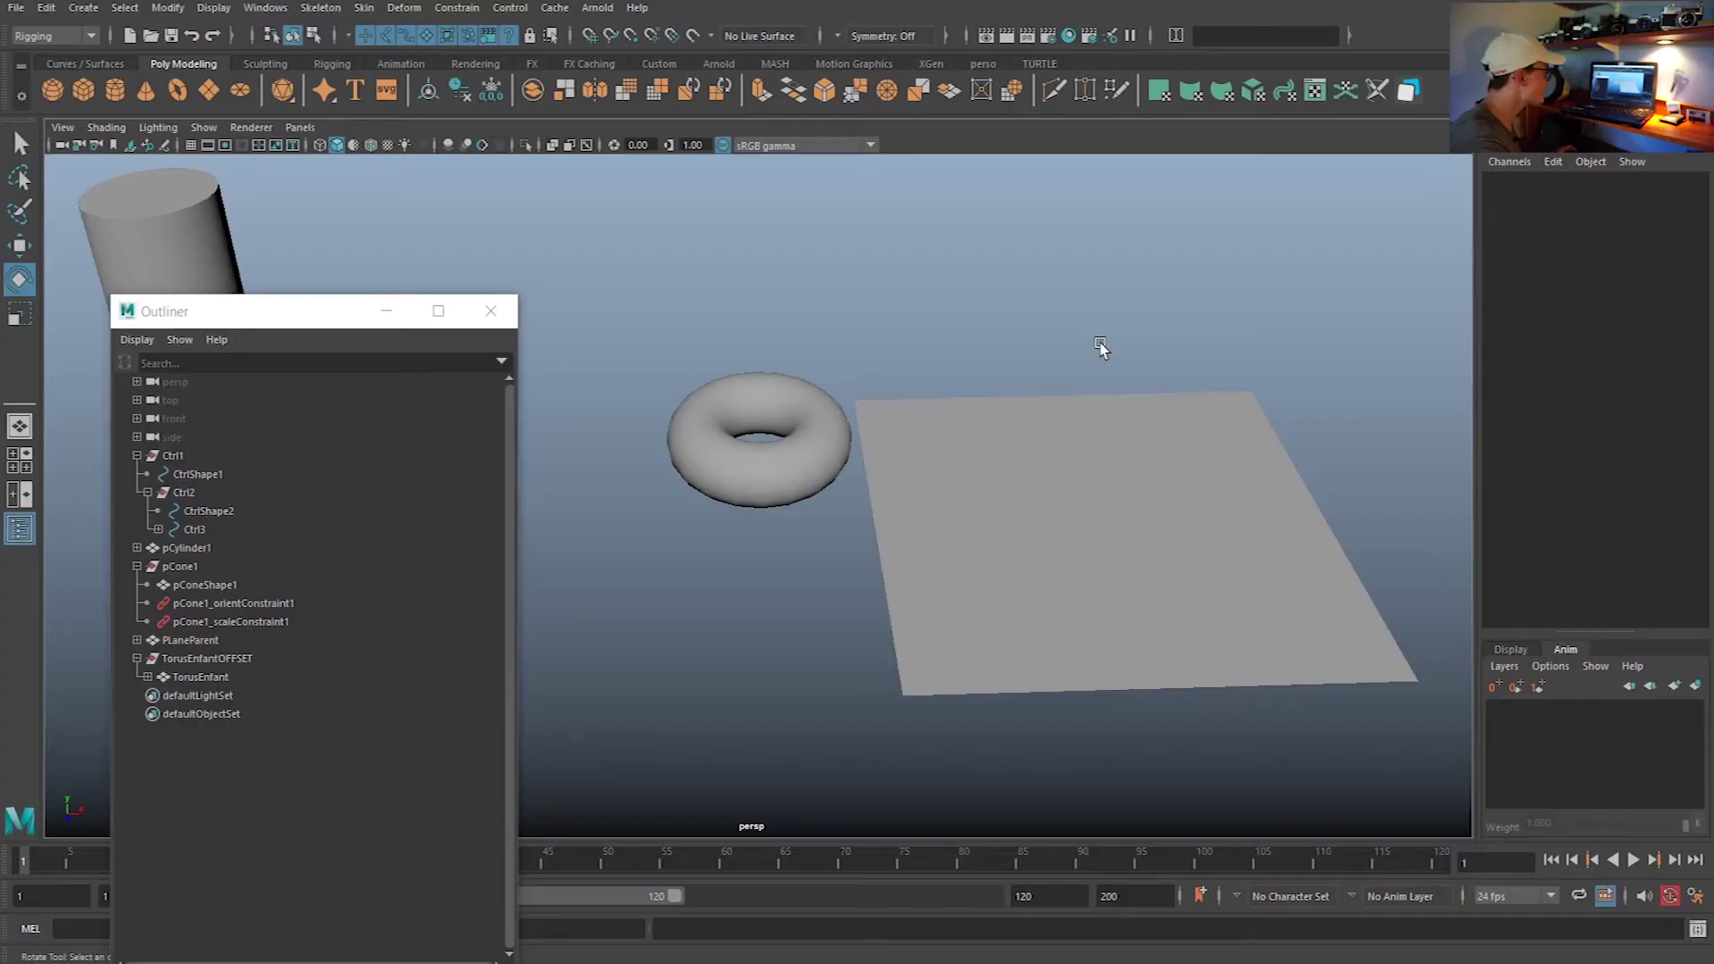
# Parent-constrain TorusEnfantOFFSET to PLaneParent, with the plane as the driver
pyautogui.click(1081, 451)
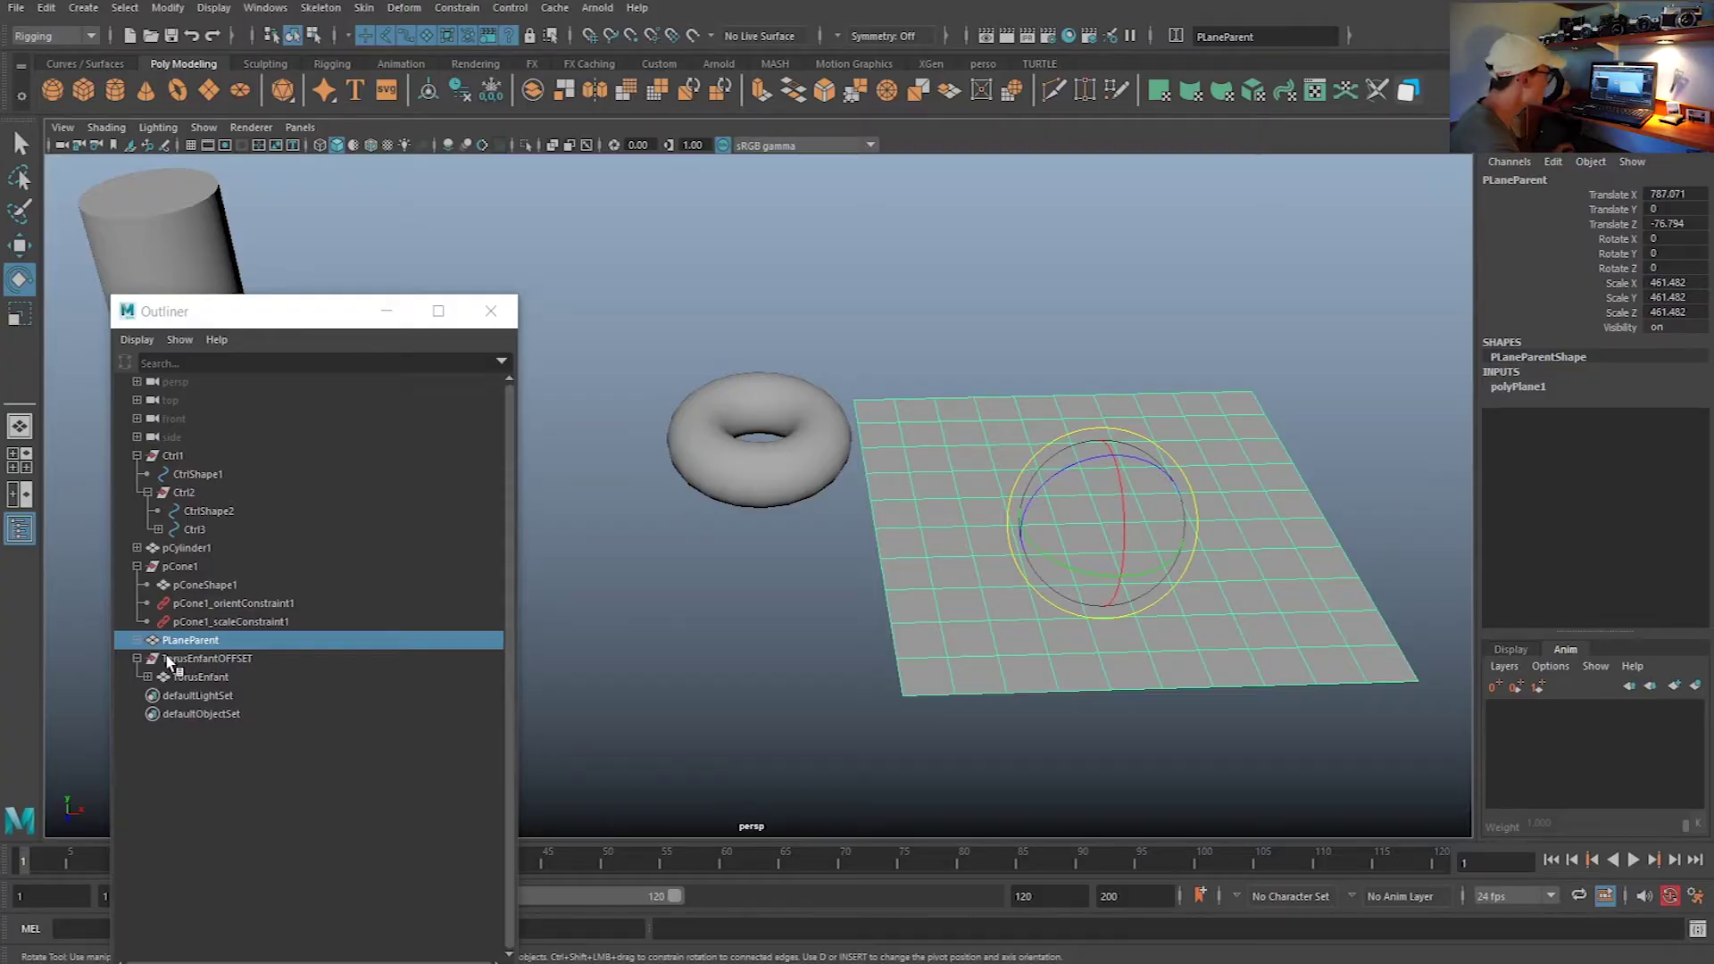
pyautogui.keyDown('ctrl'); pyautogui.click(230, 659); pyautogui.keyUp('ctrl')
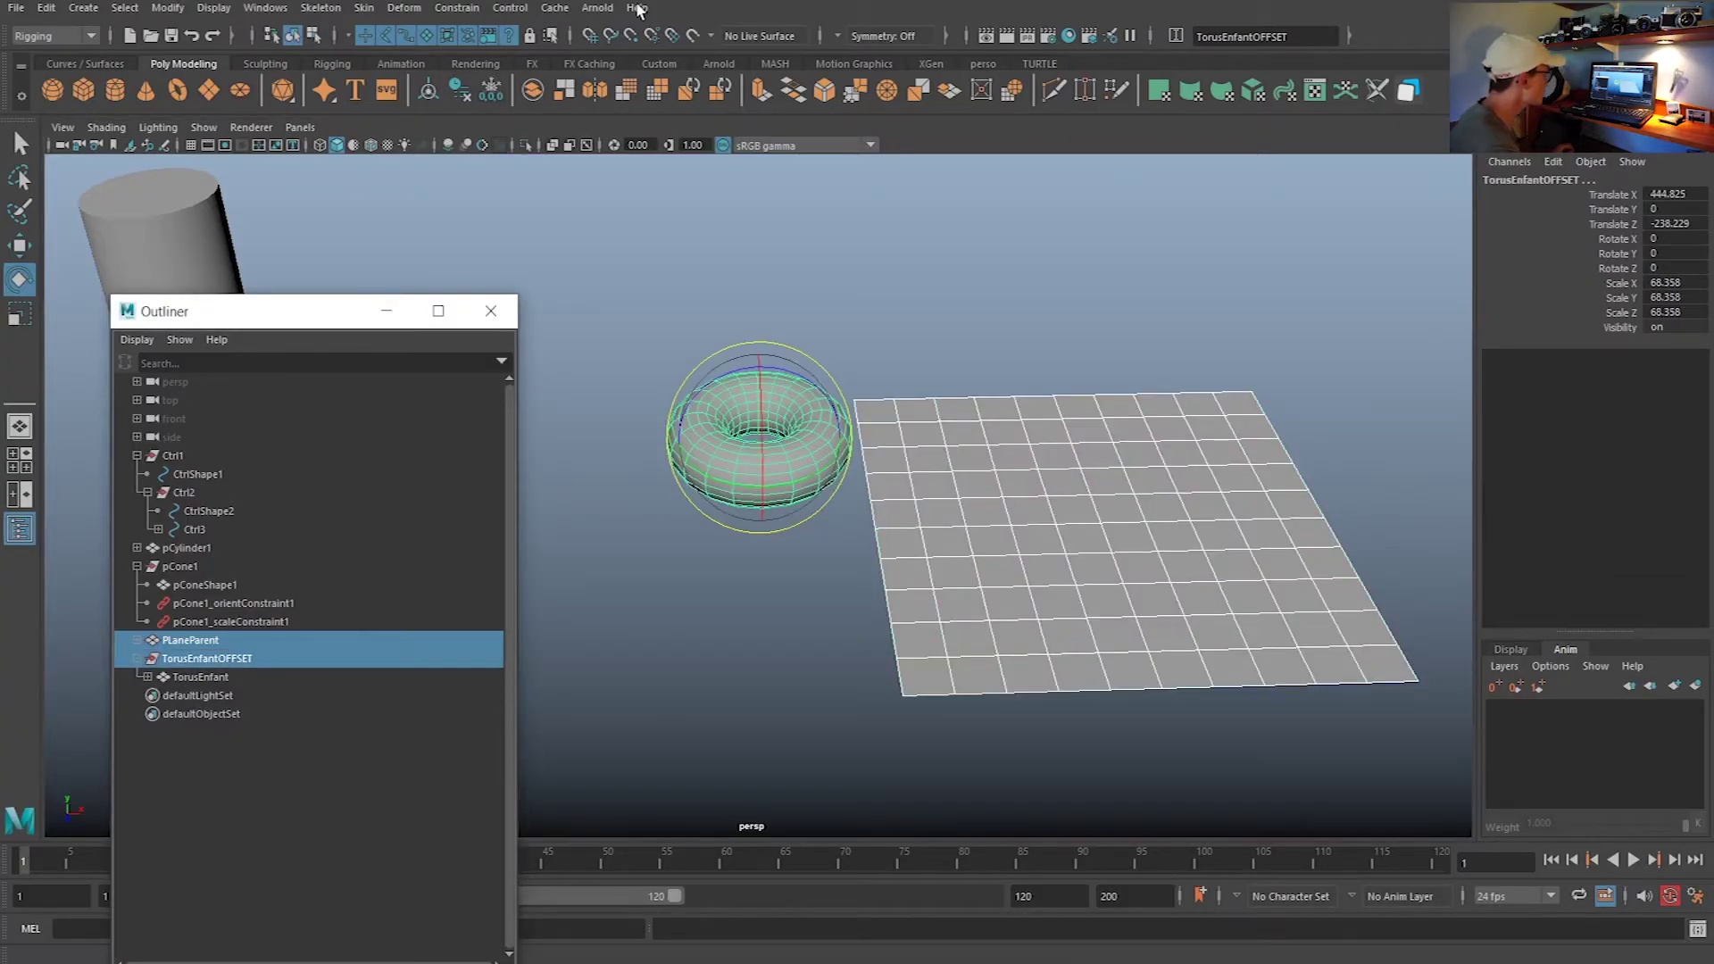
pyautogui.click(477, 13)
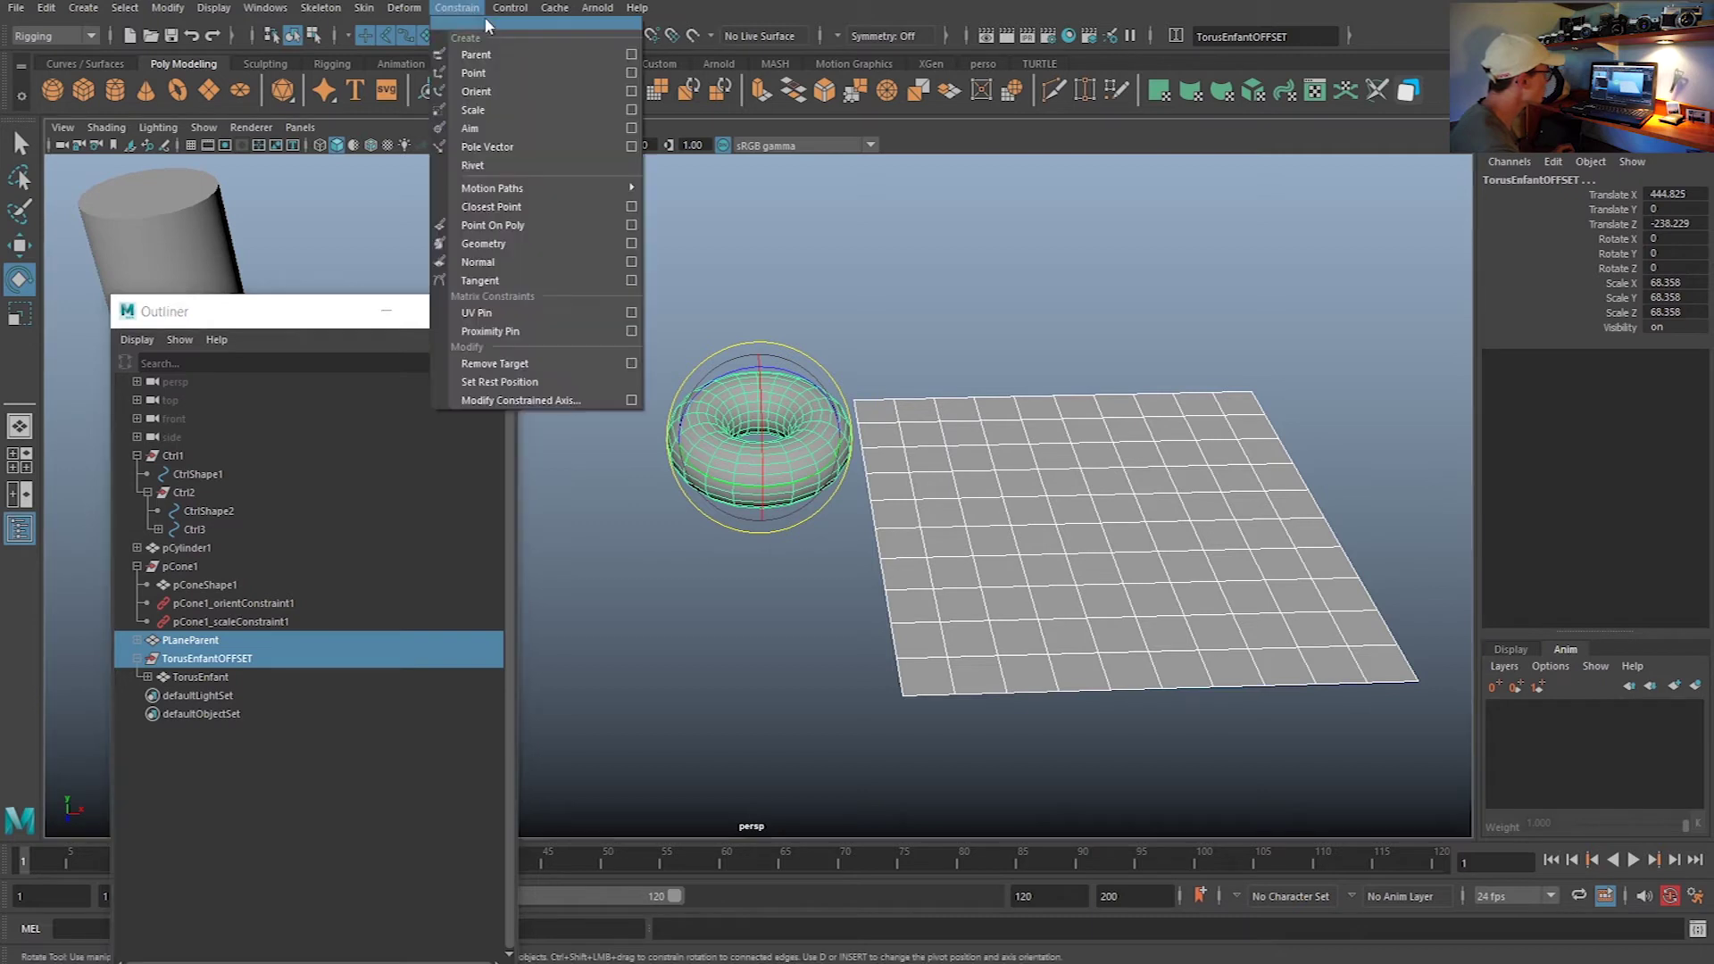
pyautogui.click(631, 54)
pyautogui.click(1077, 328)
pyautogui.click(1077, 362)
pyautogui.click(1007, 511)
pyautogui.click(1007, 825)
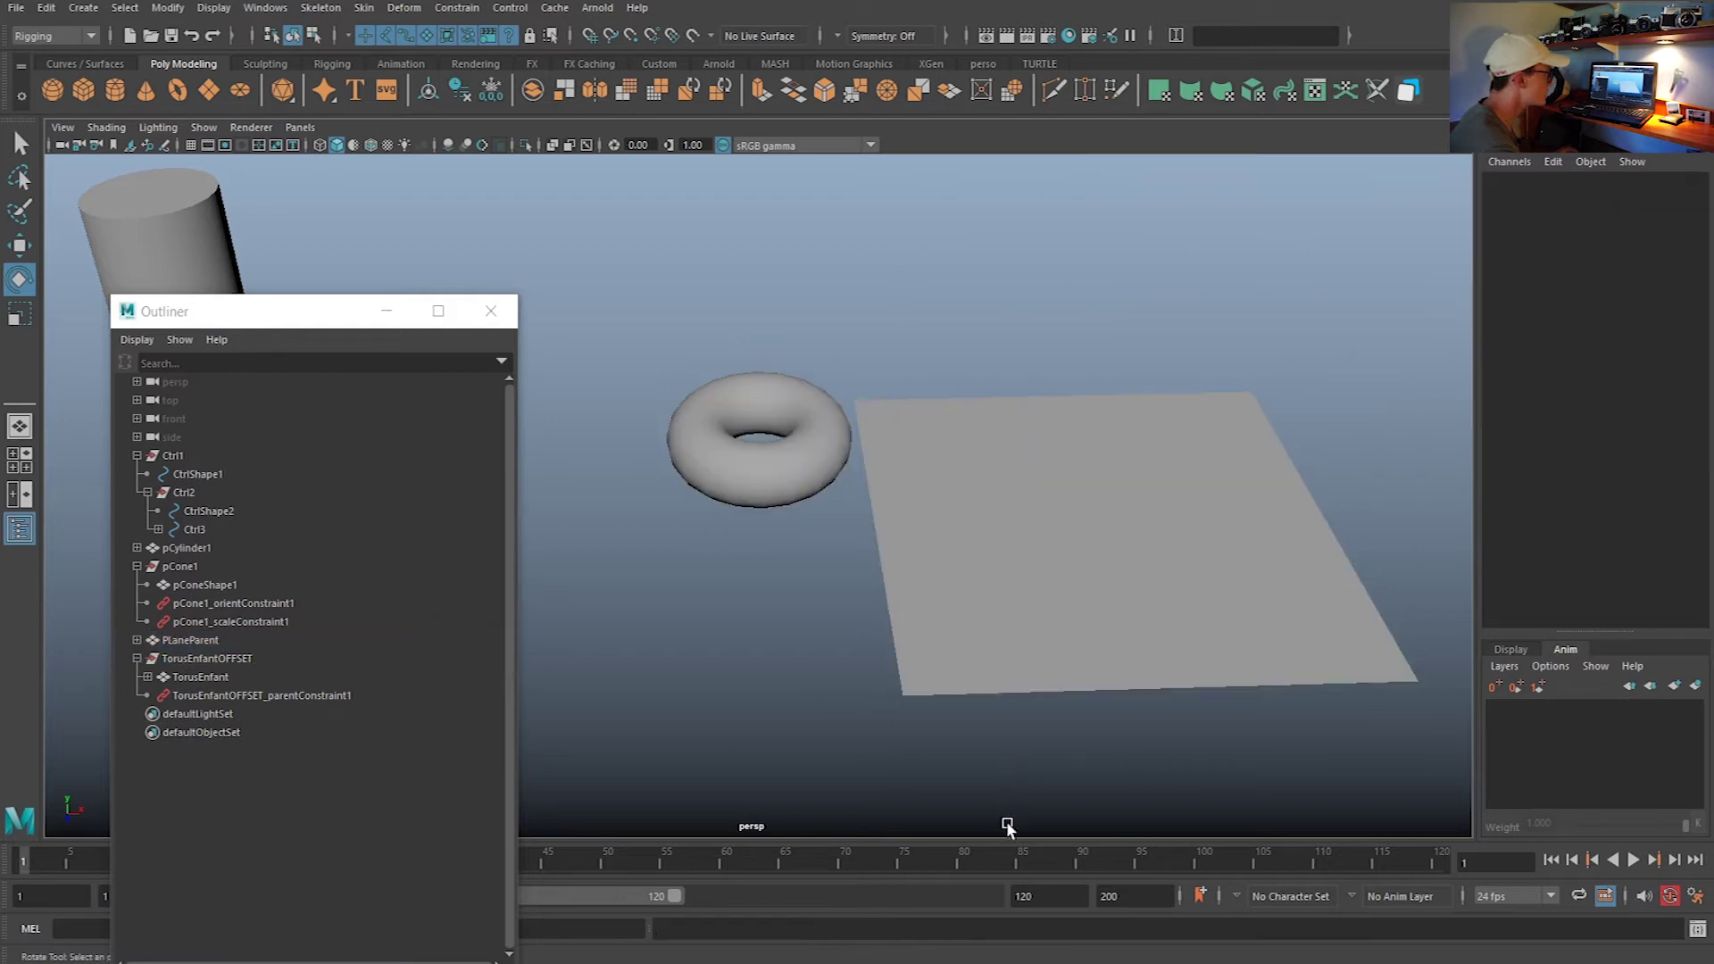
# Move and rotate PLaneParent slightly to test how the torus follows it
pyautogui.click(1134, 479)
pyautogui.moveTo(1136, 507); pyautogui.dragTo(1069, 466)
pyautogui.press('w')
pyautogui.press('e')
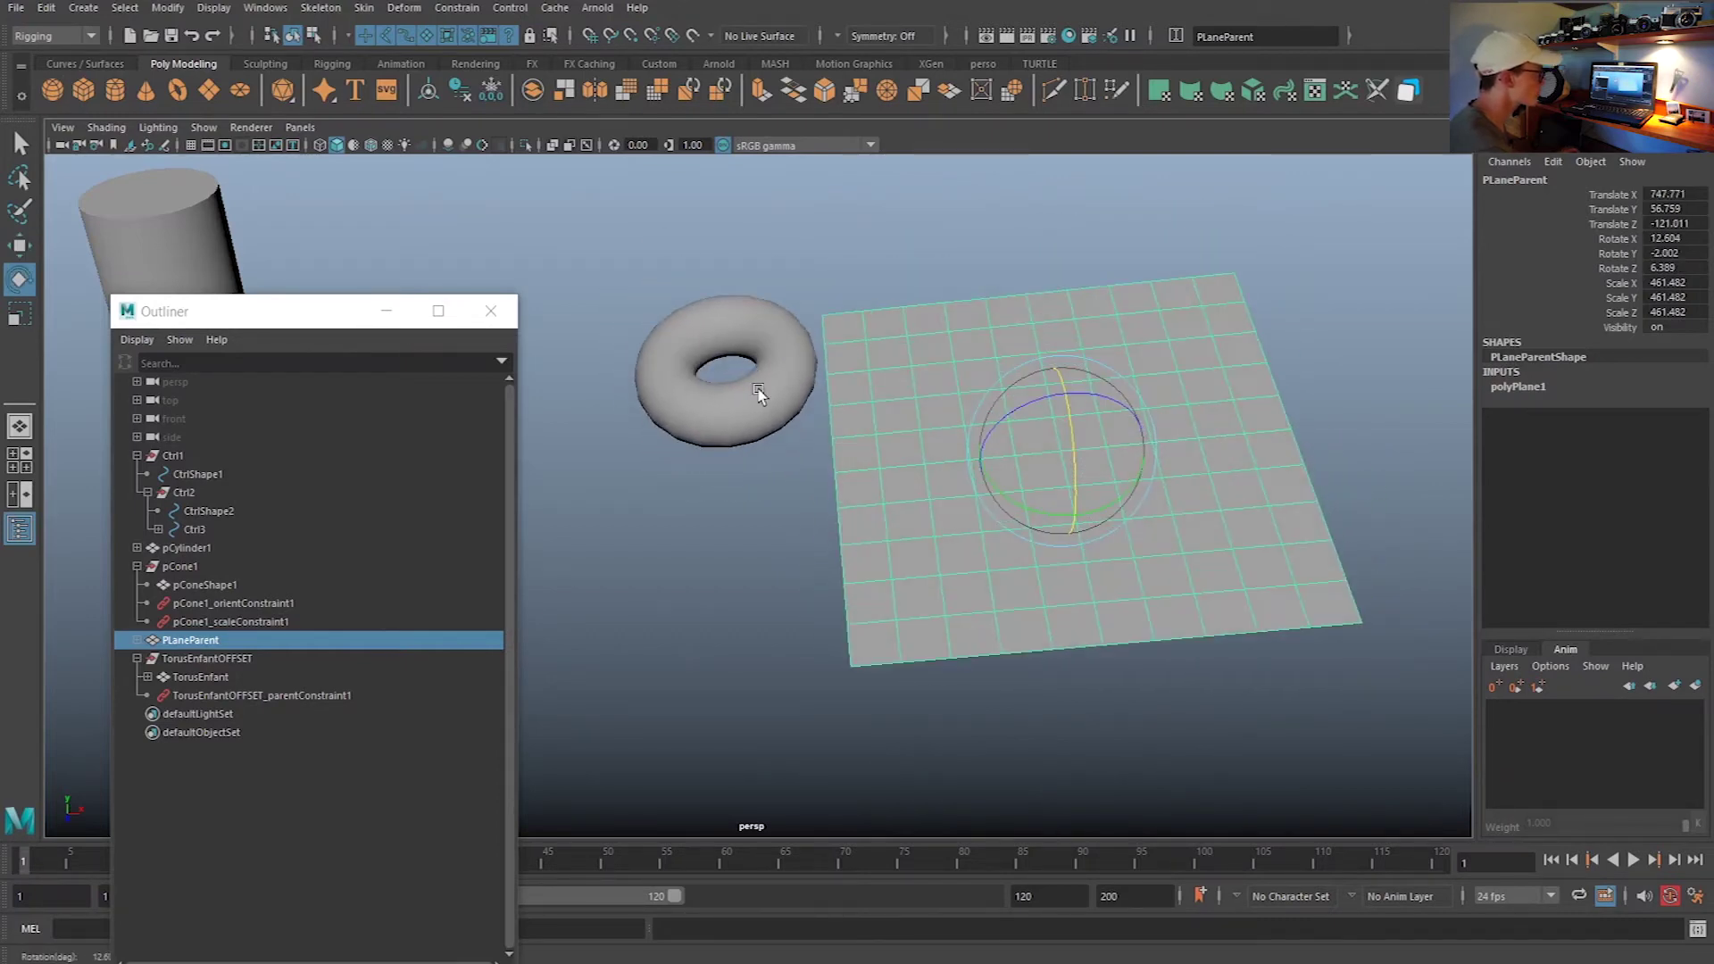
pyautogui.keyDown('alt'); pyautogui.moveTo(791, 420); pyautogui.dragTo(831, 478); pyautogui.keyUp('alt')
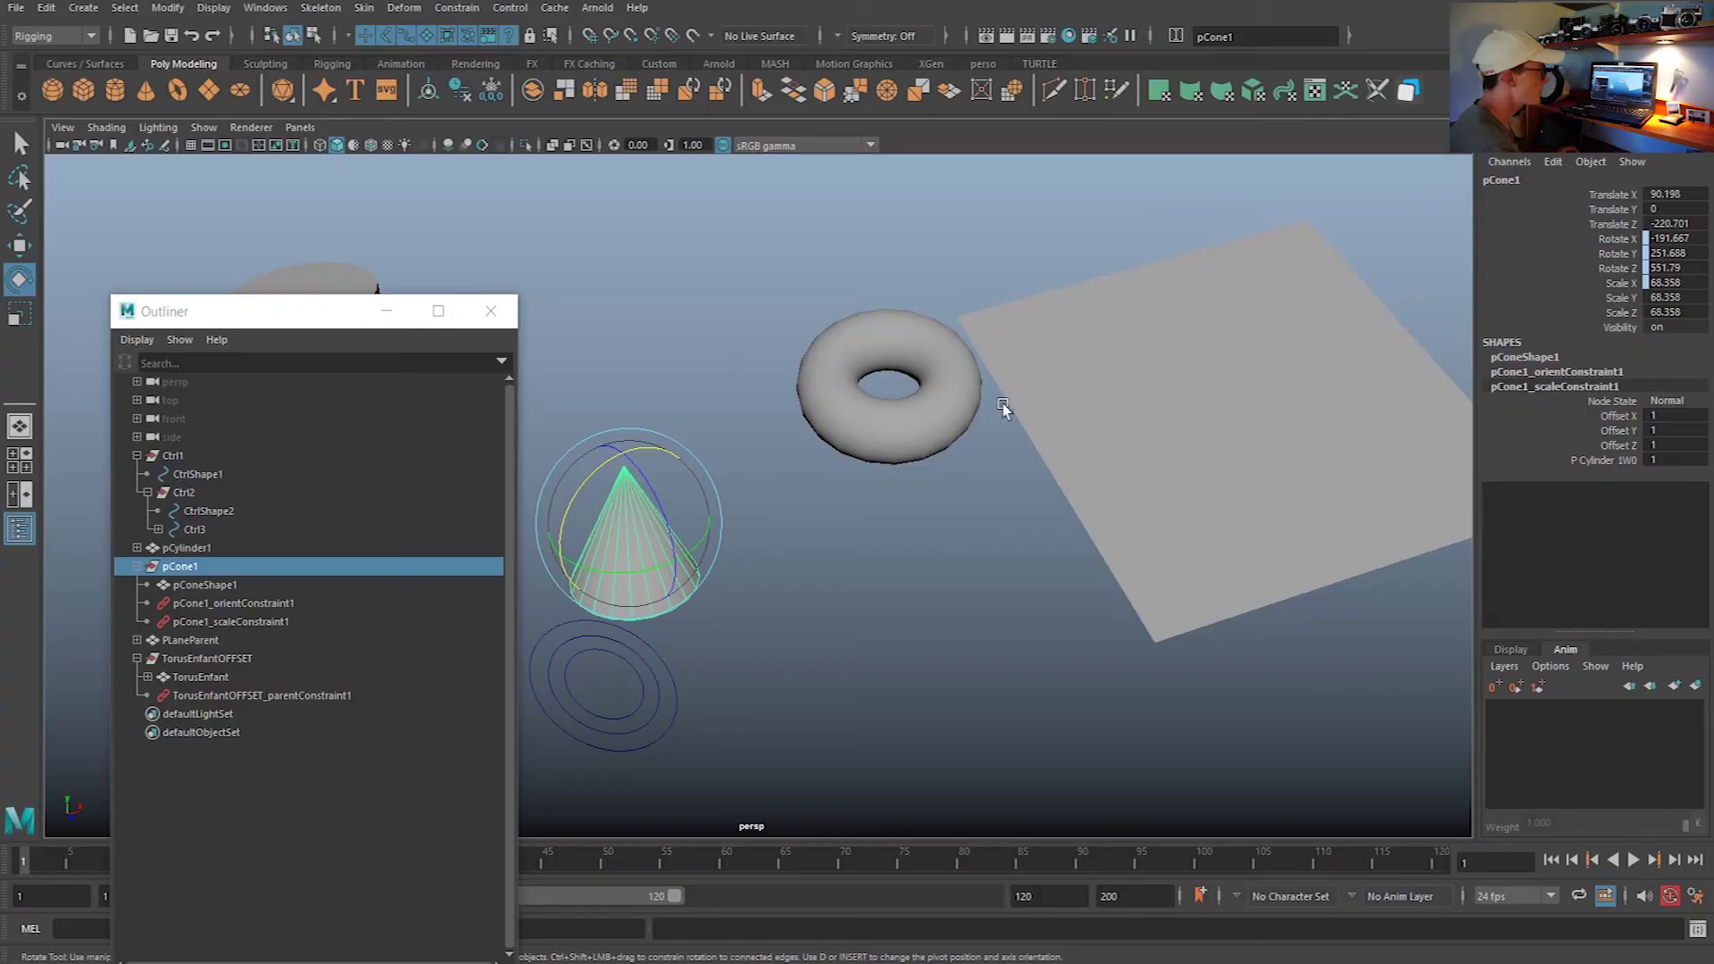
pyautogui.click(1038, 342)
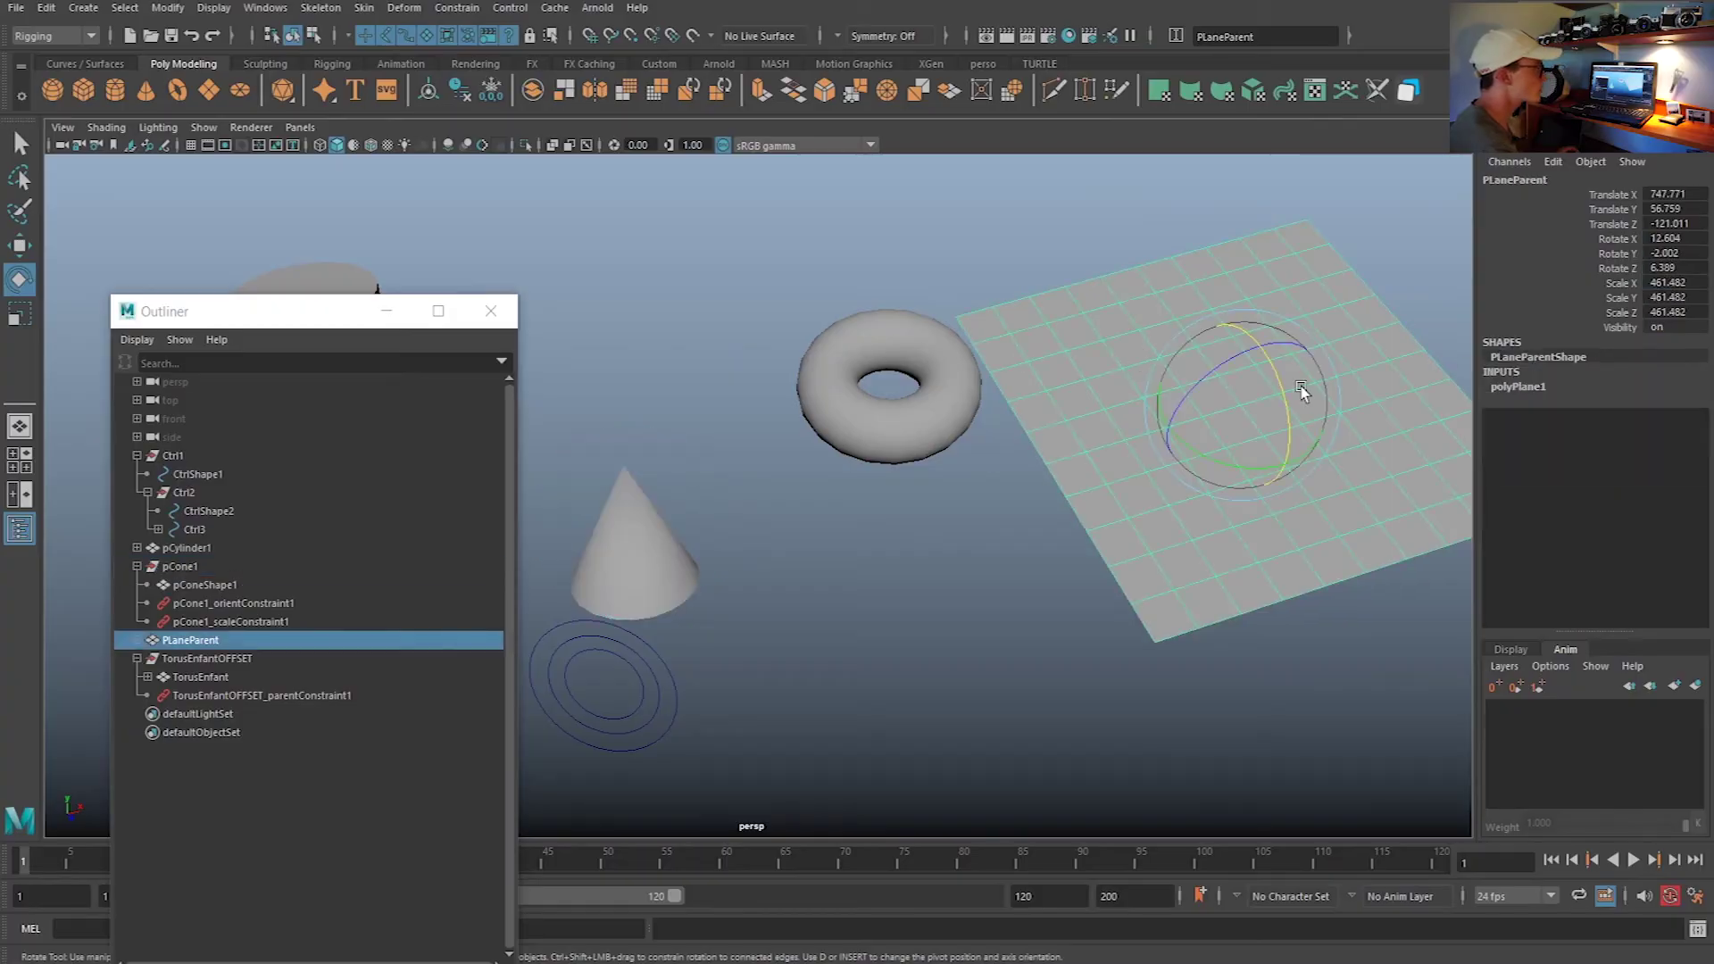
pyautogui.click(165, 658)
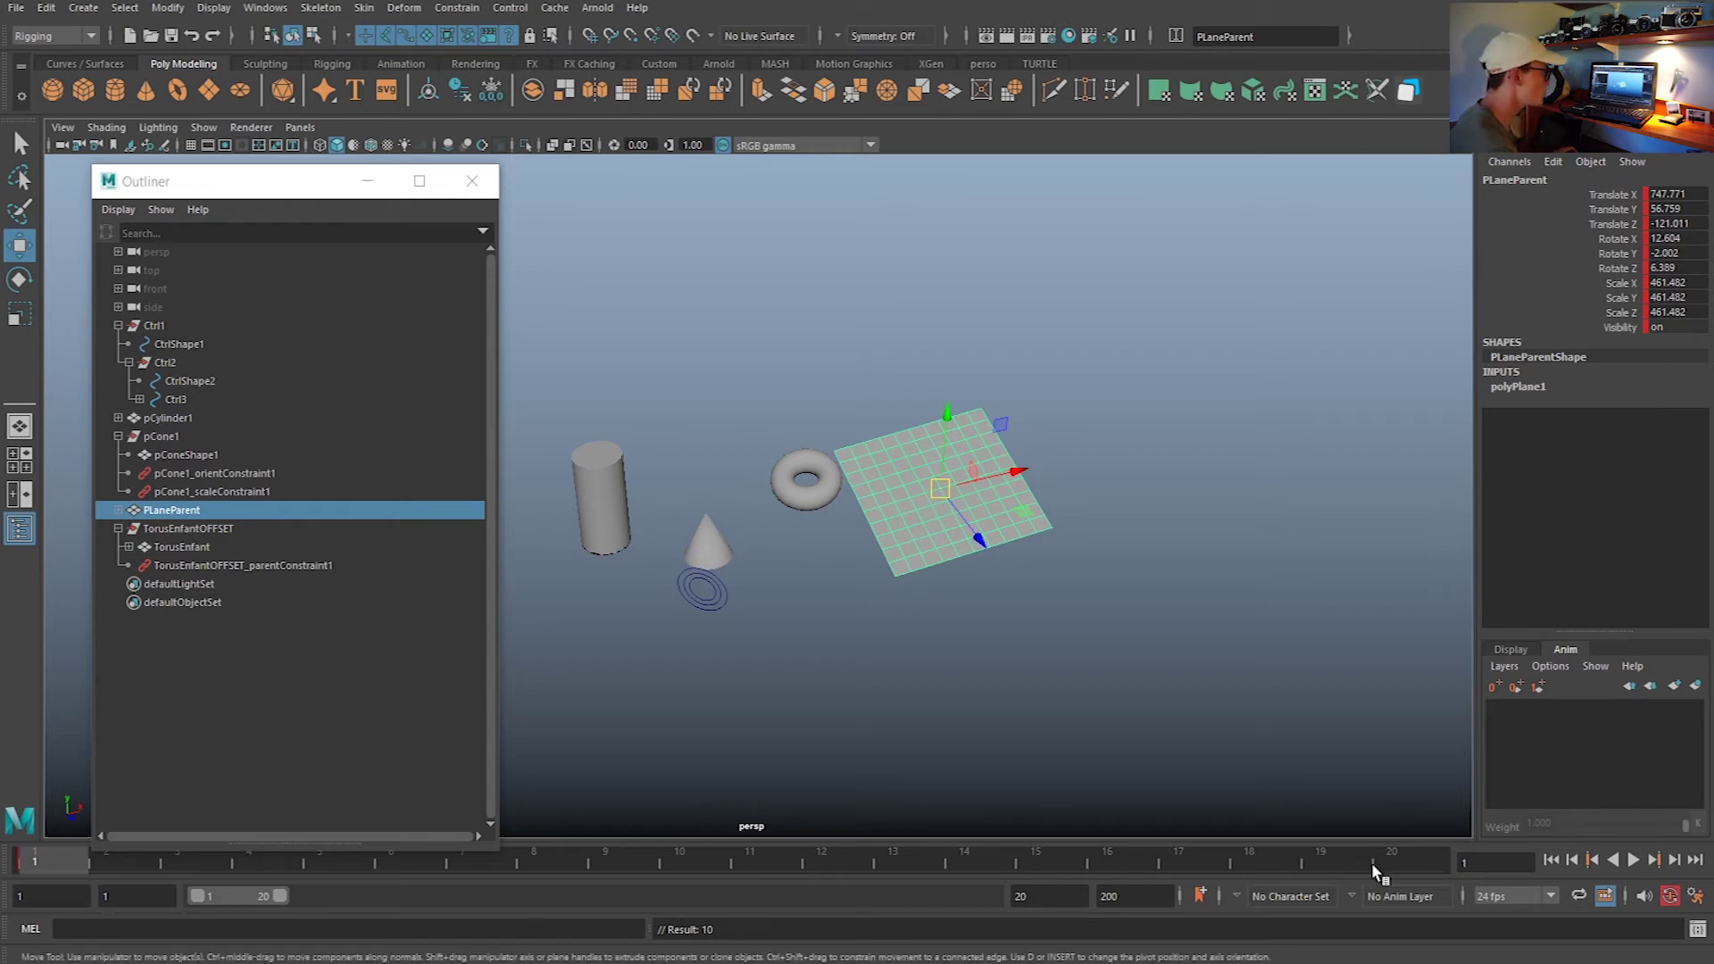
# At frame 20, move PLaneParent to about 1090, -190, 195 and rotate it, and play back the animation
pyautogui.moveTo(941, 489); pyautogui.dragTo(1334, 726)
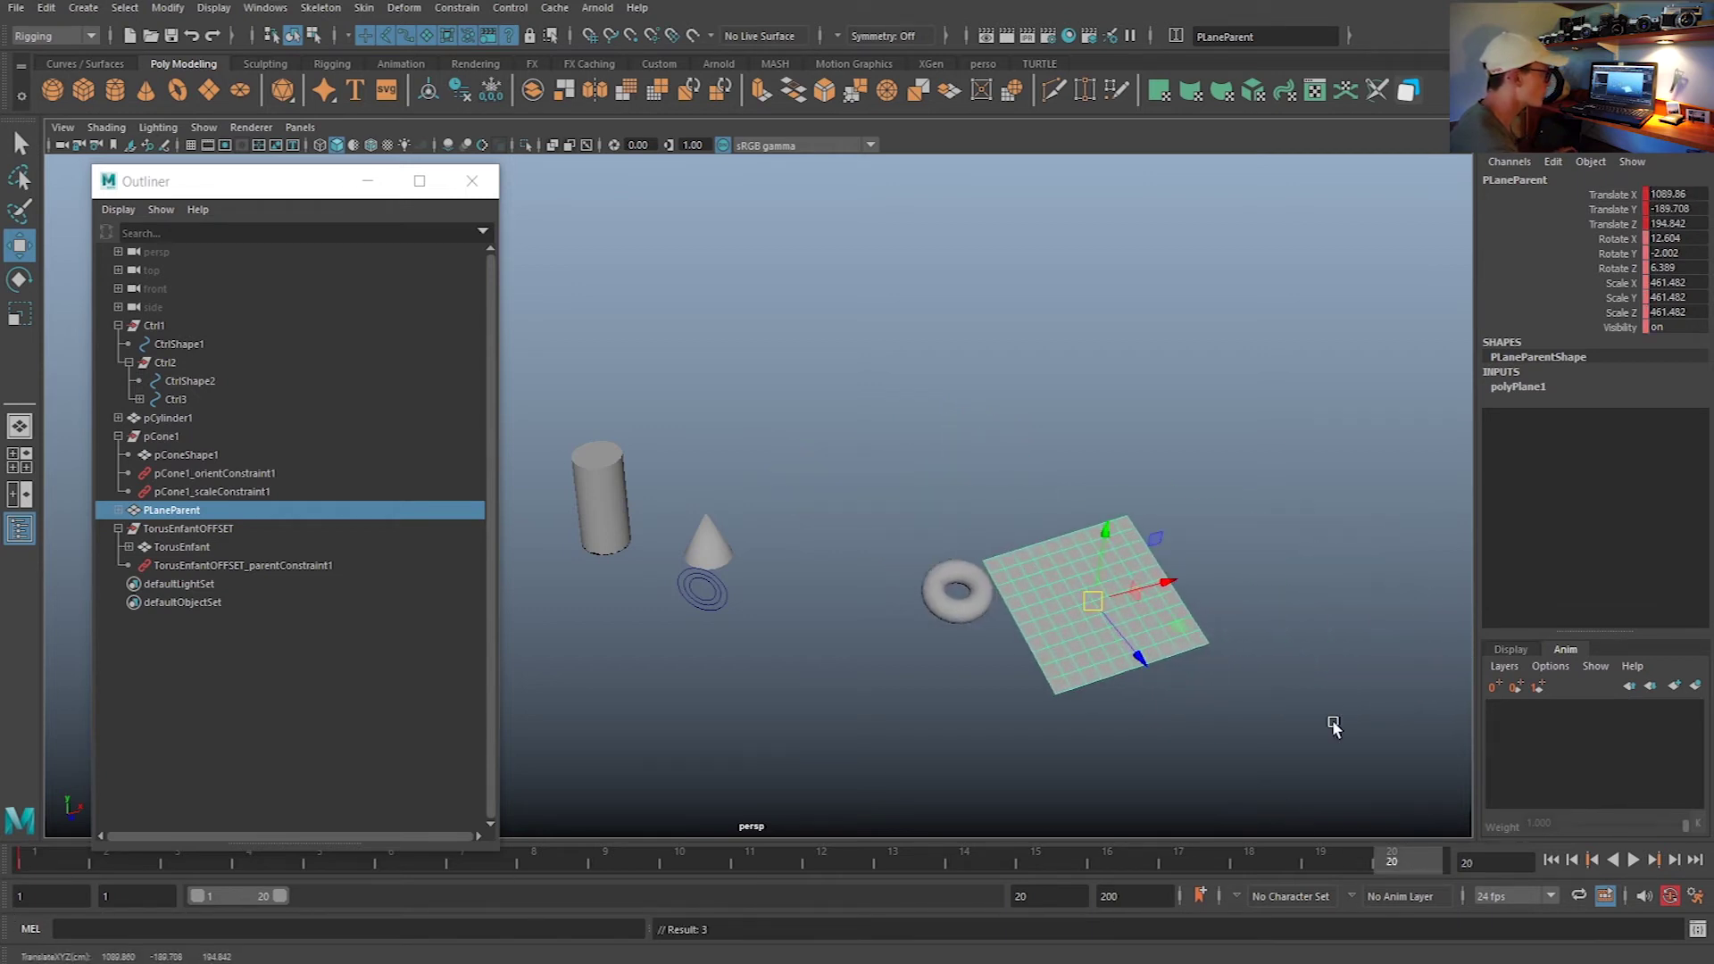
pyautogui.press('e')
pyautogui.moveTo(1052, 569); pyautogui.dragTo(1139, 580)
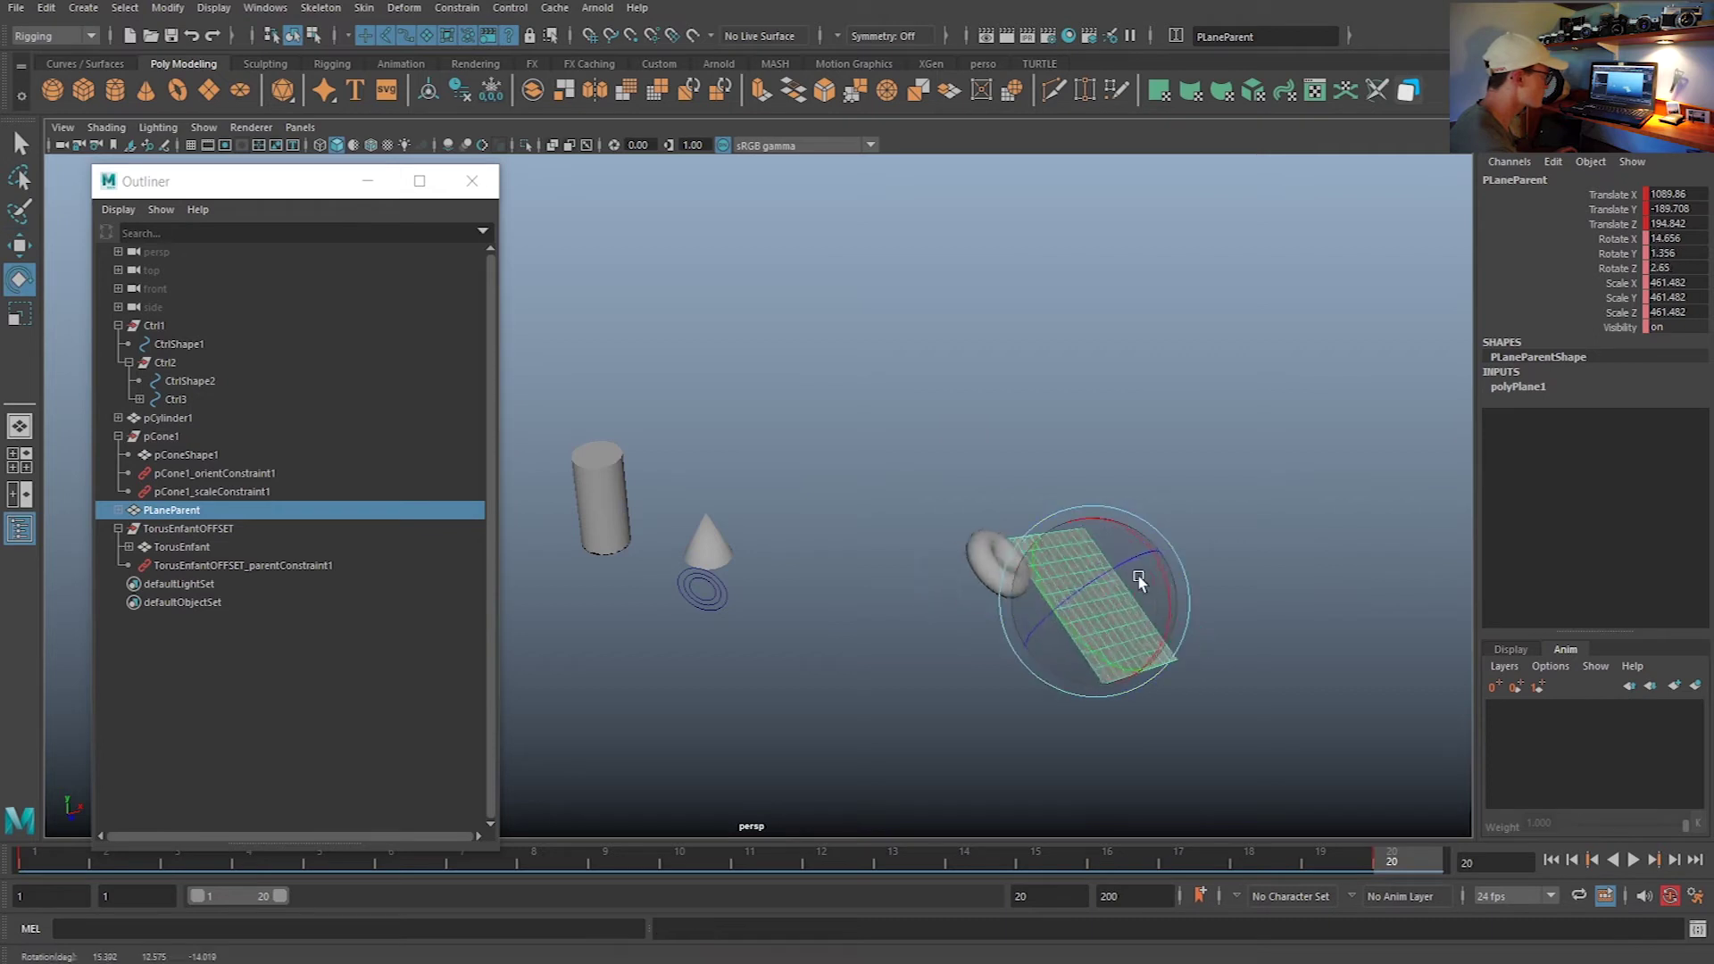
pyautogui.hotkey('alt', 'v')
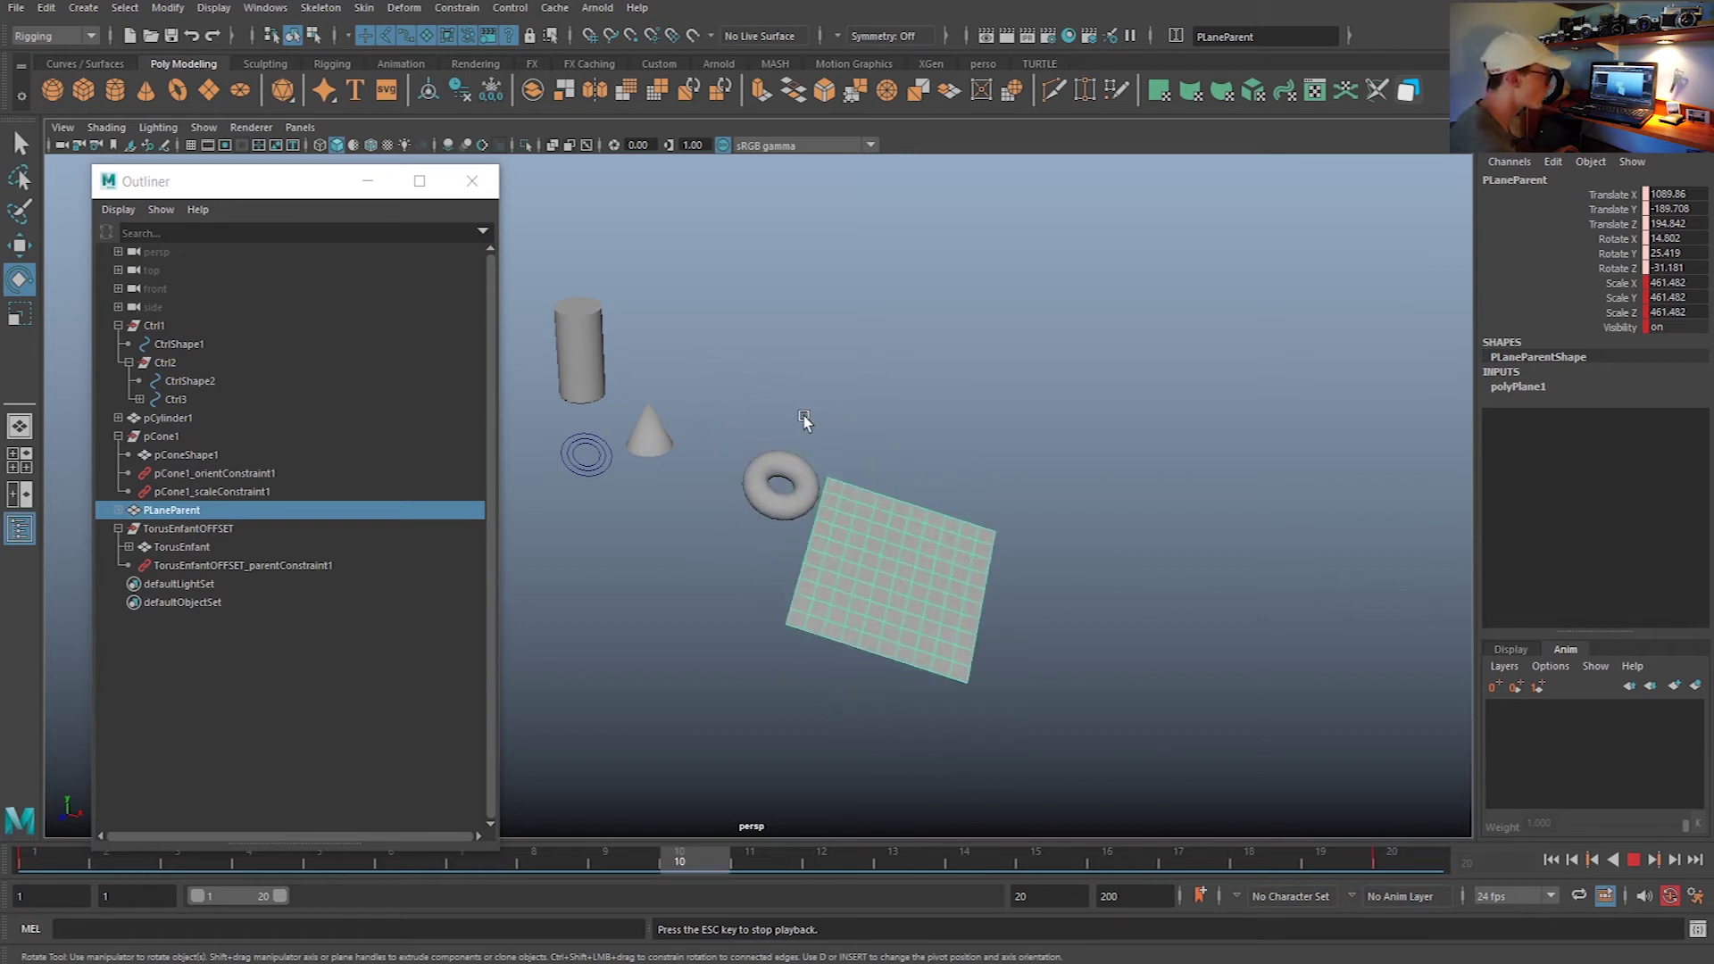
pyautogui.press('Escape')
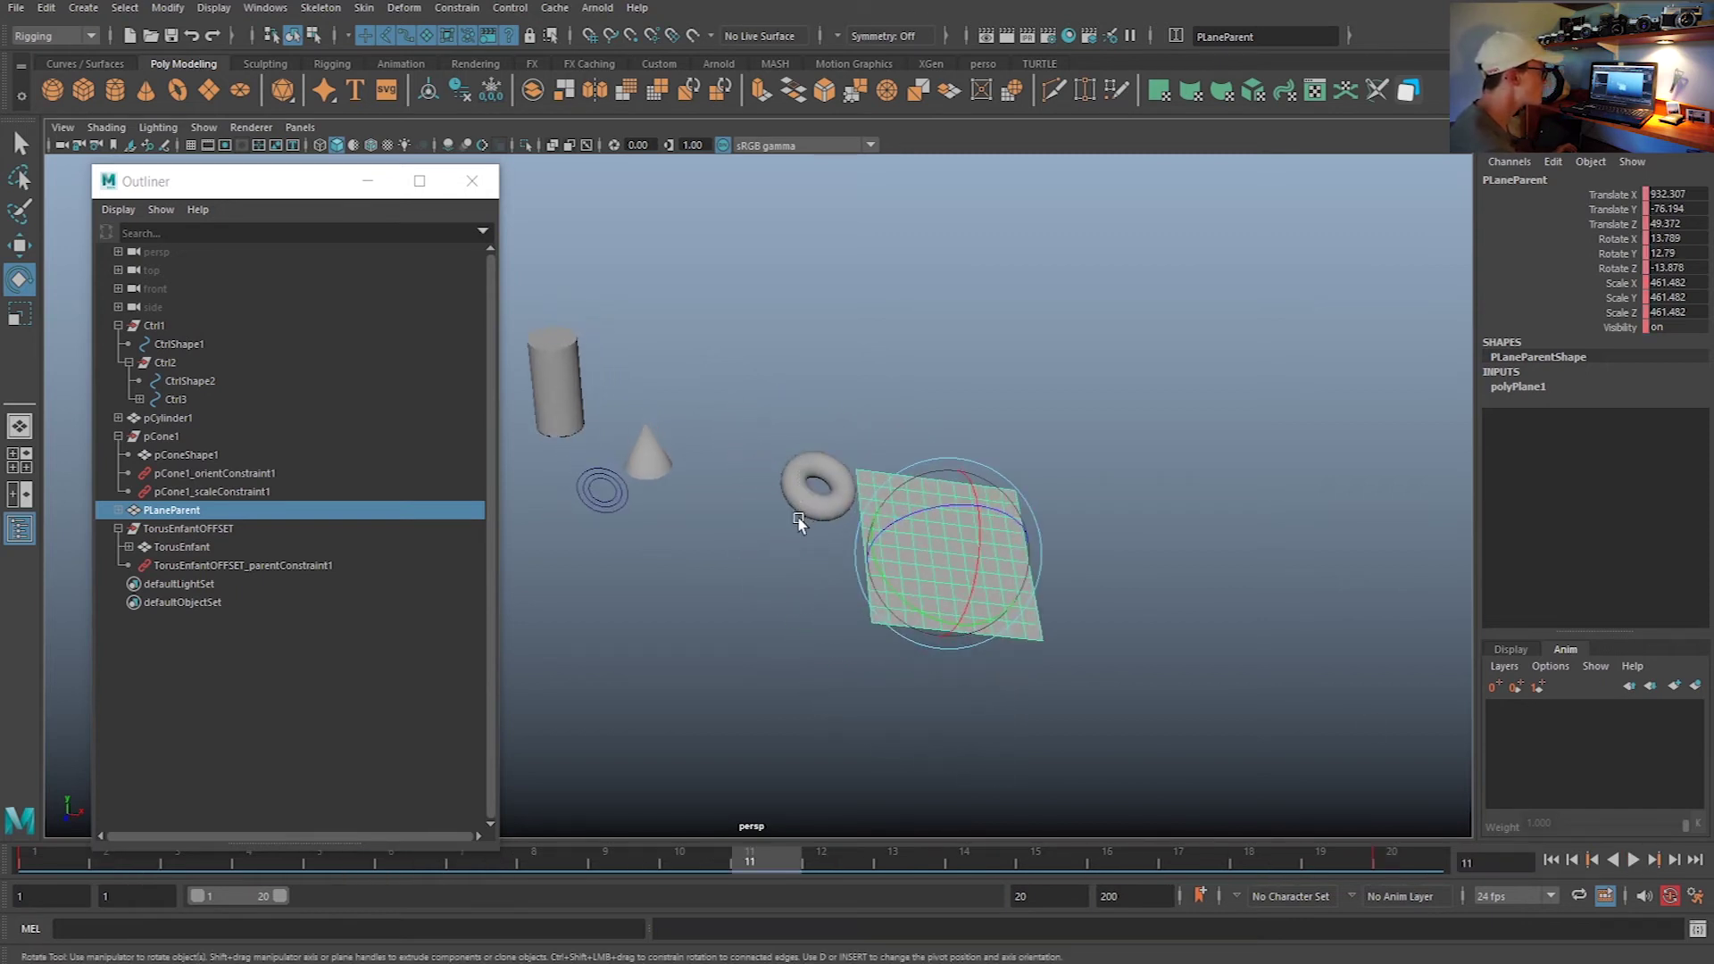
# Animate TorusEnfant on its own from frame 12 to about 5.4, 5.4, -1.5 at frame 20, and play it back
pyautogui.click(800, 521)
pyautogui.click(45, 857)
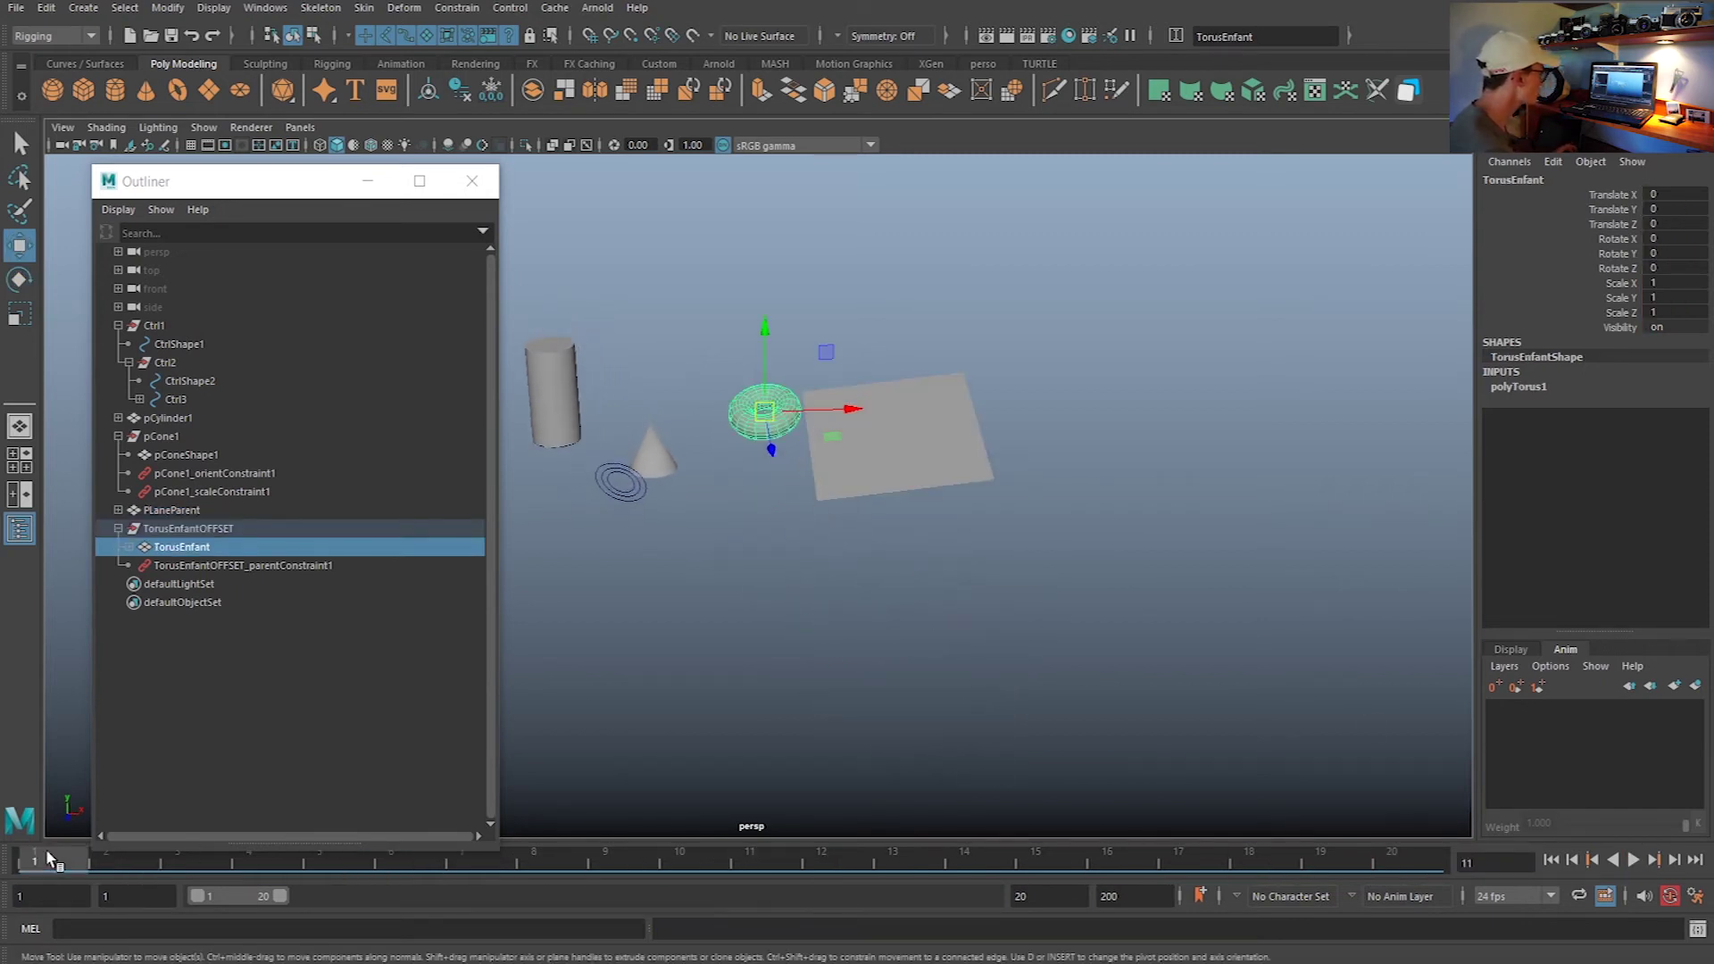
pyautogui.moveTo(181, 864); pyautogui.dragTo(828, 848)
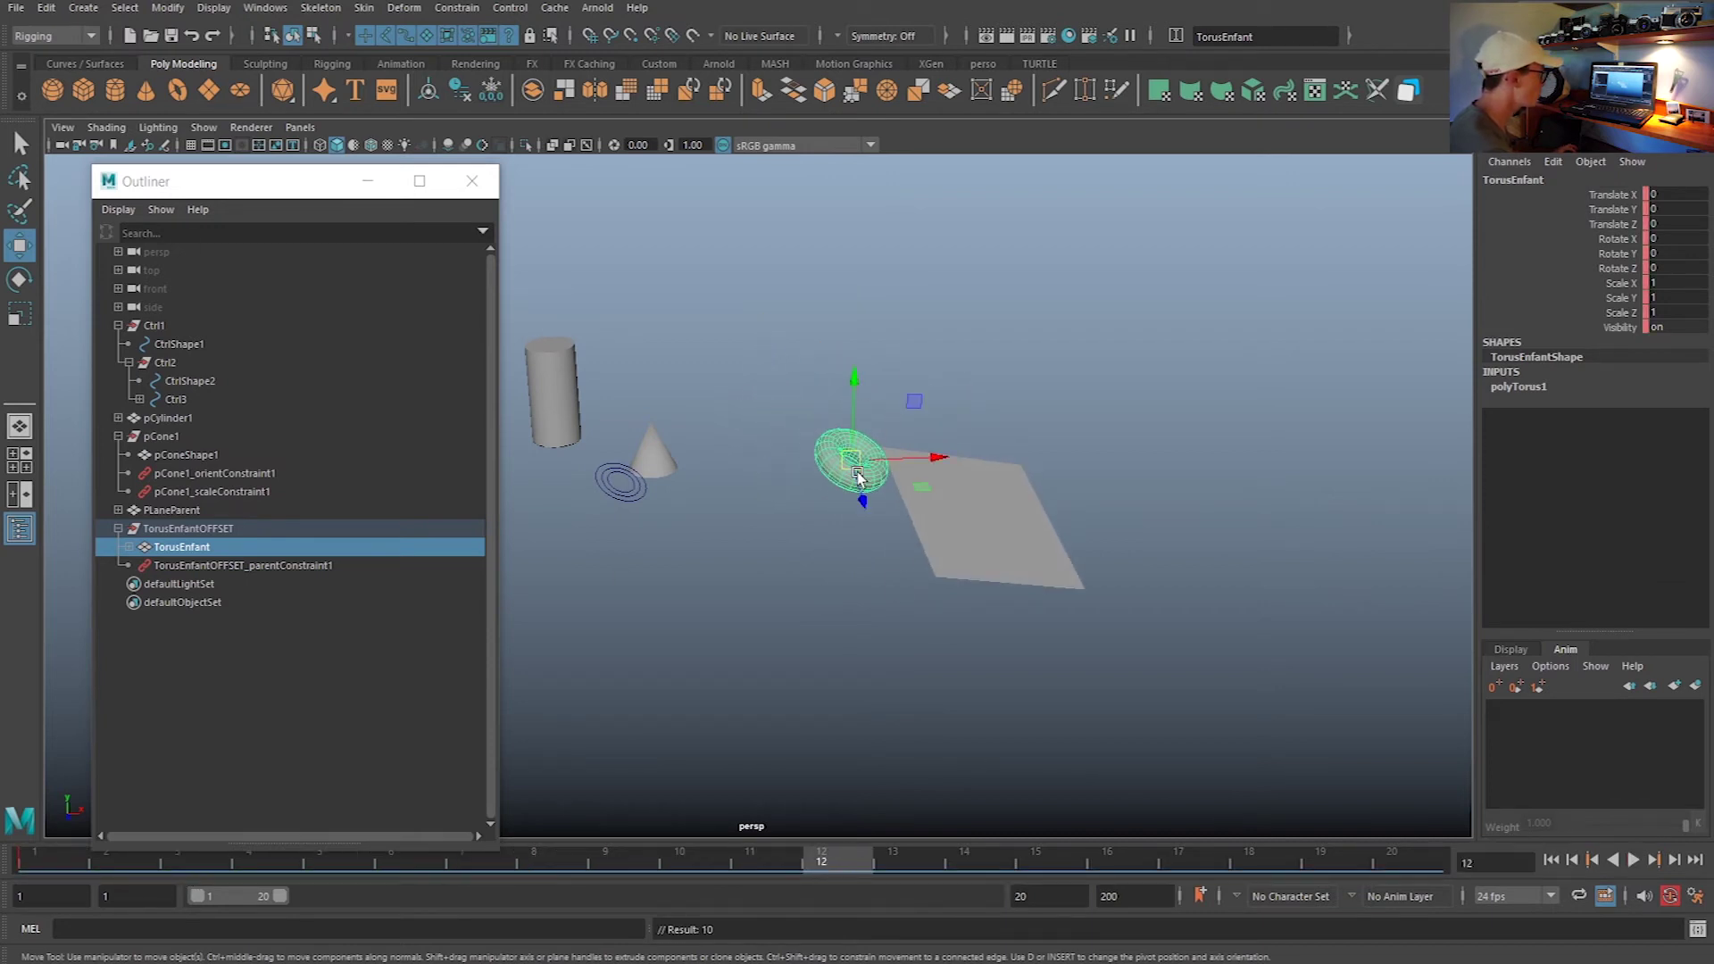
pyautogui.moveTo(857, 475); pyautogui.dragTo(1015, 354)
pyautogui.click(1411, 857)
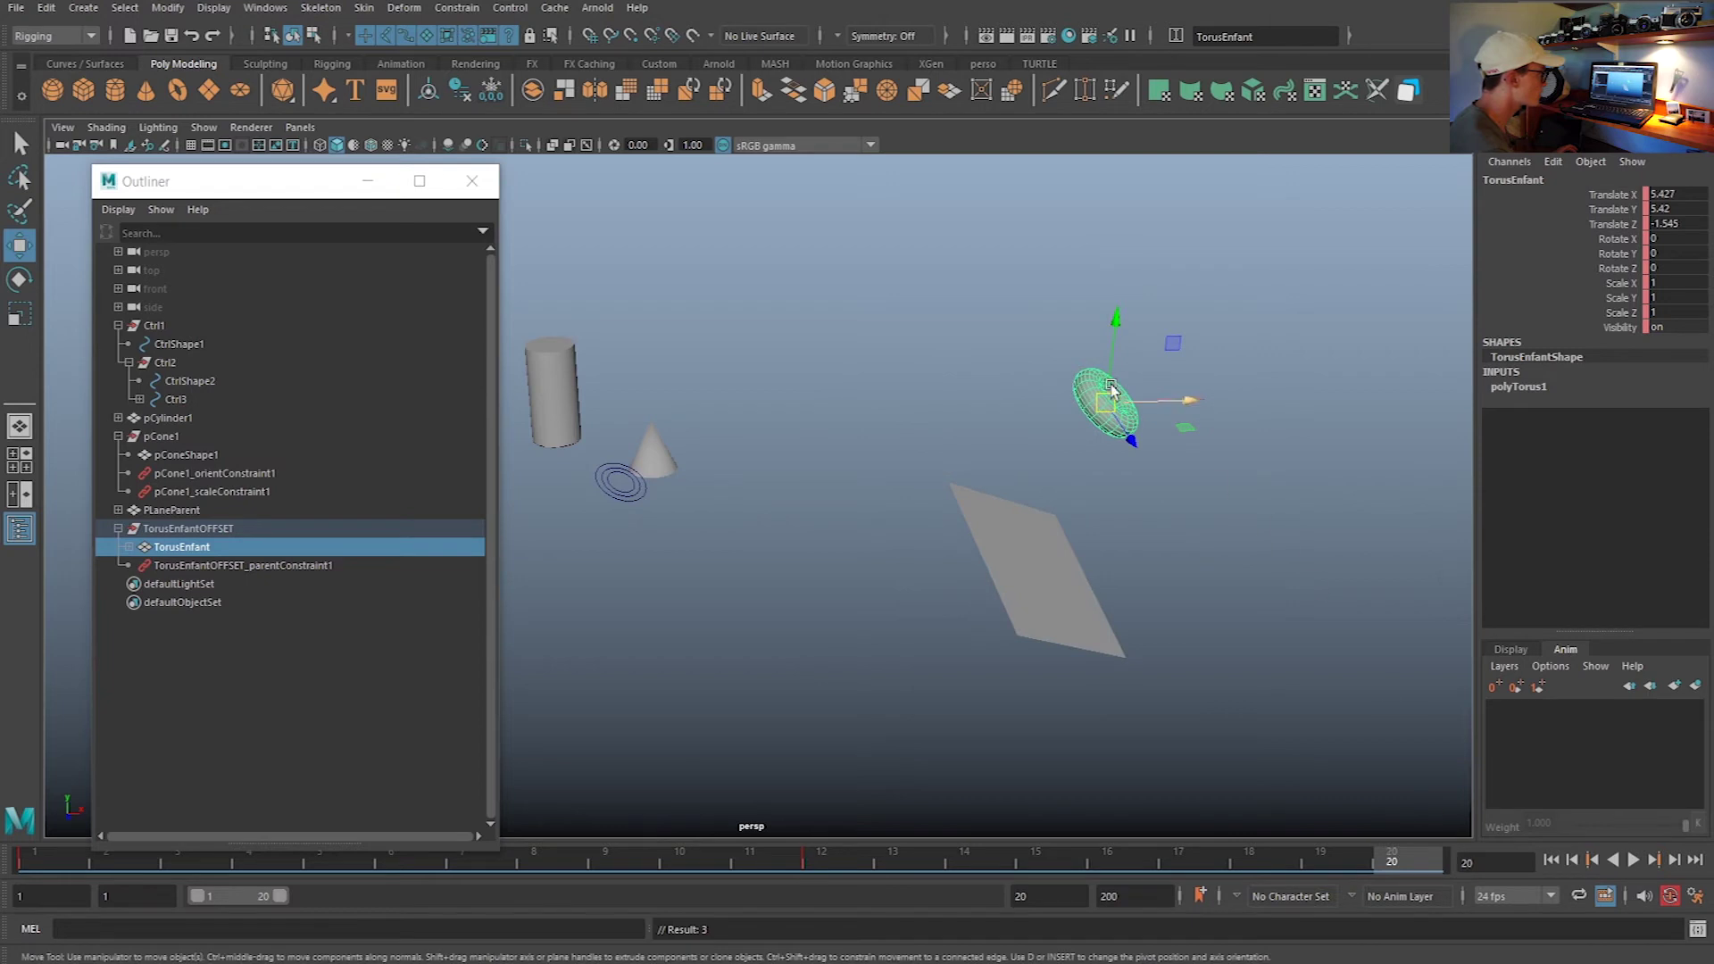
pyautogui.click(1633, 860)
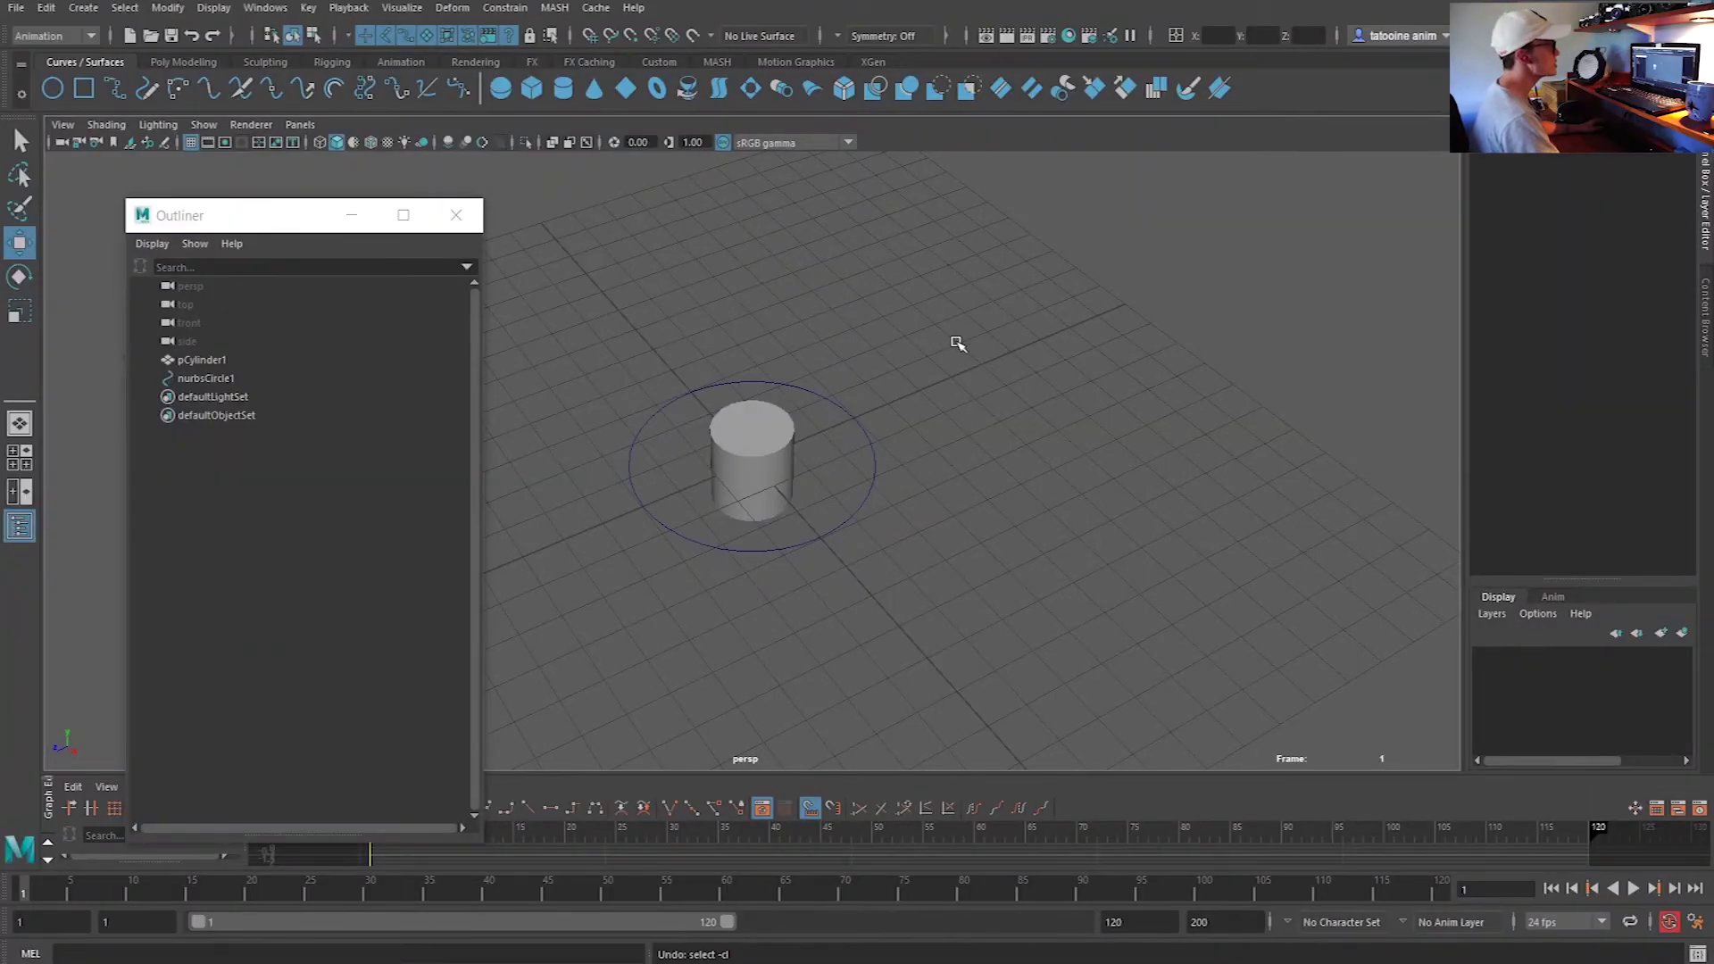
# Parent-constrain pCylinder1 to nurbsCircle1, inspect the constraint node, and move the circle to about 0.5, 1.3, -3.0 to test it
pyautogui.click(792, 451)
pyautogui.click(786, 379)
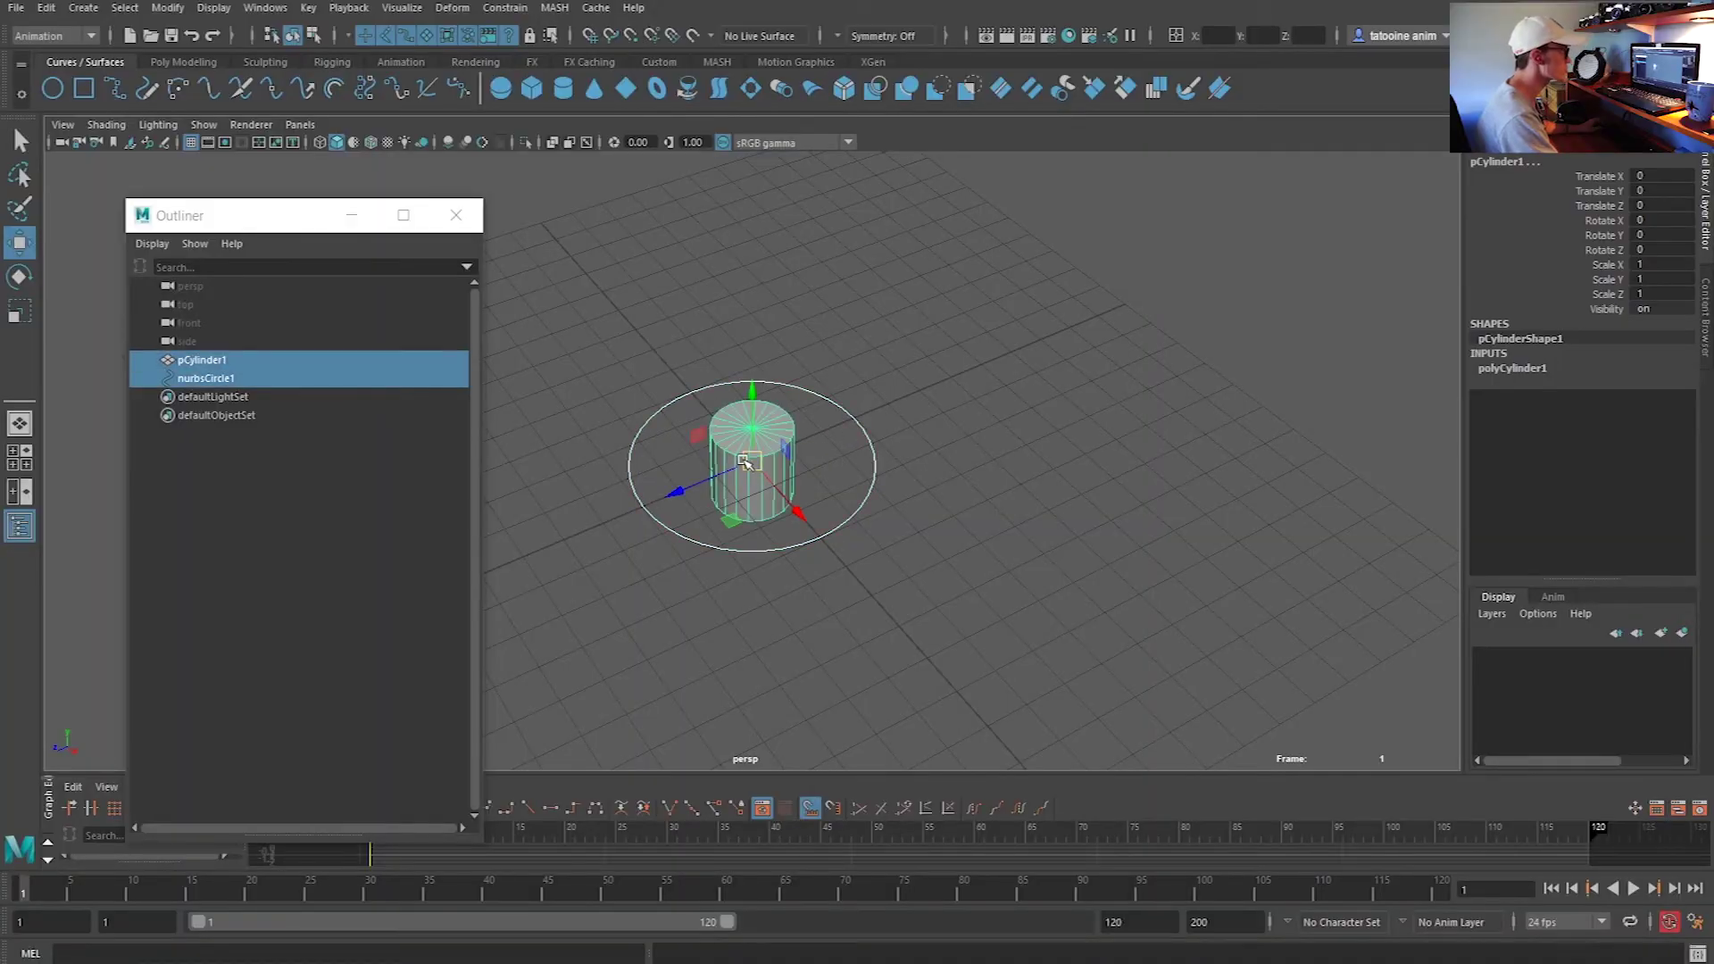
pyautogui.click(547, 55)
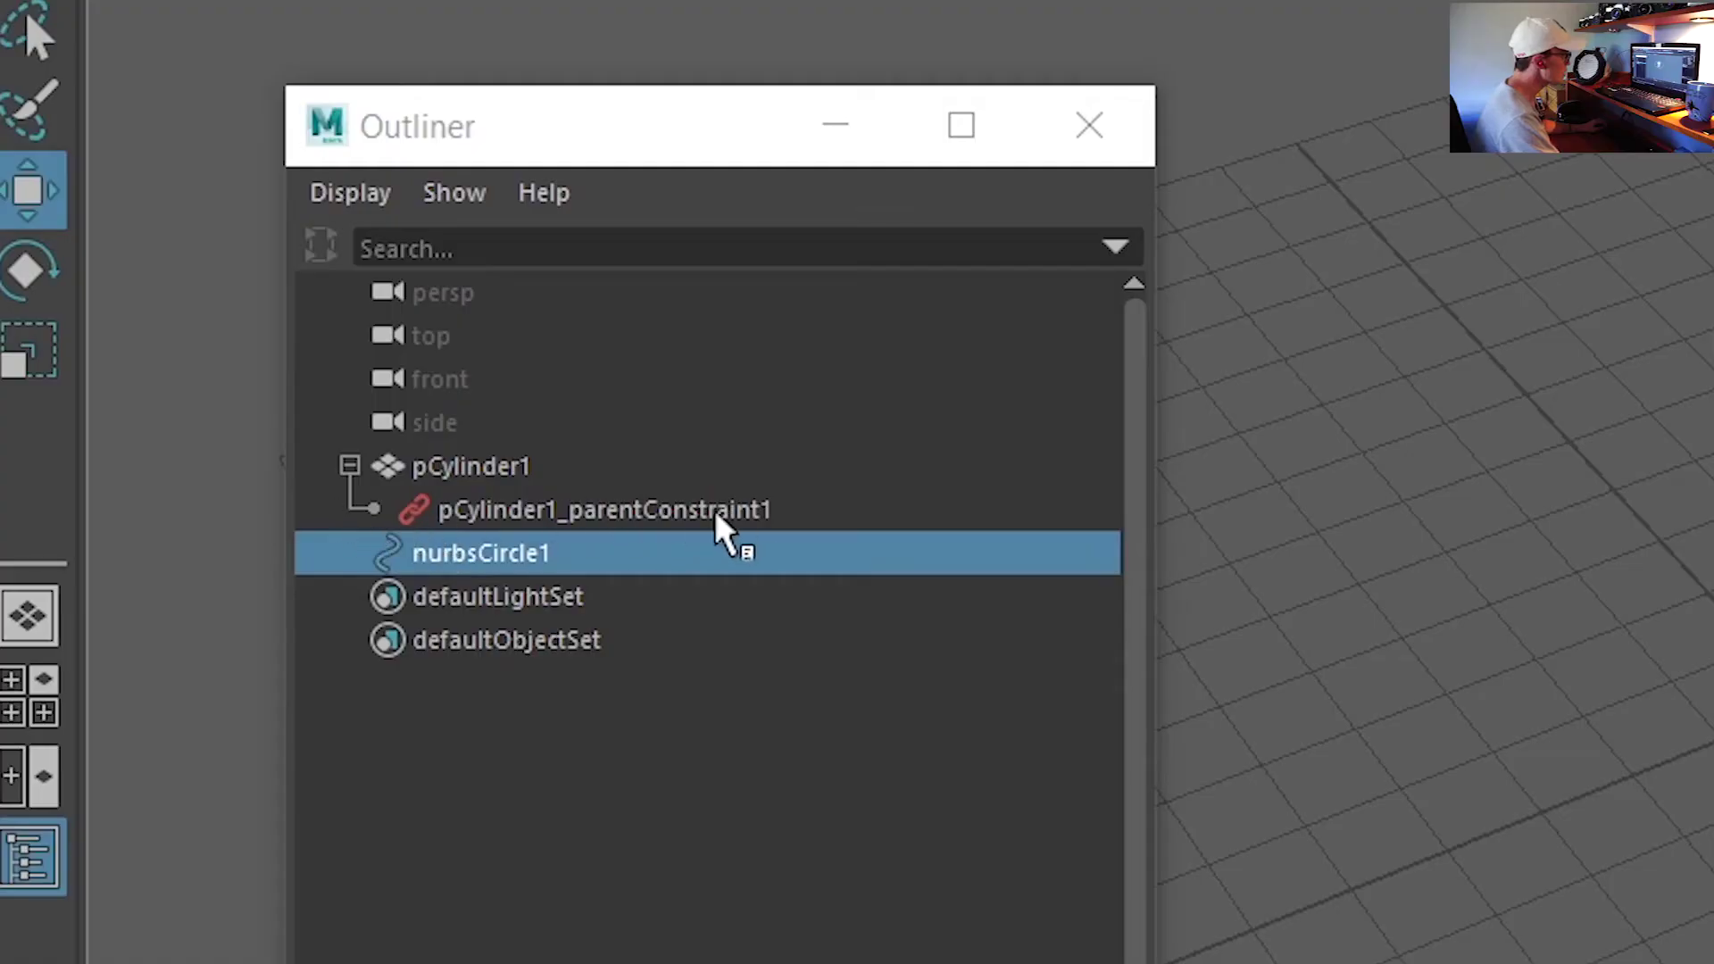
pyautogui.moveTo(566, 511); pyautogui.dragTo(356, 522, button='middle')
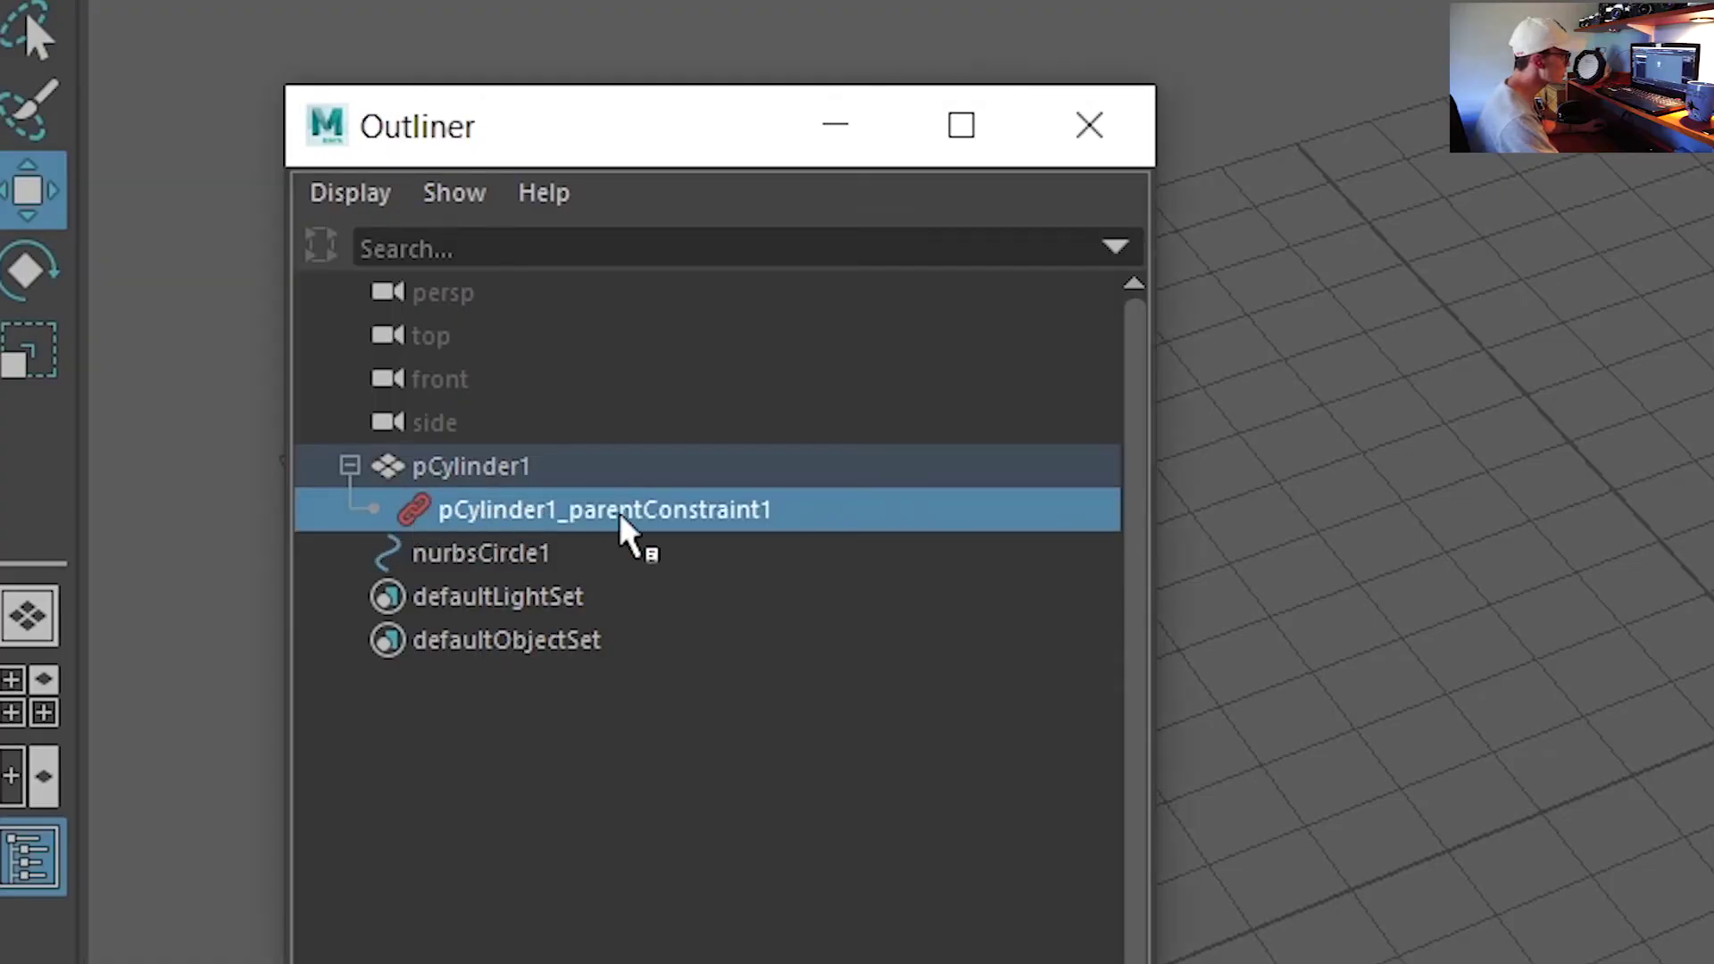
pyautogui.moveTo(523, 473); pyautogui.dragTo(967, 551, button='middle')
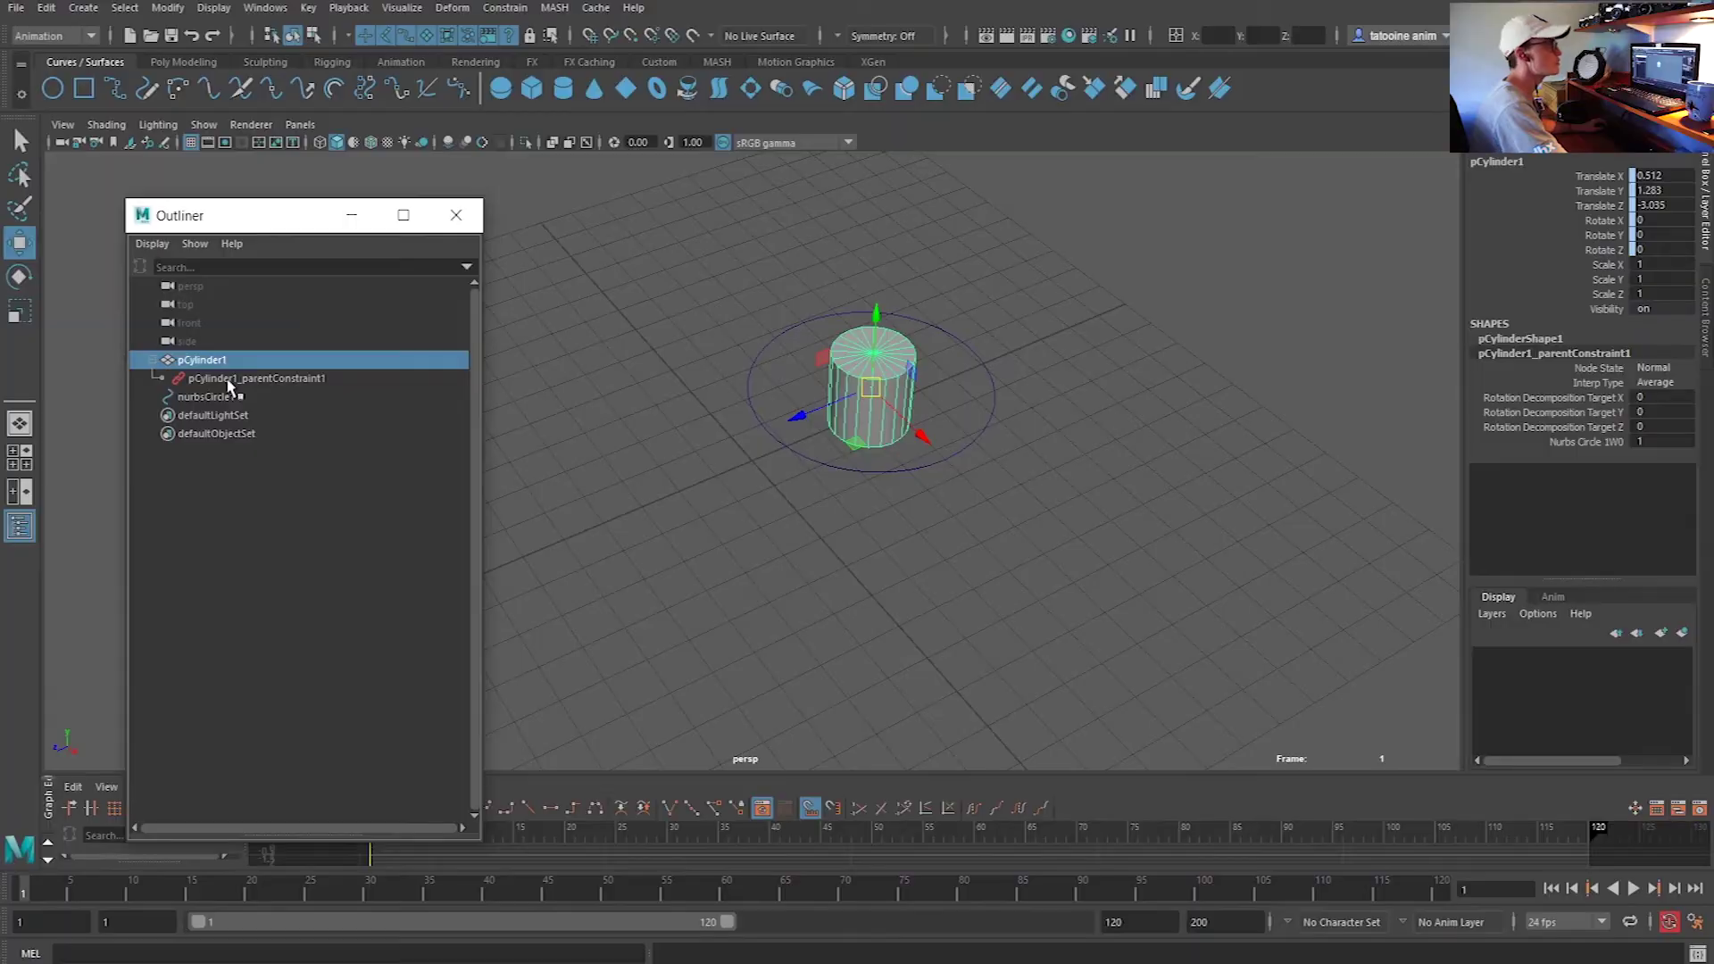
# Delete pCylinder1_parentConstraint1 and undo the deletion
pyautogui.click(230, 379)
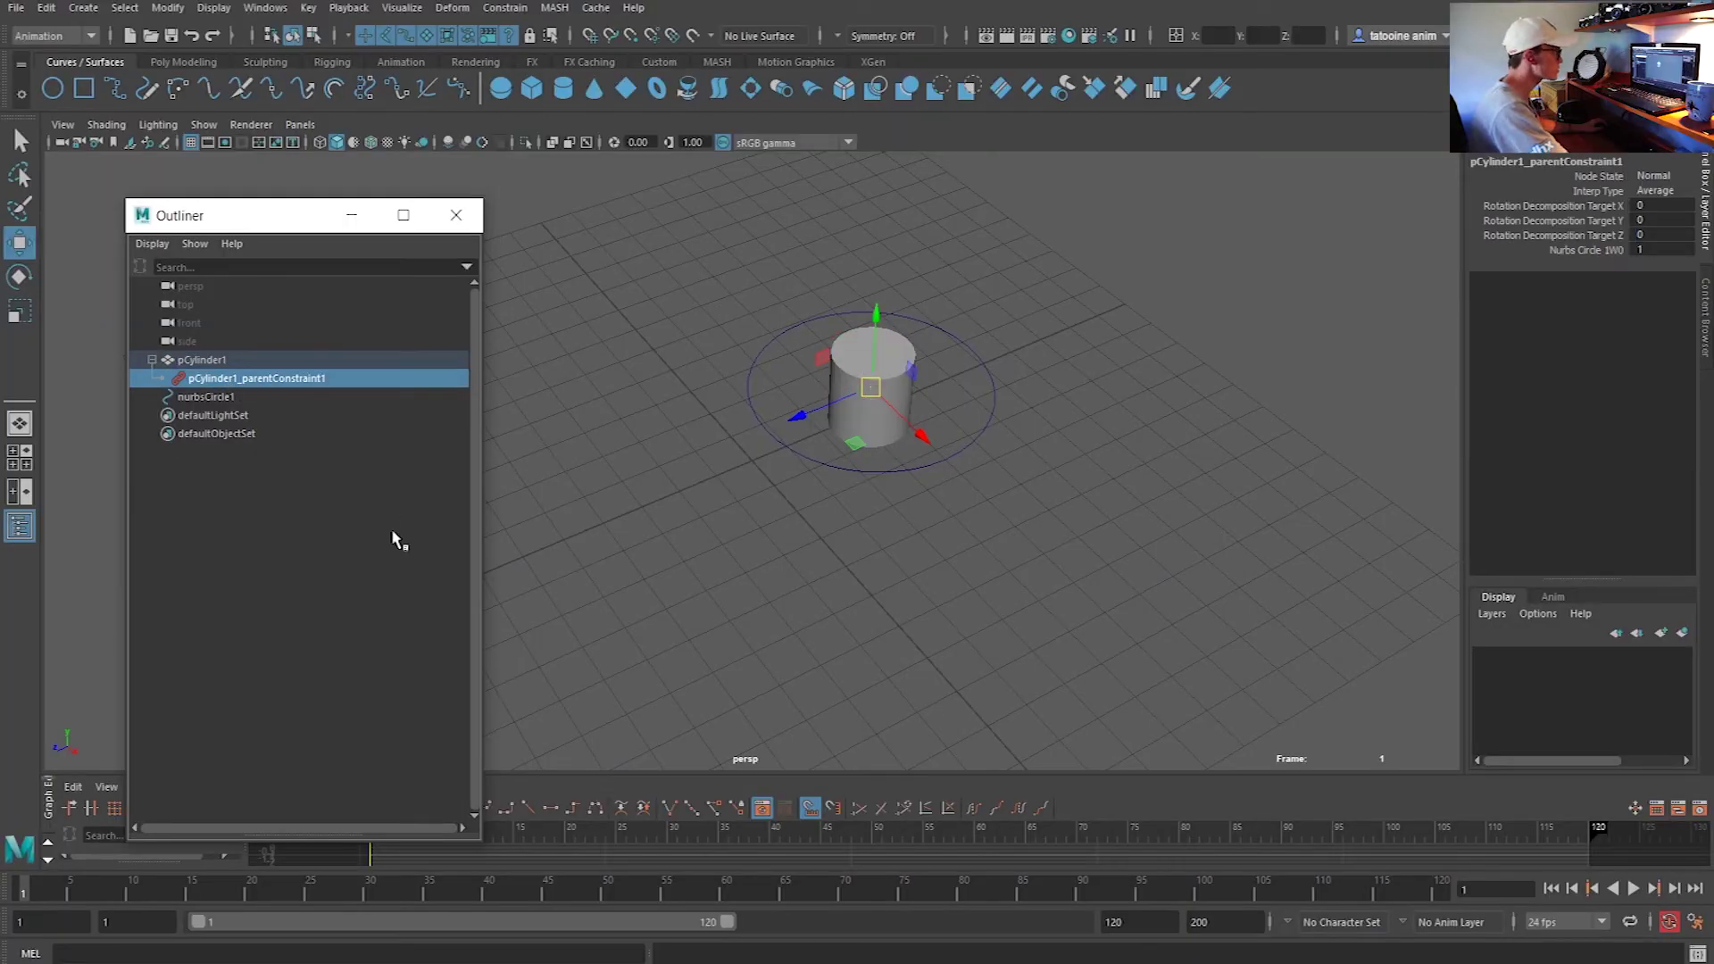
pyautogui.press('Delete')
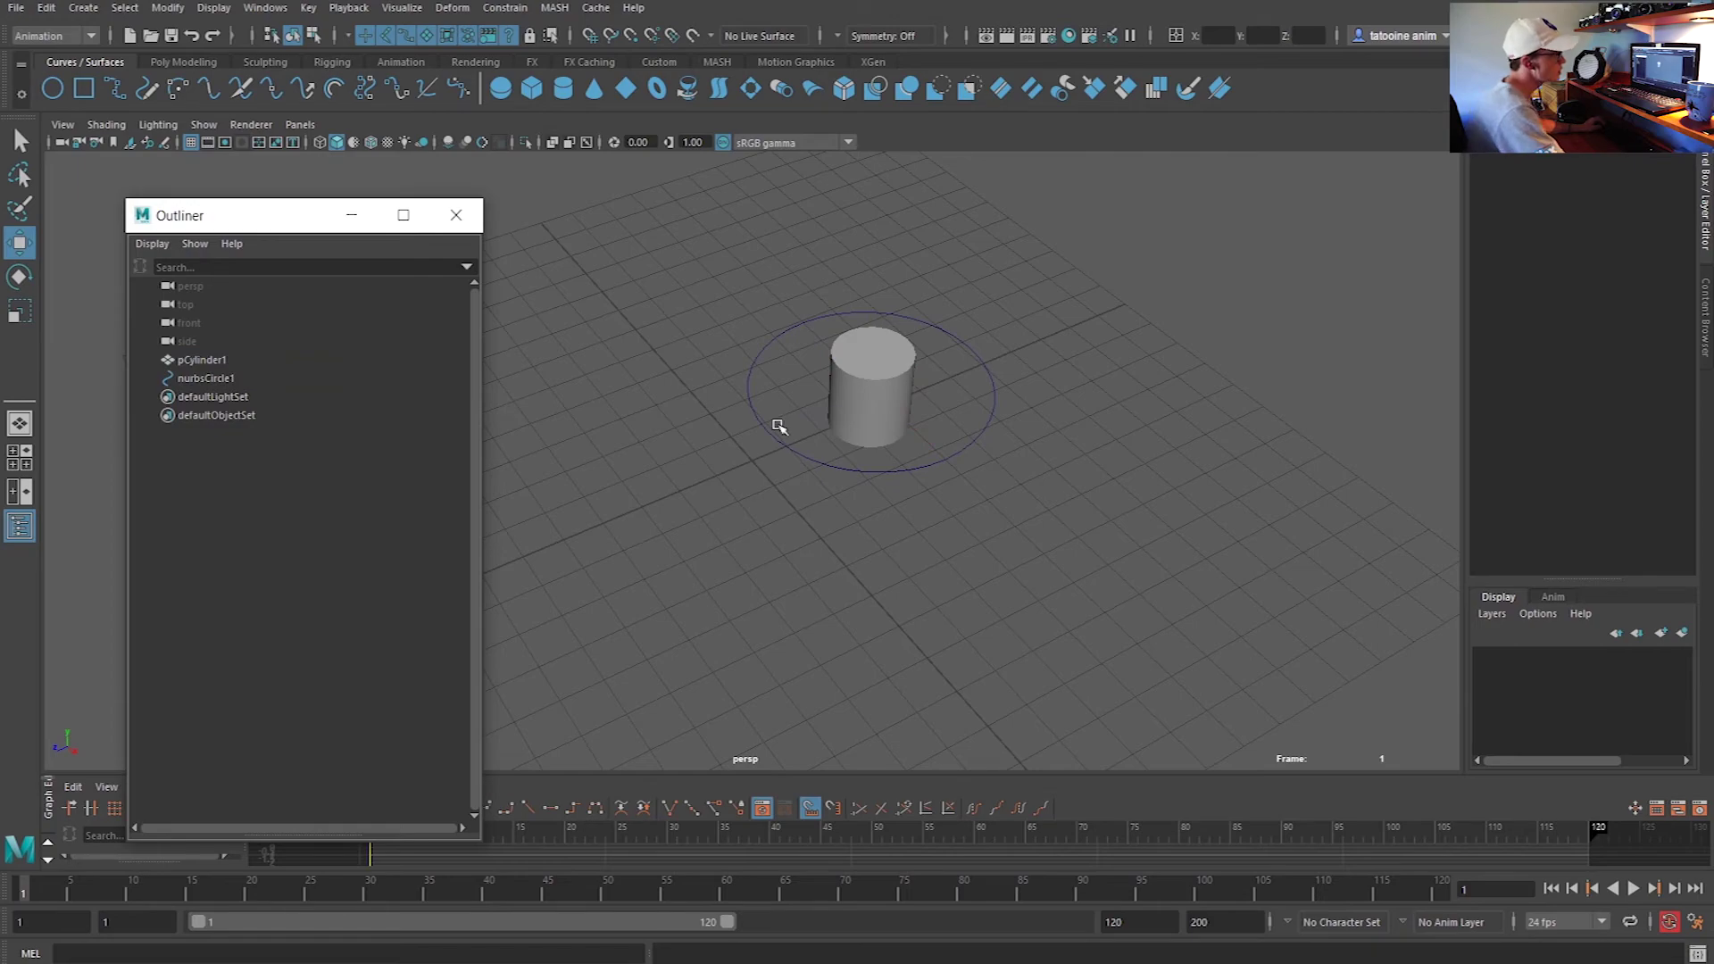
pyautogui.click(835, 436)
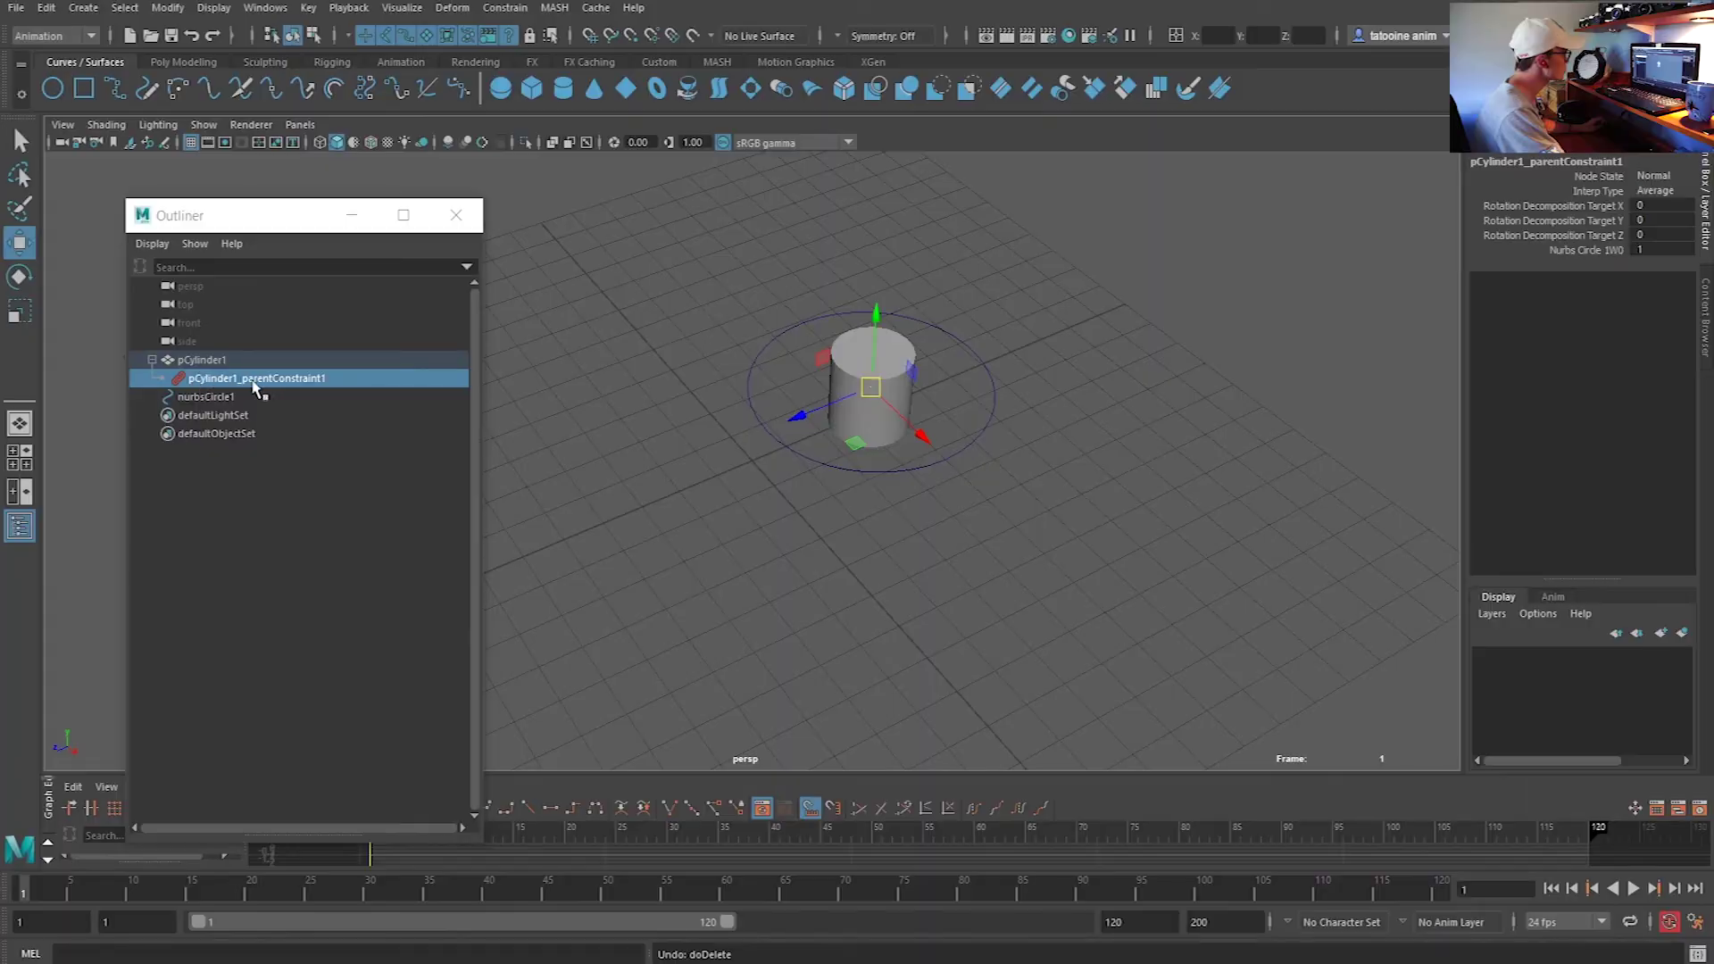
# Set the parent constraint's Nurbs Circle 1W0 weight to 0 and move the circle to about 3.2, 0.7, -6.4
pyautogui.click(1539, 249)
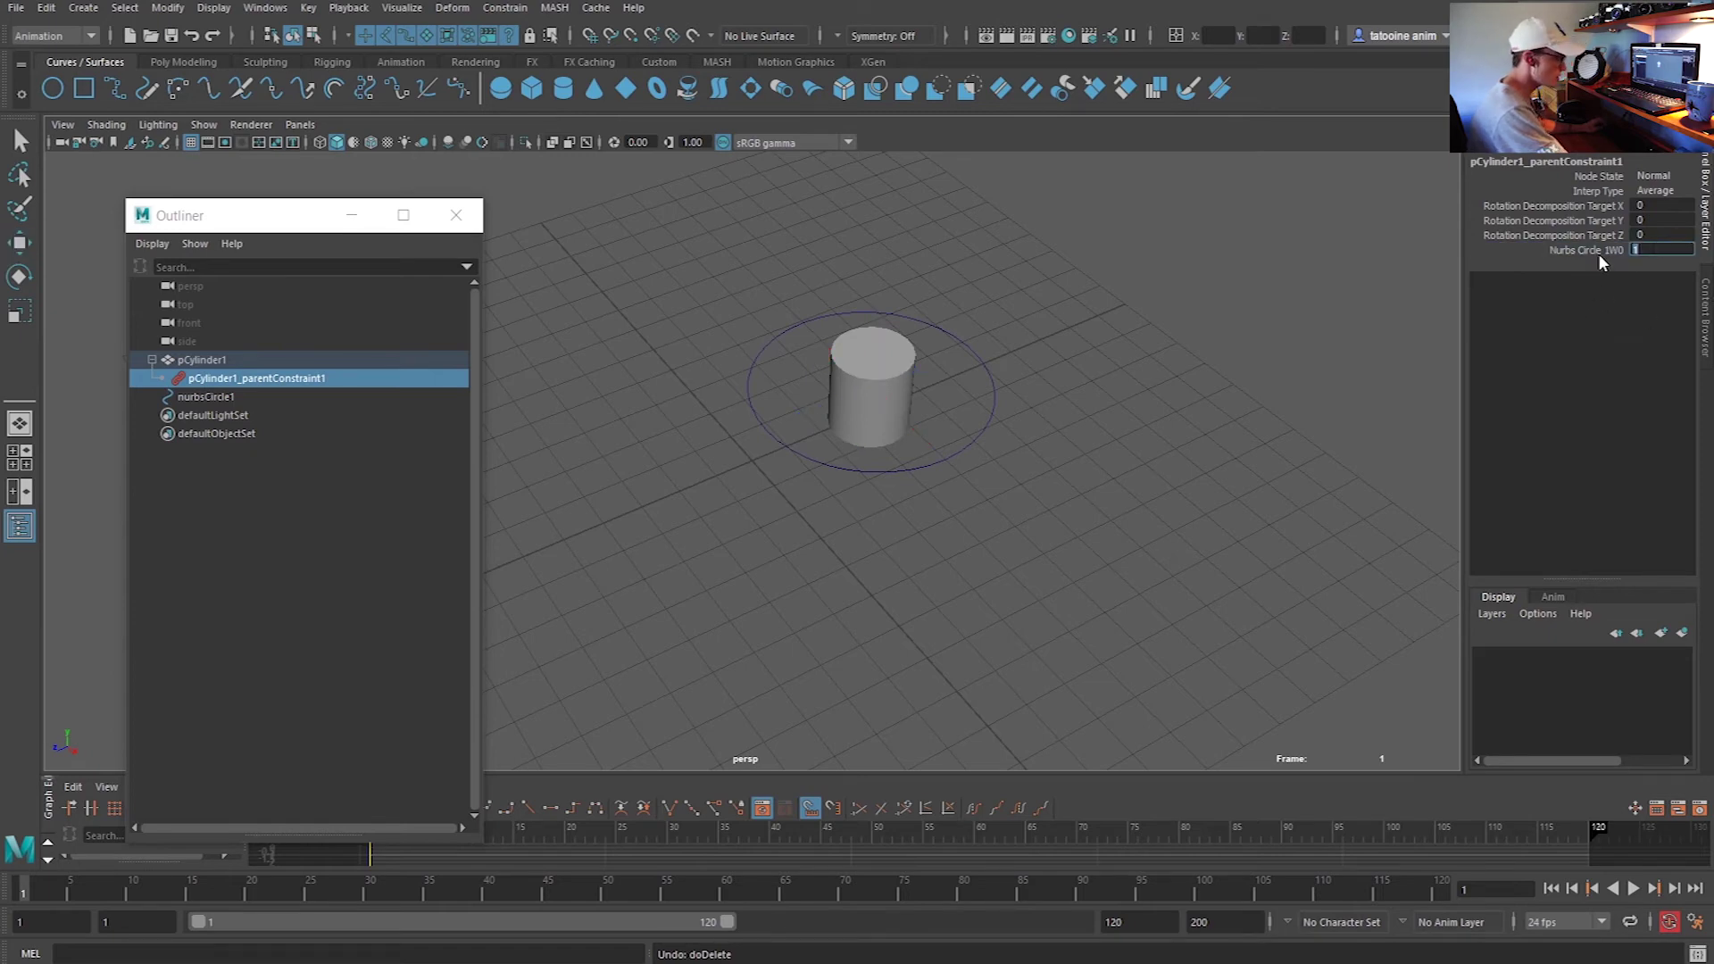
pyautogui.write('0')
pyautogui.press('Return')
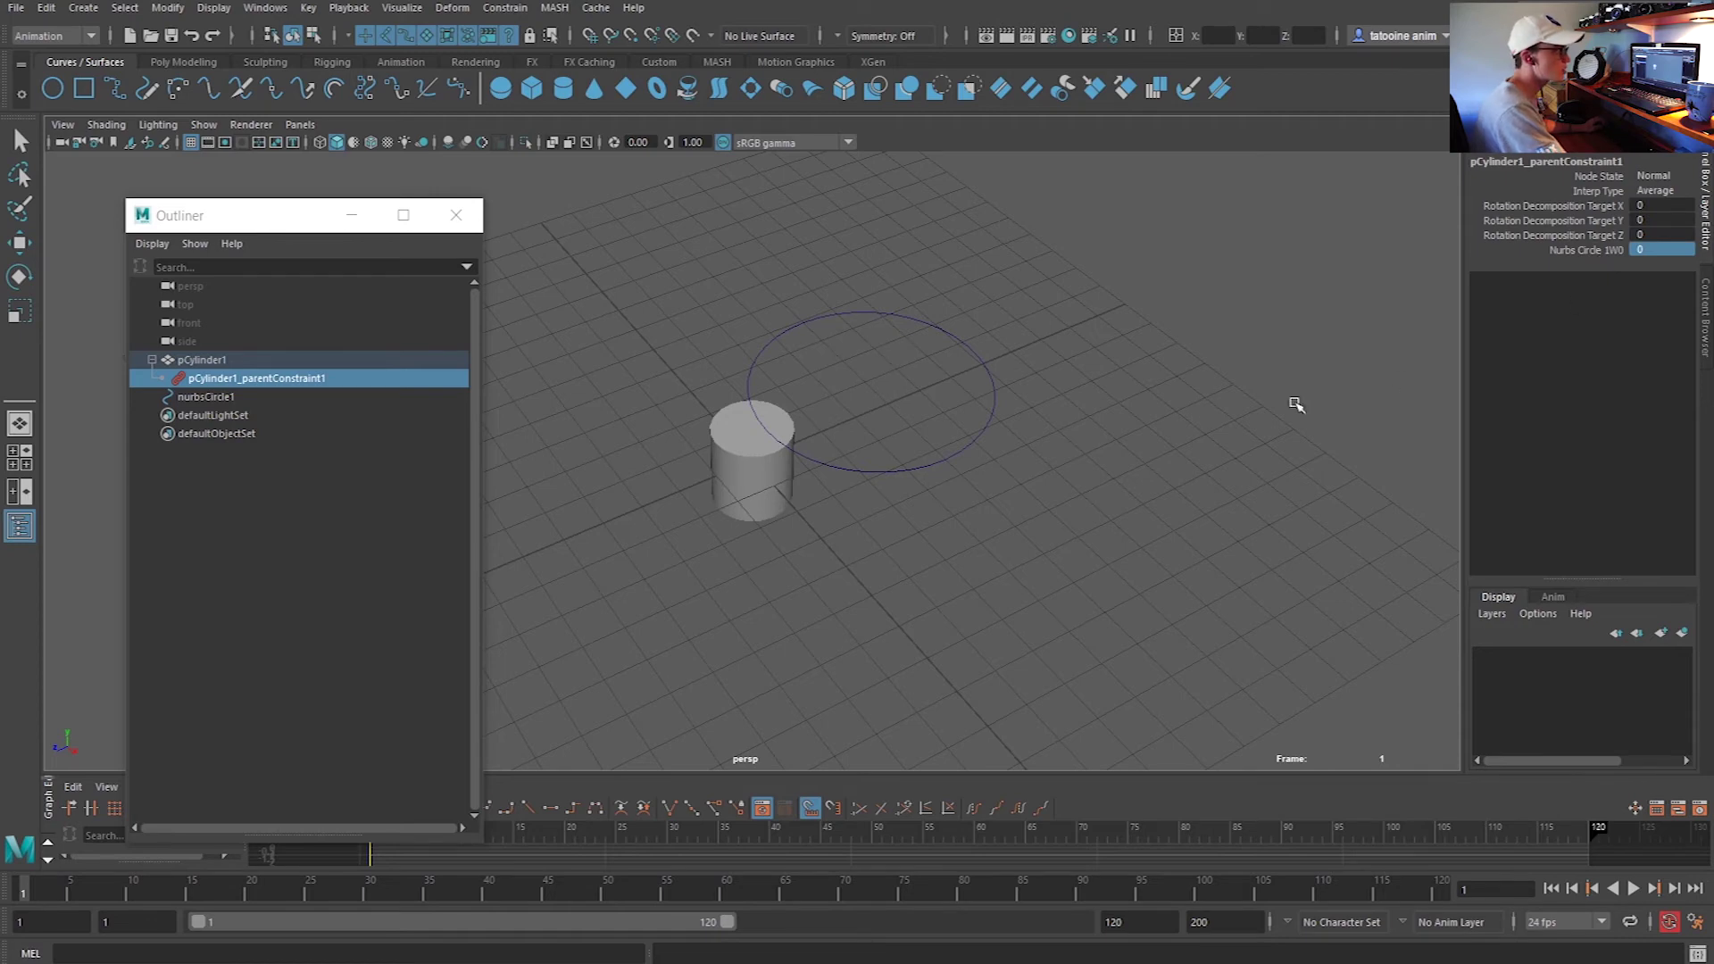
pyautogui.moveTo(1018, 420); pyautogui.dragTo(953, 554)
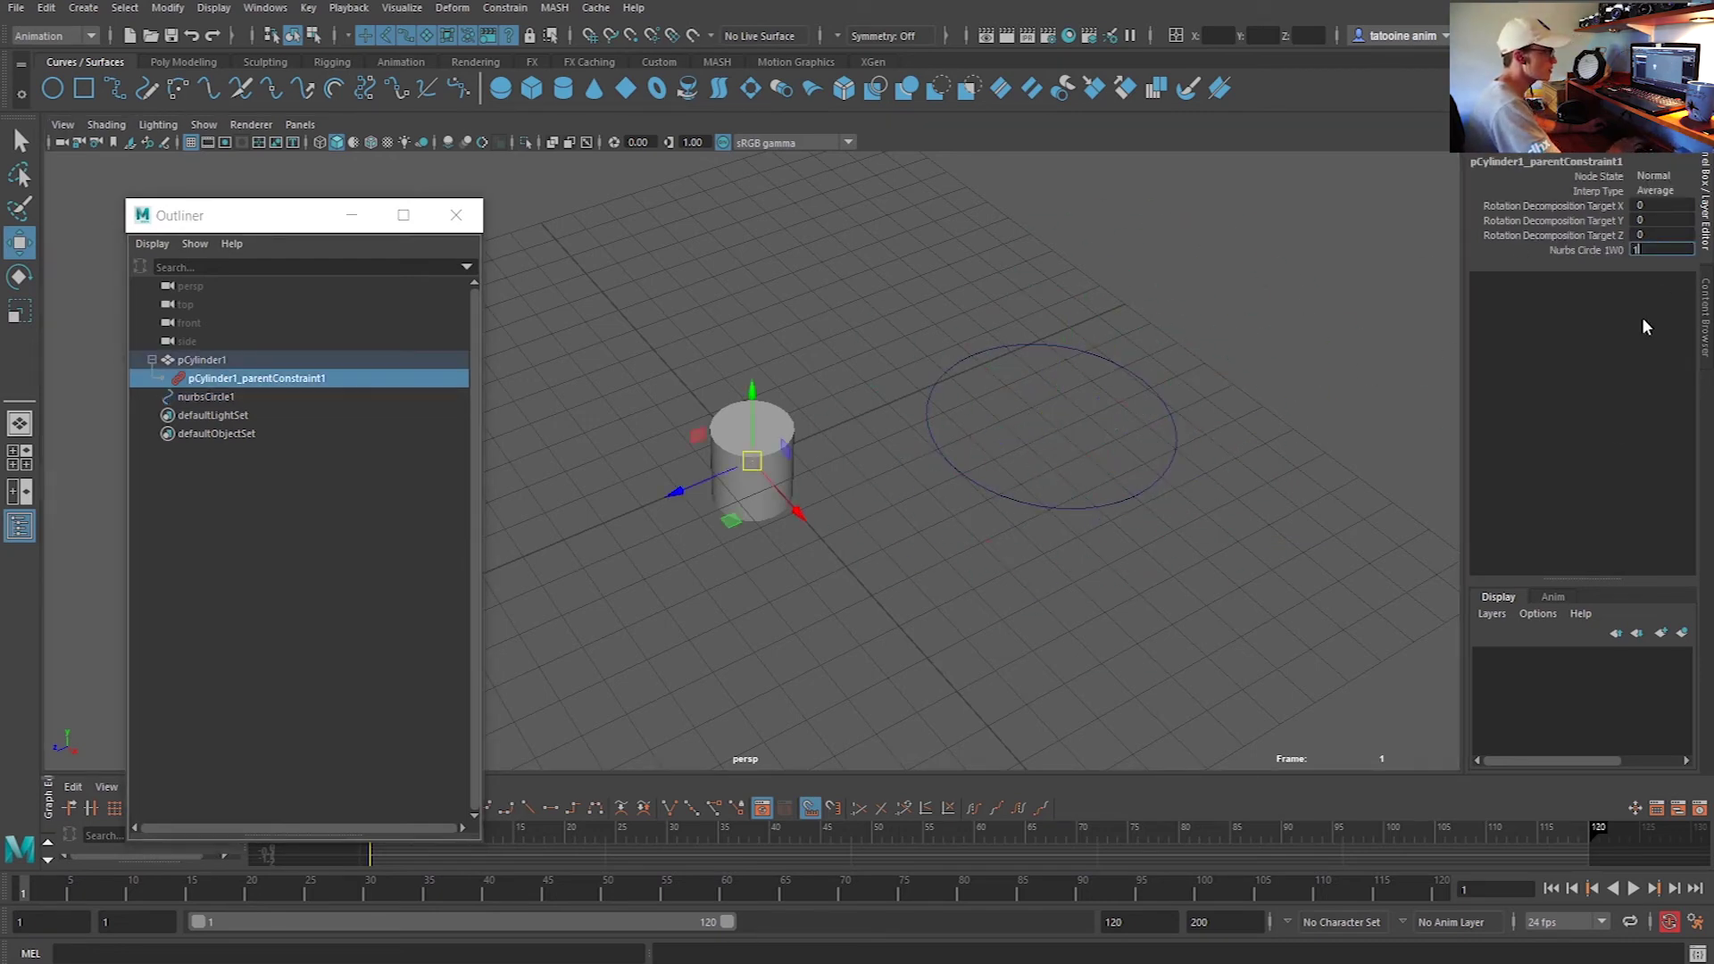
# Set the constraint's Nurbs Circle 1W0 weight to 1, test it by moving the circle, and undo that move
pyautogui.press('Return')
pyautogui.click(930, 388)
pyautogui.moveTo(1054, 424); pyautogui.dragTo(830, 405)
pyautogui.hotkey('ctrl', 'z')
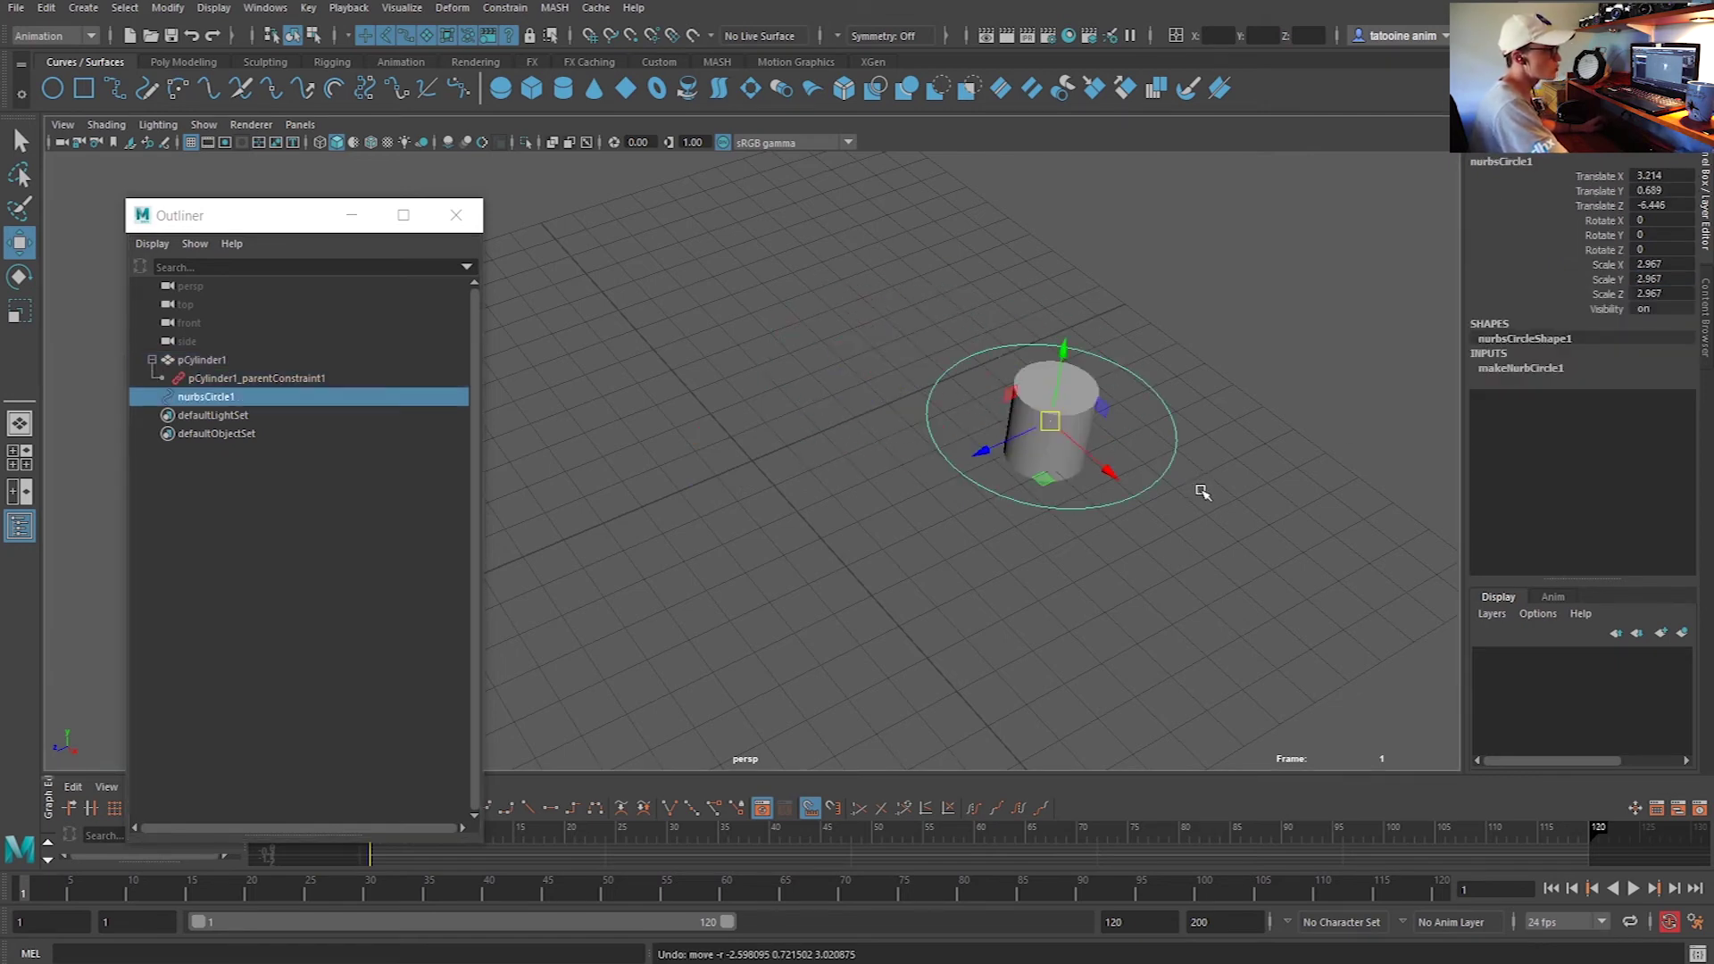
pyautogui.click(895, 465)
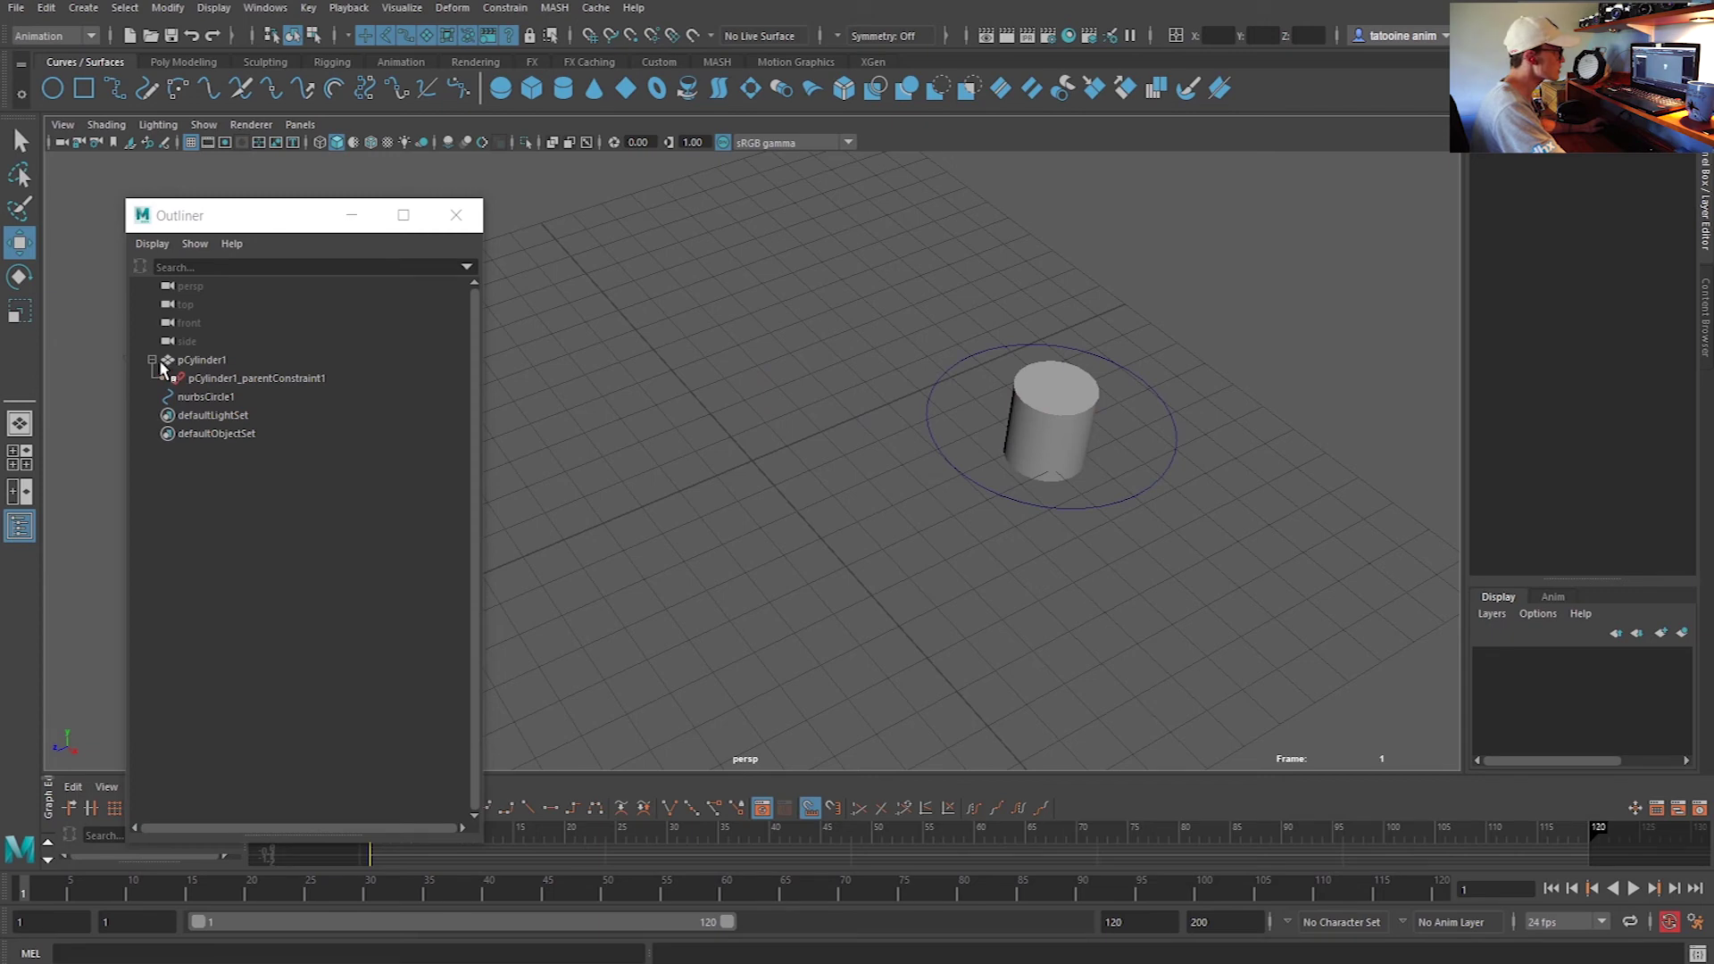
pyautogui.click(1031, 397)
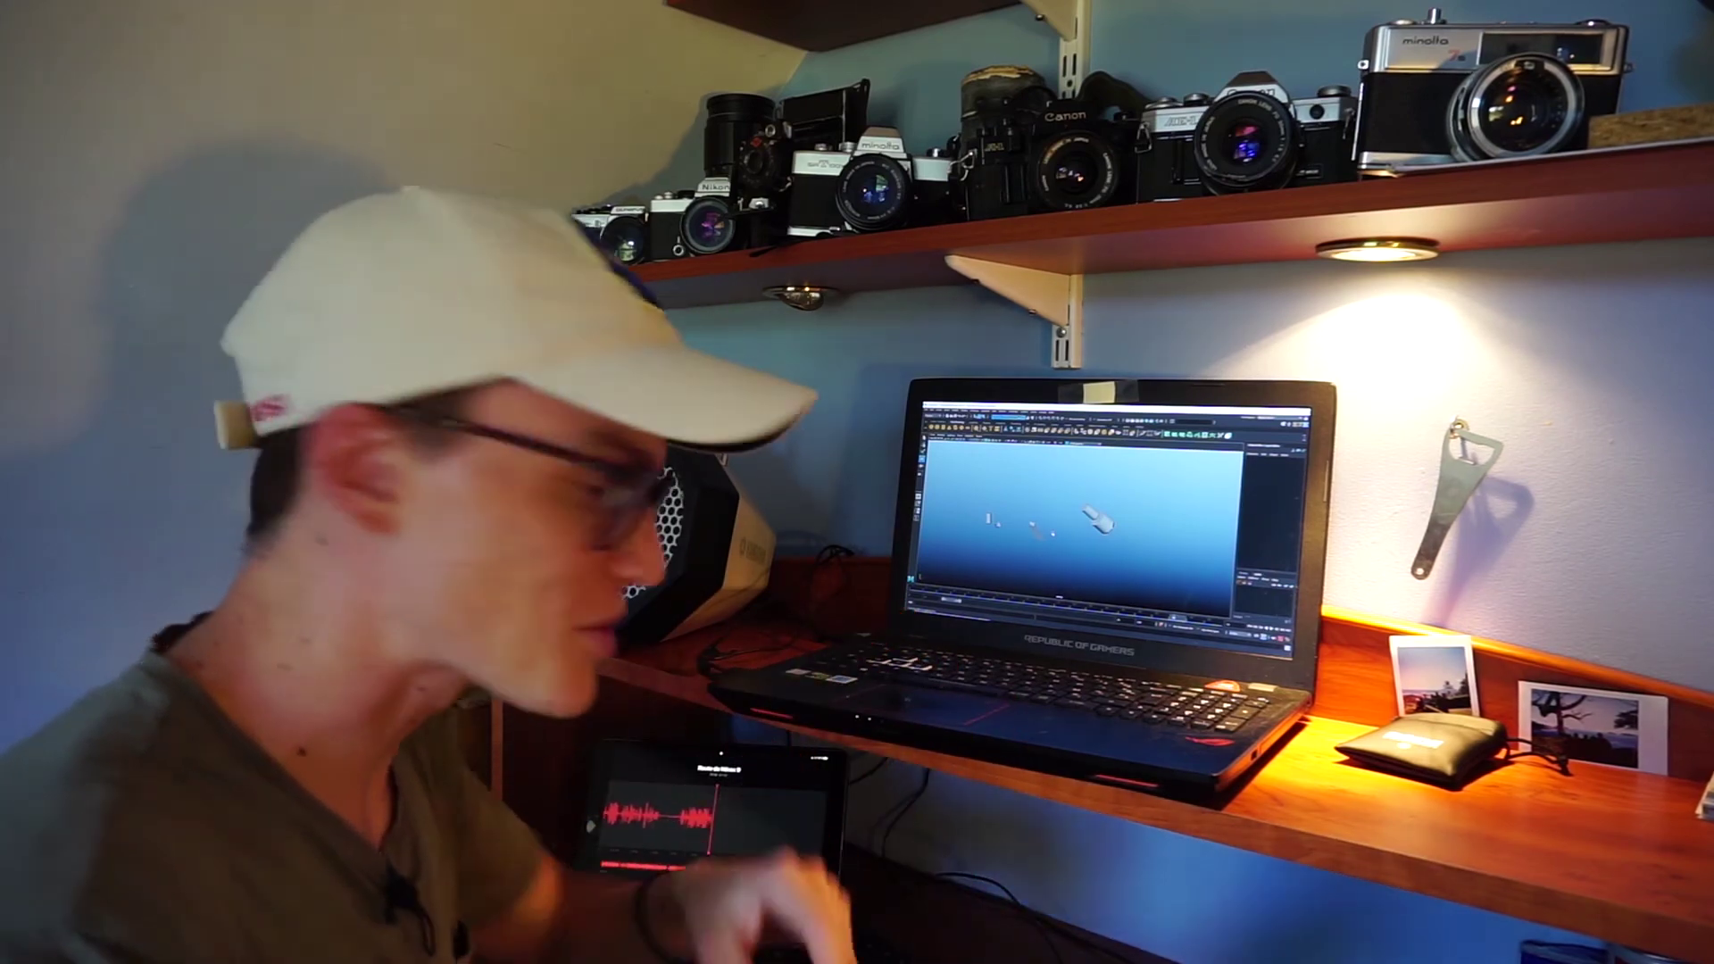
# Enable the drawing overrides on the shape of the outer circle Ctrl1 and set its index color to yellow
pyautogui.press('f')
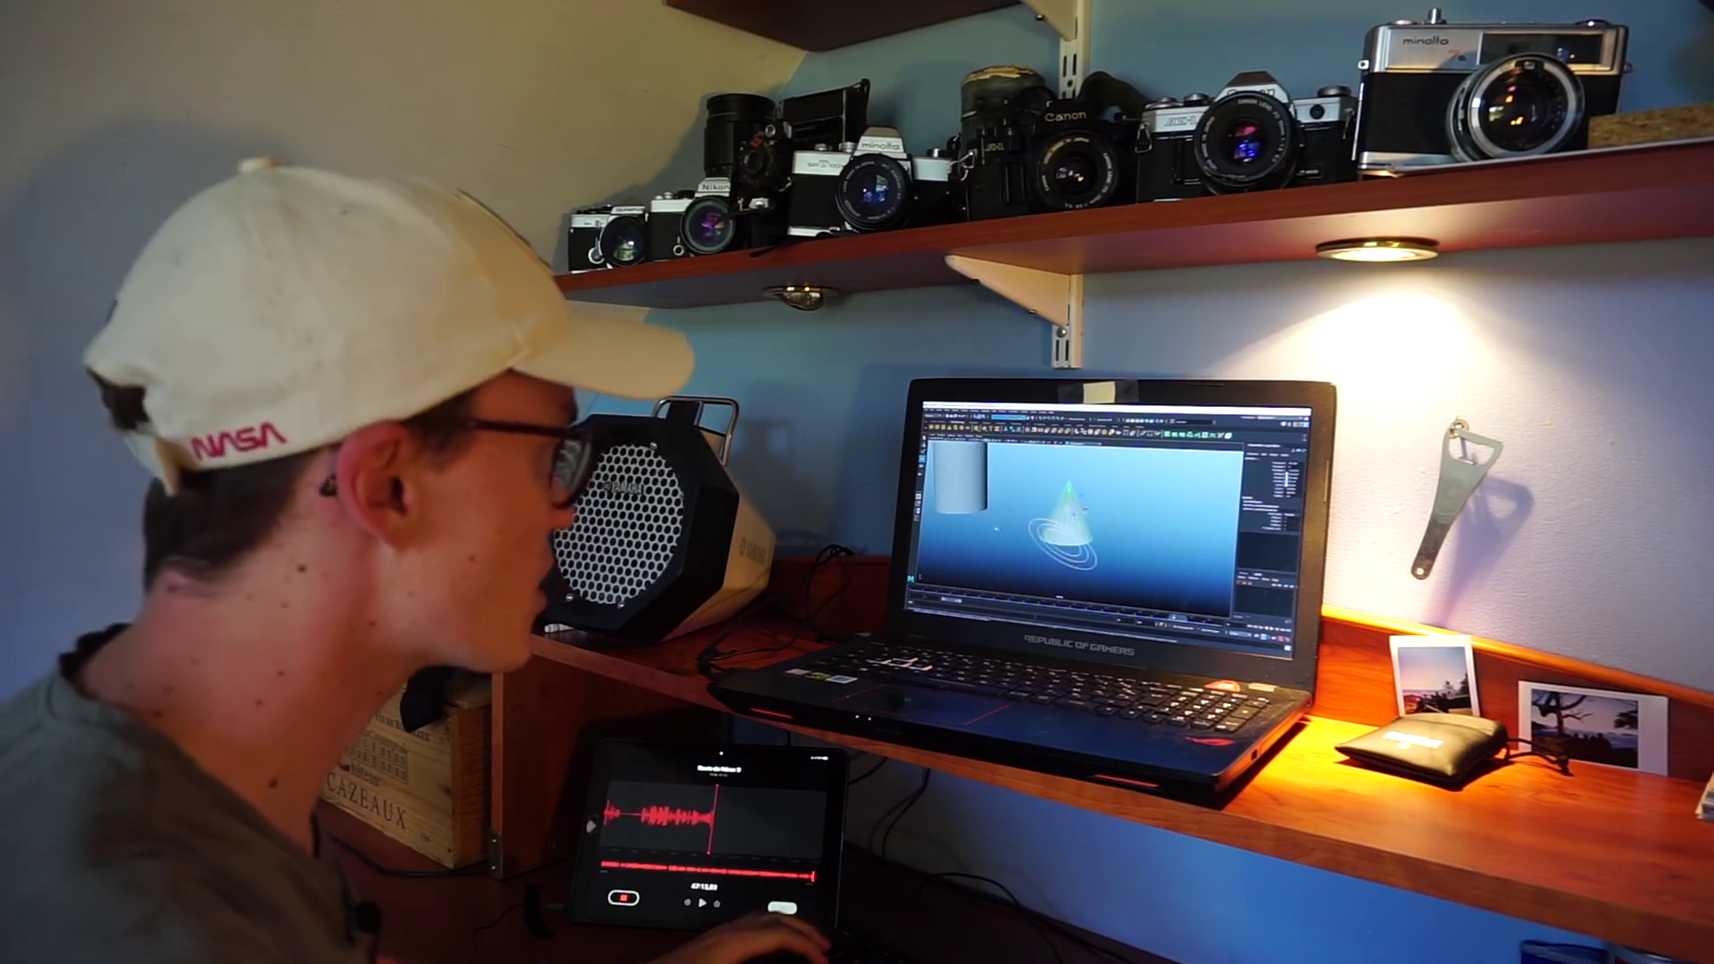
pyautogui.click(1112, 567)
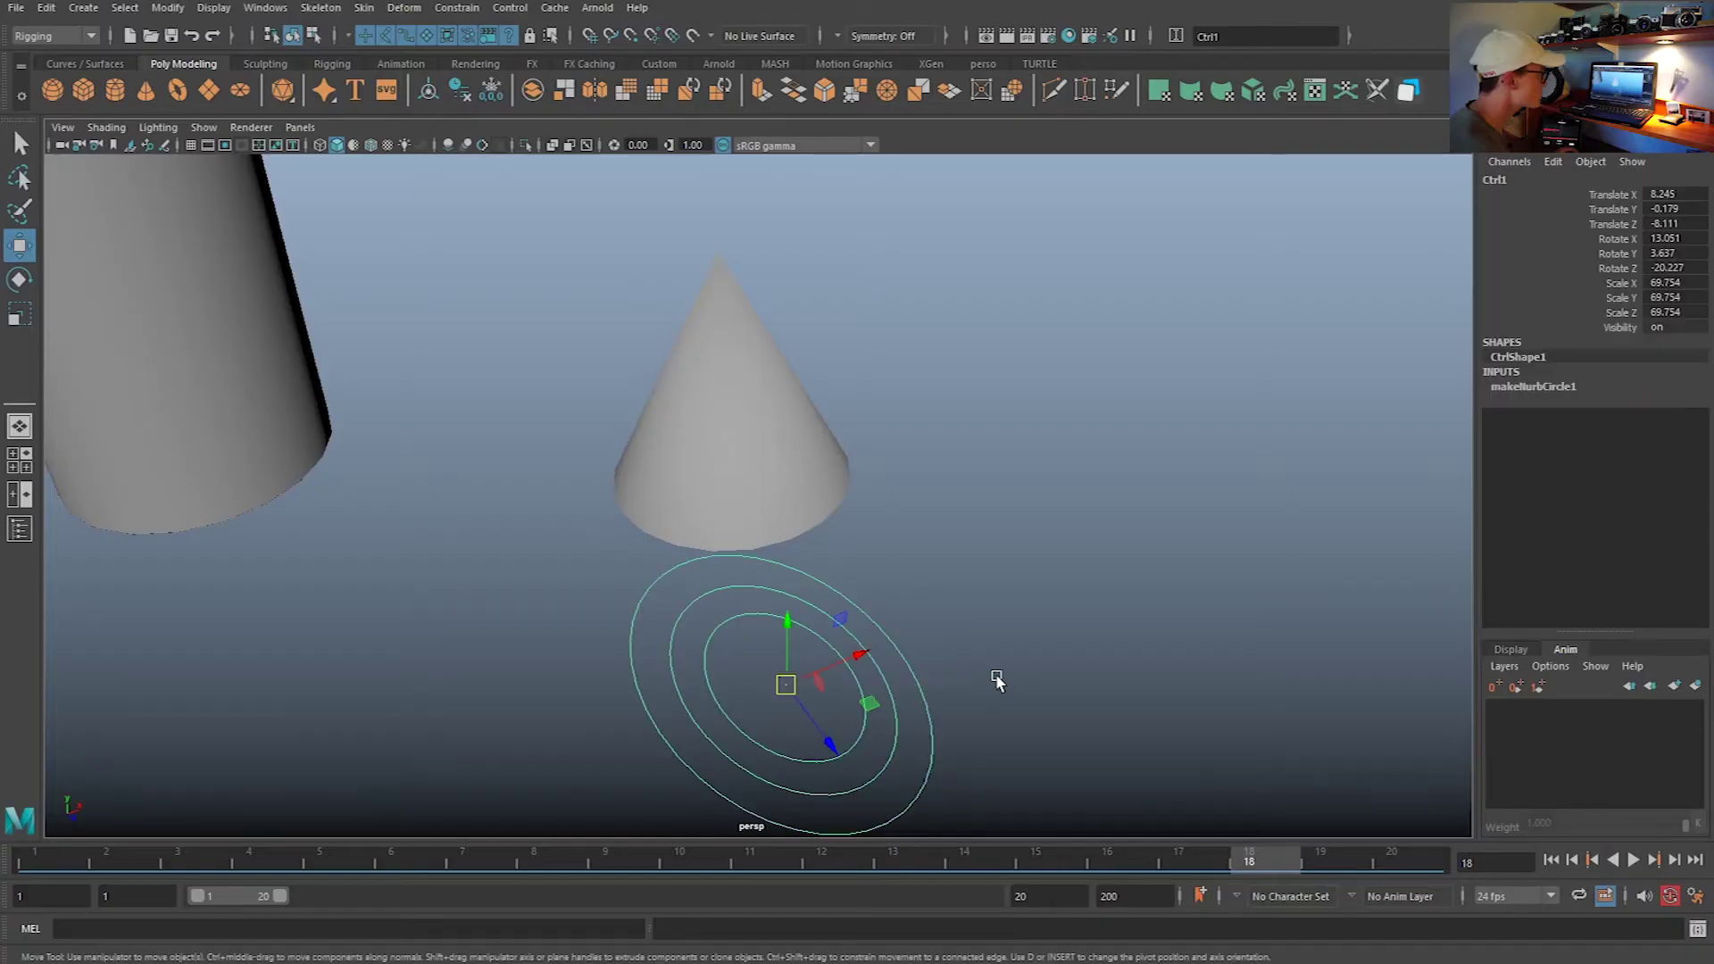
pyautogui.keyDown('alt'); pyautogui.moveTo(976, 693); pyautogui.dragTo(930, 604); pyautogui.keyUp('alt')
pyautogui.hotkey('ctrl', 'a')
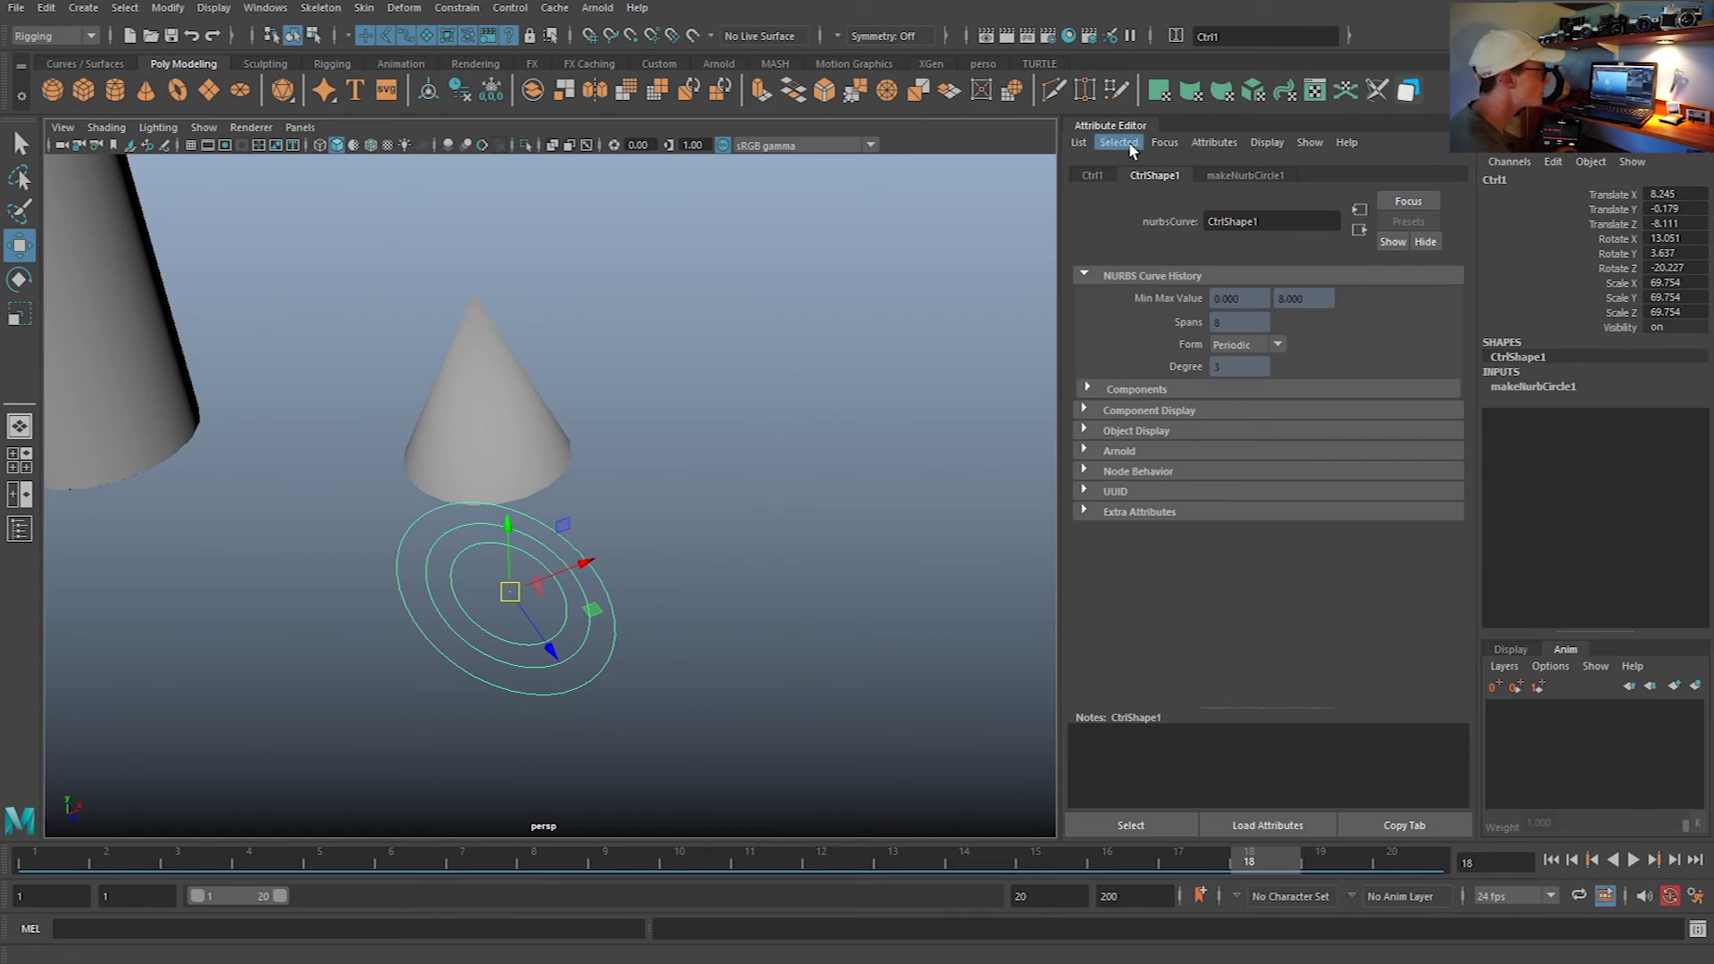
pyautogui.click(1084, 431)
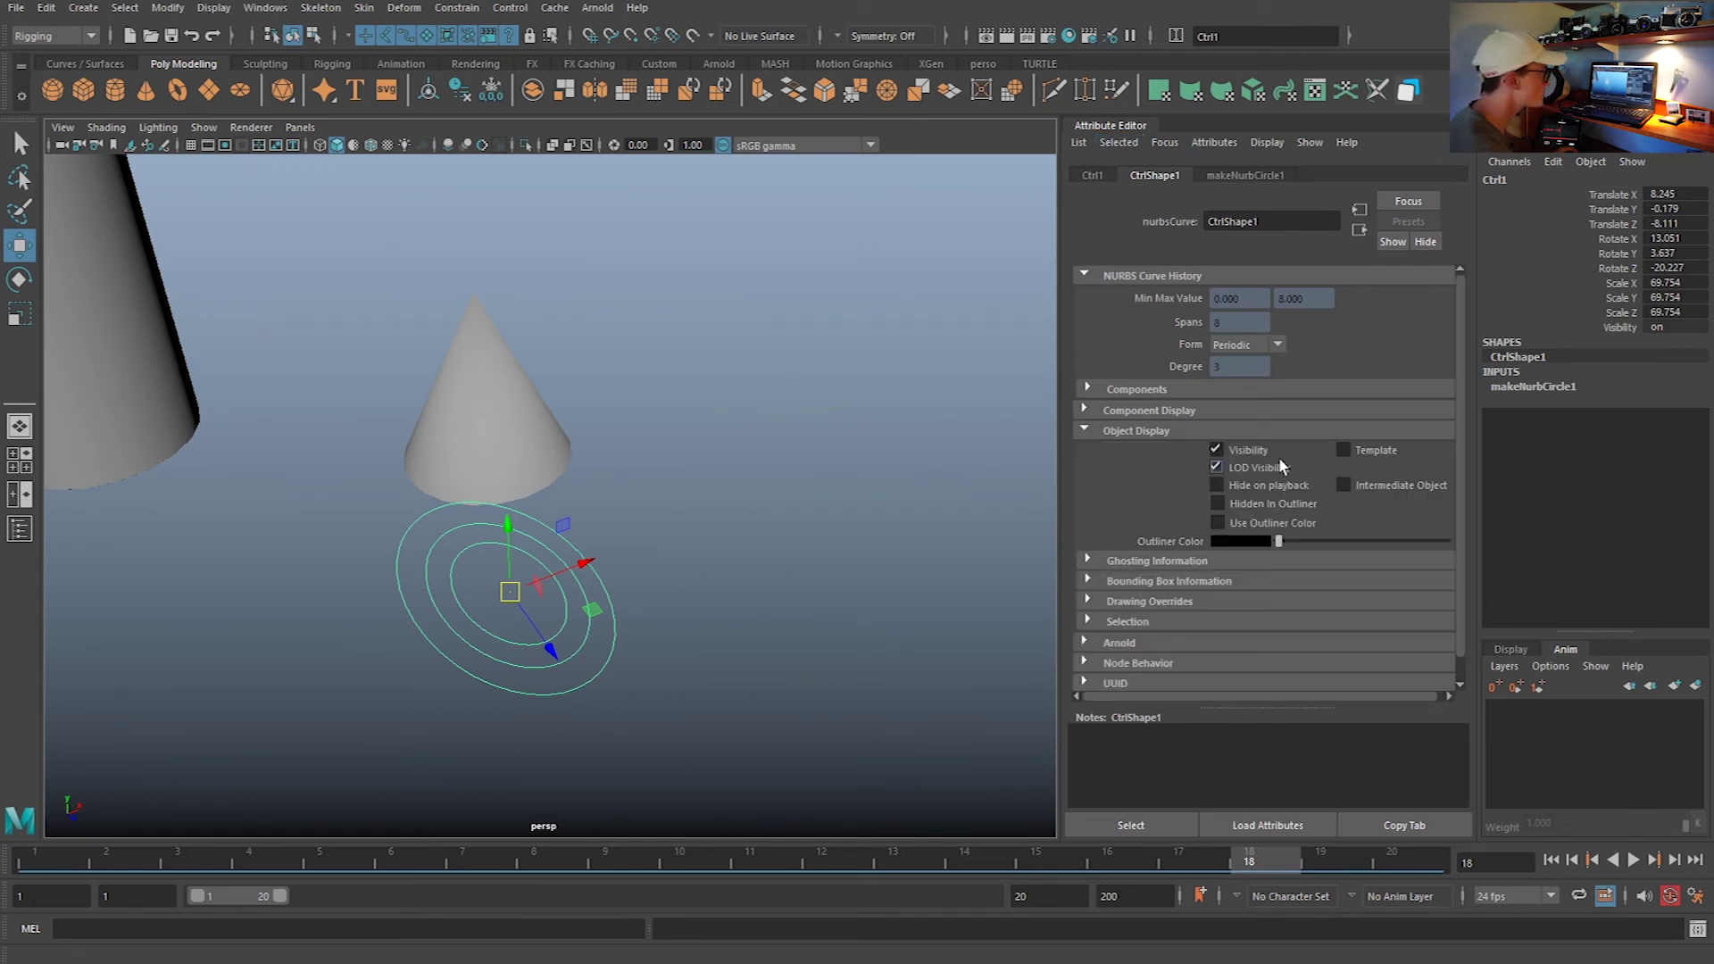
pyautogui.click(1088, 601)
pyautogui.scroll(-3, 1203, 616)
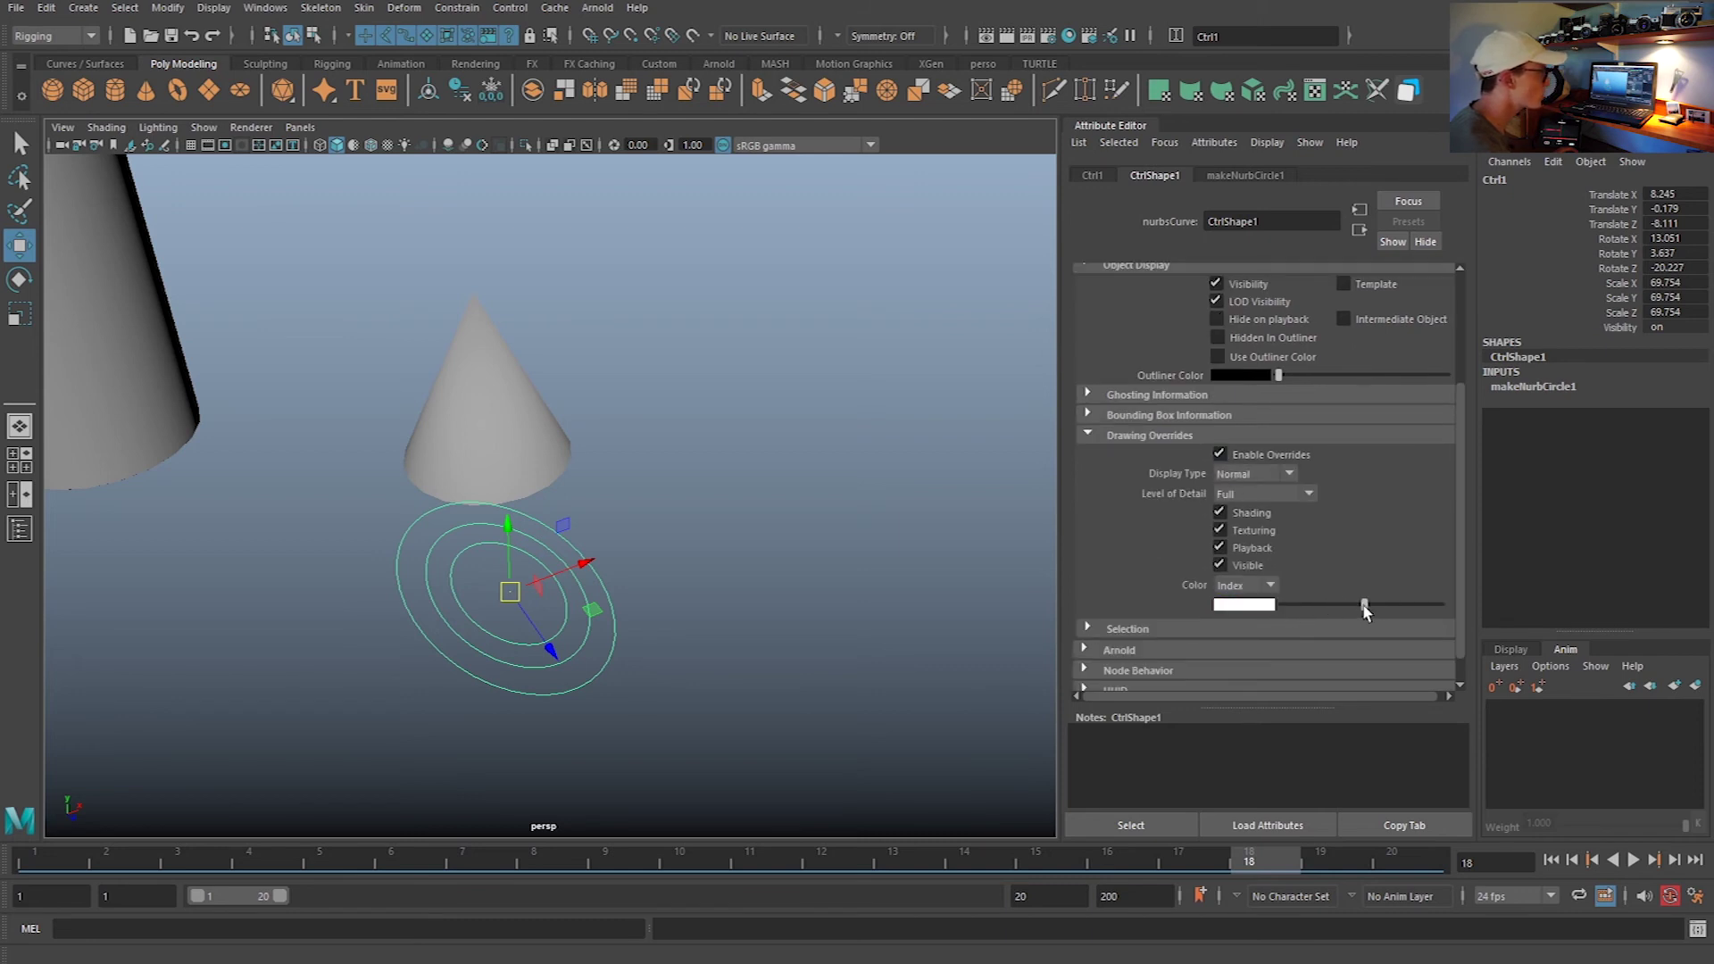
pyautogui.click(712, 669)
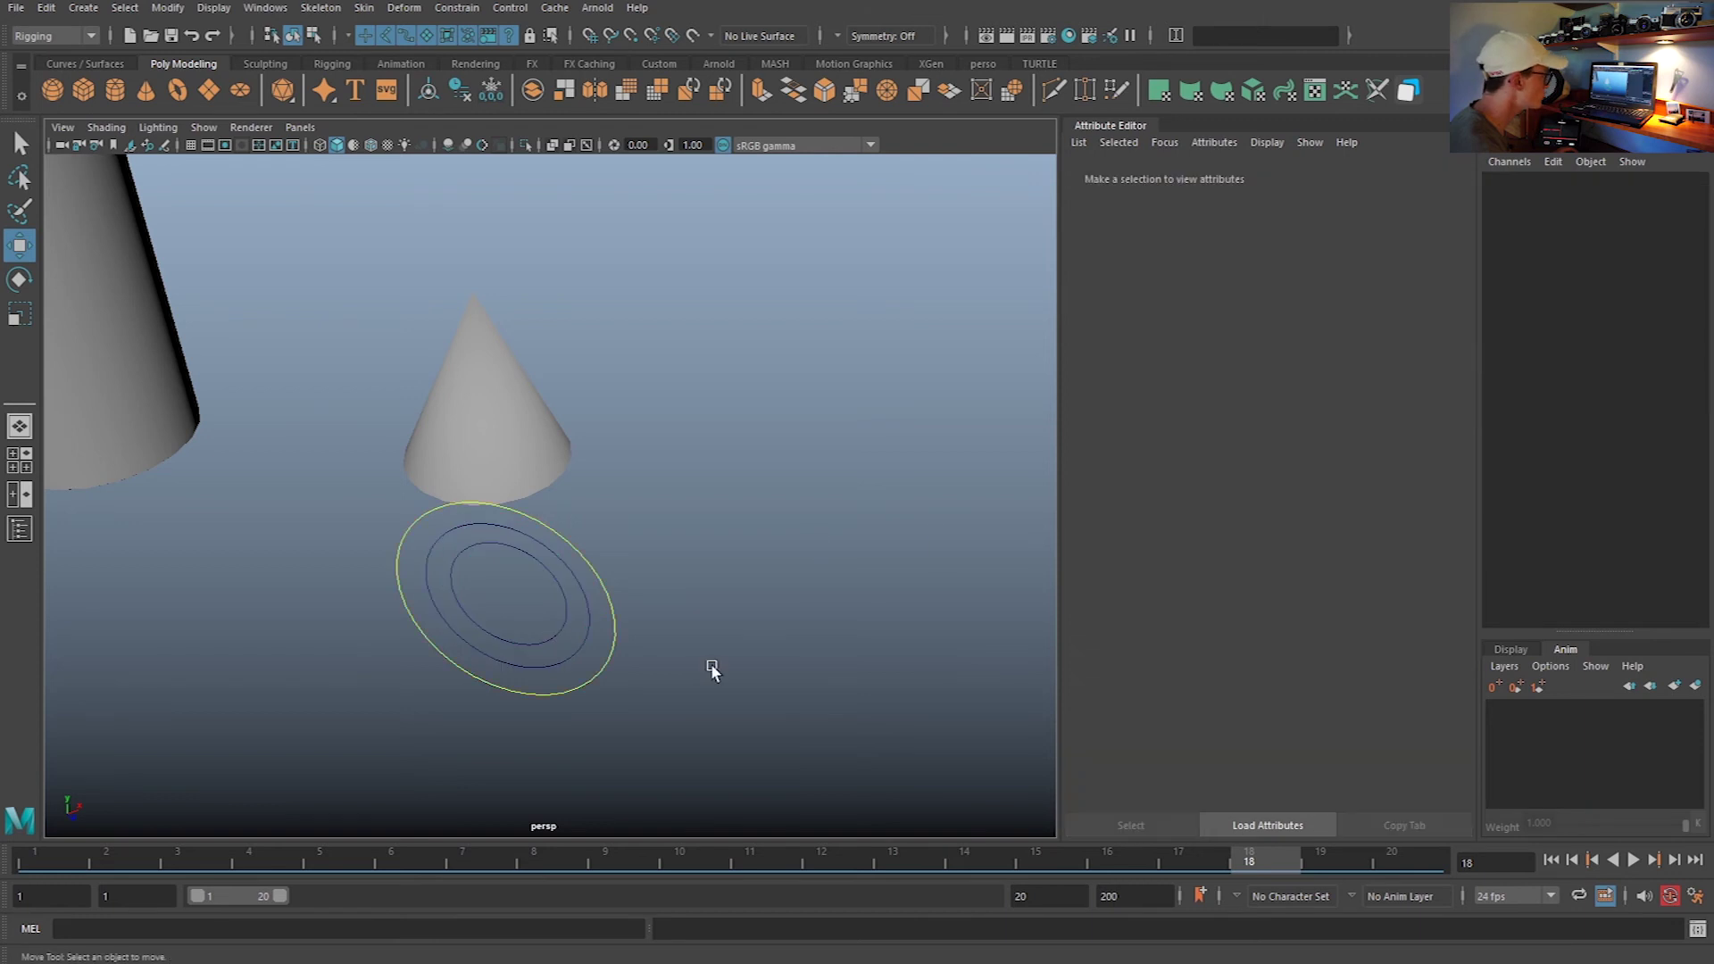
# Enable drawing overrides on Ctrl2 and Ctrl3, coloring the middle circle red and giving the inner circle its own index color
pyautogui.click(592, 626)
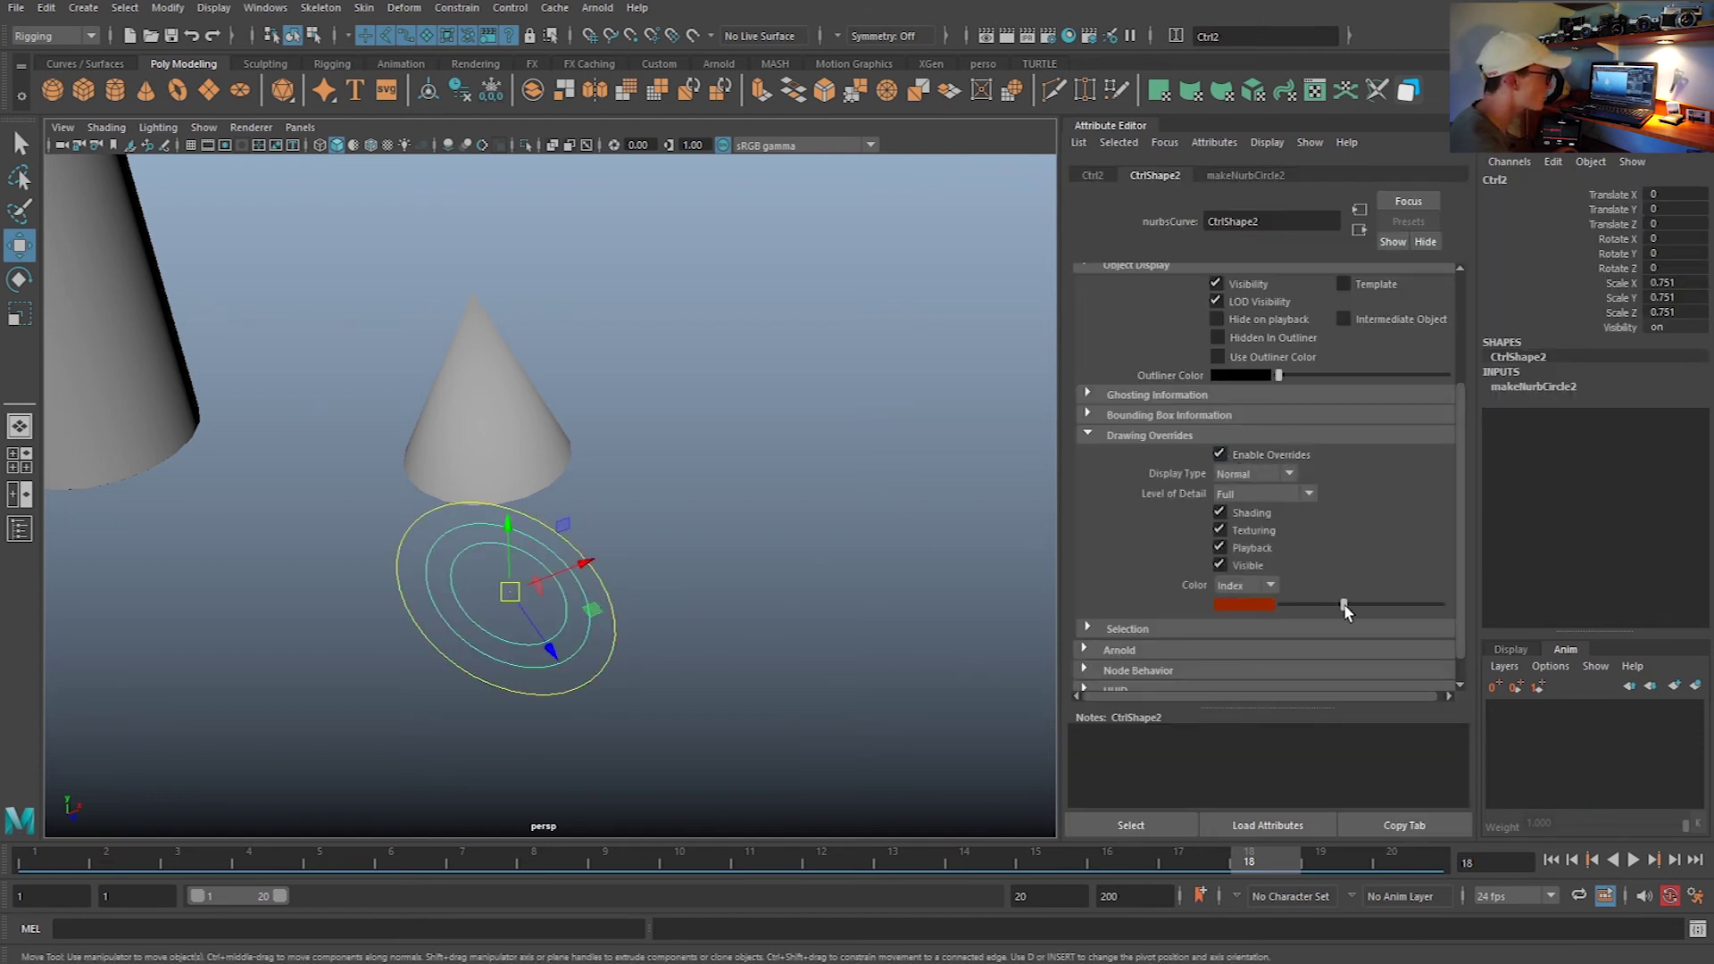
pyautogui.click(566, 633)
pyautogui.click(565, 629)
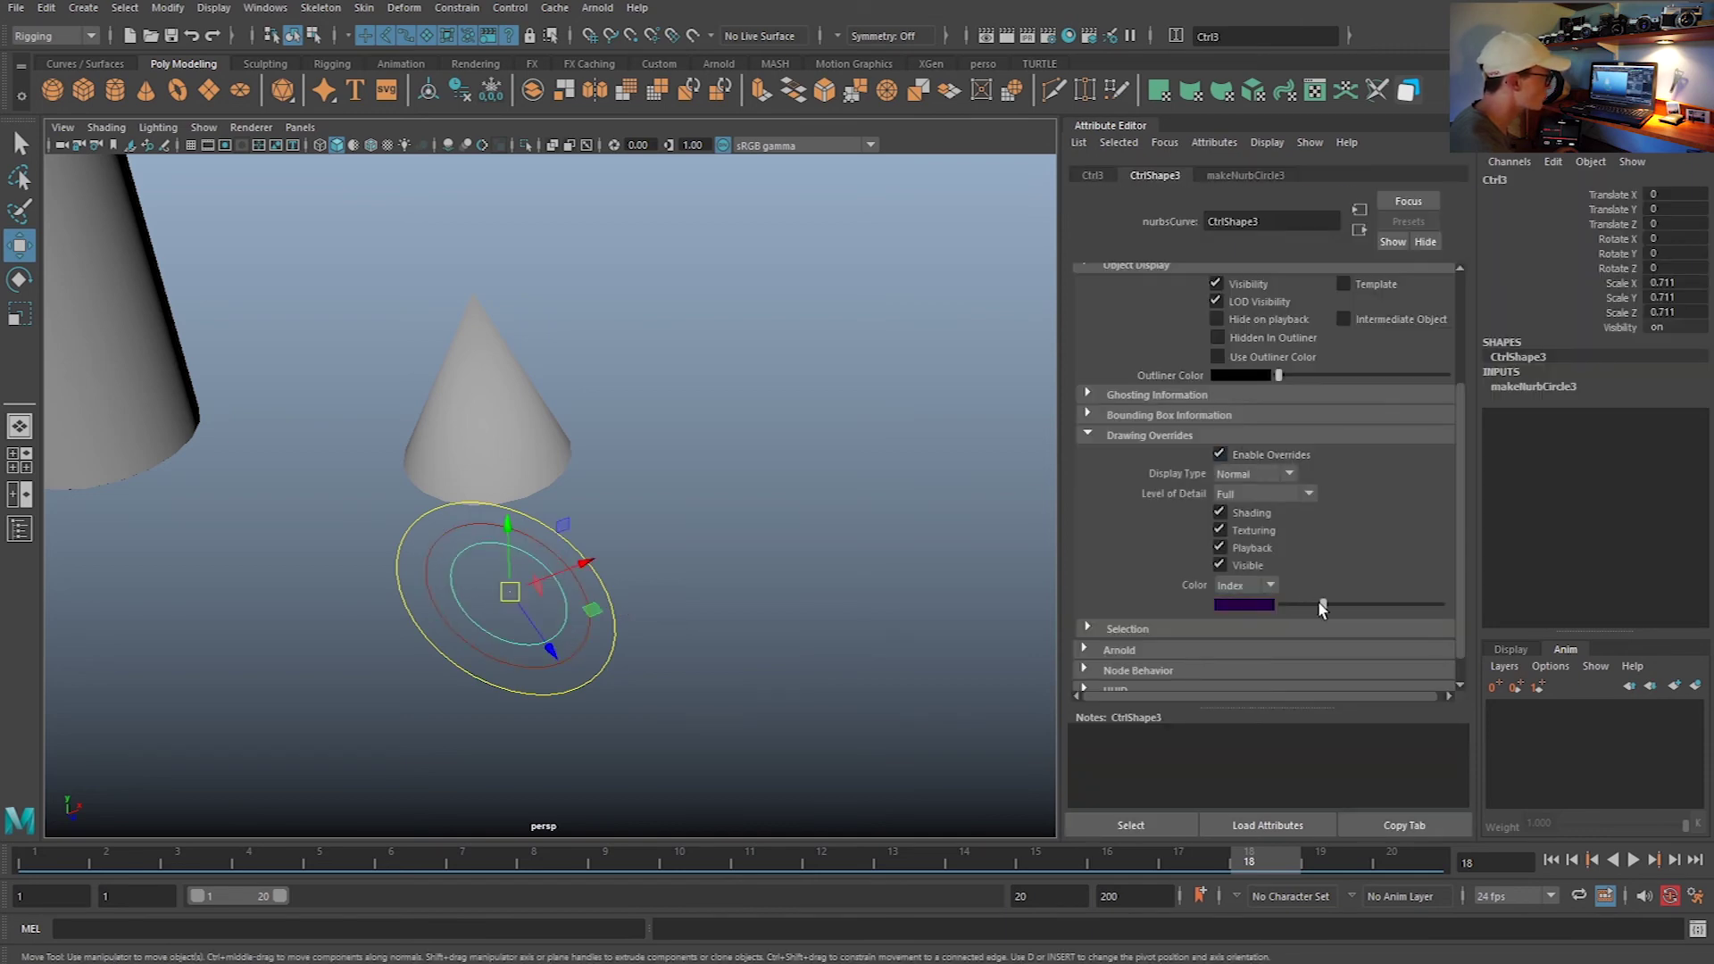
pyautogui.click(815, 559)
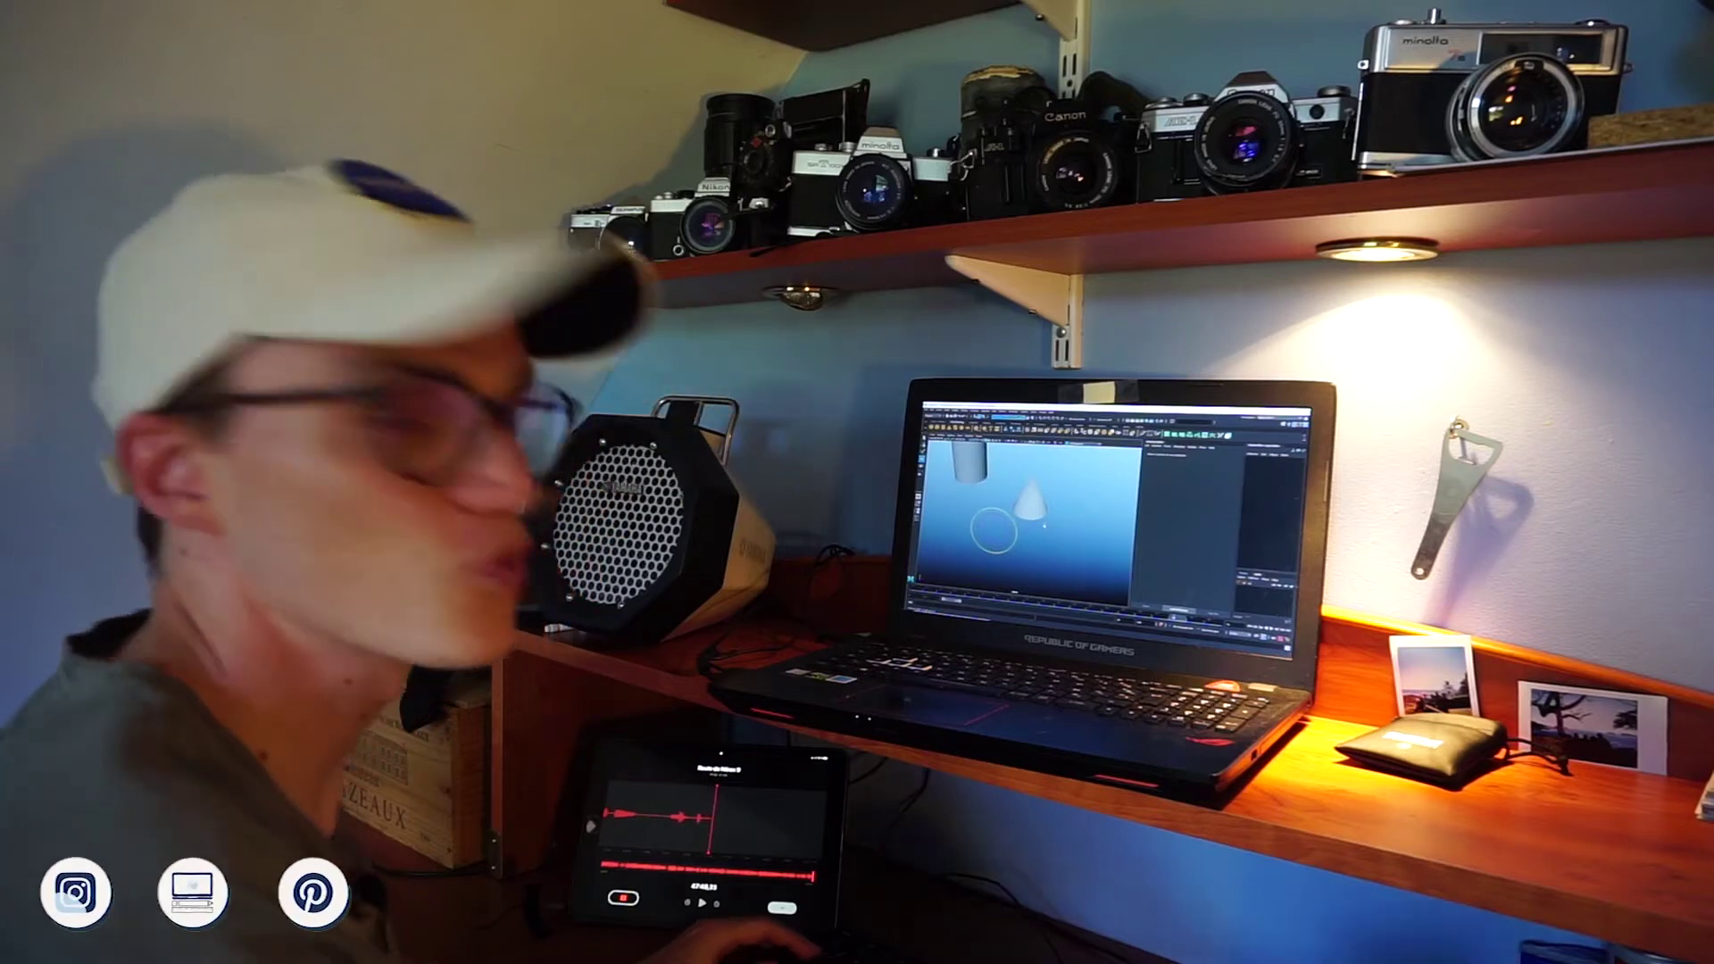